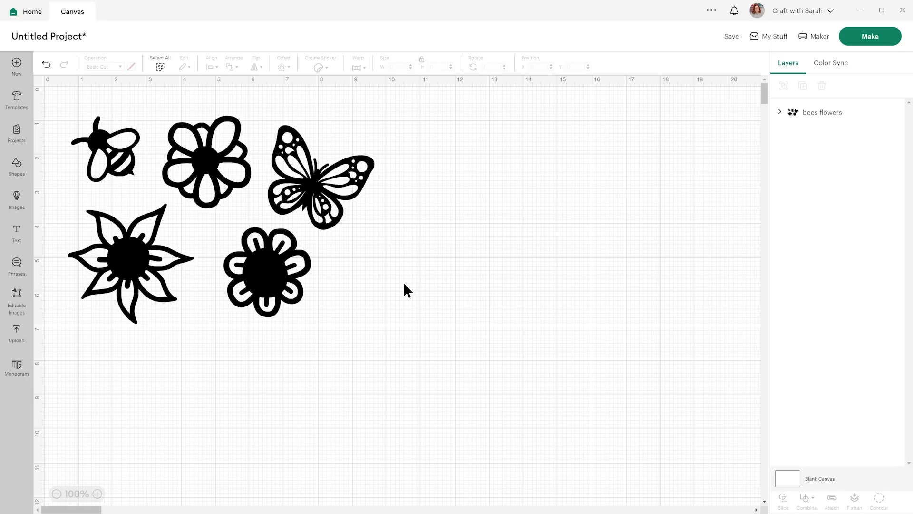
Ungroup the bees flowers image into separate bee, butterfly and flower layers
{"action": "left_click", "coordinate": [288, 269]}
{"action": "left_click_drag", "start_coordinate": [284, 267], "coordinate": [288, 265]}
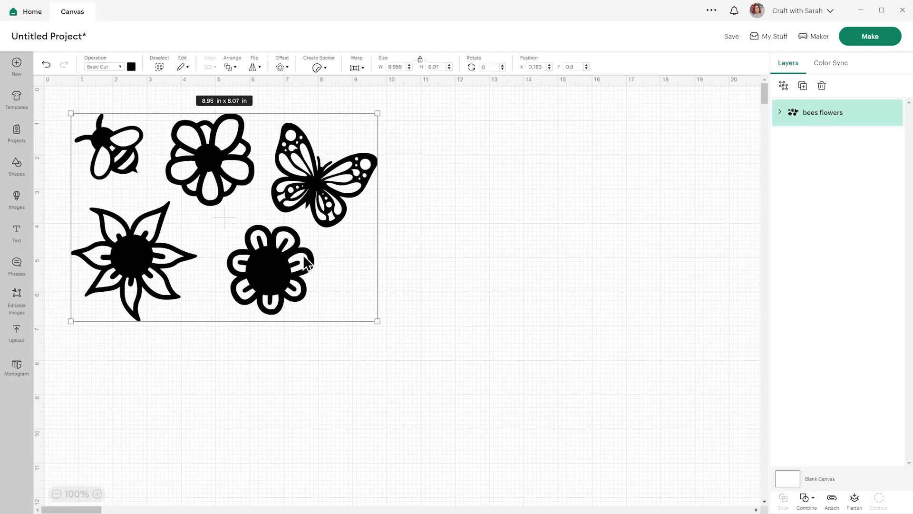
{"action": "left_click", "coordinate": [779, 115]}
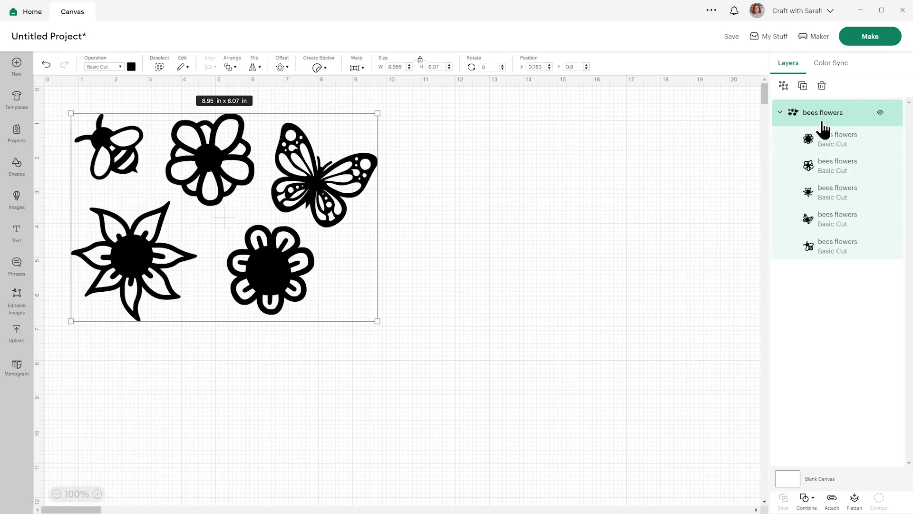
{"action": "left_click", "coordinate": [790, 93]}
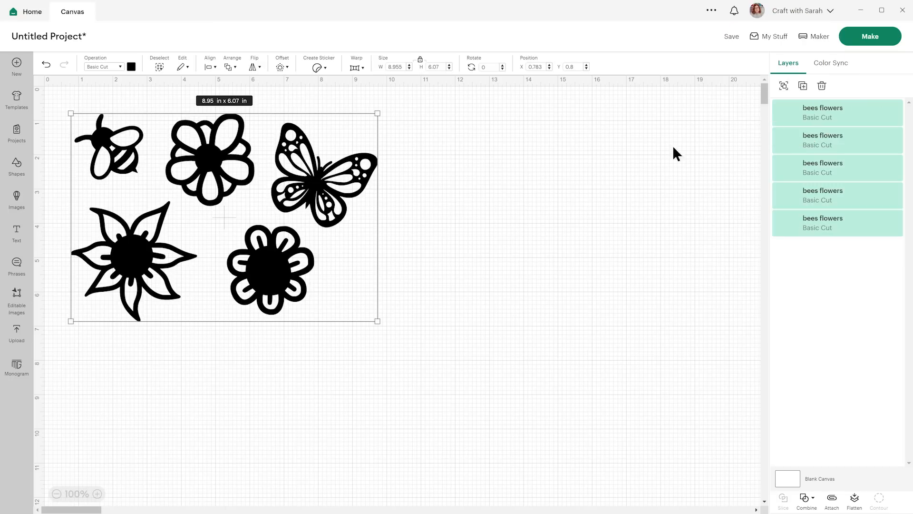
{"action": "left_click", "coordinate": [612, 166]}
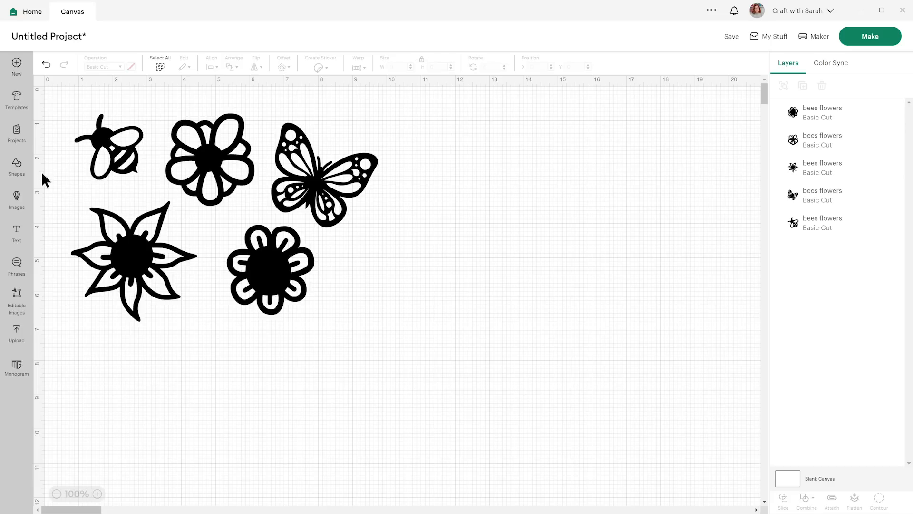
Insert a square, unlock its proportions, size it 7 in wide by 5 in high, and place it beside the artwork
{"action": "left_click", "coordinate": [19, 176]}
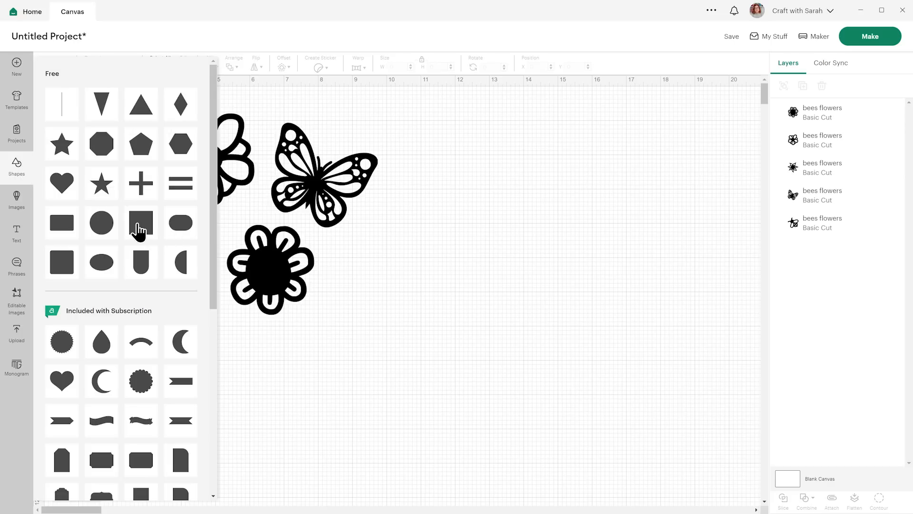
{"action": "left_click", "coordinate": [139, 228]}
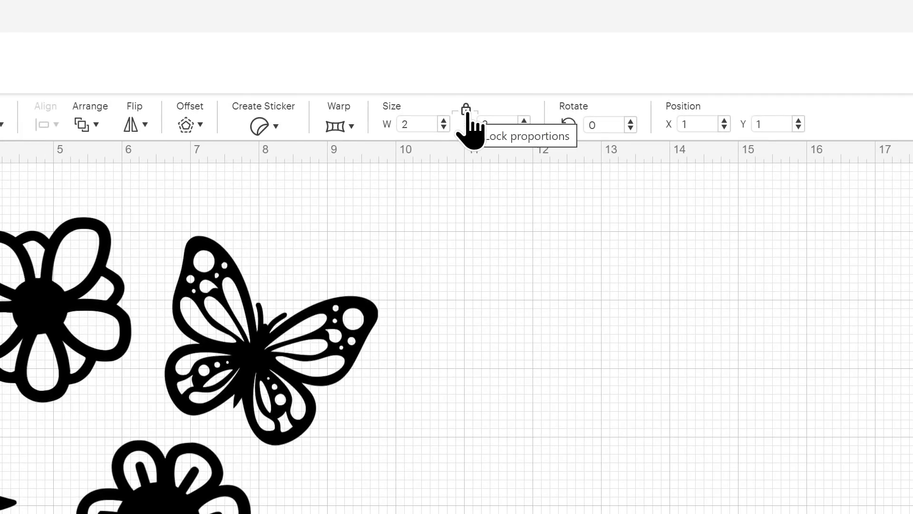
{"action": "left_click", "coordinate": [467, 110]}
{"action": "left_click", "coordinate": [418, 125]}
{"action": "type", "text": "7"}
{"action": "left_click", "coordinate": [484, 124]}
{"action": "key", "text": "Return"}
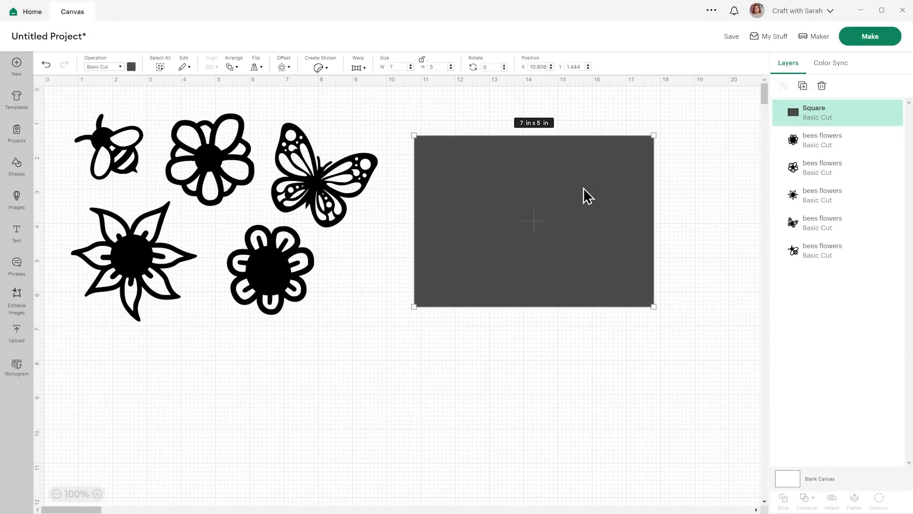
{"action": "left_click_drag", "start_coordinate": [507, 176], "coordinate": [499, 168]}
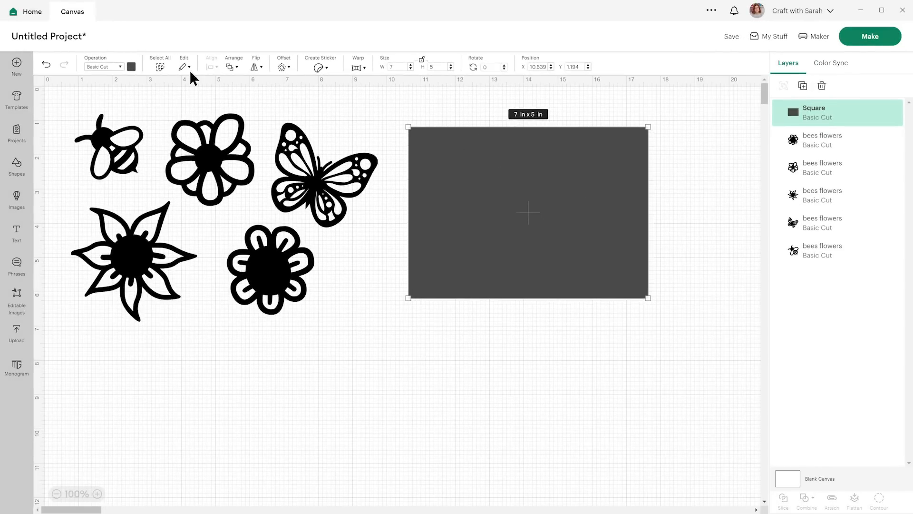
Color the 7 x 5 in rectangle white and place a duplicate of it slightly lower, overlapping the original
{"action": "left_click", "coordinate": [132, 67]}
{"action": "left_click", "coordinate": [141, 159]}
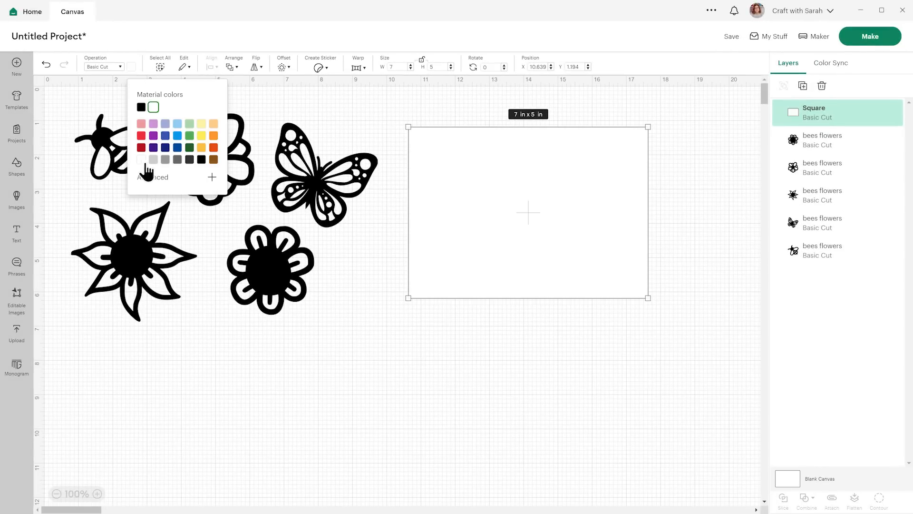
{"action": "left_click_drag", "start_coordinate": [565, 203], "coordinate": [564, 203]}
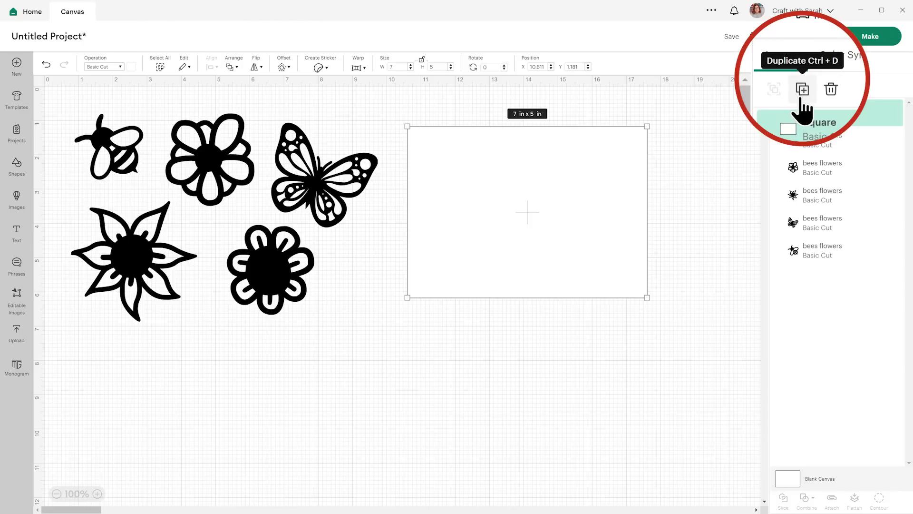
{"action": "left_click", "coordinate": [803, 87]}
{"action": "left_click_drag", "start_coordinate": [314, 188], "coordinate": [591, 272]}
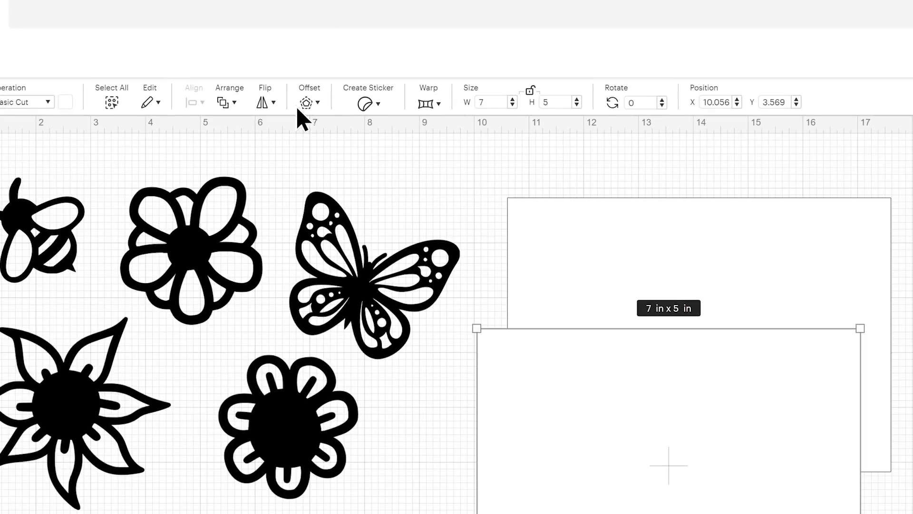
Apply an inward offset of -0.4 in with square corners to the duplicated rectangle
{"action": "left_click", "coordinate": [307, 103]}
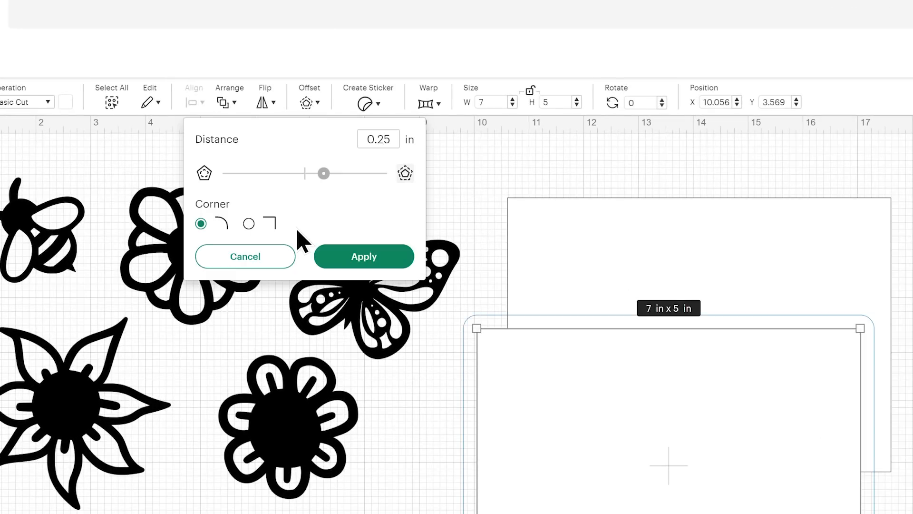
{"action": "left_click", "coordinate": [249, 224]}
{"action": "left_click_drag", "start_coordinate": [324, 175], "coordinate": [277, 188]}
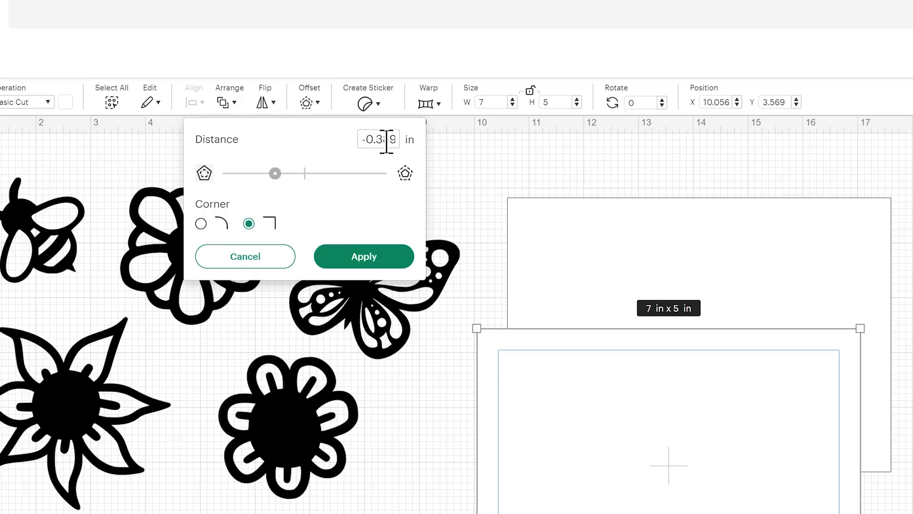
{"action": "left_click_drag", "start_coordinate": [380, 140], "coordinate": [420, 146]}
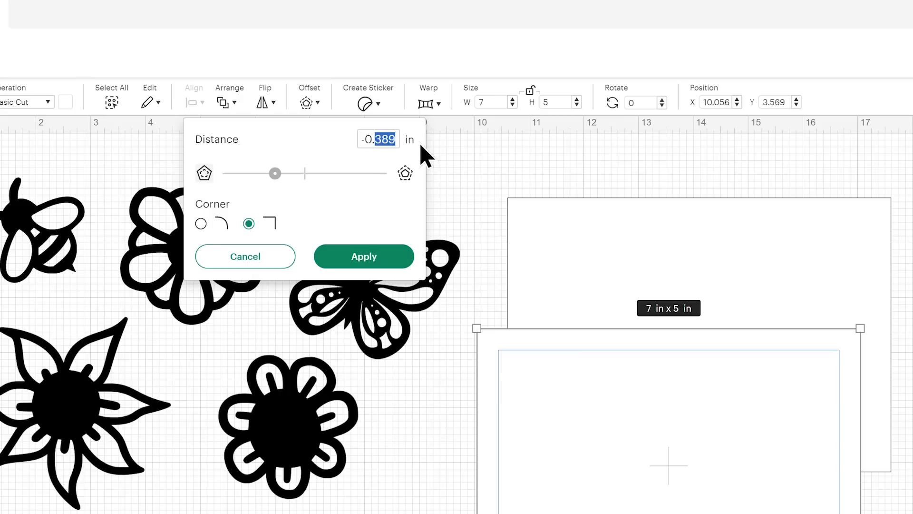
{"action": "type", "text": "4"}
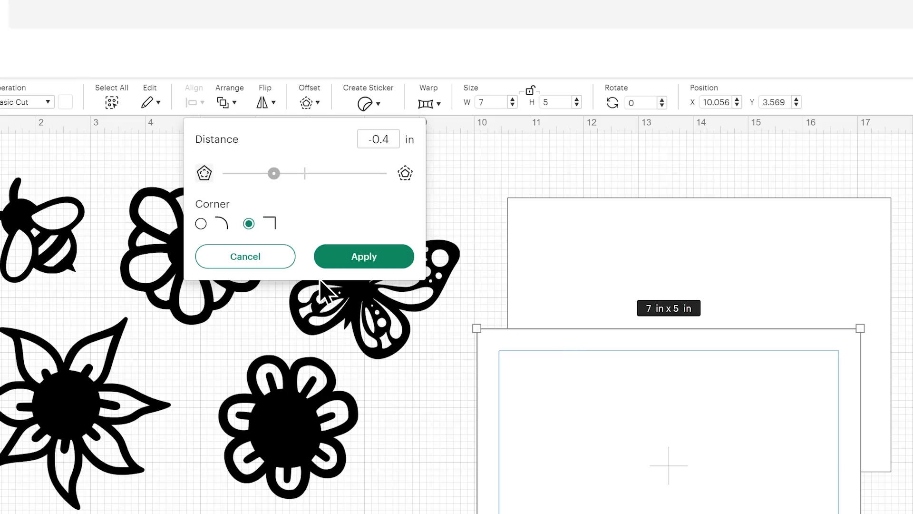
{"action": "left_click", "coordinate": [403, 260]}
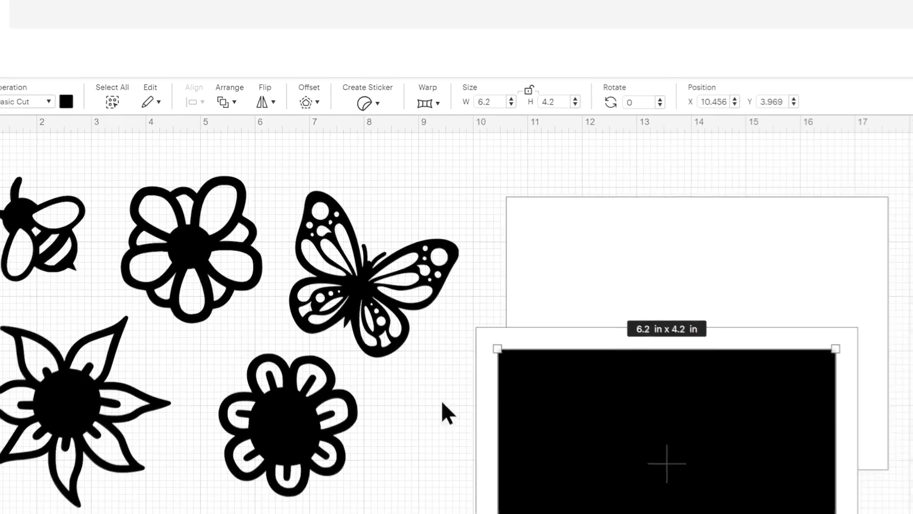
Move the duplicate rectangle and its offset together below the original, and slice them
{"action": "left_click", "coordinate": [587, 504]}
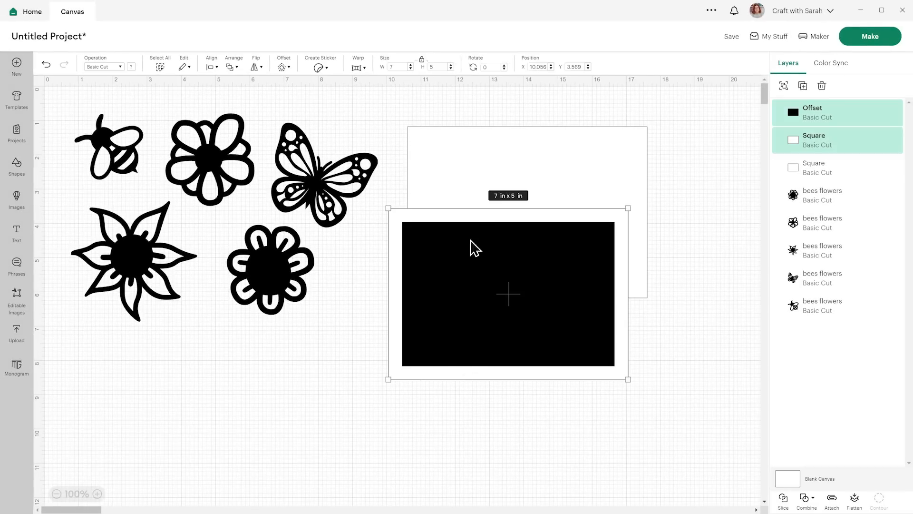
{"action": "left_click_drag", "start_coordinate": [481, 220], "coordinate": [422, 324]}
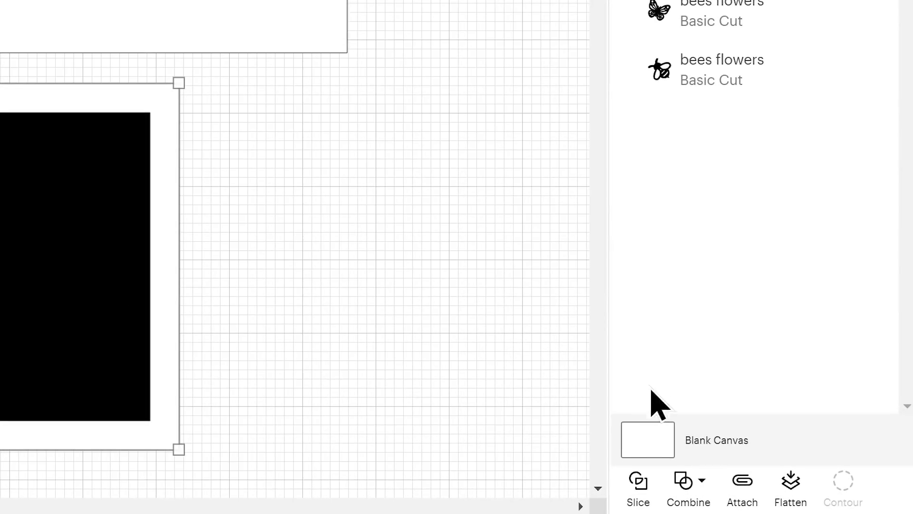
{"action": "left_click", "coordinate": [642, 483]}
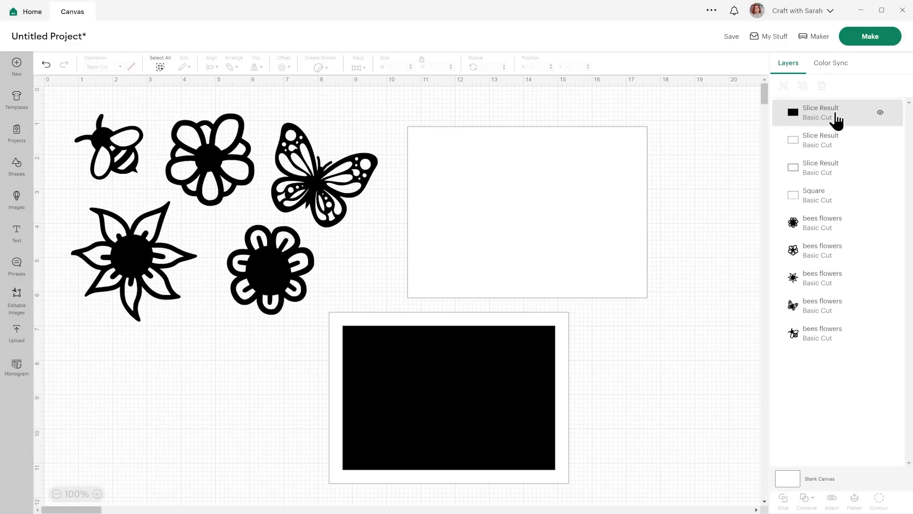
Delete the black and white inner slice results so only the hollow frame is kept
{"action": "left_click", "coordinate": [834, 118]}
{"action": "key", "text": "Delete"}
{"action": "left_click", "coordinate": [823, 115]}
{"action": "key", "text": "Delete"}
Color the hollow frame orange and move it over the white 7 x 5 in rectangle
{"action": "mouse_move", "coordinate": [564, 326]}
{"action": "left_mouse_down"}
{"action": "mouse_move", "coordinate": [595, 330]}
{"action": "mouse_move", "coordinate": [572, 316]}
{"action": "left_mouse_up"}
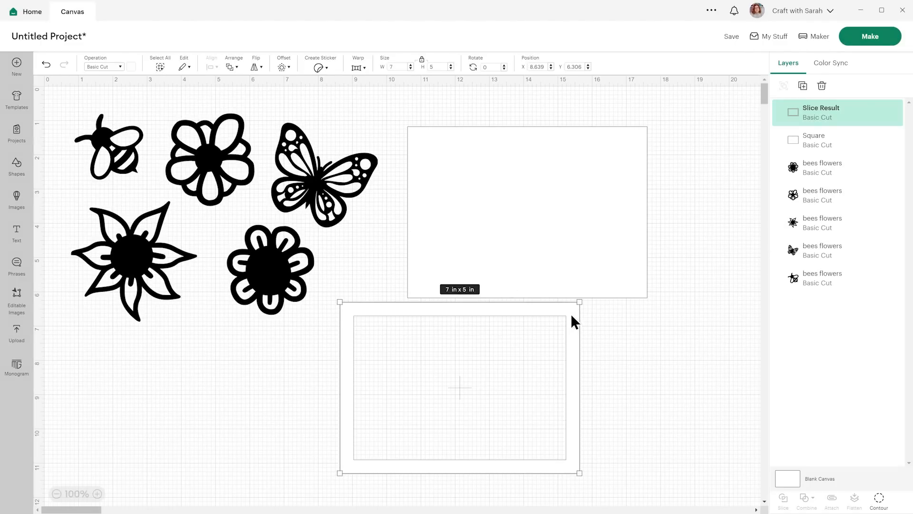
{"action": "left_click", "coordinate": [132, 67]}
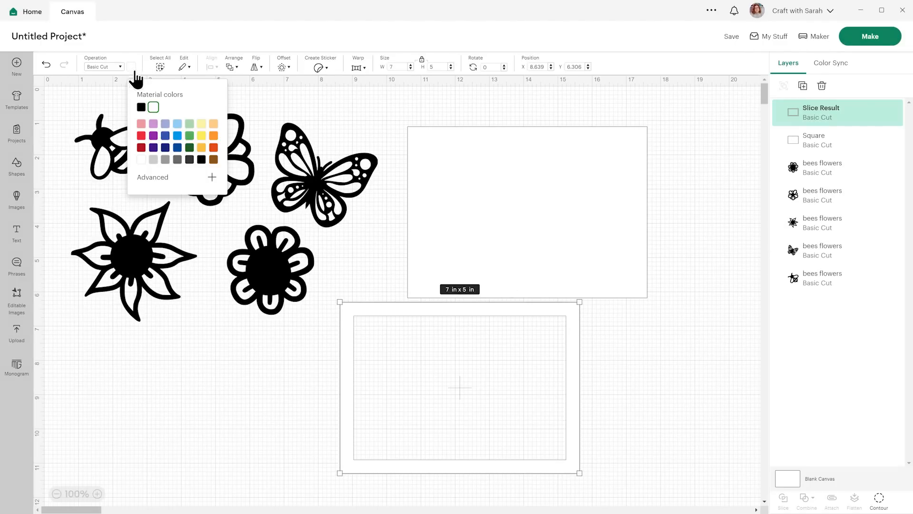
{"action": "left_click", "coordinate": [213, 137]}
{"action": "left_click_drag", "start_coordinate": [570, 325], "coordinate": [640, 150]}
{"action": "left_click", "coordinate": [723, 171]}
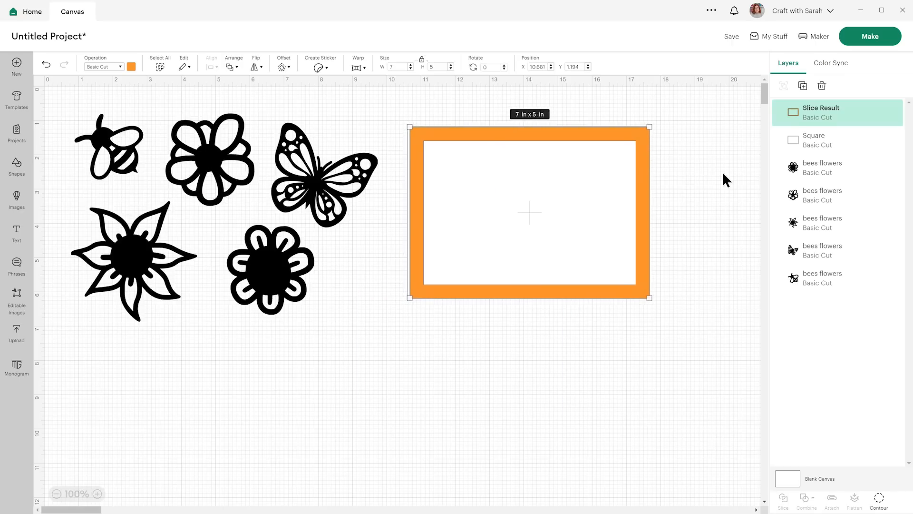
Align the orange frame and the white rectangle on their centers
{"action": "left_click_drag", "start_coordinate": [488, 138], "coordinate": [488, 139]}
{"action": "left_click", "coordinate": [212, 66]}
{"action": "left_click", "coordinate": [233, 200]}
{"action": "left_click", "coordinate": [592, 354]}
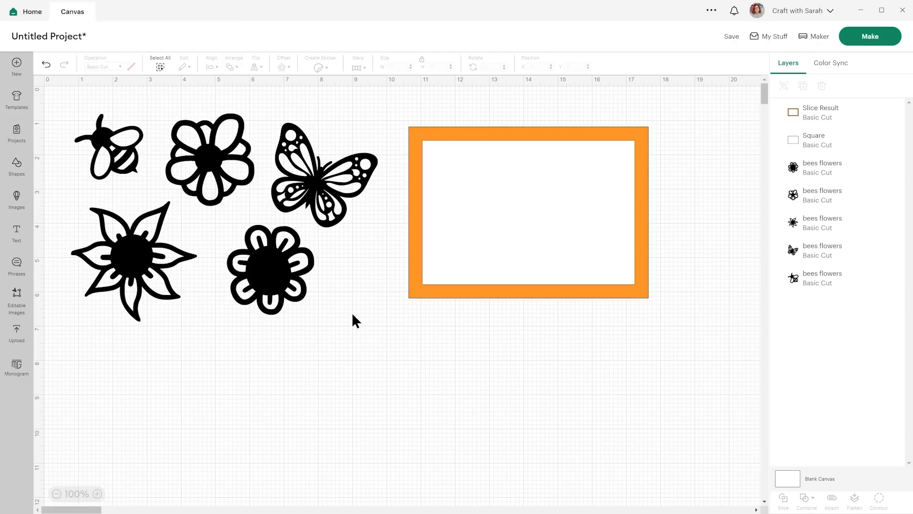
Add a text object reading "Best" to the canvas
{"action": "left_click", "coordinate": [17, 234]}
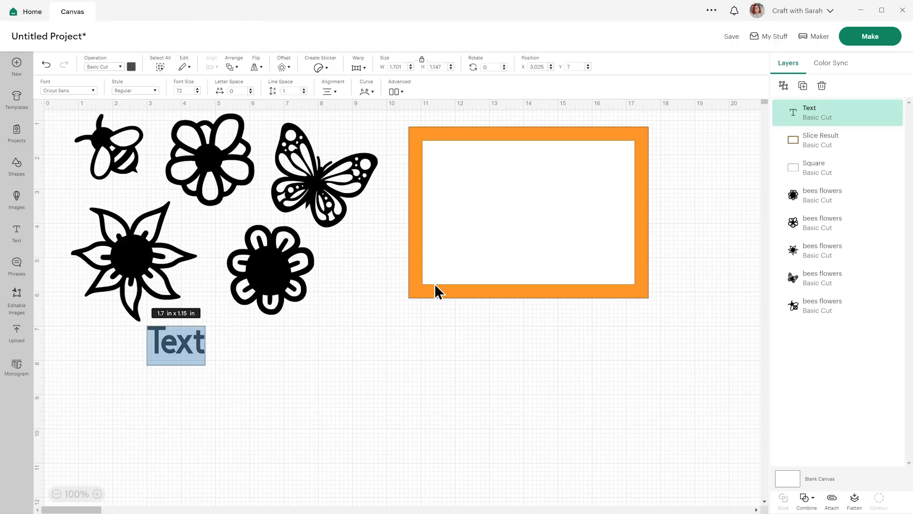
{"action": "type", "text": "Best"}
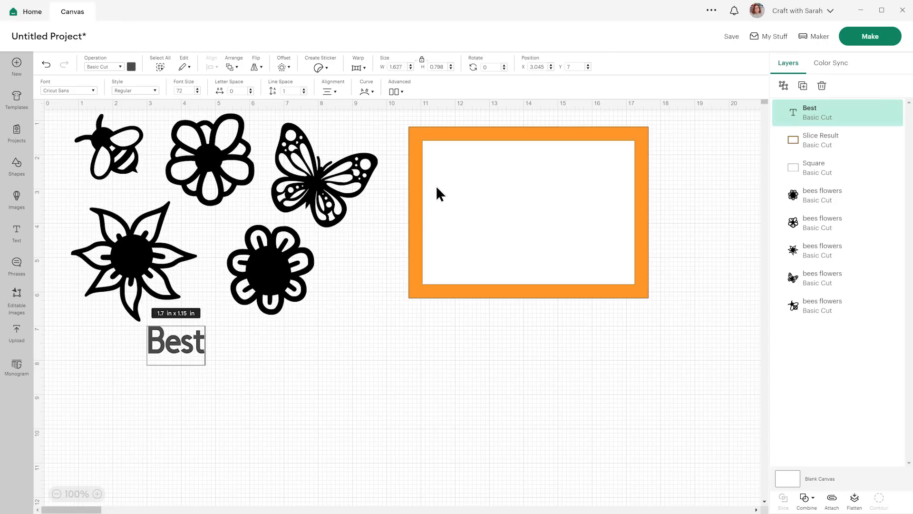
Browse the Cricut fonts for a lettering style that suits the "Best" text
{"action": "left_click", "coordinate": [181, 345]}
{"action": "left_click_drag", "start_coordinate": [204, 344], "coordinate": [155, 339]}
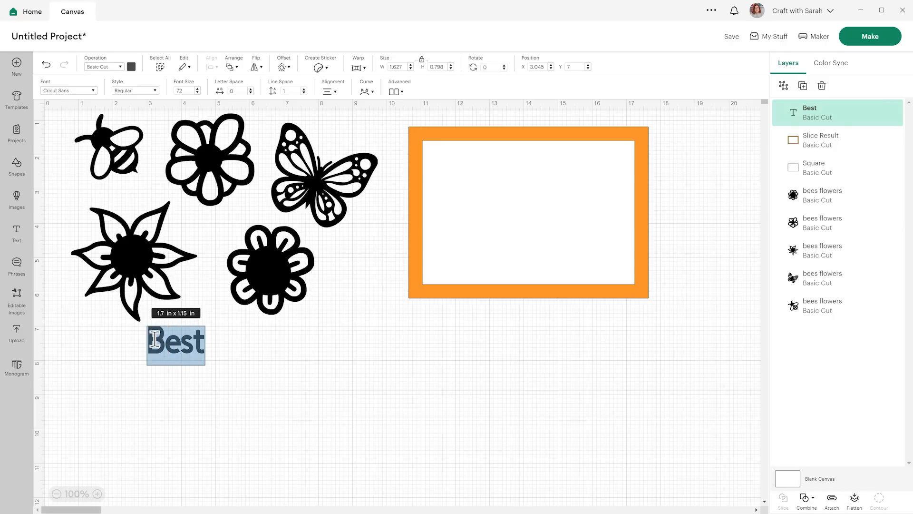
{"action": "left_click", "coordinate": [94, 92]}
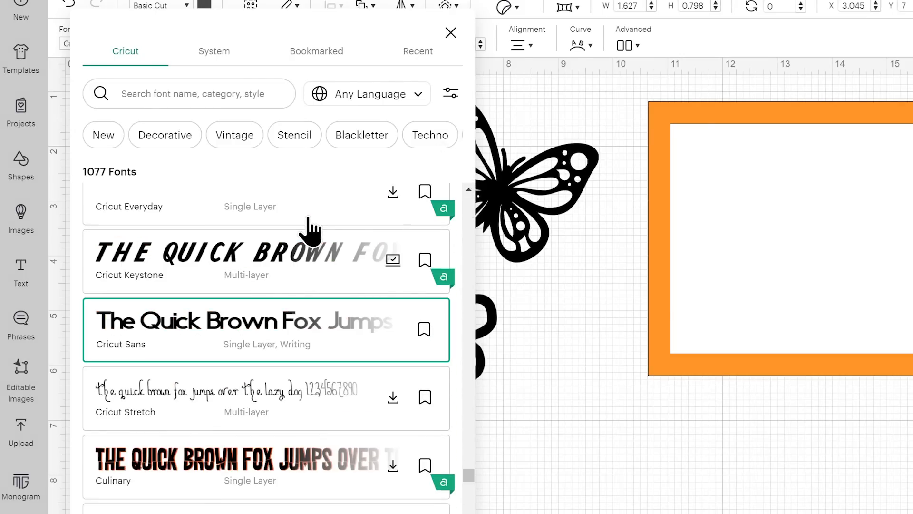
{"action": "scroll", "coordinate": [310, 230], "scroll_direction": "down", "scroll_amount": 3}
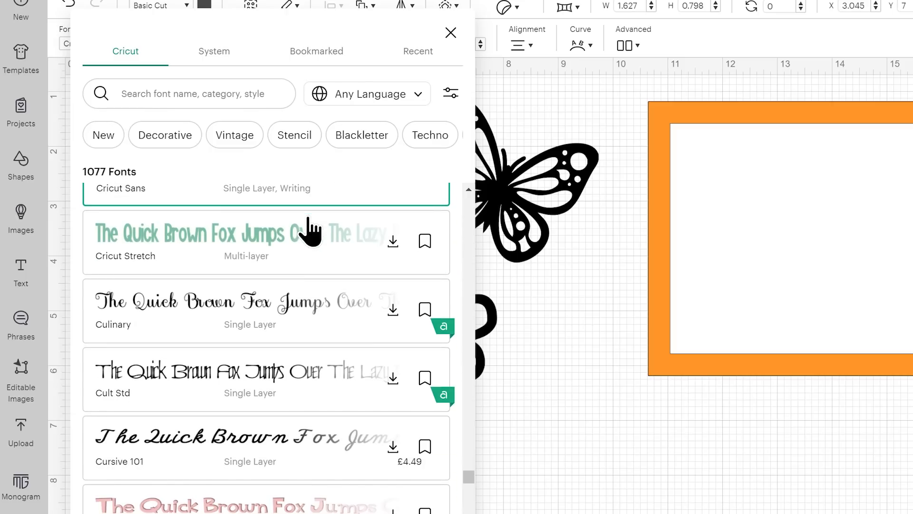
{"action": "scroll", "coordinate": [310, 231], "scroll_direction": "down", "scroll_amount": 12}
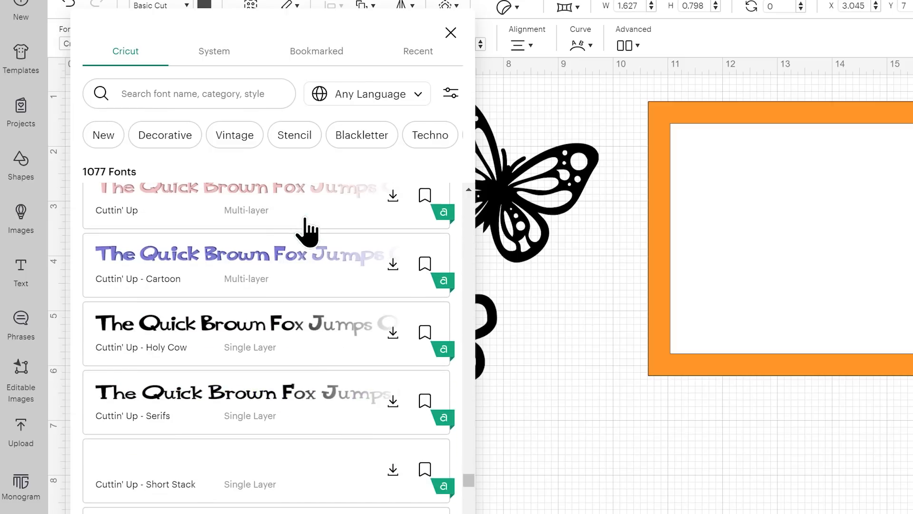
{"action": "scroll", "coordinate": [303, 220], "scroll_direction": "down", "scroll_amount": 8}
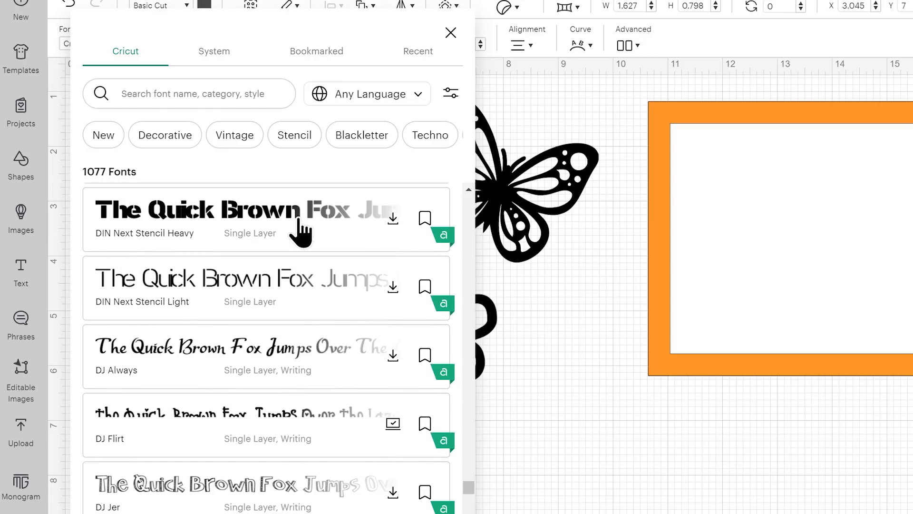
{"action": "scroll", "coordinate": [299, 238], "scroll_direction": "down", "scroll_amount": 3}
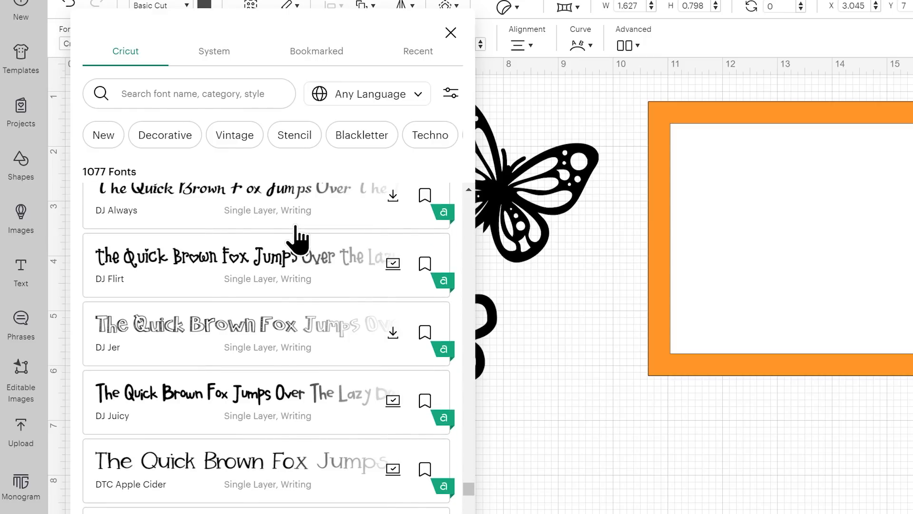
{"action": "scroll", "coordinate": [298, 238], "scroll_direction": "down", "scroll_amount": 1}
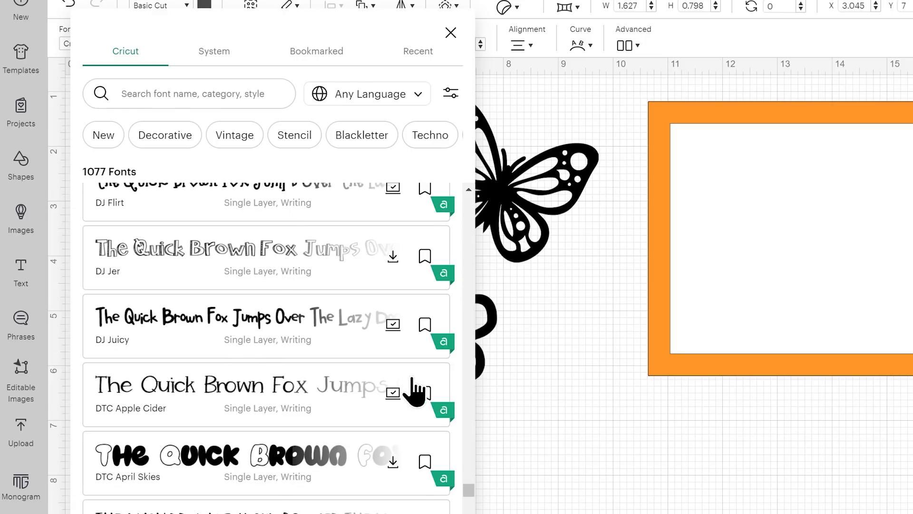
{"action": "scroll", "coordinate": [248, 338], "scroll_direction": "up", "scroll_amount": 1}
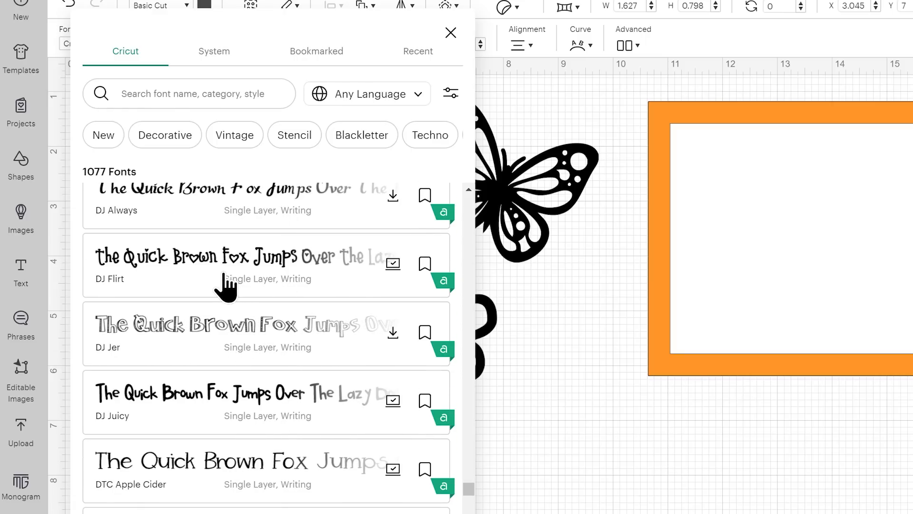
{"action": "scroll", "coordinate": [240, 330], "scroll_direction": "down", "scroll_amount": 1}
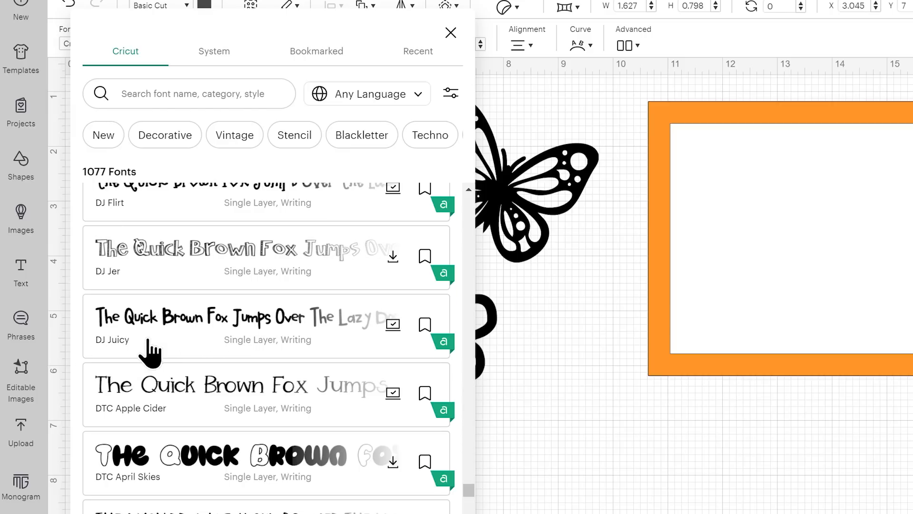
{"action": "scroll", "coordinate": [149, 352], "scroll_direction": "down", "scroll_amount": 7}
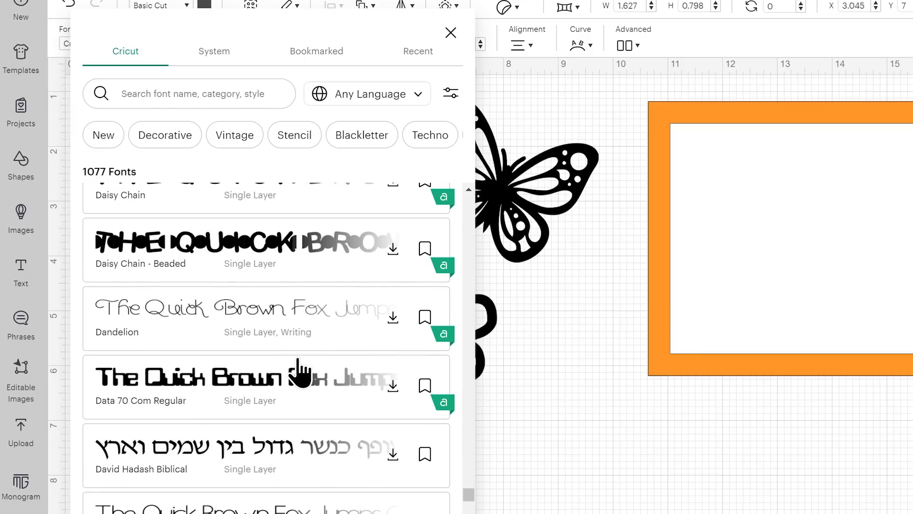
{"action": "scroll", "coordinate": [316, 343], "scroll_direction": "down", "scroll_amount": 3}
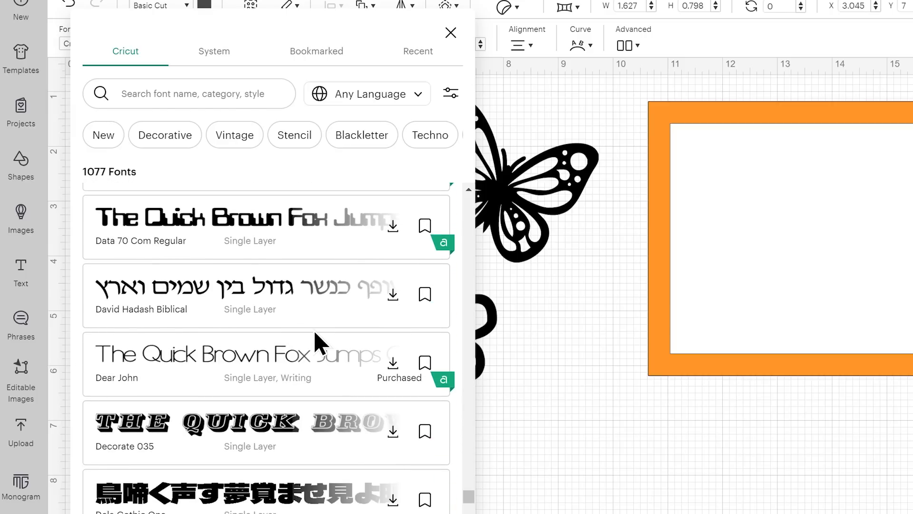
{"action": "scroll", "coordinate": [316, 336], "scroll_direction": "up", "scroll_amount": 3}
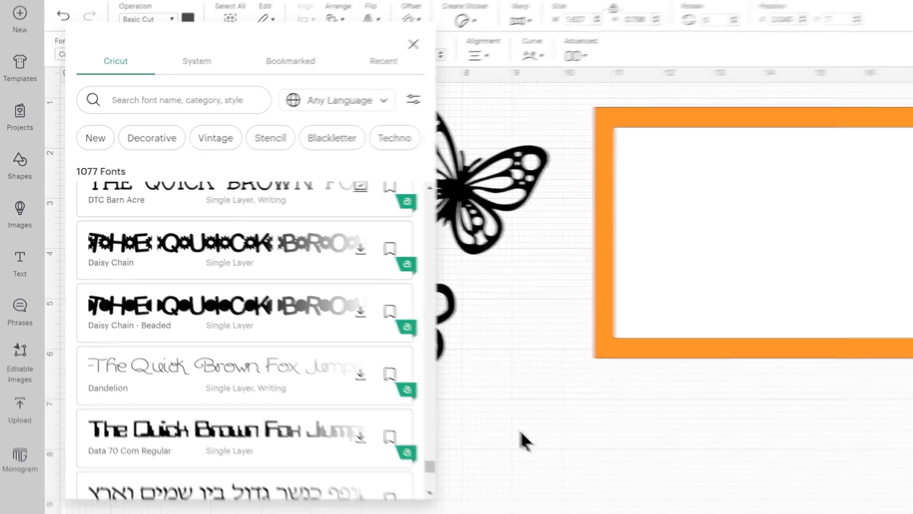
{"action": "left_click", "coordinate": [567, 457]}
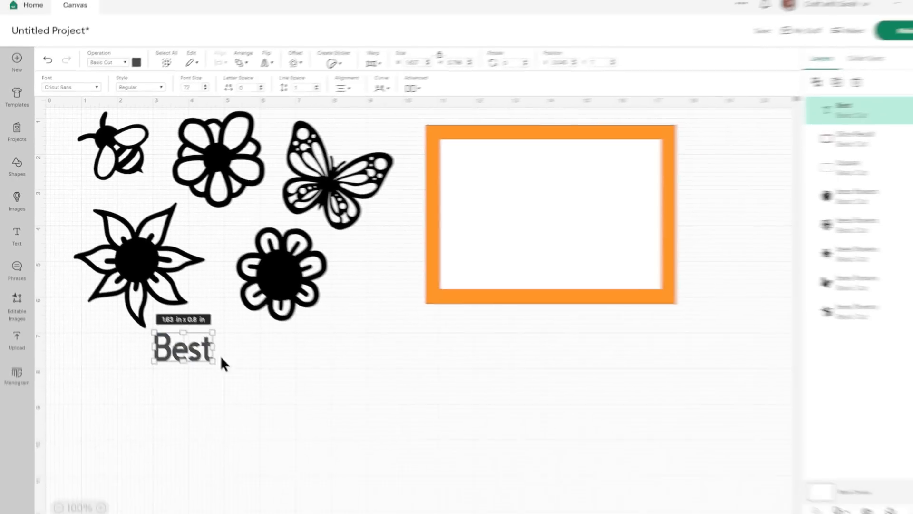
Enlarge the "Best" text to about 5.14 in wide near the orange frame and set its font to Culinary
{"action": "left_click_drag", "start_coordinate": [205, 355], "coordinate": [535, 309]}
{"action": "double_click", "coordinate": [535, 309]}
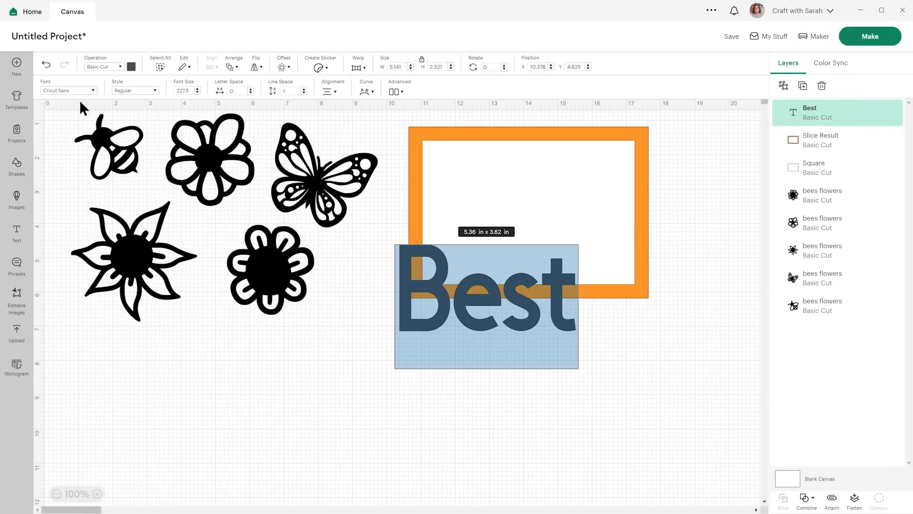
{"action": "left_click", "coordinate": [93, 91]}
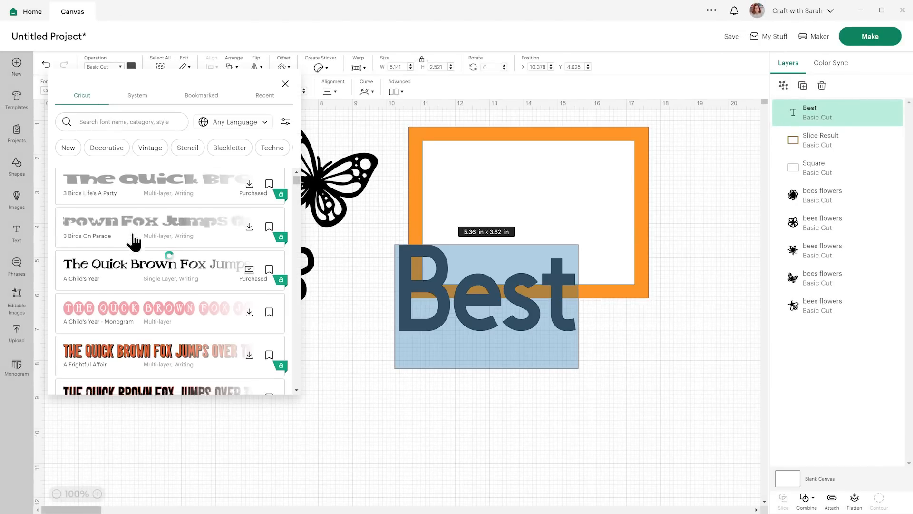
{"action": "scroll", "coordinate": [142, 226], "scroll_direction": "down", "scroll_amount": 15}
{"action": "scroll", "coordinate": [145, 228], "scroll_direction": "up", "scroll_amount": 13}
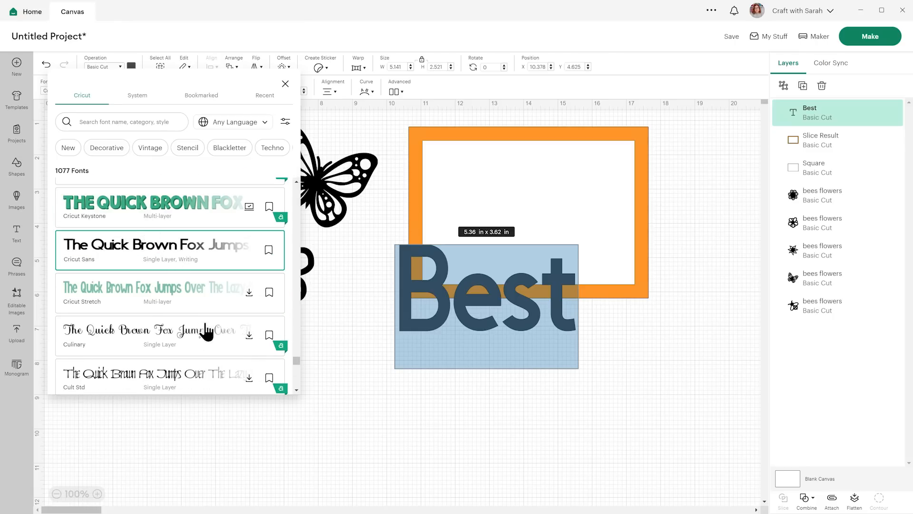
{"action": "left_click", "coordinate": [125, 339]}
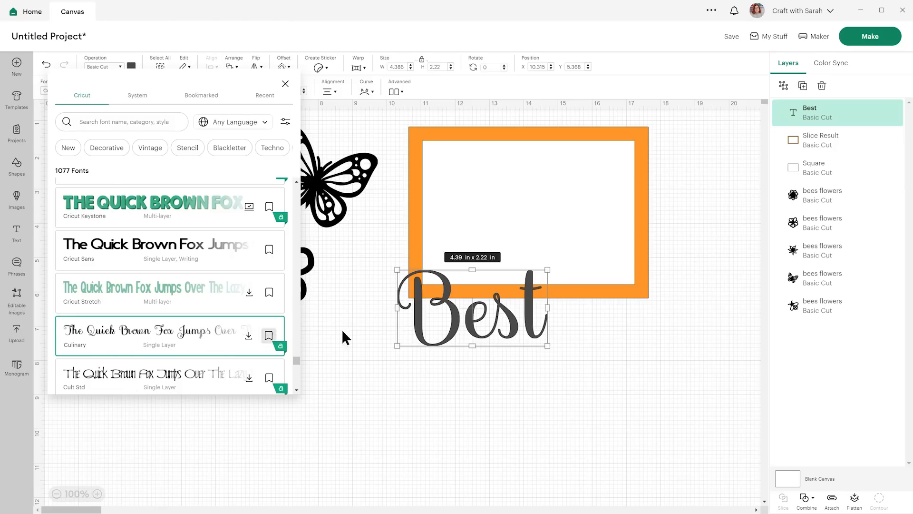
Change the font of the "Best" text to Double Whipped
{"action": "scroll", "coordinate": [137, 285], "scroll_direction": "down", "scroll_amount": 5}
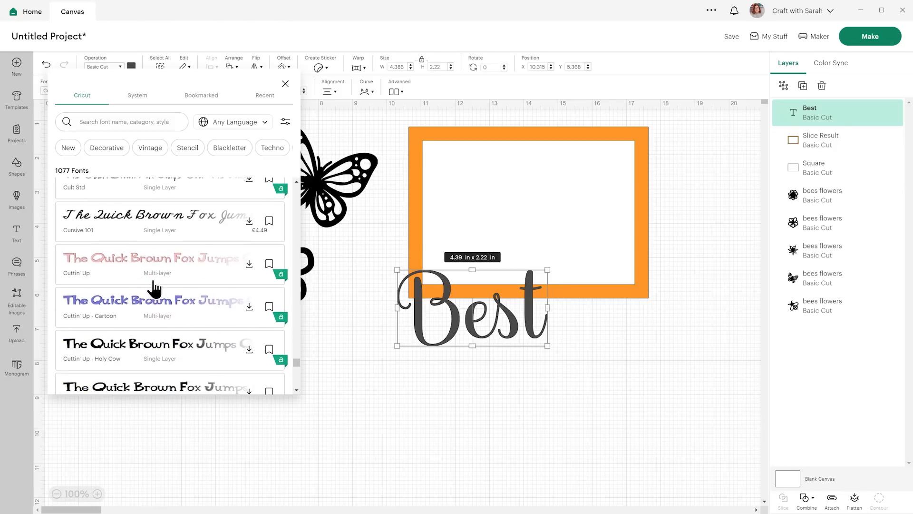
{"action": "scroll", "coordinate": [162, 282], "scroll_direction": "down", "scroll_amount": 2}
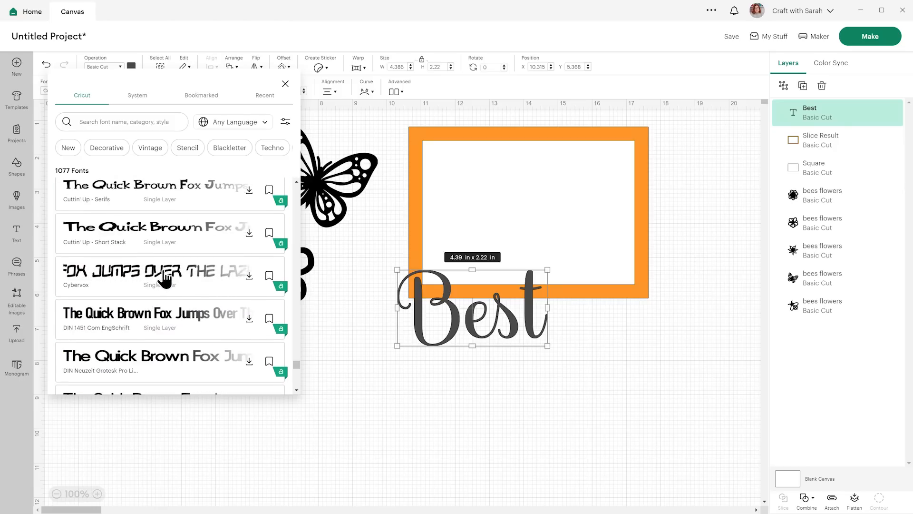
{"action": "scroll", "coordinate": [164, 280], "scroll_direction": "down", "scroll_amount": 5}
{"action": "scroll", "coordinate": [164, 280], "scroll_direction": "down", "scroll_amount": 1}
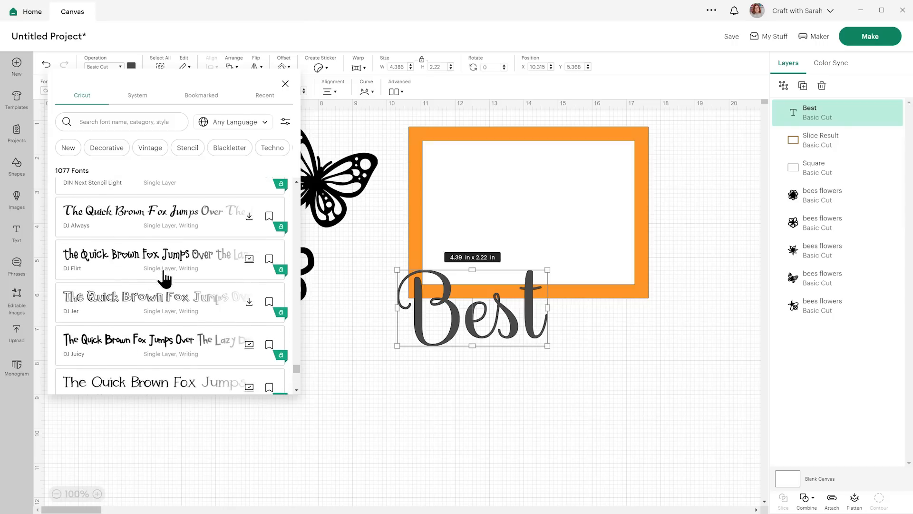
{"action": "scroll", "coordinate": [164, 280], "scroll_direction": "down", "scroll_amount": 5}
{"action": "scroll", "coordinate": [161, 276], "scroll_direction": "down", "scroll_amount": 10}
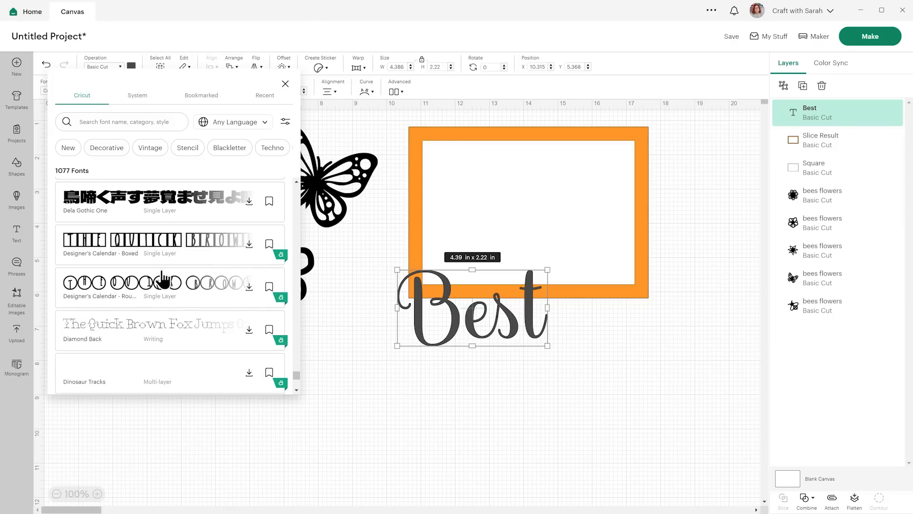
{"action": "scroll", "coordinate": [166, 278], "scroll_direction": "down", "scroll_amount": 10}
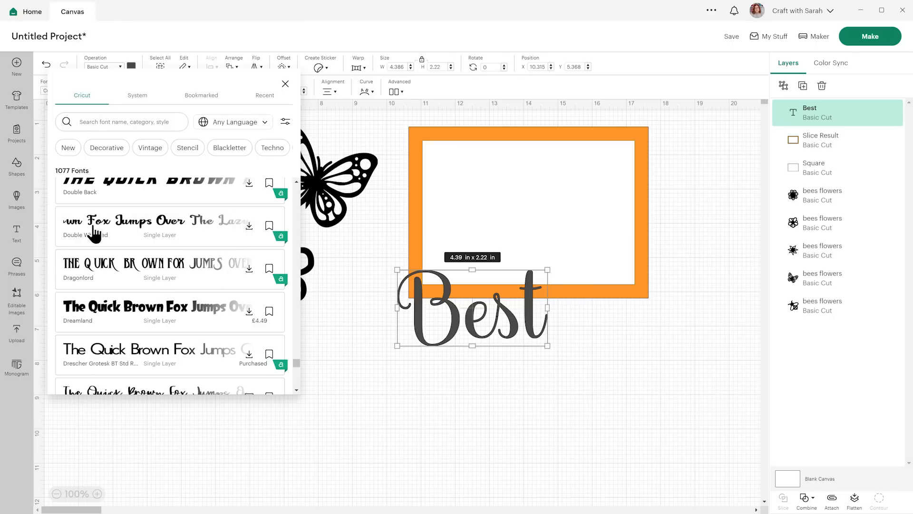
{"action": "left_click", "coordinate": [116, 232]}
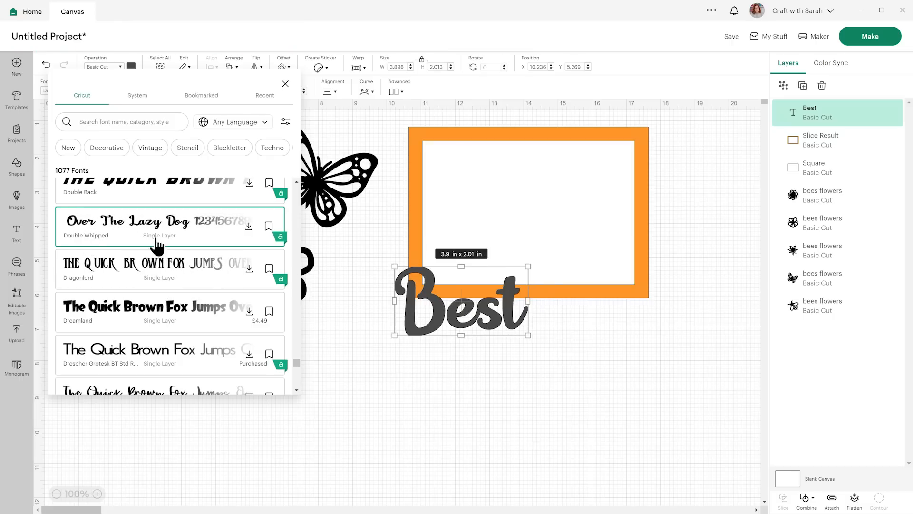
Reduce the "Best" text to about 3.33 in wide and place it in the upper left of the white rectangle
{"action": "left_click", "coordinate": [552, 365]}
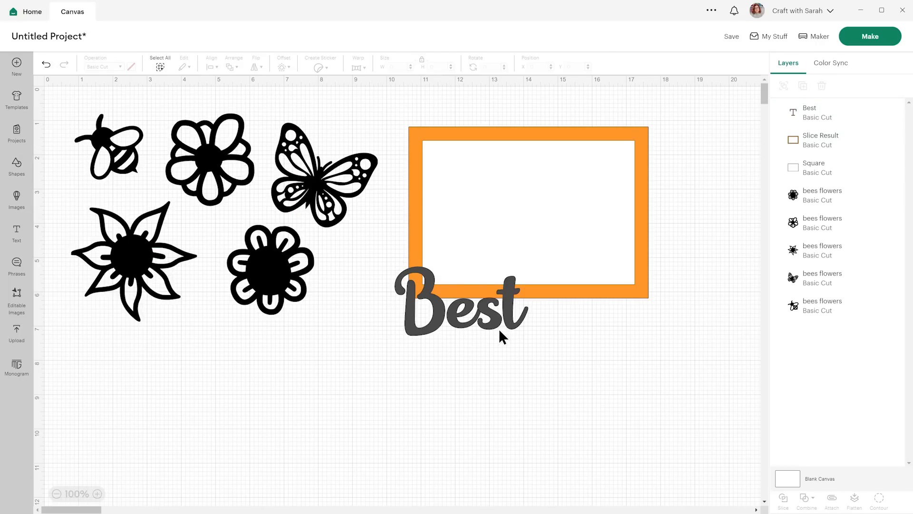
{"action": "left_click_drag", "start_coordinate": [497, 323], "coordinate": [548, 206]}
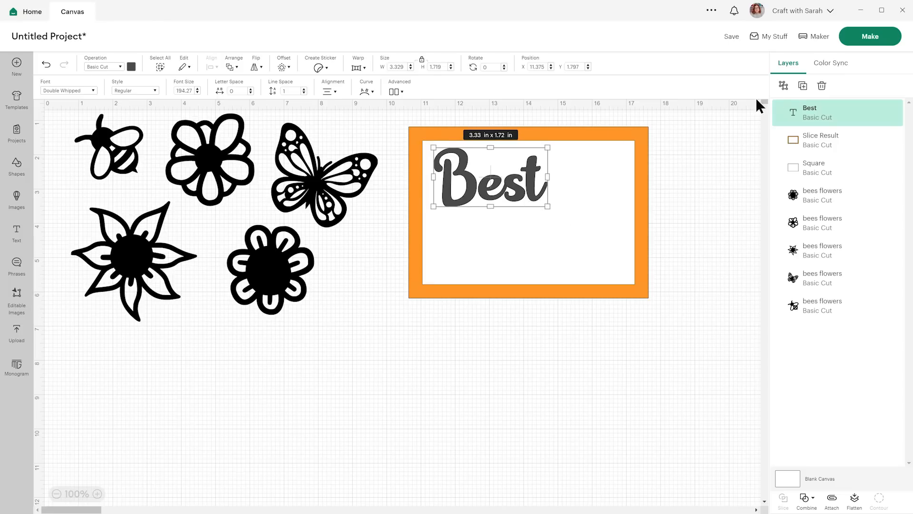
Duplicate the "Best" text below the artwork and change the copy's wording to "Wishes"
{"action": "left_click", "coordinate": [803, 86]}
{"action": "left_click_drag", "start_coordinate": [157, 215], "coordinate": [384, 339]}
{"action": "double_click", "coordinate": [383, 338]}
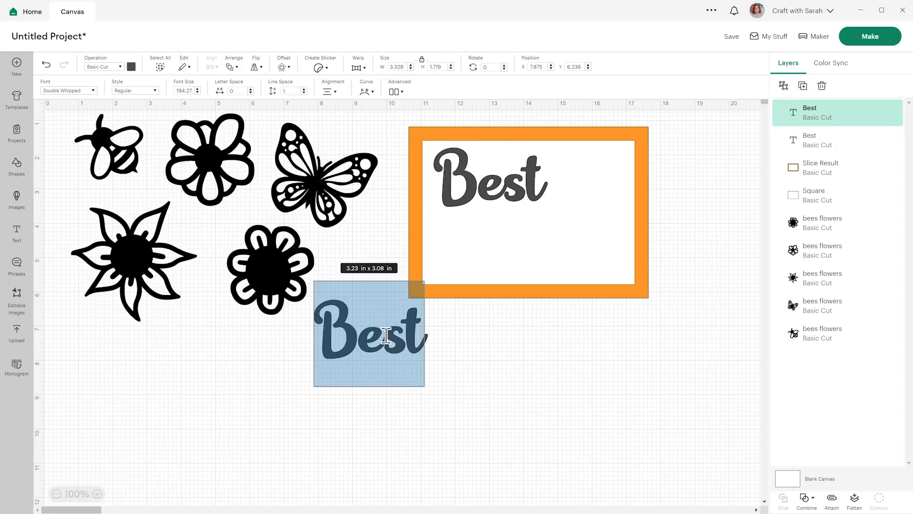
{"action": "type", "text": "Wishes"}
{"action": "left_click", "coordinate": [585, 339]}
Place "Wishes" beneath "Best" inside the frame and fine-tune the position of "Best" above it
{"action": "left_click_drag", "start_coordinate": [471, 335], "coordinate": [601, 260]}
{"action": "left_click_drag", "start_coordinate": [530, 195], "coordinate": [533, 201]}
{"action": "left_click", "coordinate": [97, 493]}
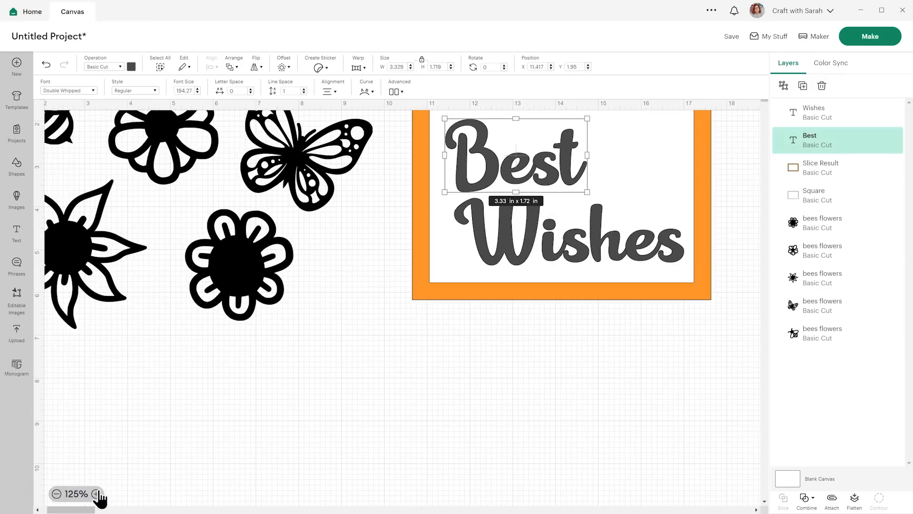
{"action": "left_click", "coordinate": [97, 494]}
{"action": "scroll", "coordinate": [315, 392], "scroll_direction": "up", "scroll_amount": 1}
{"action": "mouse_move", "coordinate": [69, 508]}
{"action": "left_mouse_down"}
{"action": "mouse_move", "coordinate": [90, 510]}
{"action": "mouse_move", "coordinate": [77, 511]}
{"action": "left_mouse_up"}
{"action": "left_click_drag", "start_coordinate": [418, 237], "coordinate": [423, 234]}
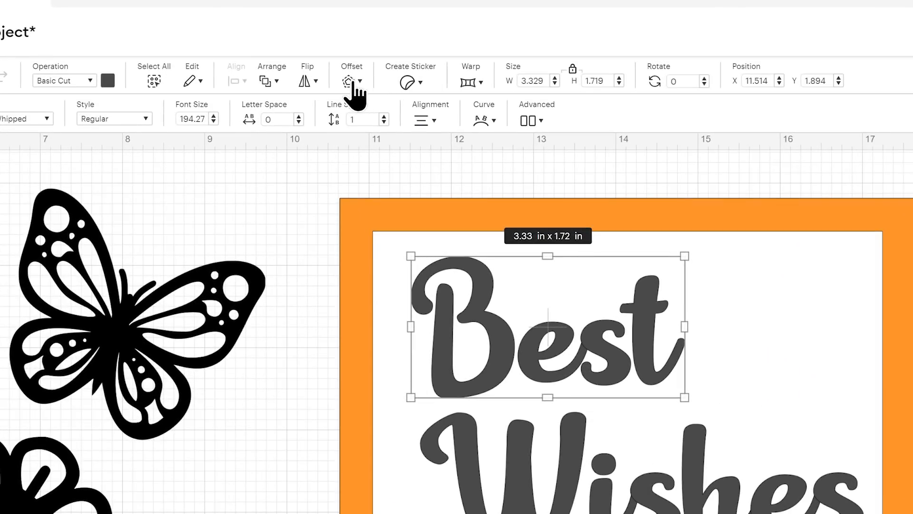
Create a welded offset around "Best" with a distance of 0.05 in and rounded corners
{"action": "left_click", "coordinate": [283, 68]}
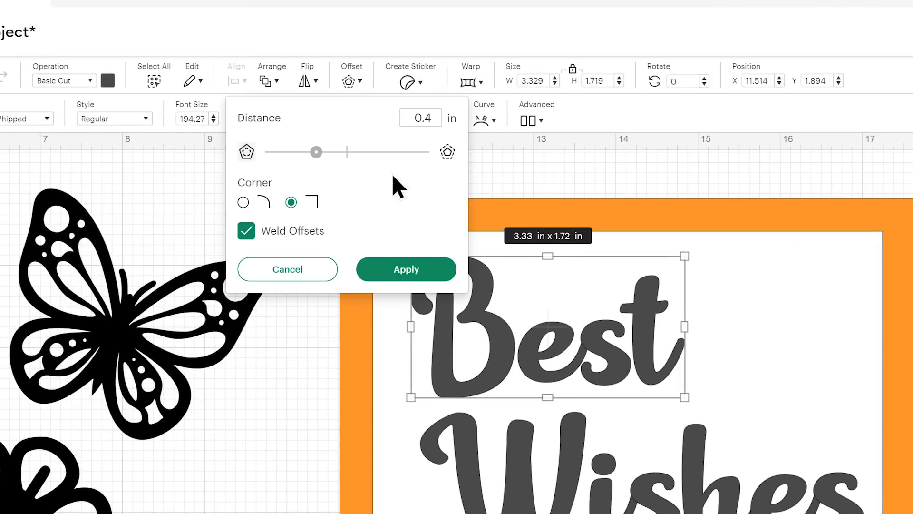
{"action": "left_click_drag", "start_coordinate": [319, 157], "coordinate": [365, 160]}
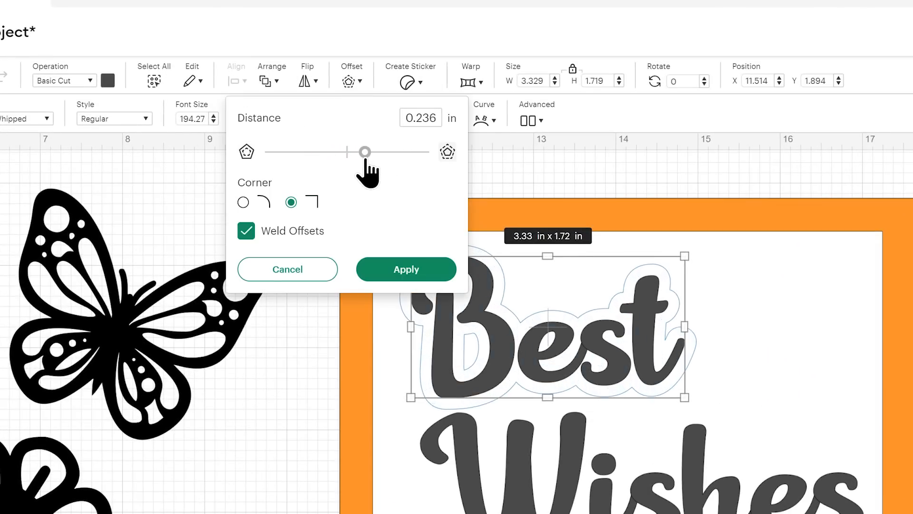
{"action": "left_click", "coordinate": [244, 202]}
{"action": "left_click_drag", "start_coordinate": [365, 152], "coordinate": [351, 153]}
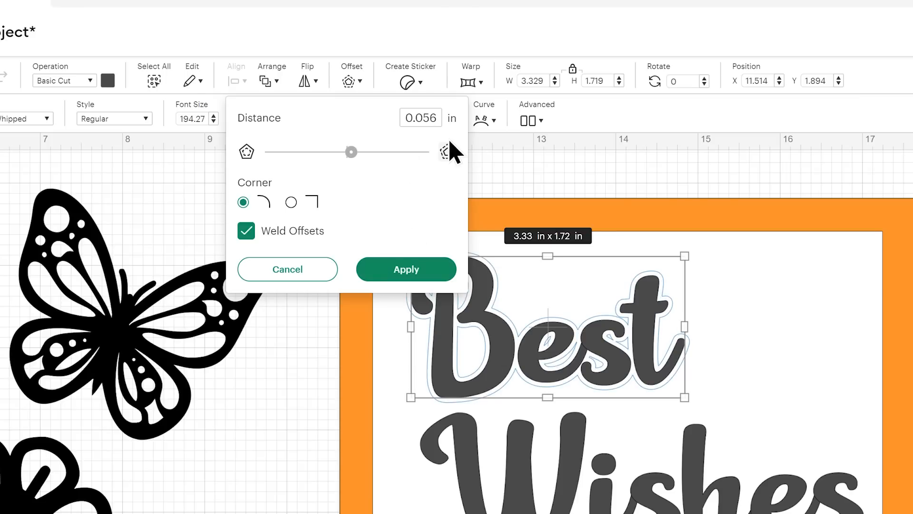
{"action": "left_click_drag", "start_coordinate": [429, 117], "coordinate": [438, 118]}
{"action": "key", "text": "BackSpace"}
{"action": "left_click", "coordinate": [394, 274]}
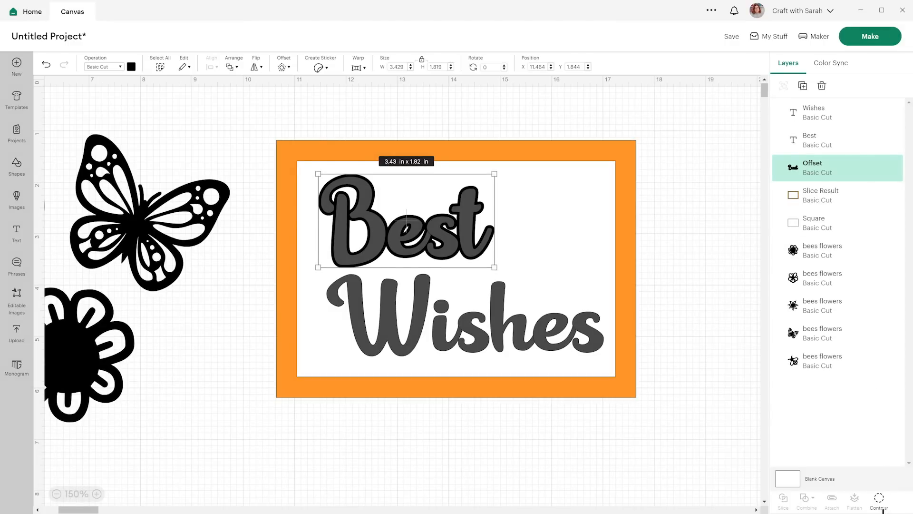
Hide the small interior contours in the "e", "s" and "t" area of the "Best" offset
{"action": "left_click", "coordinate": [880, 503]}
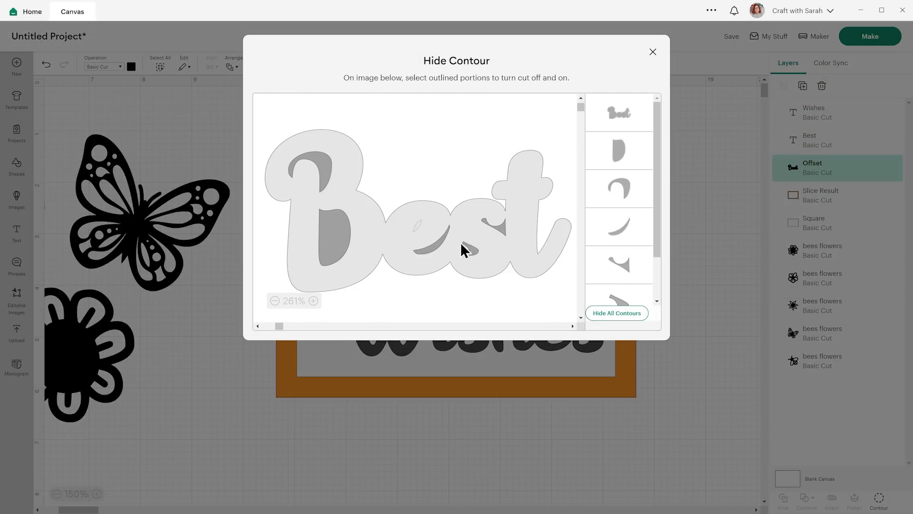
{"action": "left_click", "coordinate": [505, 233]}
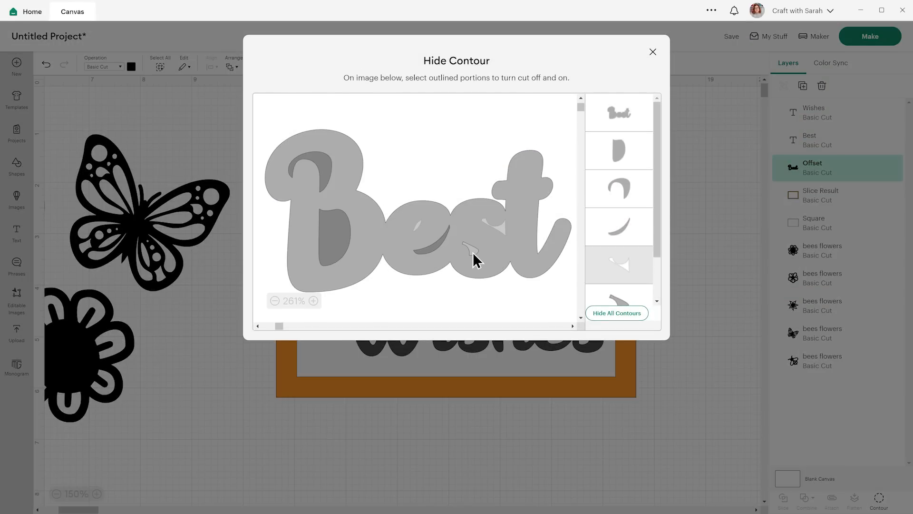
{"action": "left_click", "coordinate": [473, 252]}
{"action": "left_click", "coordinate": [431, 251]}
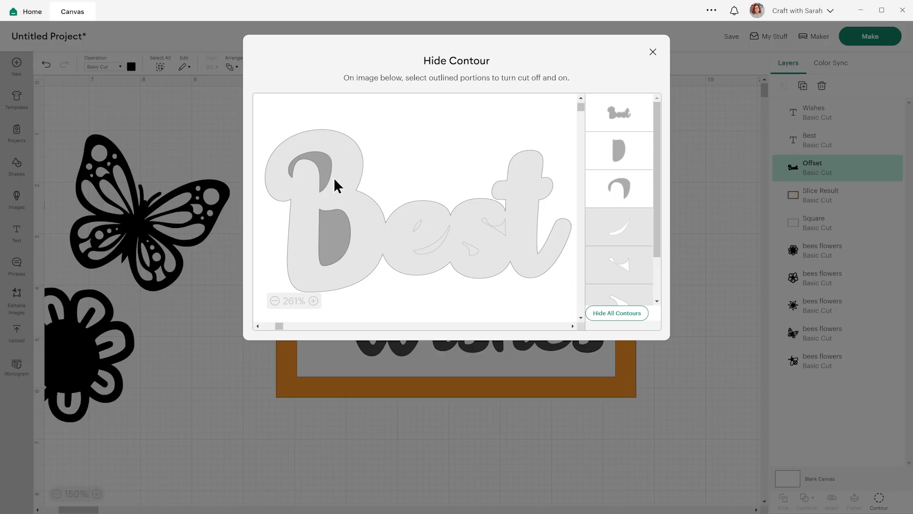
{"action": "left_click", "coordinate": [653, 51]}
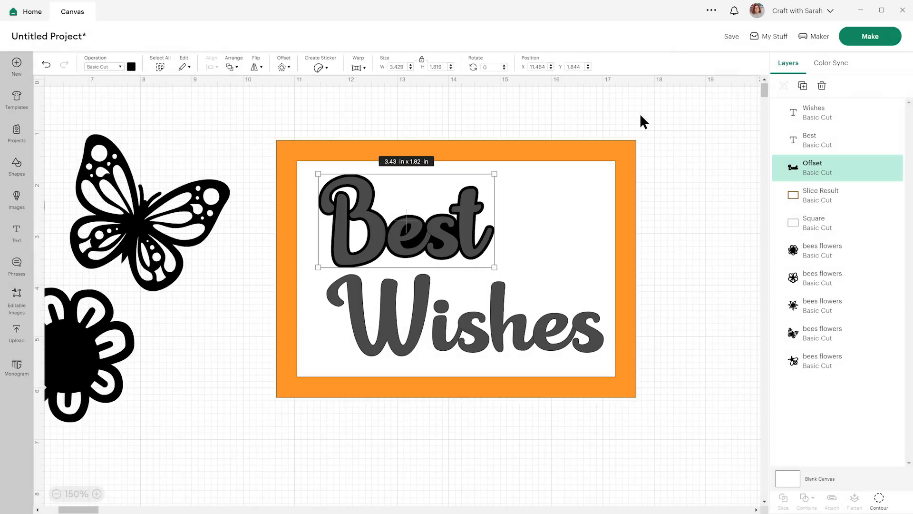
Recolor the 7 x 5 in background square to a pale cream, #ffefd8
{"action": "left_click", "coordinate": [811, 228]}
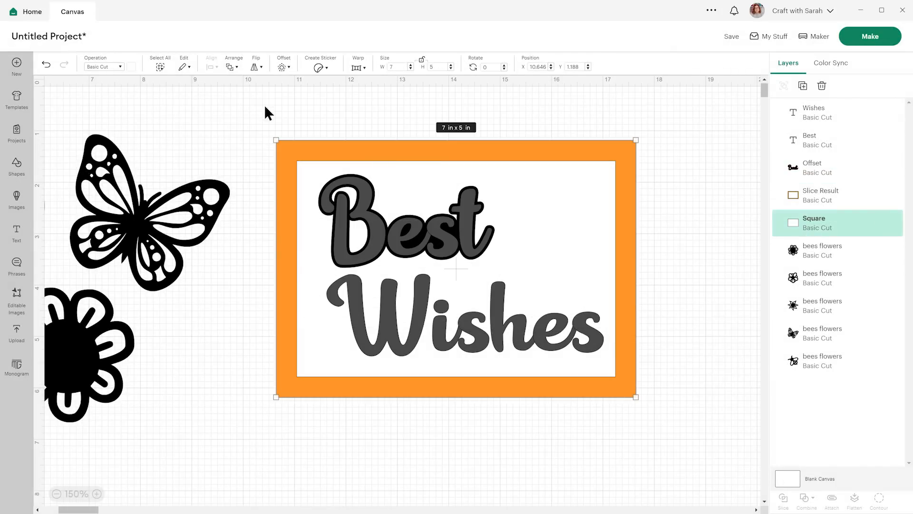
{"action": "left_click", "coordinate": [131, 68]}
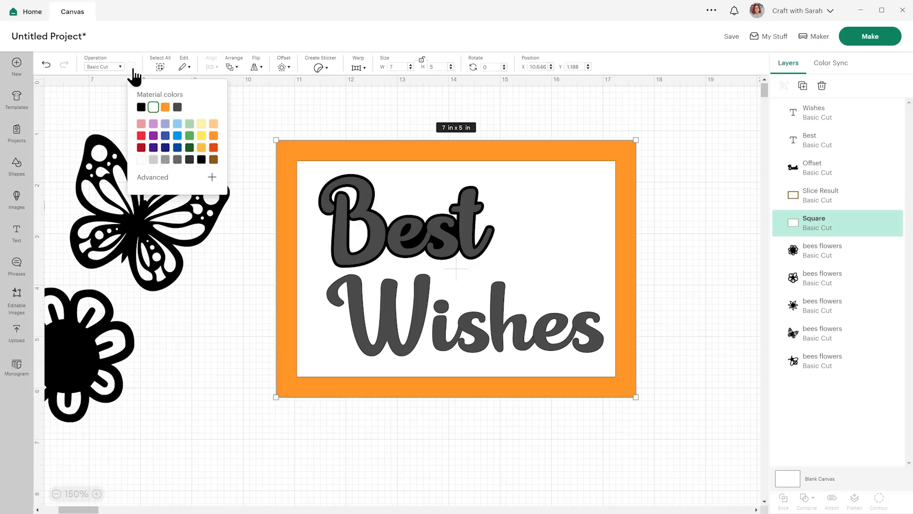
{"action": "left_click", "coordinate": [213, 124]}
{"action": "left_click", "coordinate": [153, 177]}
{"action": "left_click", "coordinate": [156, 185]}
{"action": "left_click_drag", "start_coordinate": [156, 184], "coordinate": [149, 185]}
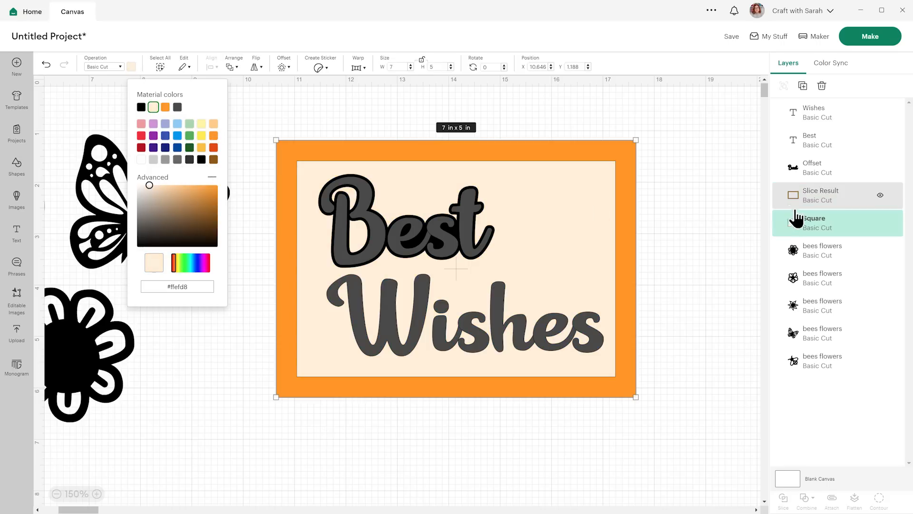
Change the color of the "Best" offset to white
{"action": "left_click", "coordinate": [809, 177]}
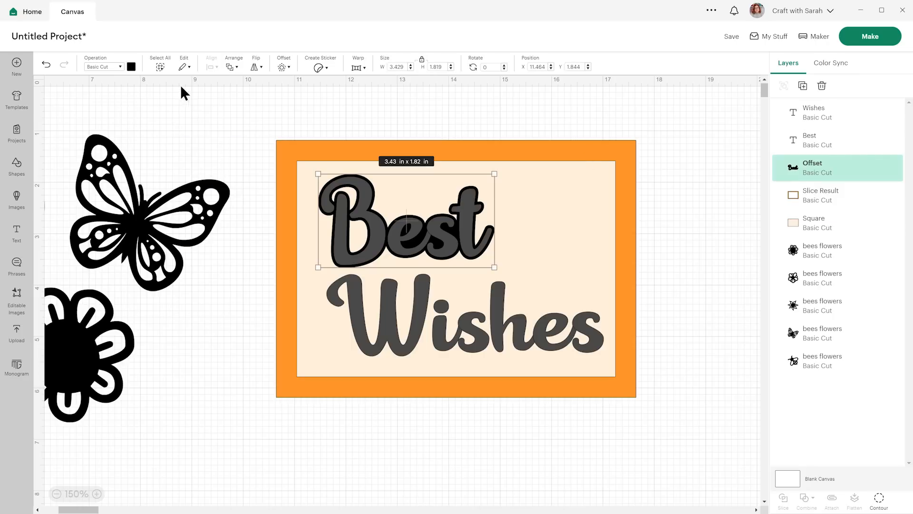
{"action": "left_click", "coordinate": [131, 66]}
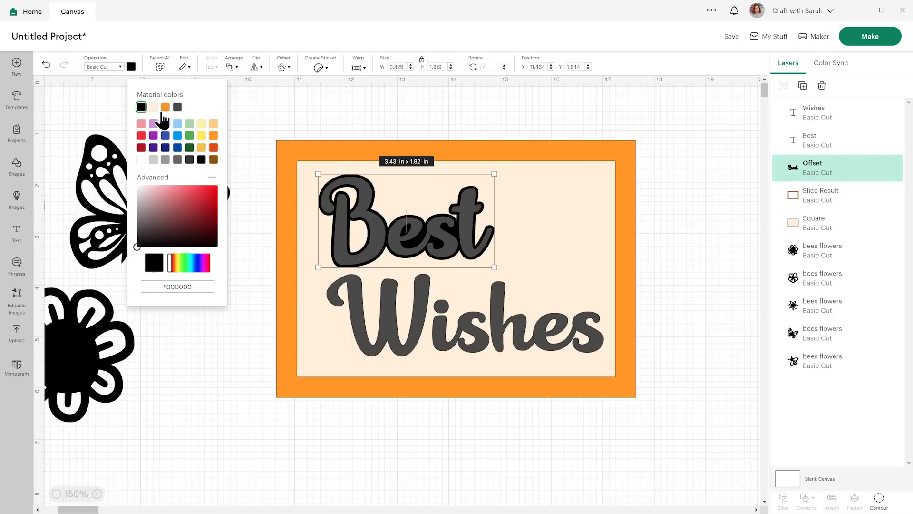
{"action": "left_click", "coordinate": [141, 160]}
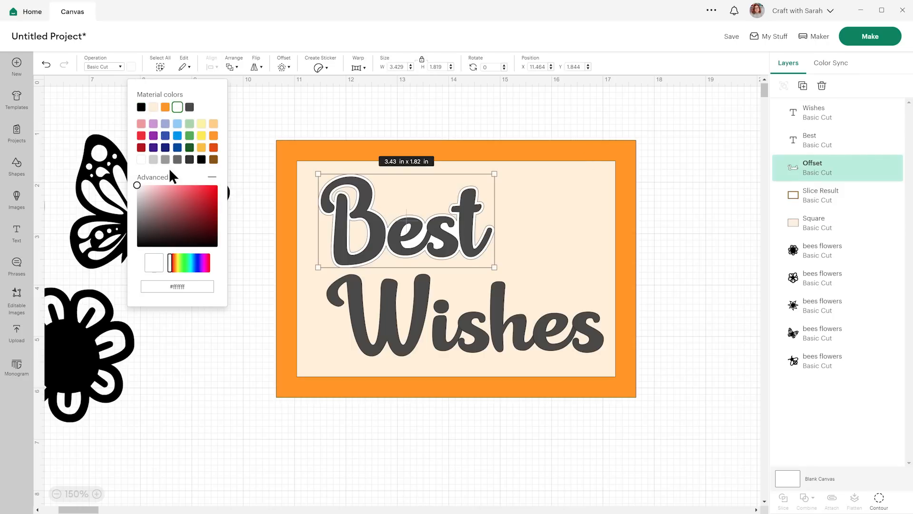
{"action": "left_click", "coordinate": [856, 181]}
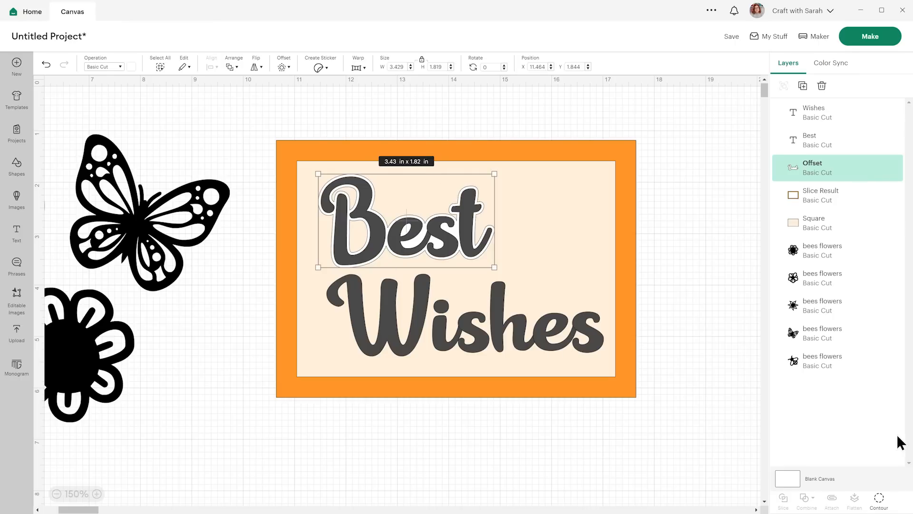
Hide the two remaining contours inside the "B" of the "Best" offset so it is filled solid
{"action": "left_click", "coordinate": [879, 500]}
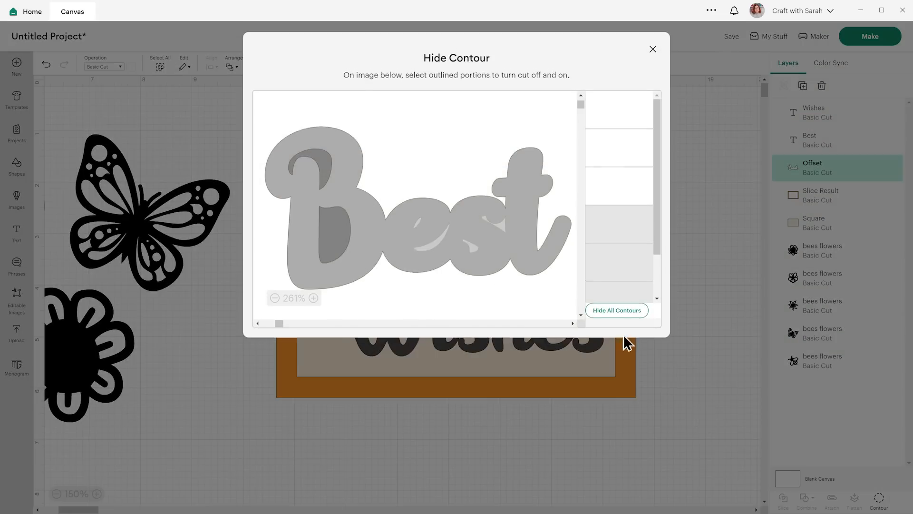
{"action": "left_click", "coordinate": [331, 213]}
{"action": "left_click", "coordinate": [330, 189]}
{"action": "left_click", "coordinate": [654, 51]}
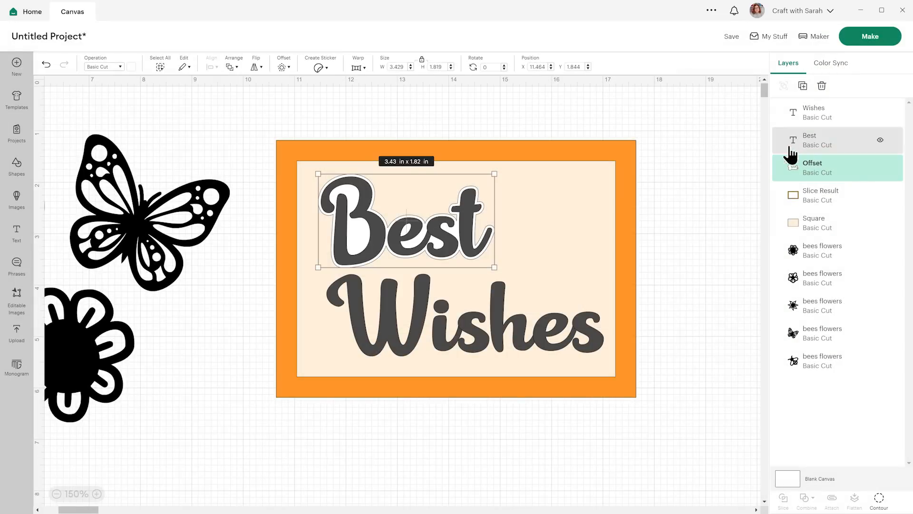
Create a welded offset with rounded corners around "Wishes" at a distance of 0.05 in and color it white
{"action": "left_click", "coordinate": [831, 125]}
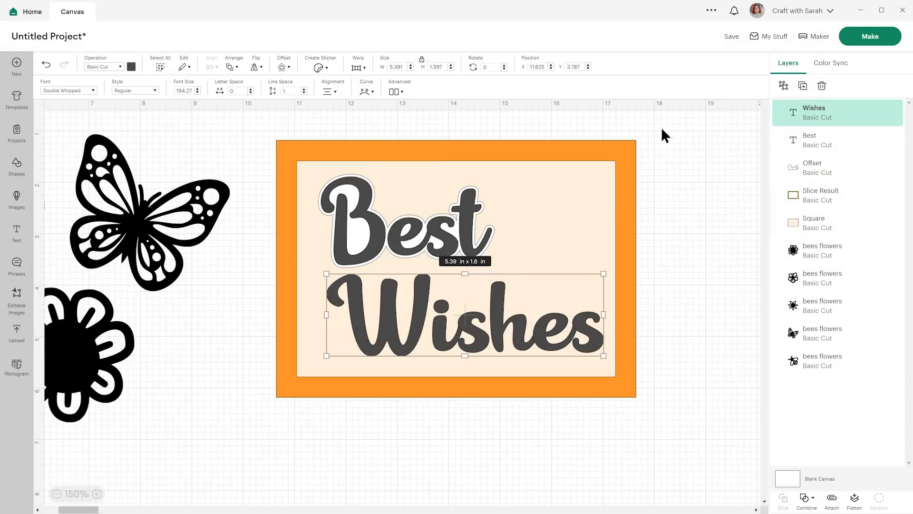
{"action": "left_click", "coordinate": [281, 70]}
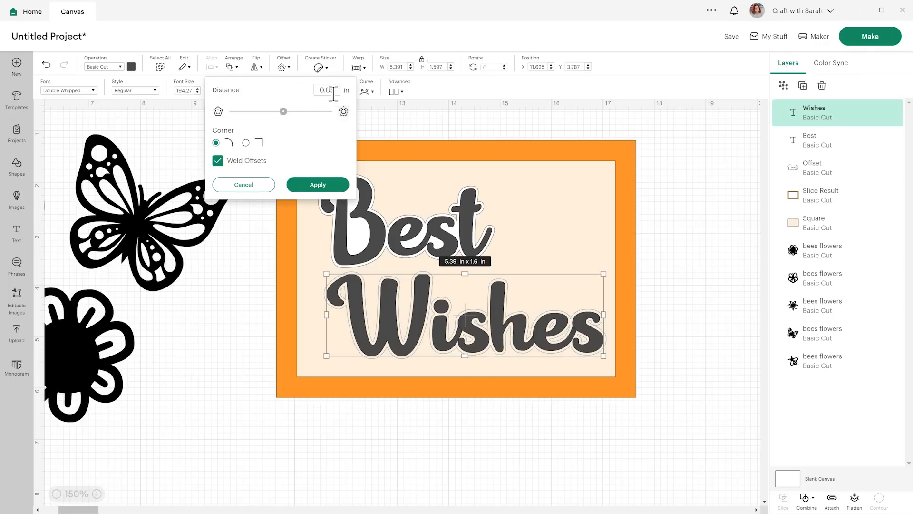
{"action": "left_click", "coordinate": [317, 185]}
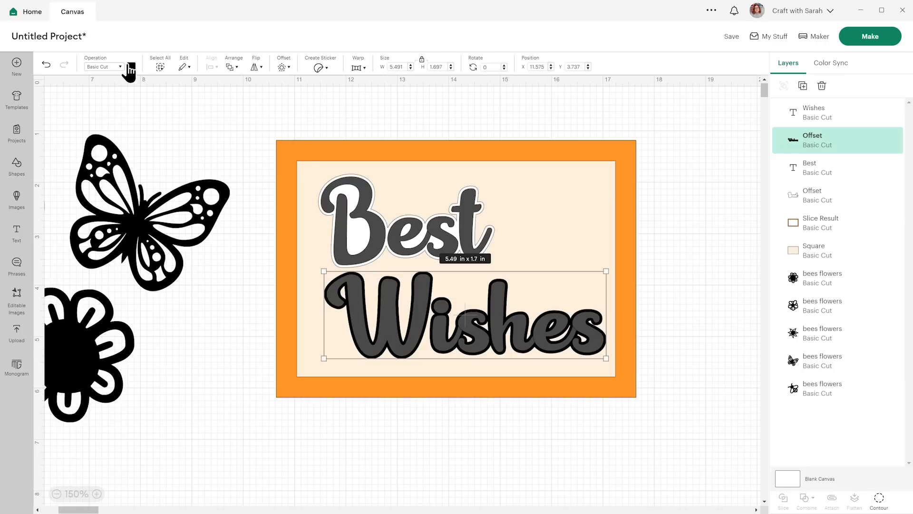
{"action": "left_click", "coordinate": [130, 69]}
{"action": "left_click", "coordinate": [177, 107]}
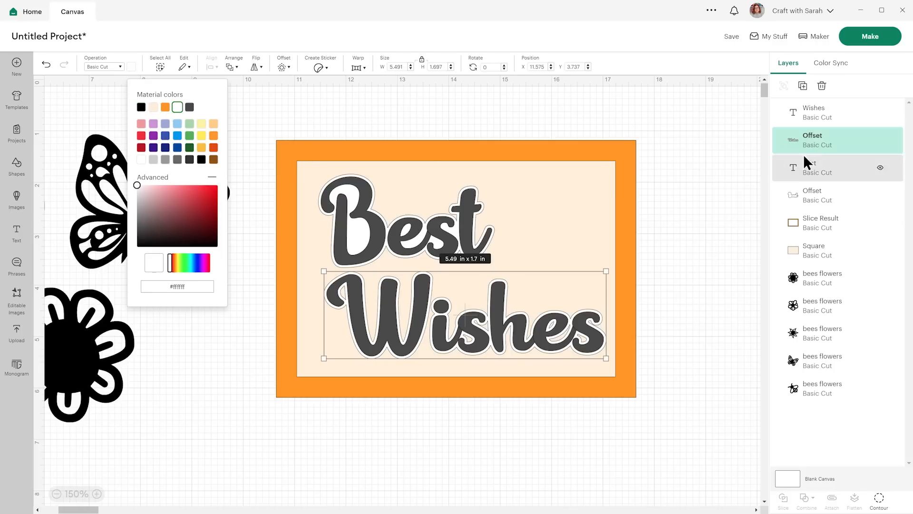
Hide all interior contours of the "Wishes" offset while keeping the outline of the "W" switched on
{"action": "left_click", "coordinate": [823, 149]}
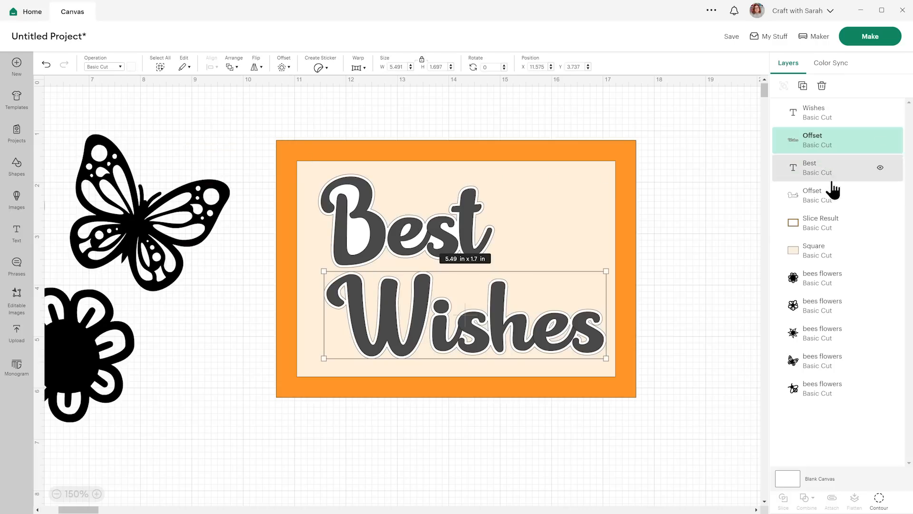
{"action": "left_click", "coordinate": [886, 502]}
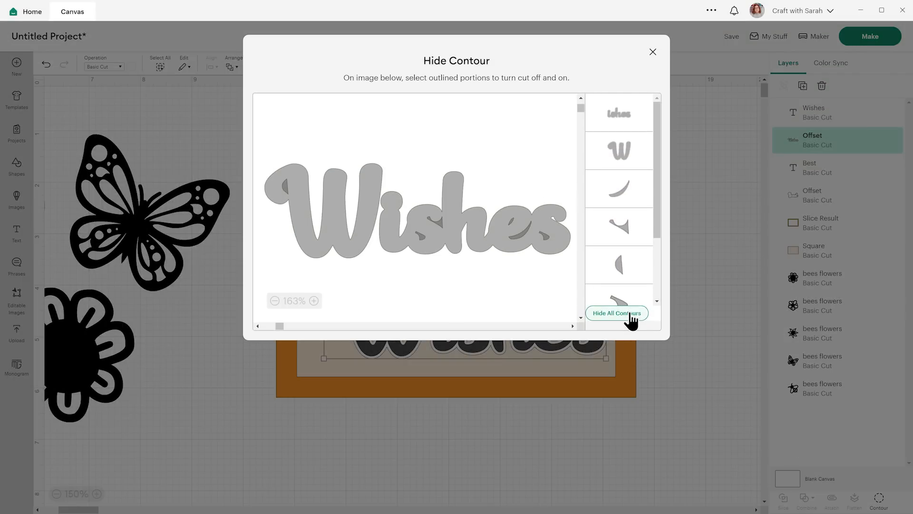
{"action": "left_click", "coordinate": [630, 315]}
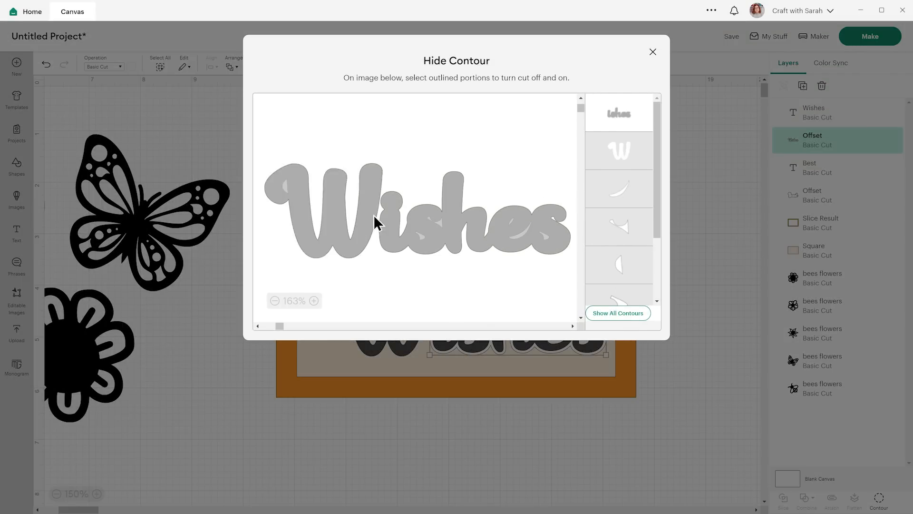
{"action": "left_click", "coordinate": [287, 219]}
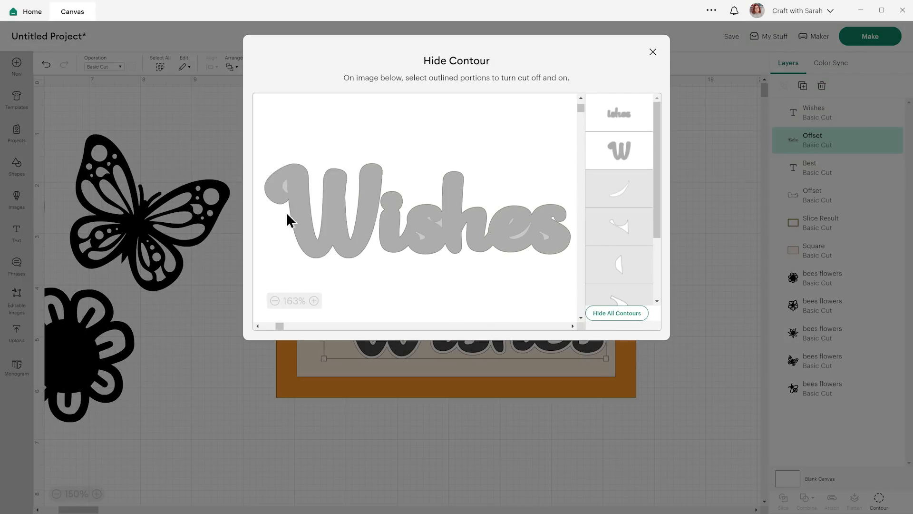
{"action": "left_click", "coordinate": [653, 51]}
{"action": "left_click", "coordinate": [669, 199]}
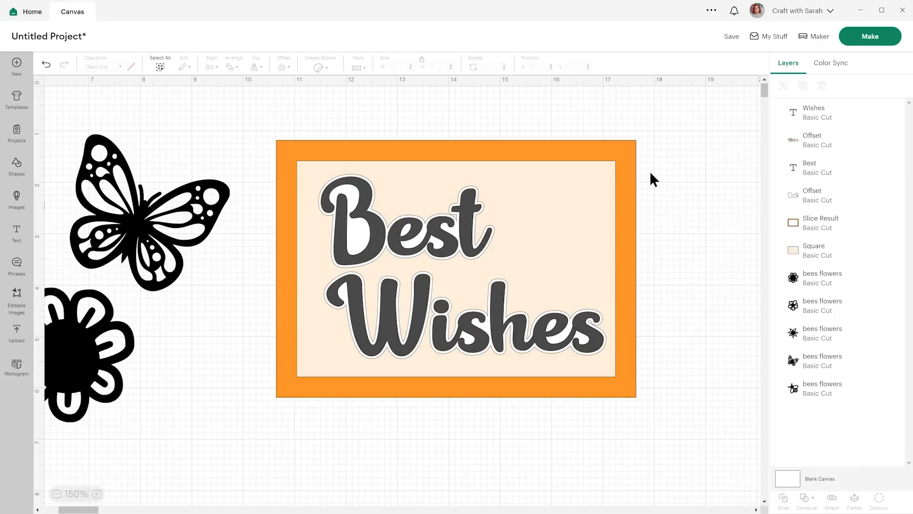
Place the butterfly in the frame's upper right corner, in front of the other layers, and shrink it to fit beside "Best"
{"action": "left_click_drag", "start_coordinate": [195, 207], "coordinate": [617, 234]}
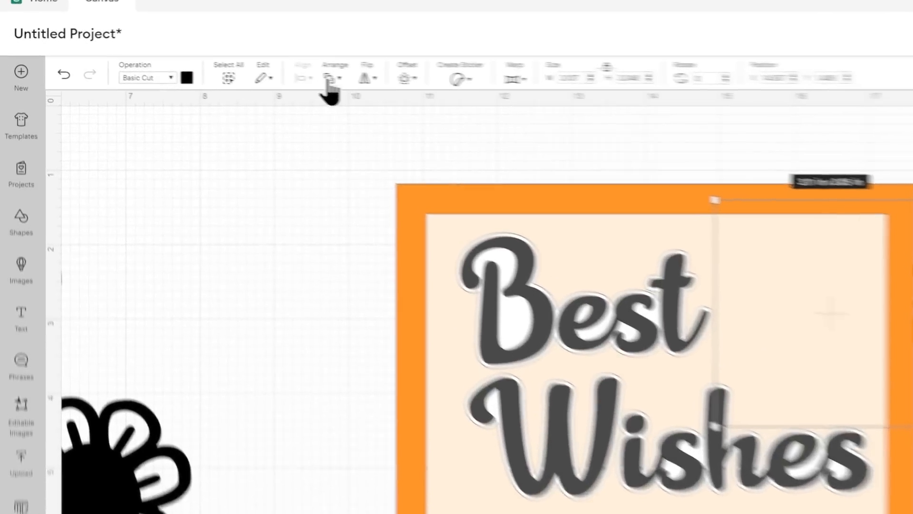
{"action": "left_click", "coordinate": [244, 67]}
{"action": "left_click", "coordinate": [403, 123]}
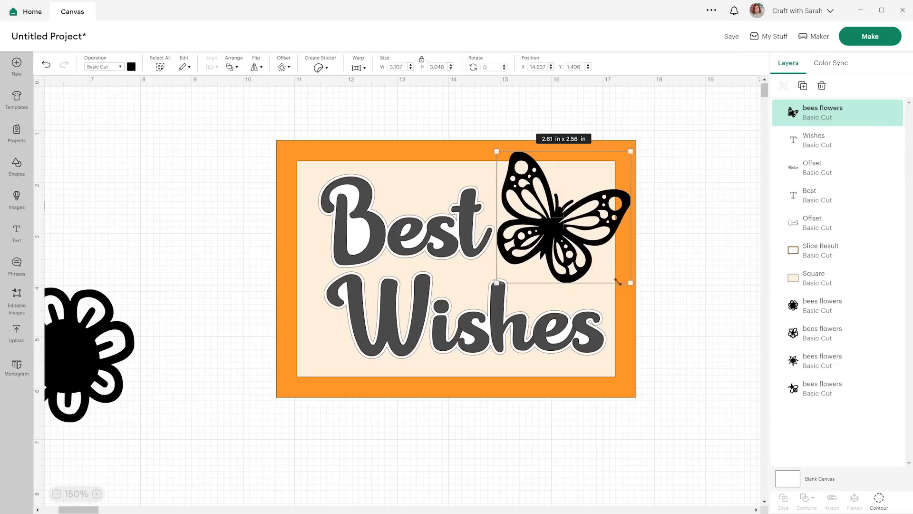
{"action": "mouse_move", "coordinate": [618, 282]}
{"action": "left_mouse_down"}
{"action": "mouse_move", "coordinate": [573, 261]}
{"action": "mouse_move", "coordinate": [620, 269]}
{"action": "left_mouse_up"}
Reduce the round-petal flower to about 1.74 x 1.79 in and place it in front at the frame's lower left corner
{"action": "left_click_drag", "start_coordinate": [90, 343], "coordinate": [176, 271]}
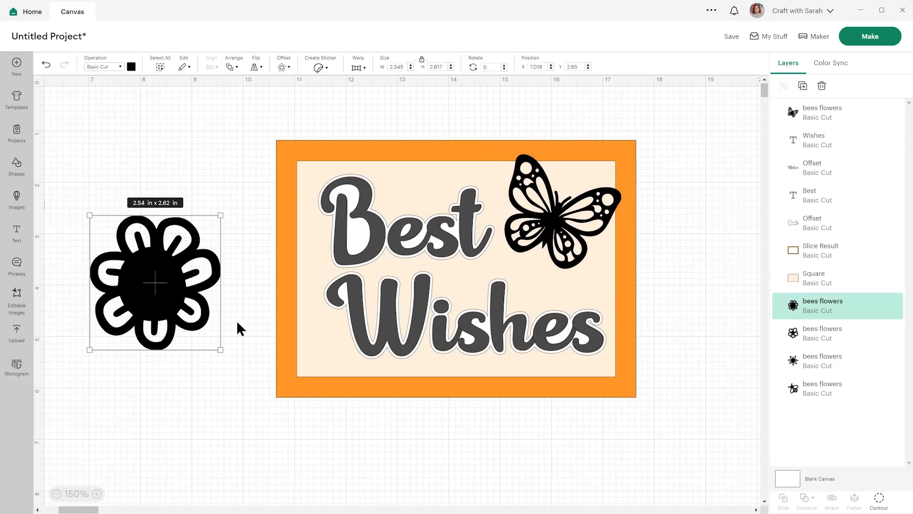
{"action": "left_click_drag", "start_coordinate": [220, 350], "coordinate": [340, 333]}
{"action": "left_click", "coordinate": [232, 68]}
{"action": "left_click", "coordinate": [239, 86]}
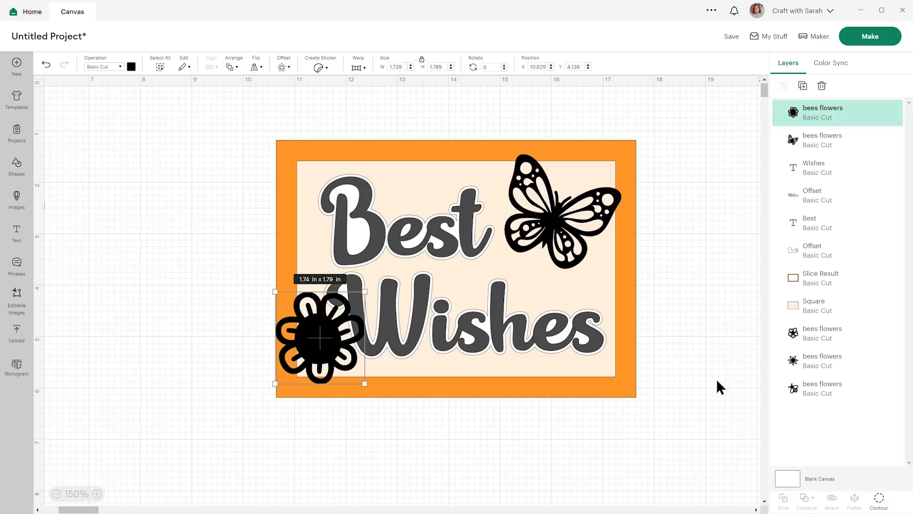
Scale both words with their offsets to about 5.2 in wide, and shift "Wishes" with its offset up and right beneath "Best"
{"action": "left_click", "coordinate": [836, 170]}
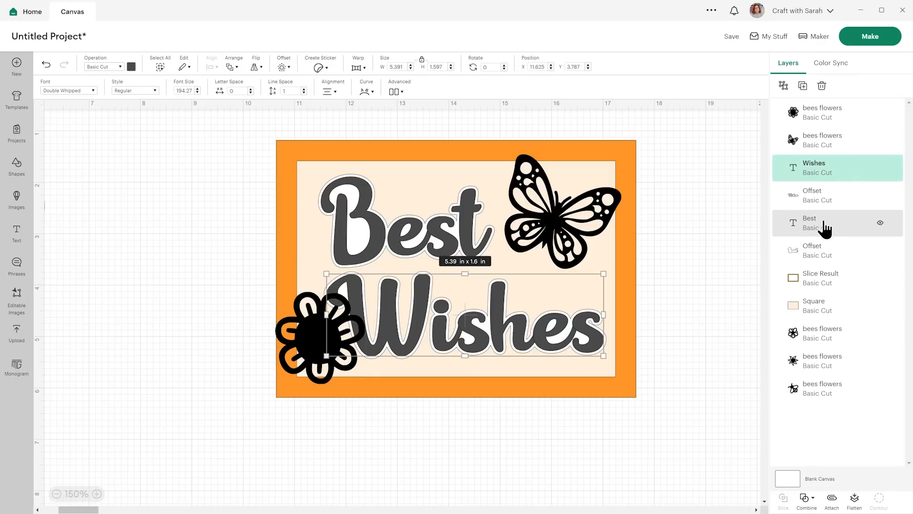
{"action": "left_click", "coordinate": [831, 197], "text": "shift"}
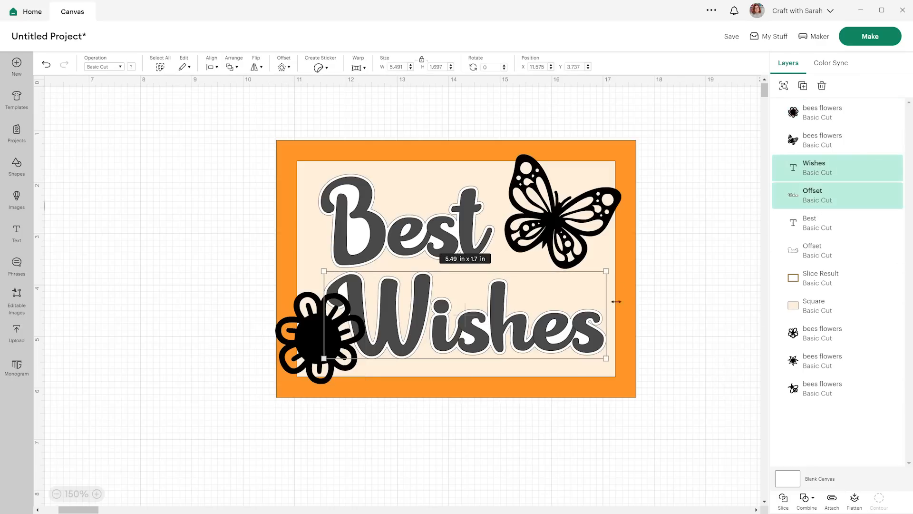
{"action": "left_click", "coordinate": [827, 233], "text": "shift"}
{"action": "left_click", "coordinate": [822, 255], "text": "shift"}
{"action": "left_click_drag", "start_coordinate": [608, 355], "coordinate": [568, 337]}
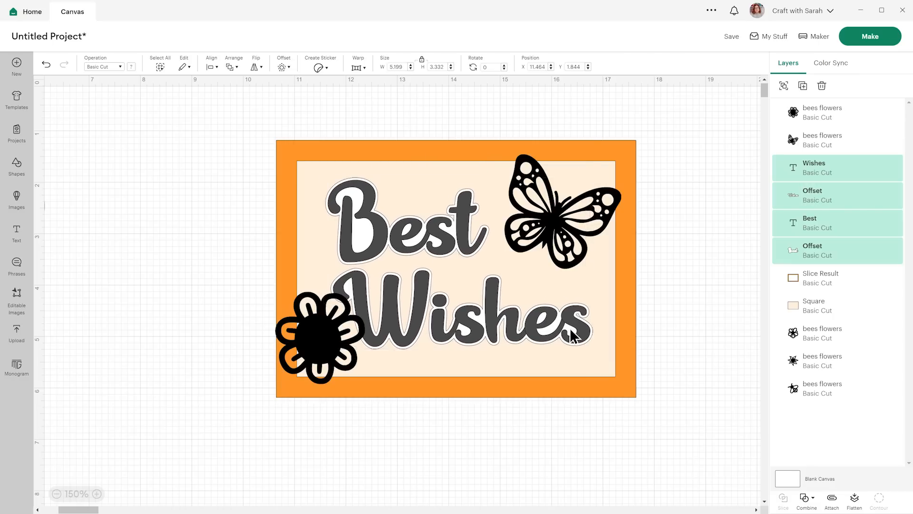
{"action": "left_click", "coordinate": [817, 195], "text": "shift"}
{"action": "left_click_drag", "start_coordinate": [495, 318], "coordinate": [515, 295]}
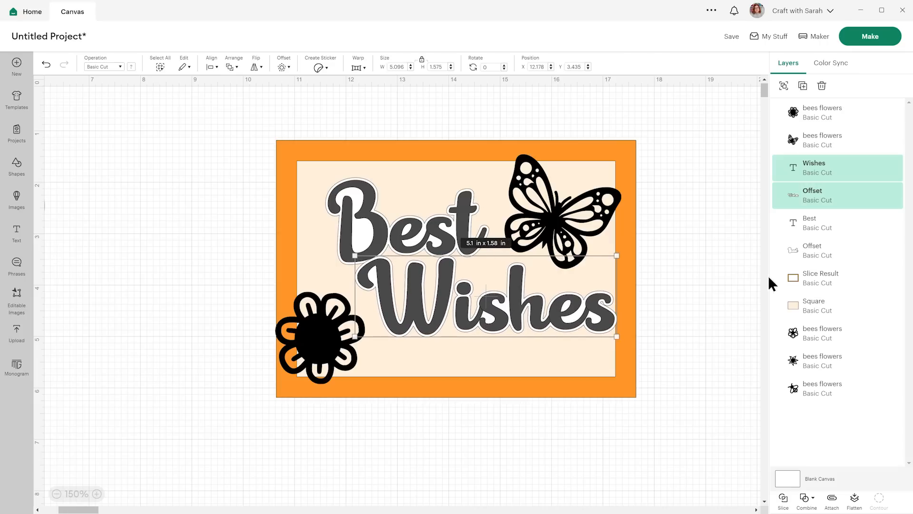
Reposition and enlarge both words with their offsets to about 5.88 x 3.21 in, and group them
{"action": "left_click", "coordinate": [816, 233], "text": "shift"}
{"action": "left_click", "coordinate": [812, 251], "text": "shift"}
{"action": "left_click_drag", "start_coordinate": [500, 305], "coordinate": [484, 304]}
{"action": "left_click_drag", "start_coordinate": [314, 177], "coordinate": [303, 173]}
{"action": "left_click_drag", "start_coordinate": [434, 279], "coordinate": [435, 281]}
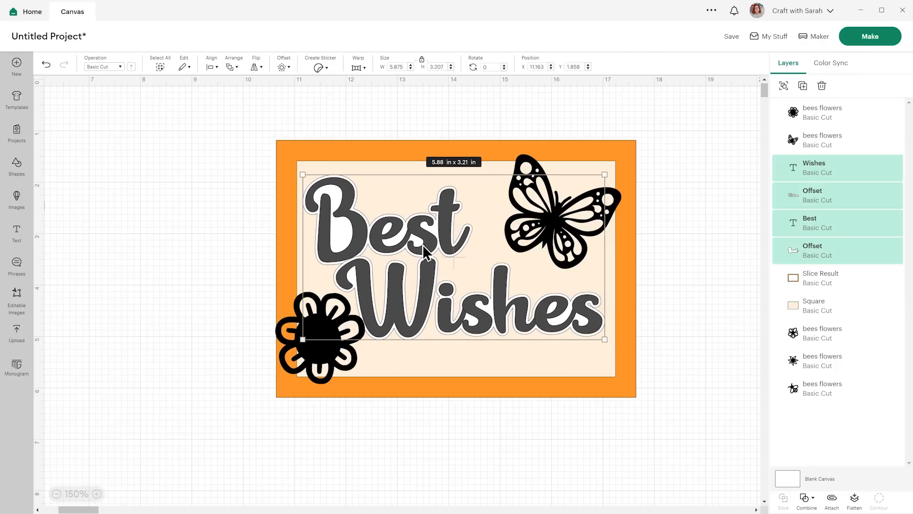
{"action": "left_click", "coordinate": [781, 87]}
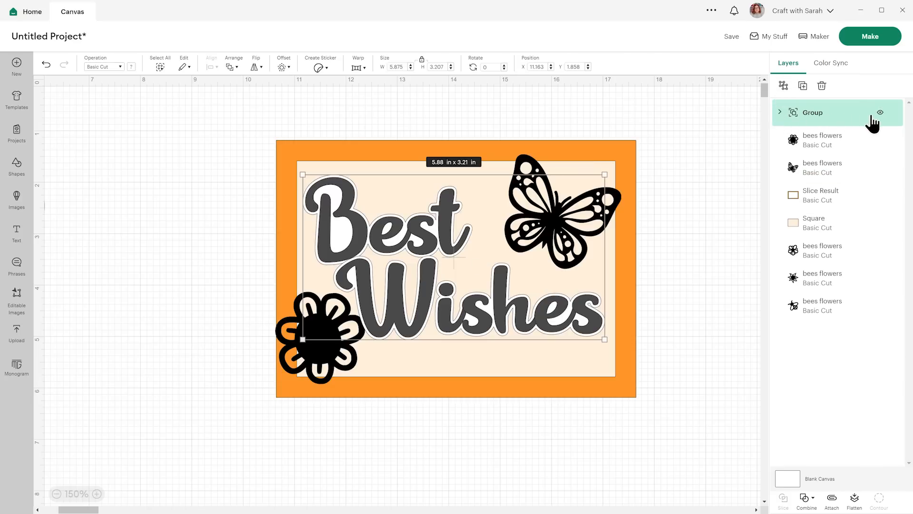
{"action": "left_click", "coordinate": [684, 247]}
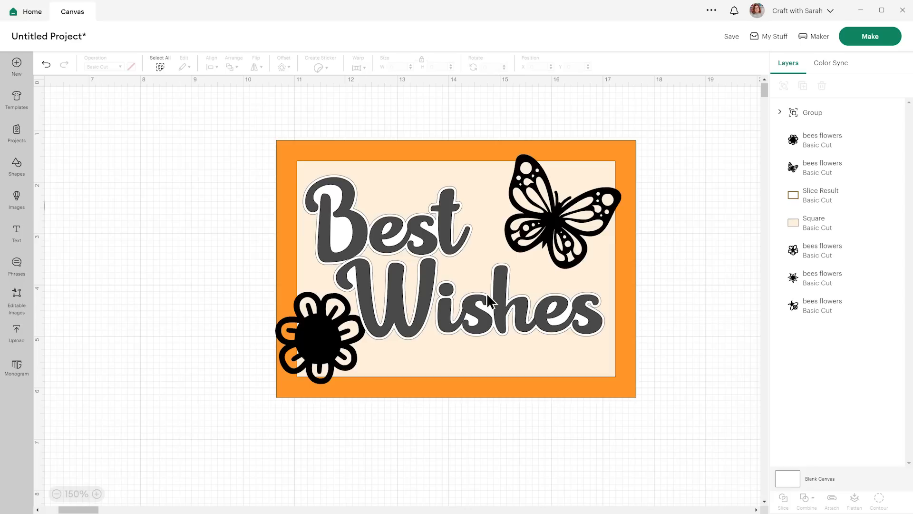
Move the two unused flowers and the bee across the canvas to the frame's left edge
{"action": "left_click_drag", "start_coordinate": [815, 273], "coordinate": [820, 279]}
{"action": "left_click", "coordinate": [846, 280]}
{"action": "left_click_drag", "start_coordinate": [282, 216], "coordinate": [570, 181]}
{"action": "left_click_drag", "start_coordinate": [157, 185], "coordinate": [540, 205]}
{"action": "left_click_drag", "start_coordinate": [177, 346], "coordinate": [532, 289]}
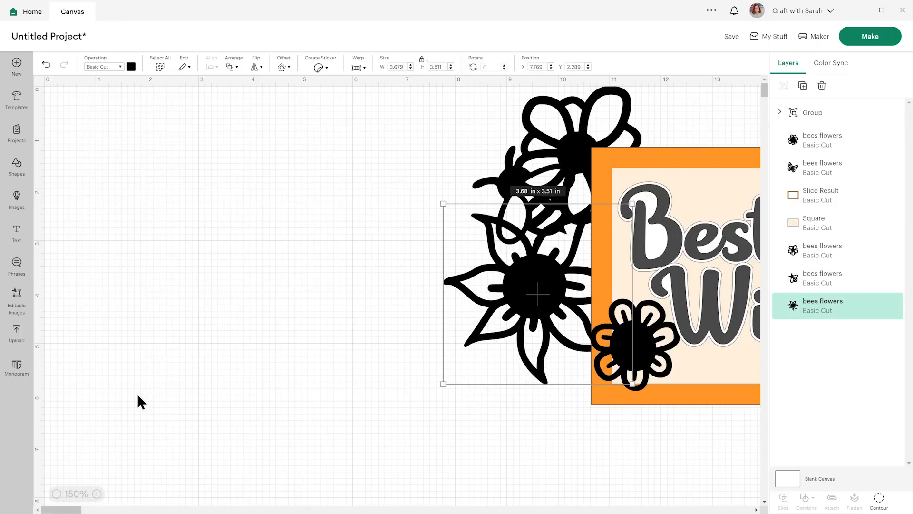
Bring the two large flowers and the bee beside the frame to the front of all layers together
{"action": "left_click_drag", "start_coordinate": [72, 511], "coordinate": [89, 511]}
{"action": "left_click_drag", "start_coordinate": [159, 124], "coordinate": [237, 236]}
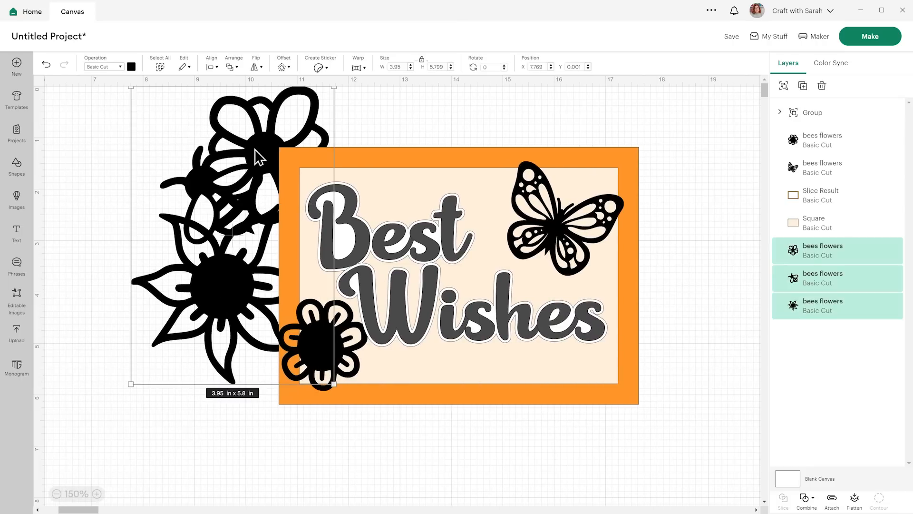
{"action": "left_click", "coordinate": [210, 68]}
{"action": "left_click", "coordinate": [232, 68]}
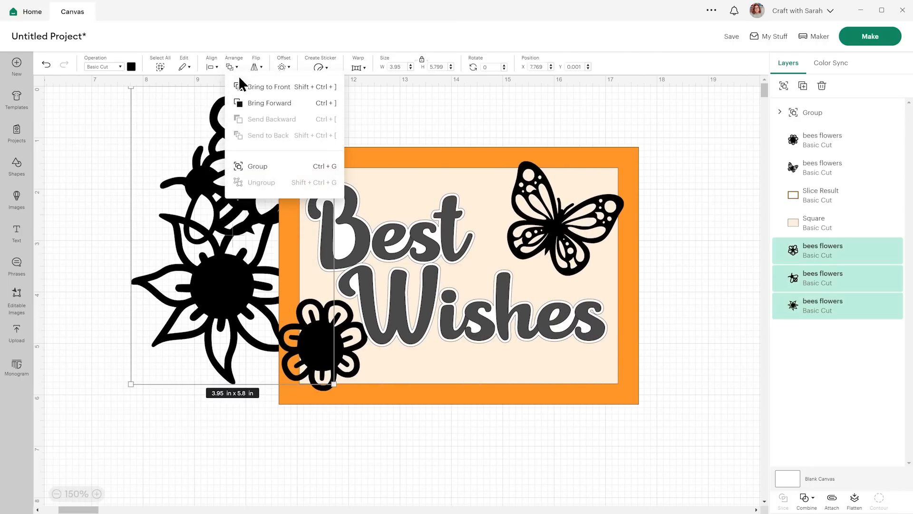
{"action": "left_click", "coordinate": [248, 86]}
Reduce the broad-petal flower to about 1.56 x 1.63 in and place it on the frame's upper border above "Best"
{"action": "left_click", "coordinate": [120, 179]}
{"action": "left_click_drag", "start_coordinate": [208, 197], "coordinate": [410, 331]}
{"action": "left_click_drag", "start_coordinate": [538, 358], "coordinate": [483, 303]}
{"action": "left_click_drag", "start_coordinate": [459, 276], "coordinate": [415, 190]}
{"action": "left_click_drag", "start_coordinate": [326, 350], "coordinate": [320, 353]}
{"action": "left_click_drag", "start_coordinate": [240, 296], "coordinate": [189, 283]}
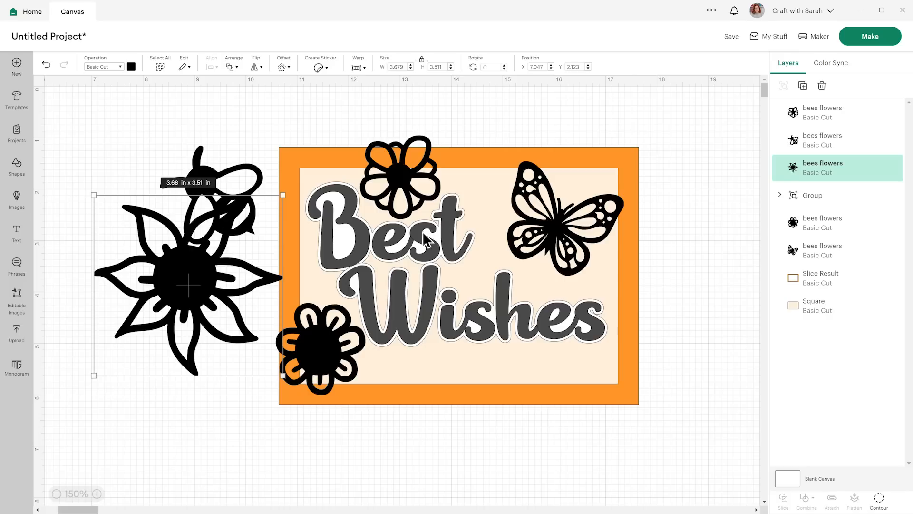
{"action": "left_click_drag", "start_coordinate": [402, 178], "coordinate": [401, 179]}
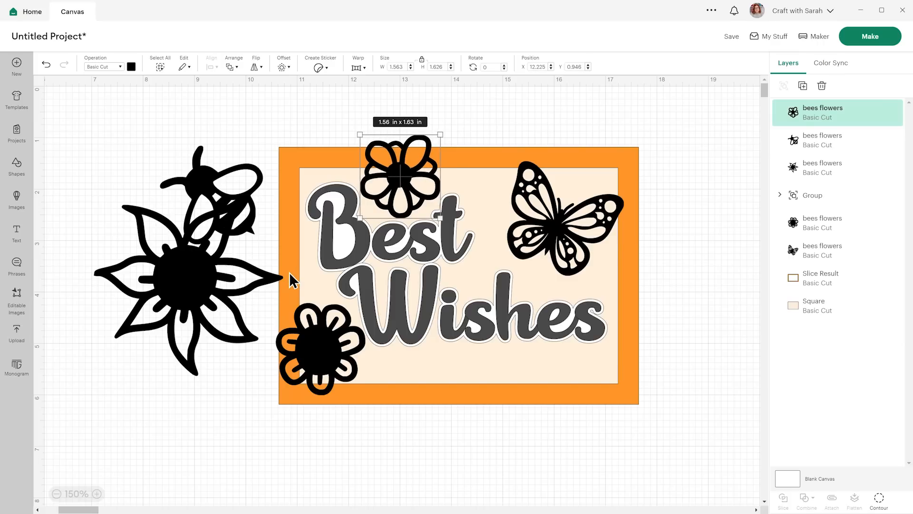
Place the pointed-petal flower over the end of "Wishes" and reduce it to about 2.43 x 2.32 in
{"action": "left_click_drag", "start_coordinate": [185, 290], "coordinate": [600, 369]}
{"action": "left_click_drag", "start_coordinate": [696, 445], "coordinate": [629, 383]}
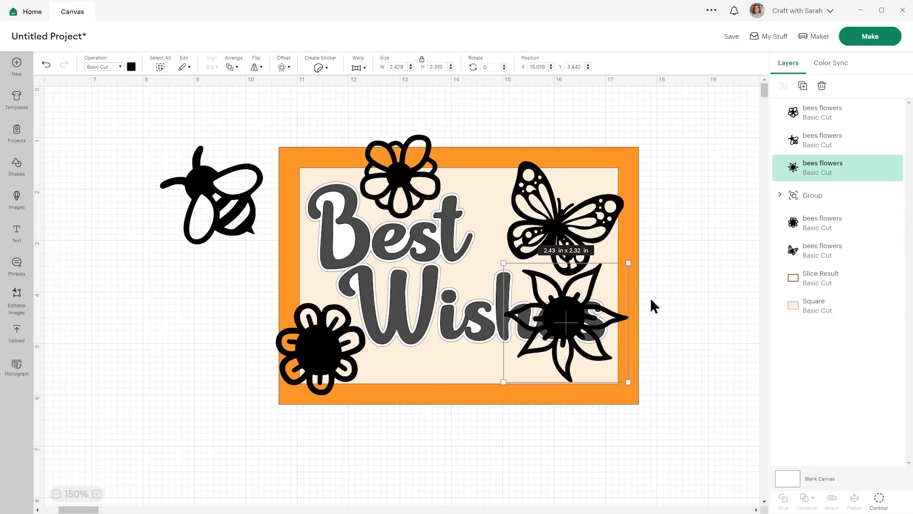
{"action": "left_click", "coordinate": [638, 261]}
{"action": "left_click", "coordinate": [666, 316]}
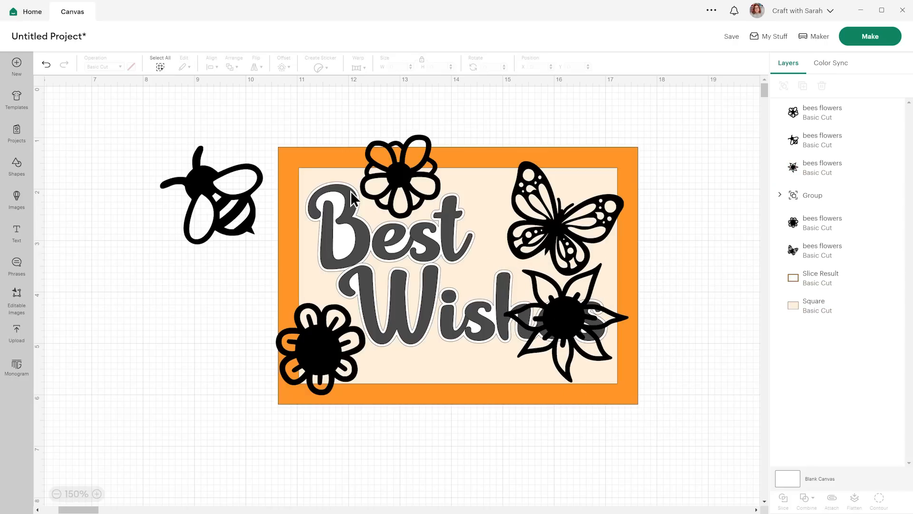
Shrink the pointed-petal flower further and place it on the frame's lower border beneath "Wishes", undoing any stray change
{"action": "left_click", "coordinate": [46, 64]}
{"action": "left_click_drag", "start_coordinate": [569, 323], "coordinate": [558, 364]}
{"action": "left_click_drag", "start_coordinate": [565, 325], "coordinate": [564, 365]}
{"action": "left_click_drag", "start_coordinate": [437, 214], "coordinate": [410, 211]}
{"action": "left_click", "coordinate": [46, 64]}
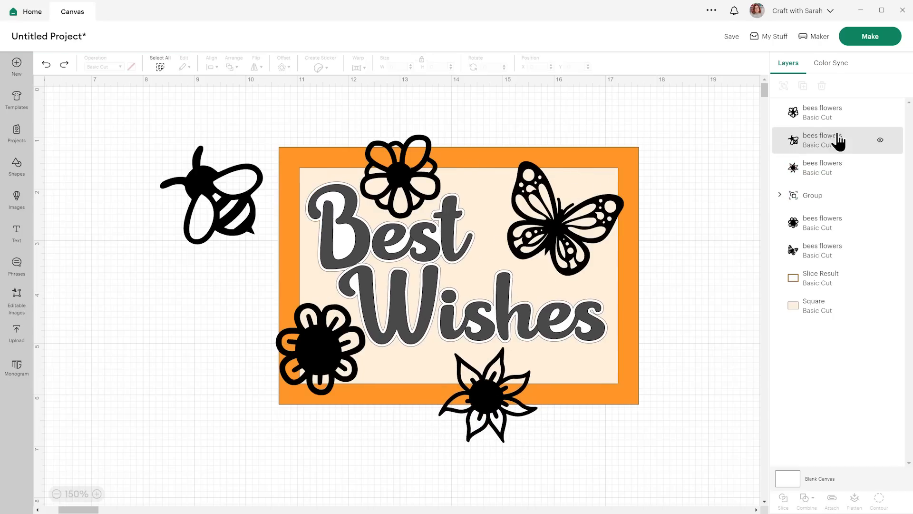
Move the lettering group behind all flower, bee and butterfly layers, and shift the butterfly closer to "Best"
{"action": "left_click_drag", "start_coordinate": [818, 203], "coordinate": [822, 252]}
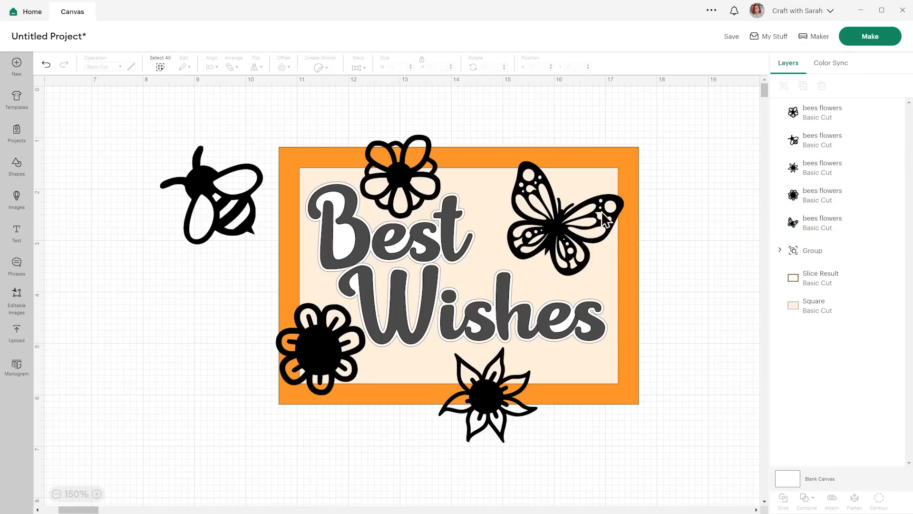
{"action": "left_click_drag", "start_coordinate": [569, 233], "coordinate": [536, 214]}
Place the pointed-petal flower on the frame's right border beside the butterfly and rotate it to about 324.32°
{"action": "left_click_drag", "start_coordinate": [487, 400], "coordinate": [608, 264]}
{"action": "left_click_drag", "start_coordinate": [676, 232], "coordinate": [663, 273]}
{"action": "left_click_drag", "start_coordinate": [607, 275], "coordinate": [626, 258]}
{"action": "left_click_drag", "start_coordinate": [683, 259], "coordinate": [682, 265]}
{"action": "left_click_drag", "start_coordinate": [618, 256], "coordinate": [608, 255]}
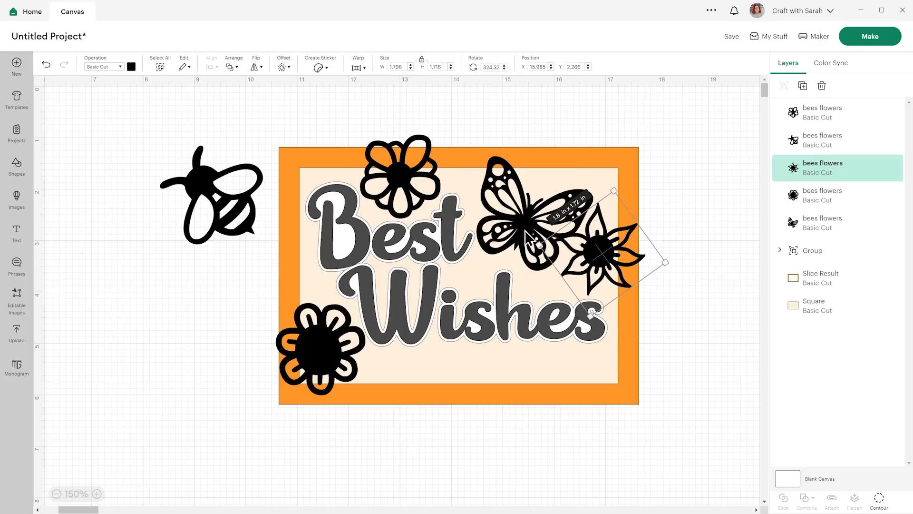
{"action": "left_click", "coordinate": [687, 288]}
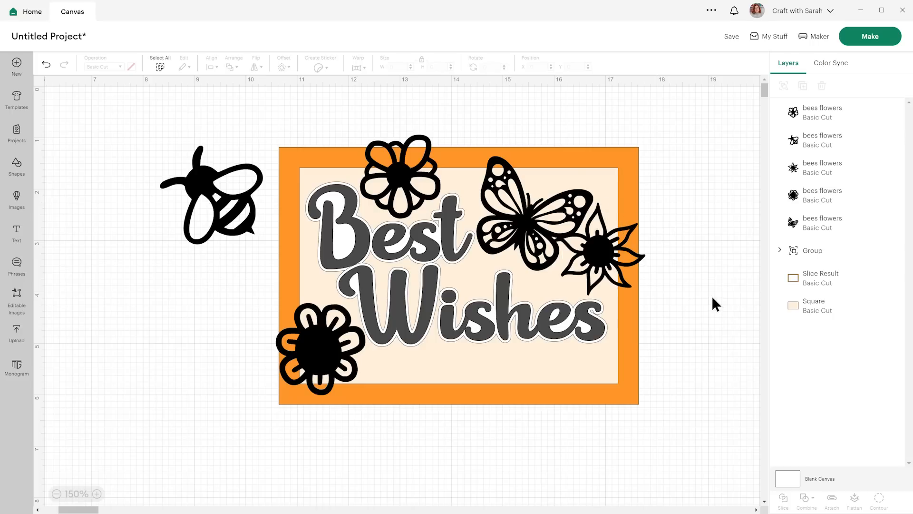
Shrink the bee to about 0.83 x 0.8 in, rotate it to about 84.64°, and place it above the lower-left flower
{"action": "left_click_drag", "start_coordinate": [213, 221], "coordinate": [178, 245]}
{"action": "left_click_drag", "start_coordinate": [227, 262], "coordinate": [312, 289]}
{"action": "left_click", "coordinate": [256, 264]}
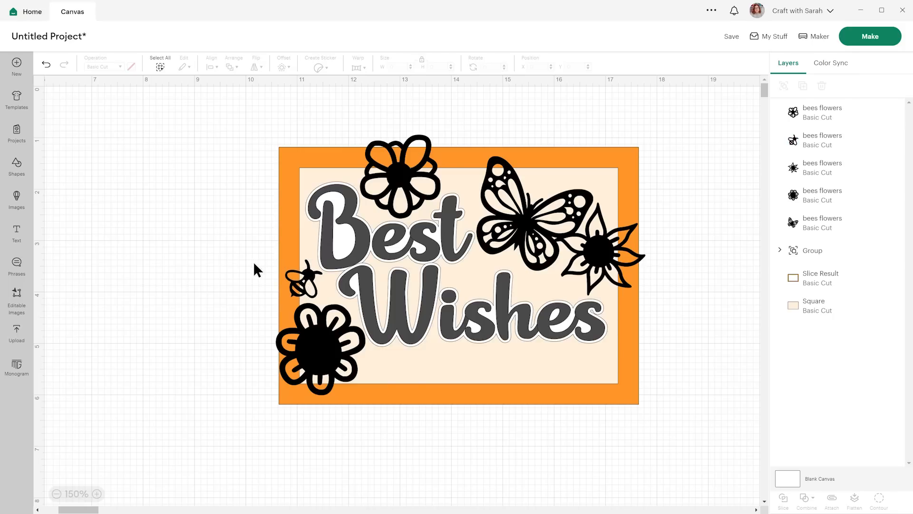
{"action": "left_click", "coordinate": [305, 284]}
{"action": "left_click_drag", "start_coordinate": [325, 297], "coordinate": [311, 284]}
{"action": "left_click", "coordinate": [188, 246]}
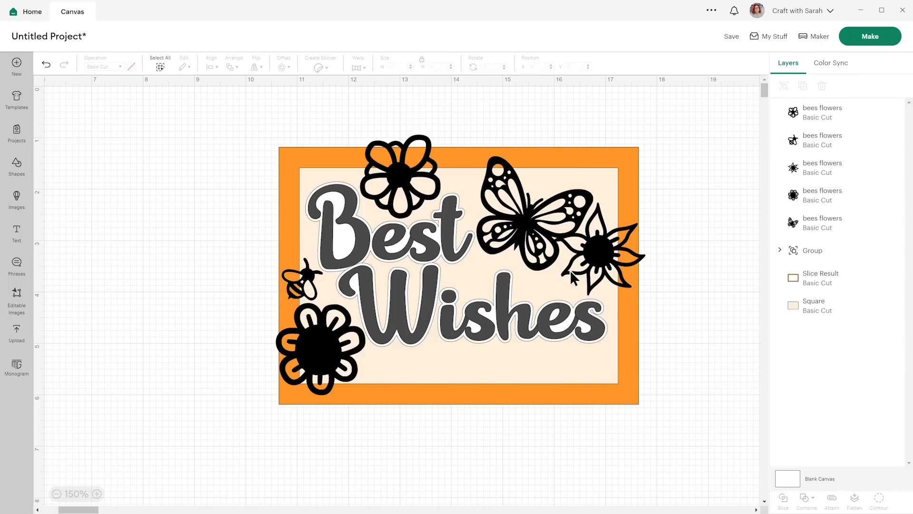
Duplicate the butterfly and reduce the copy to about 1.23 x 1.21 in on the blank canvas left of the frame
{"action": "left_click", "coordinate": [539, 227]}
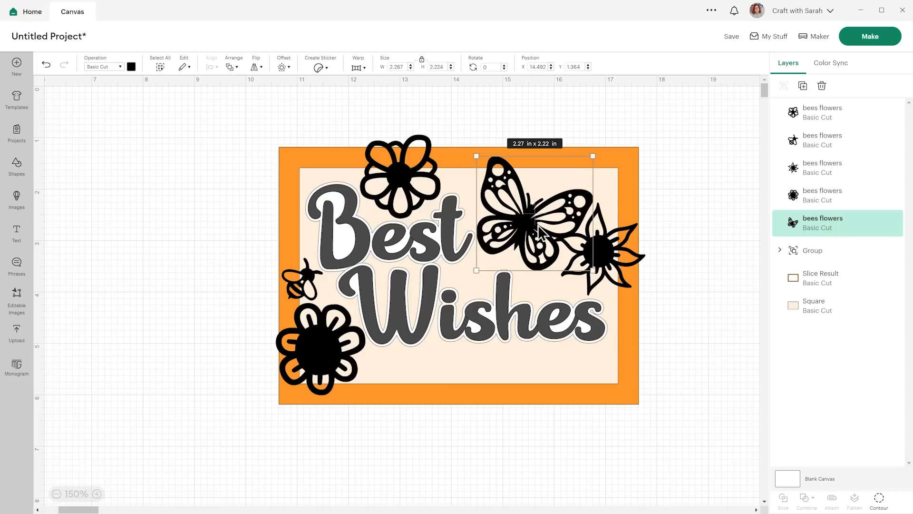
{"action": "left_click", "coordinate": [803, 87]}
{"action": "left_click_drag", "start_coordinate": [181, 102], "coordinate": [128, 153]}
{"action": "left_click_drag", "start_coordinate": [100, 201], "coordinate": [181, 228]}
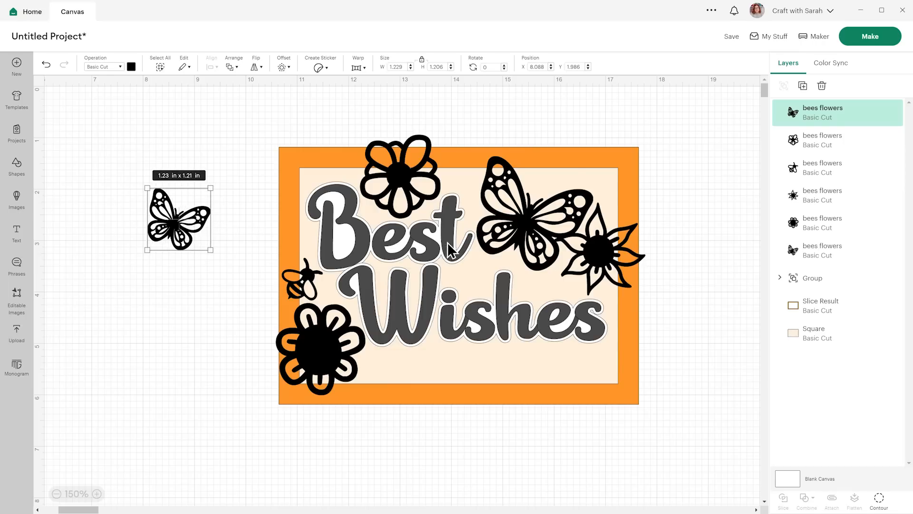
Hide all contours of the small butterfly copy, then tilt it and fit it beside the lower-left flower
{"action": "left_click", "coordinate": [878, 499]}
{"action": "left_click", "coordinate": [603, 316]}
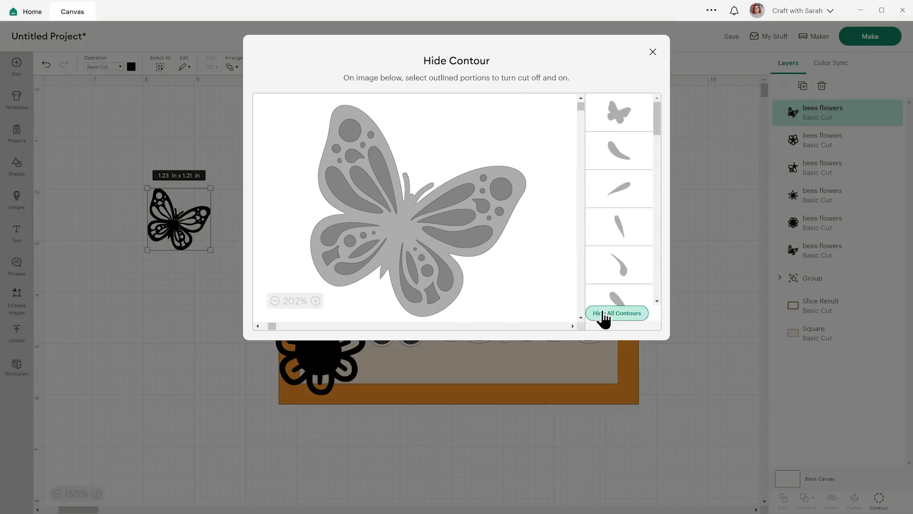
{"action": "left_click", "coordinate": [655, 48]}
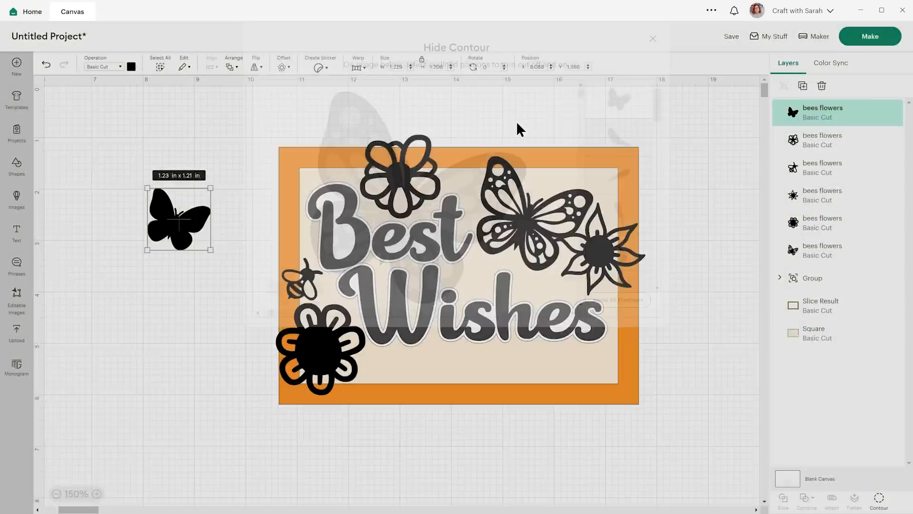
{"action": "left_click_drag", "start_coordinate": [188, 226], "coordinate": [390, 376]}
{"action": "left_click", "coordinate": [186, 295]}
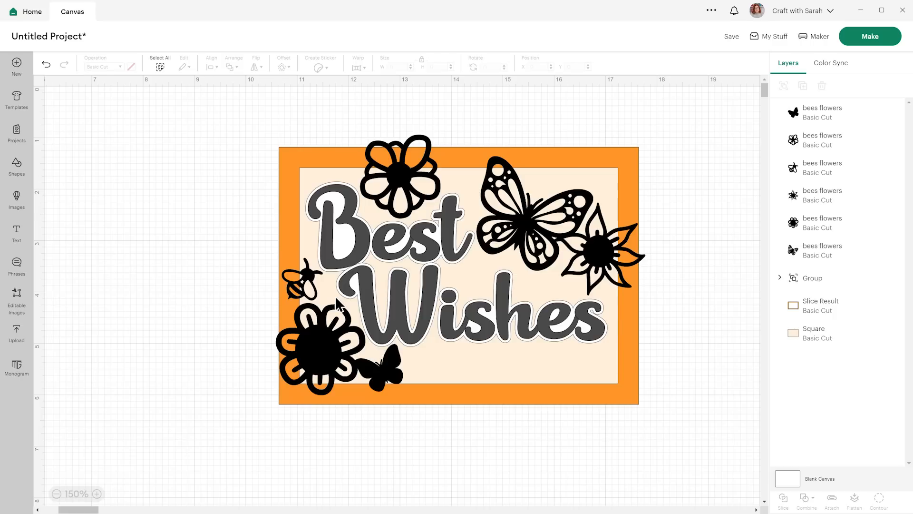
Duplicate the top flower, shrink the copy to about 1.23 x 1.28 in, rotate it to 19.32°, and place it beside the solid butterfly
{"action": "left_click", "coordinate": [400, 176]}
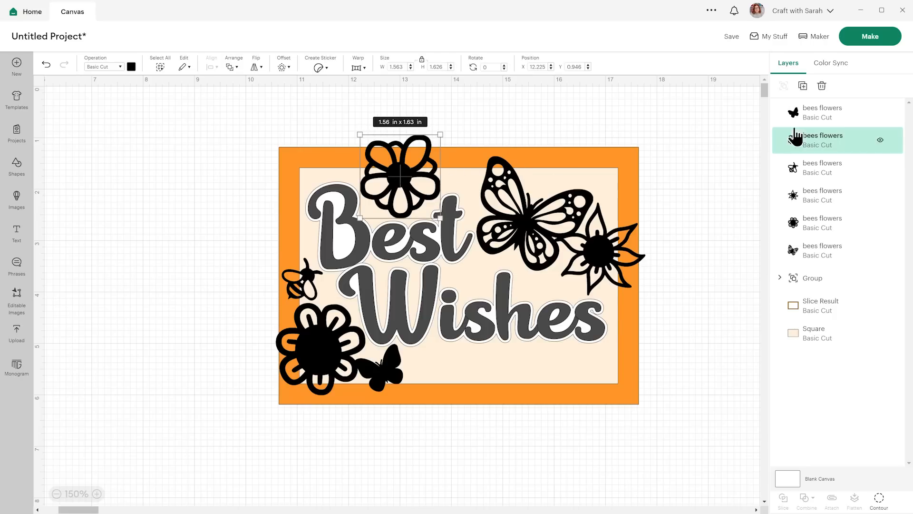
{"action": "left_click", "coordinate": [803, 86]}
{"action": "left_click_drag", "start_coordinate": [137, 190], "coordinate": [449, 387]}
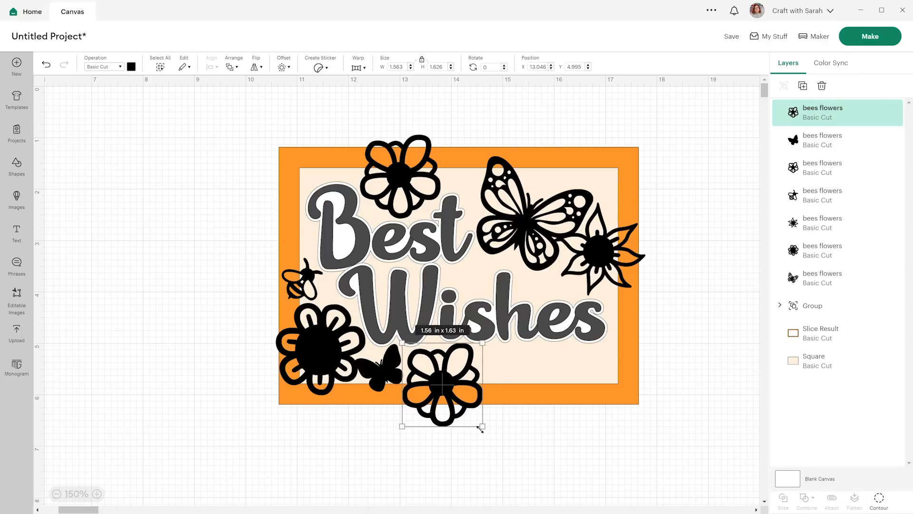
{"action": "left_click_drag", "start_coordinate": [479, 424], "coordinate": [464, 411]}
{"action": "left_click_drag", "start_coordinate": [435, 377], "coordinate": [435, 381]}
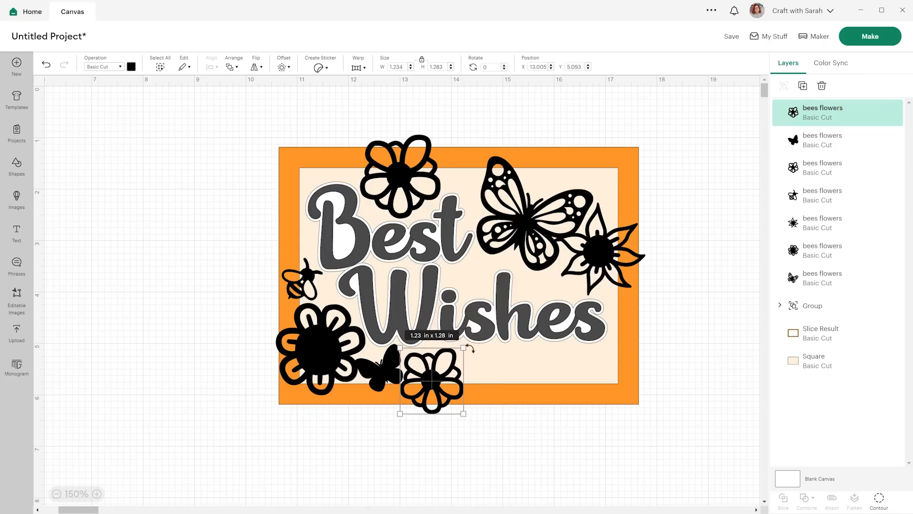
{"action": "left_click_drag", "start_coordinate": [474, 343], "coordinate": [436, 381]}
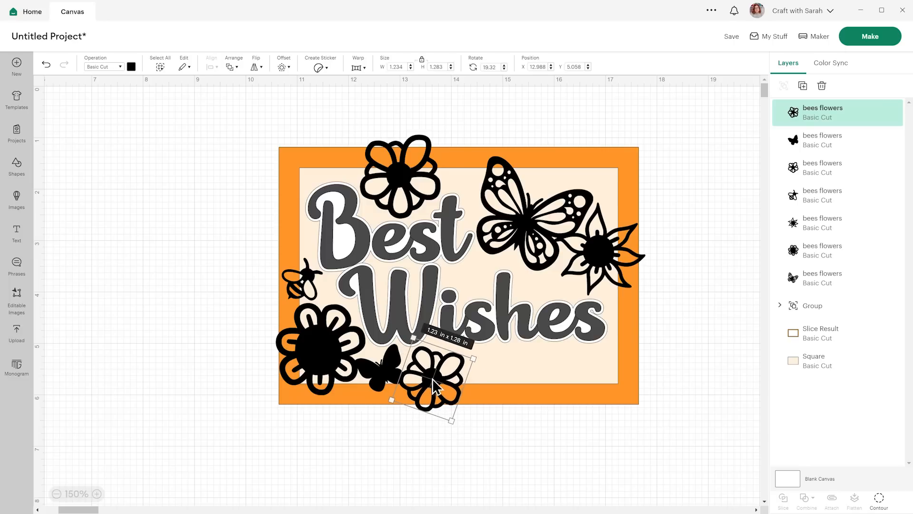
{"action": "left_click", "coordinate": [150, 309]}
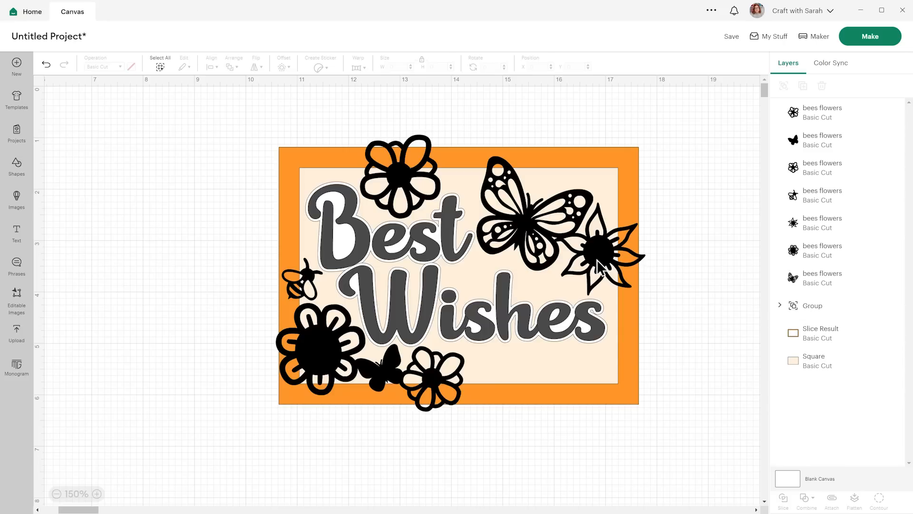
Bring the orange frame to the front of all layers, and adjust the small bottom flower's rotation and position beneath it
{"action": "left_click_drag", "start_coordinate": [812, 328], "coordinate": [826, 109]}
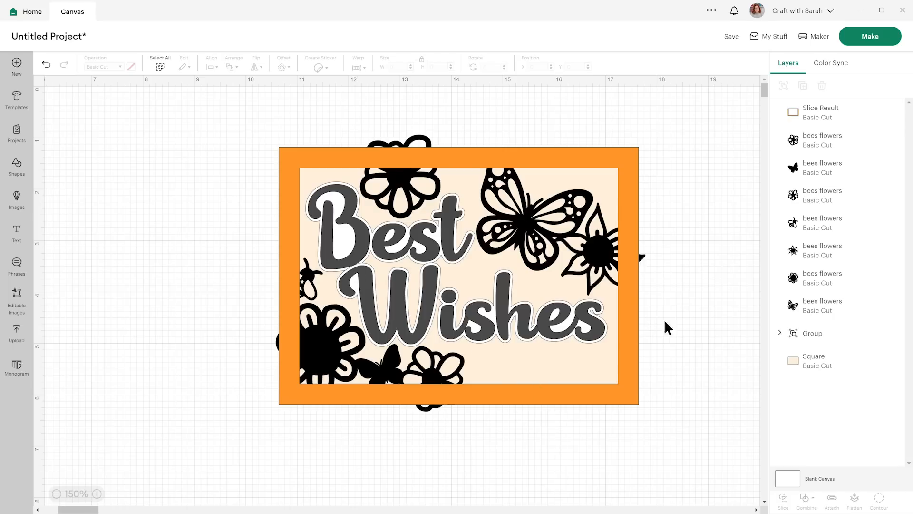
{"action": "left_click", "coordinate": [812, 143]}
{"action": "left_click_drag", "start_coordinate": [437, 381], "coordinate": [441, 377]}
{"action": "mouse_move", "coordinate": [490, 350]}
{"action": "left_mouse_down"}
{"action": "mouse_move", "coordinate": [489, 361]}
{"action": "mouse_move", "coordinate": [495, 355]}
{"action": "left_mouse_up"}
{"action": "left_click_drag", "start_coordinate": [435, 374], "coordinate": [435, 386]}
{"action": "left_click", "coordinate": [706, 322]}
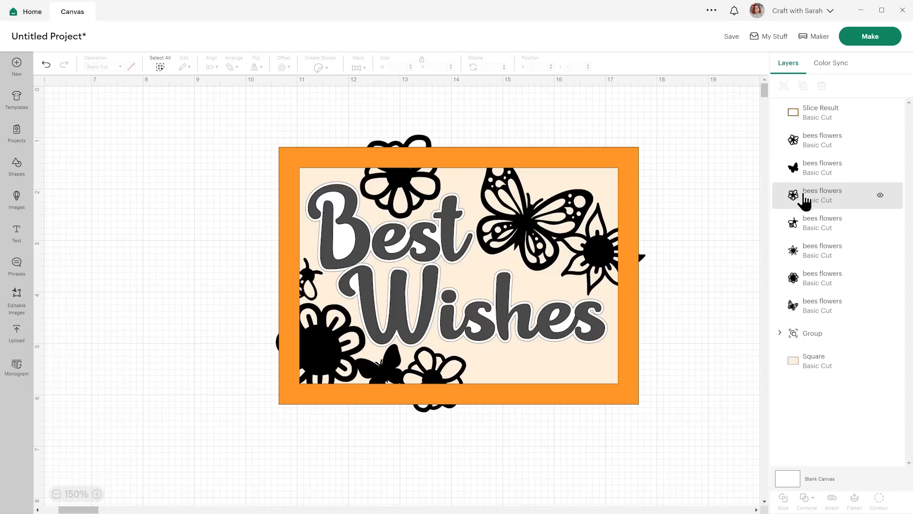
Duplicate the pointed-petal flower, rotate the copy to about 358.82°, and place it on the lower border behind the frame
{"action": "left_click", "coordinate": [812, 259]}
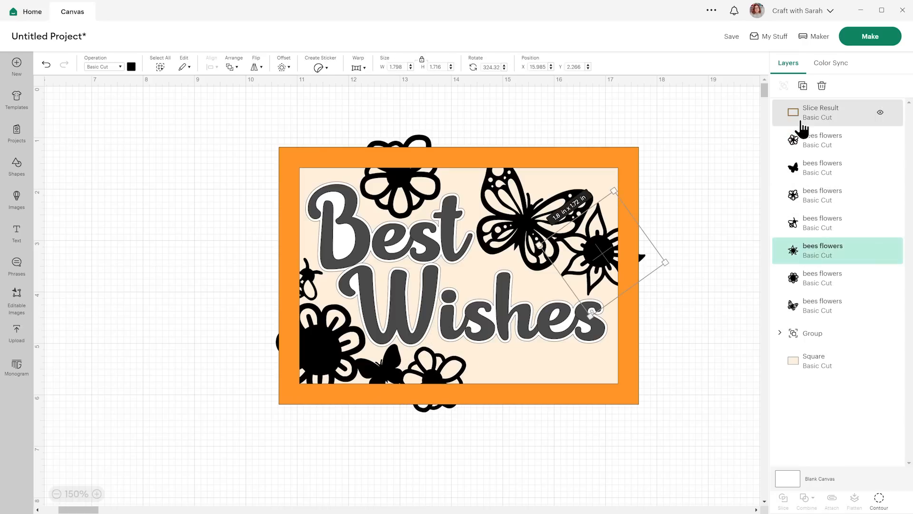
{"action": "left_click", "coordinate": [803, 85]}
{"action": "left_click_drag", "start_coordinate": [138, 193], "coordinate": [499, 389]}
{"action": "left_click_drag", "start_coordinate": [583, 401], "coordinate": [552, 432]}
{"action": "left_click_drag", "start_coordinate": [513, 386], "coordinate": [506, 384]}
{"action": "left_click_drag", "start_coordinate": [829, 122], "coordinate": [829, 122]}
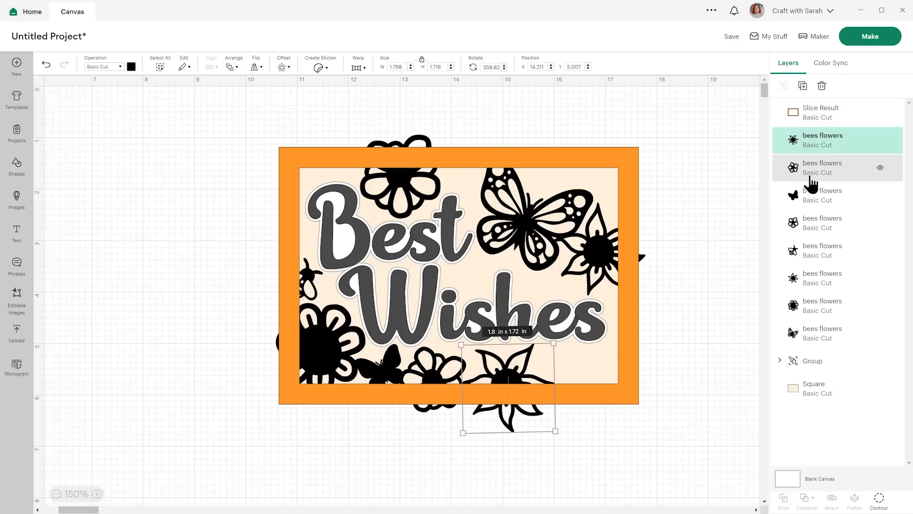
Duplicate the round-petal flower from the lower left corner, and move the bee layer in front of the frame
{"action": "left_click", "coordinate": [790, 307]}
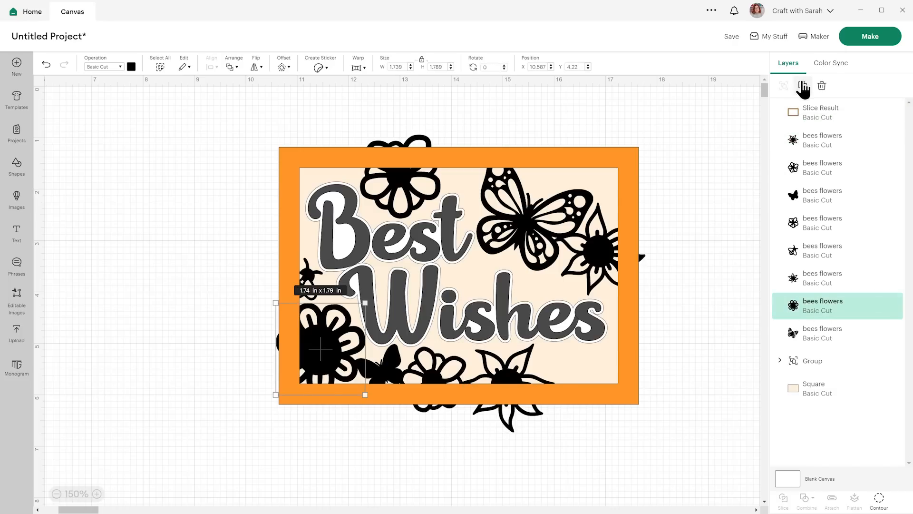
{"action": "left_click", "coordinate": [803, 87]}
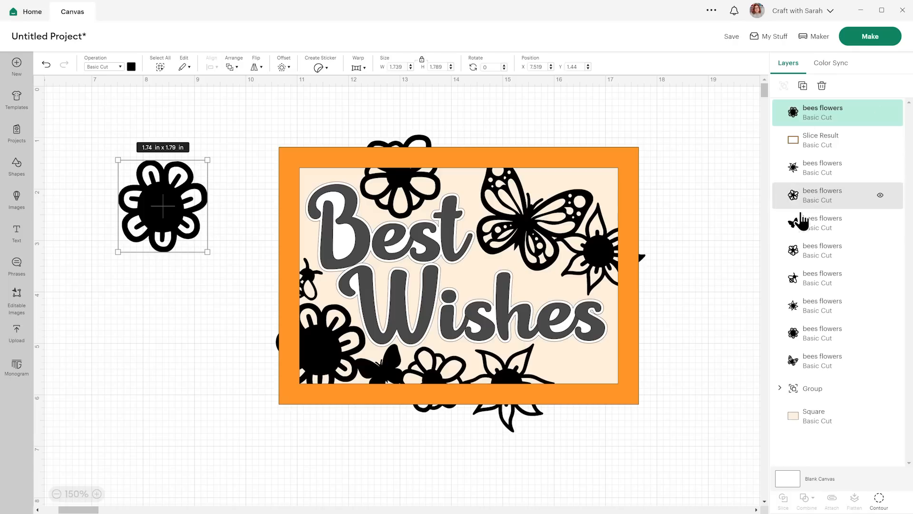
{"action": "left_click_drag", "start_coordinate": [817, 276], "coordinate": [821, 108]}
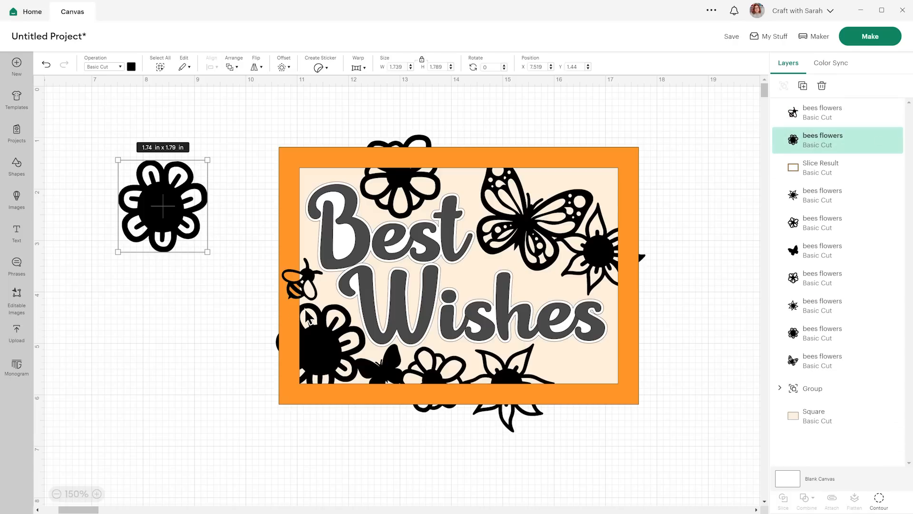
Reduce the round-petal copy to about 1.57 x 1.62 in, rotate it to 352.95°, and place it behind the frame's lower right corner
{"action": "left_click_drag", "start_coordinate": [167, 198], "coordinate": [595, 380]}
{"action": "left_click_drag", "start_coordinate": [633, 432], "coordinate": [624, 416]}
{"action": "left_click_drag", "start_coordinate": [634, 333], "coordinate": [628, 328]}
{"action": "mouse_move", "coordinate": [587, 383]}
{"action": "left_mouse_down"}
{"action": "mouse_move", "coordinate": [594, 395]}
{"action": "mouse_move", "coordinate": [587, 387]}
{"action": "left_mouse_up"}
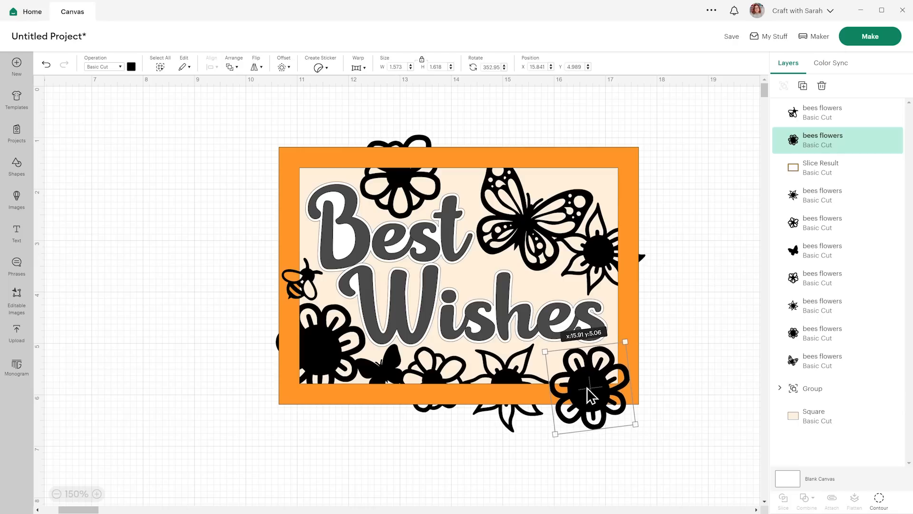
{"action": "left_click_drag", "start_coordinate": [822, 144], "coordinate": [816, 163]}
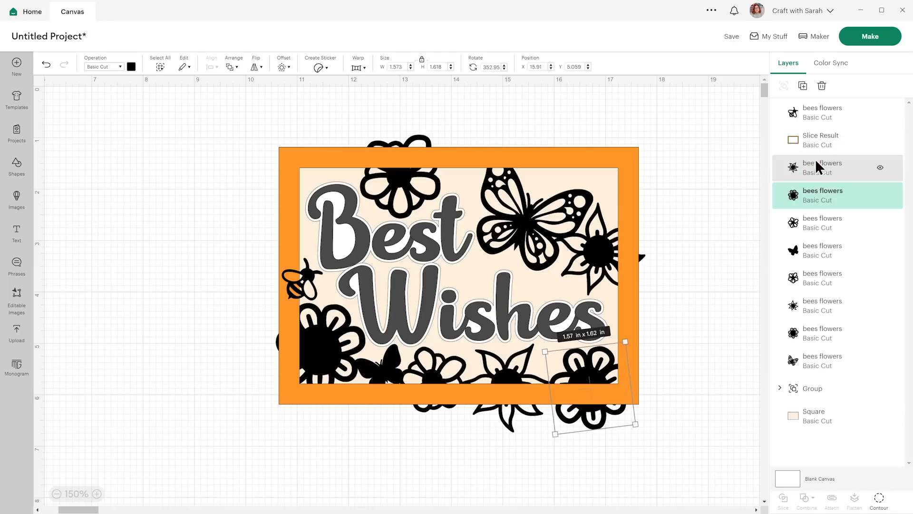
{"action": "left_click", "coordinate": [696, 336]}
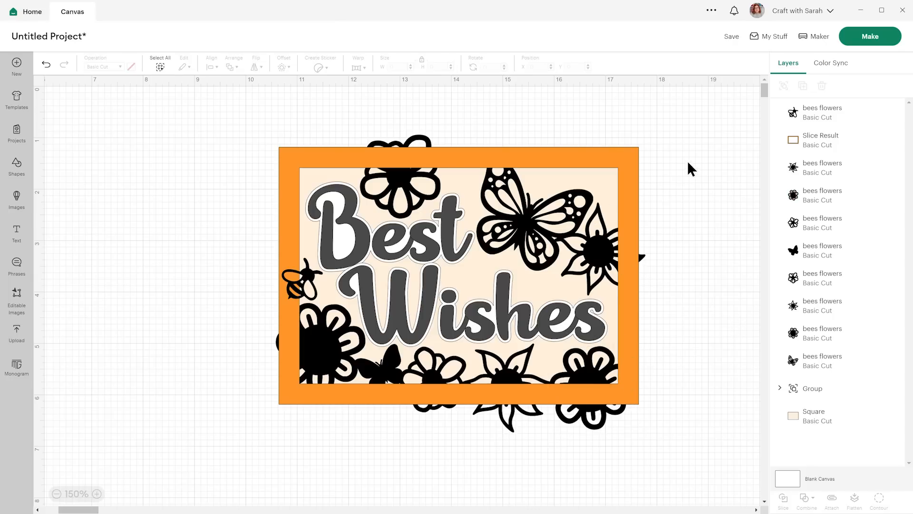
Duplicate the bee, rotate the copy to about 9.67°, and place it over the frame's upper right corner
{"action": "left_click", "coordinate": [813, 112]}
{"action": "left_click", "coordinate": [808, 90]}
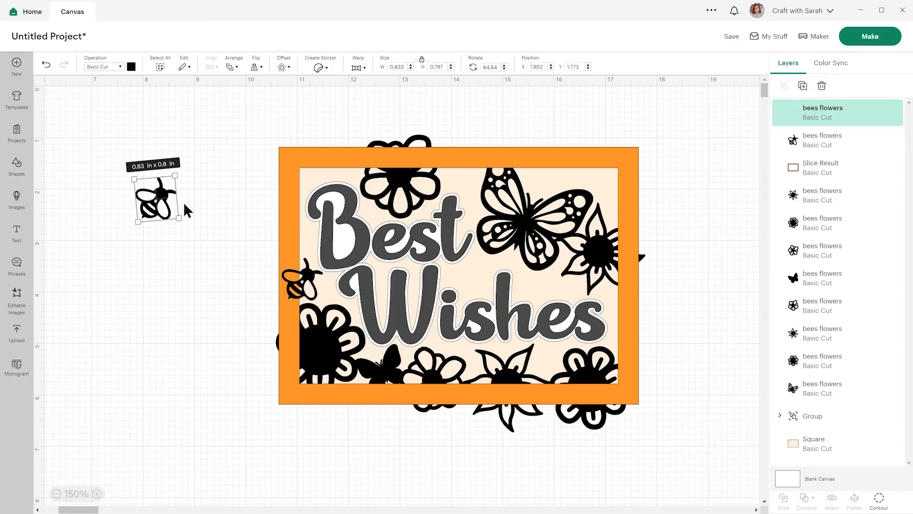
{"action": "left_click_drag", "start_coordinate": [162, 206], "coordinate": [656, 137]}
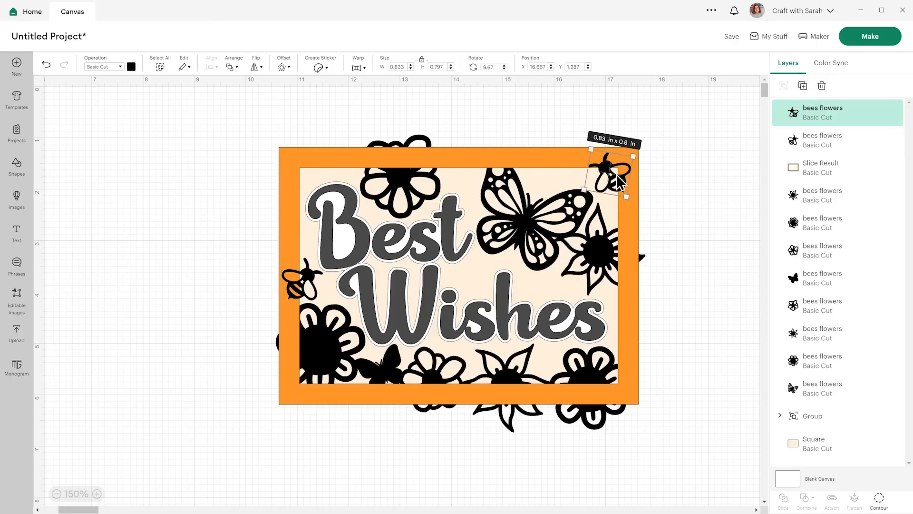
Nudge the upper-right bee, duplicate it, and place a copy of about 0.79 x 0.76 in between "Best" and "Wishes"
{"action": "left_click_drag", "start_coordinate": [612, 173], "coordinate": [612, 174]}
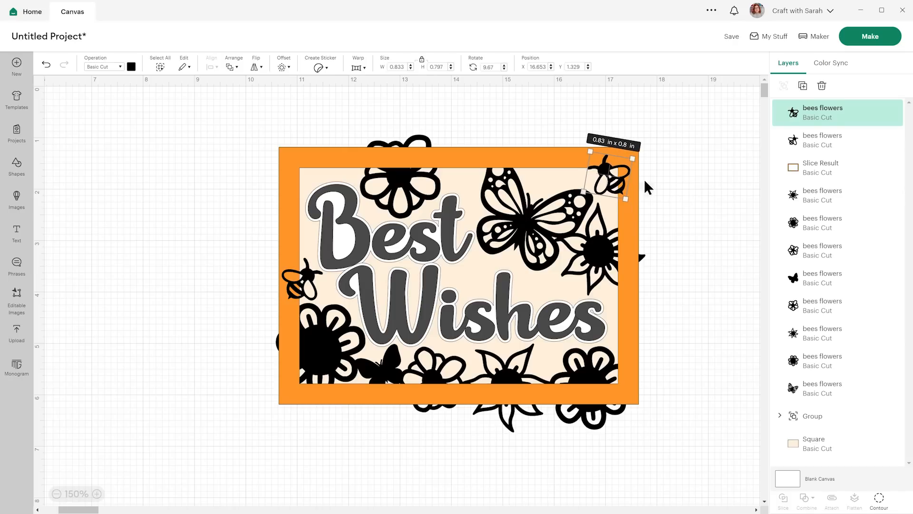
{"action": "left_click", "coordinate": [732, 197]}
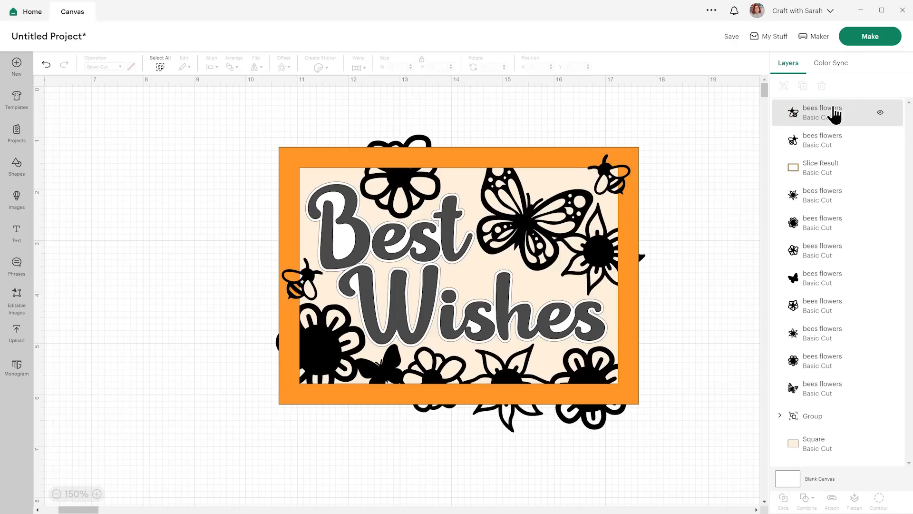
{"action": "left_click", "coordinate": [798, 115]}
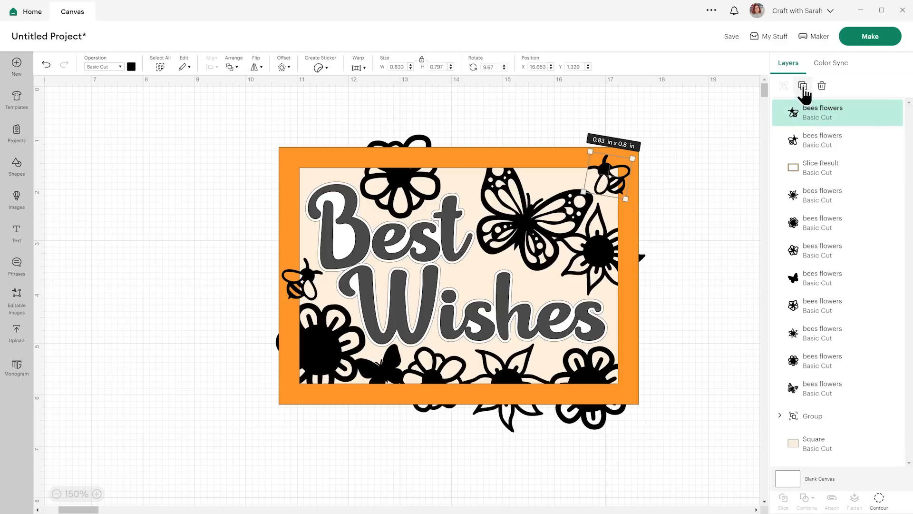
{"action": "left_click", "coordinate": [803, 86]}
{"action": "left_click_drag", "start_coordinate": [183, 220], "coordinate": [486, 286]}
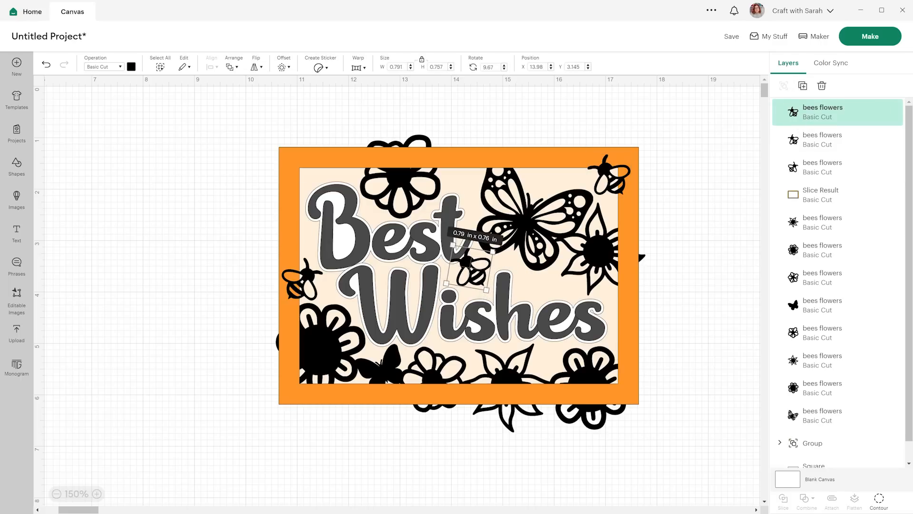
Rotate the bee copy between the words clockwise and nudge it into the gap above the "s" of "Wishes"
{"action": "left_click", "coordinate": [47, 65]}
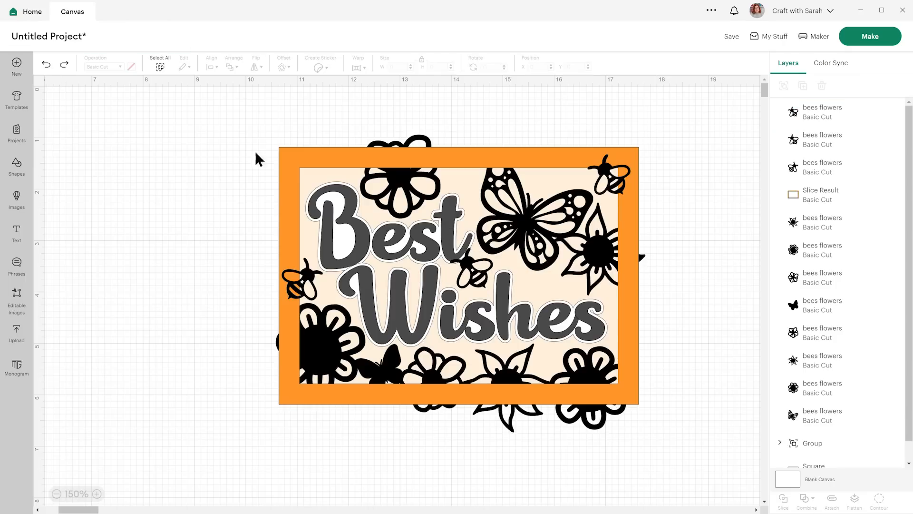
{"action": "left_click", "coordinate": [477, 272]}
{"action": "left_click_drag", "start_coordinate": [473, 261], "coordinate": [463, 236]}
{"action": "mouse_move", "coordinate": [475, 276]}
{"action": "left_mouse_down"}
{"action": "mouse_move", "coordinate": [509, 261]}
{"action": "mouse_move", "coordinate": [474, 271]}
{"action": "left_mouse_up"}
{"action": "left_click", "coordinate": [657, 280]}
Duplicate the solid butterfly, size the copy about 0.72 x 0.71 in at 9.04°, and tuck it behind the frame left of the large butterfly
{"action": "left_click", "coordinate": [826, 306]}
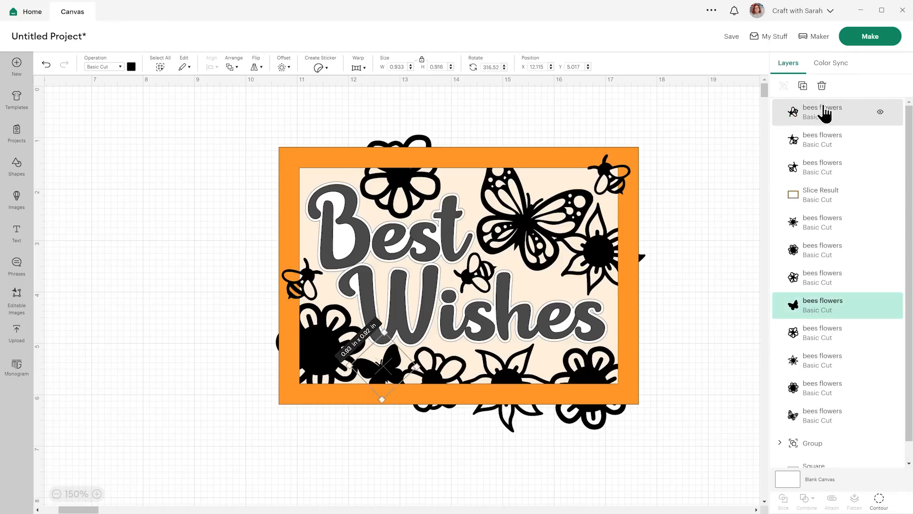
{"action": "left_click", "coordinate": [803, 85]}
{"action": "left_click_drag", "start_coordinate": [232, 234], "coordinate": [461, 182]}
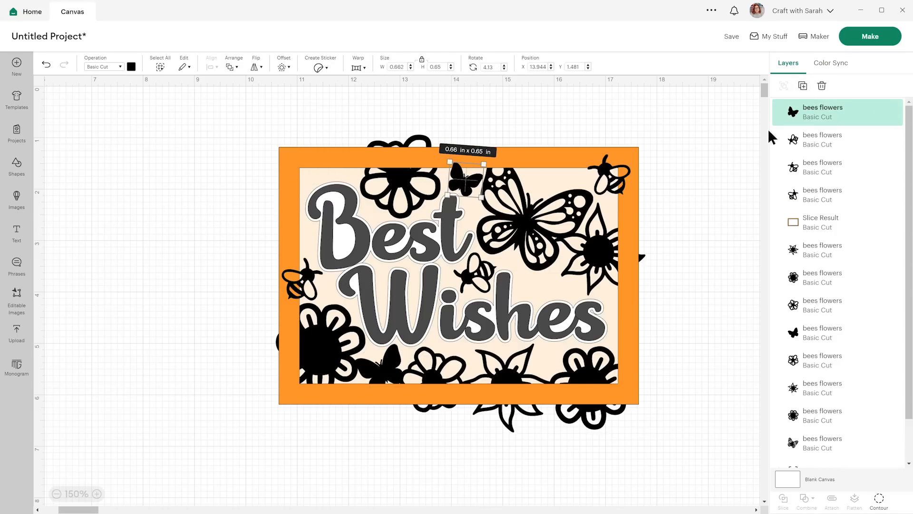
{"action": "left_click_drag", "start_coordinate": [825, 113], "coordinate": [825, 229]}
{"action": "mouse_move", "coordinate": [481, 197]}
{"action": "left_mouse_down"}
{"action": "mouse_move", "coordinate": [484, 206]}
{"action": "mouse_move", "coordinate": [473, 190]}
{"action": "left_mouse_up"}
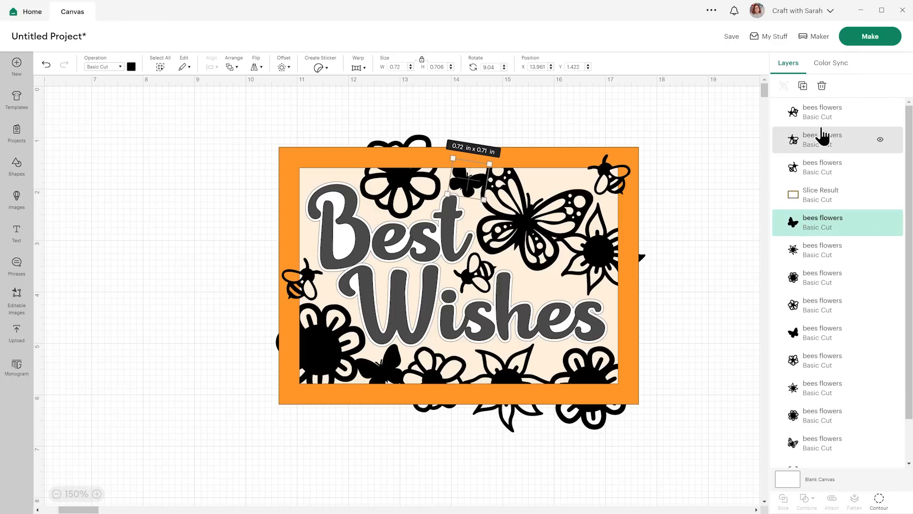
Duplicate that butterfly, reduce the copy to about 0.54 x 0.53 in at 307.65°, and place it above the large butterfly's right wing behind the frame
{"action": "left_click", "coordinate": [803, 85]}
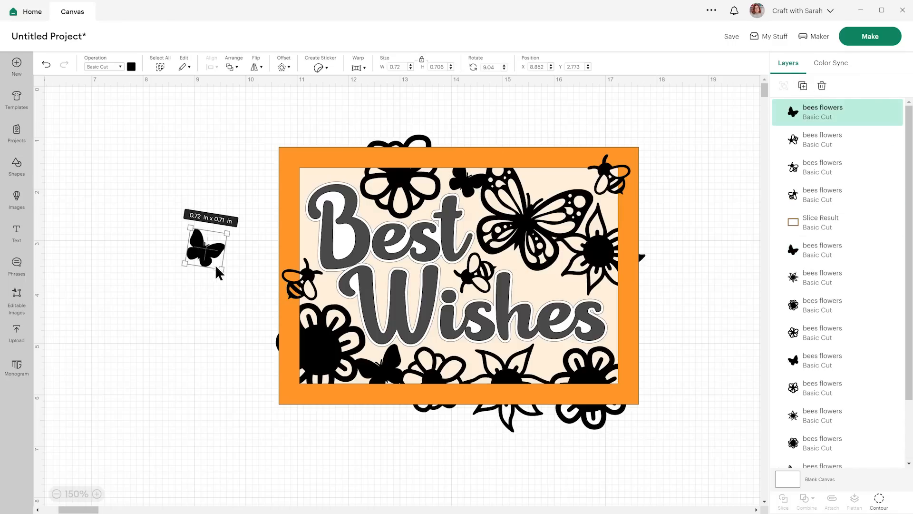
{"action": "left_click_drag", "start_coordinate": [221, 267], "coordinate": [585, 172]}
{"action": "left_click_drag", "start_coordinate": [809, 110], "coordinate": [814, 197]}
Duplicate the 0.54 x 0.53 in butterfly and place the copy below the large butterfly, just above "Wishes"
{"action": "left_click", "coordinate": [803, 85]}
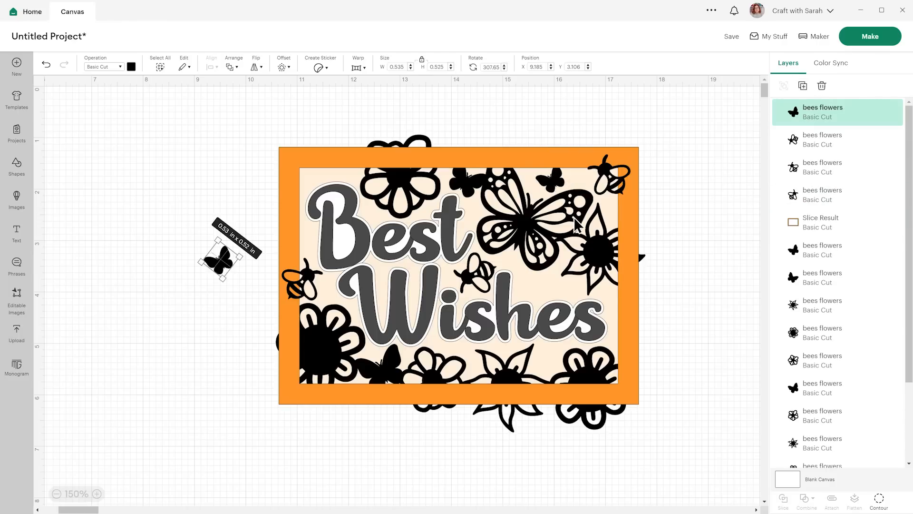
{"action": "left_click_drag", "start_coordinate": [223, 271], "coordinate": [542, 291]}
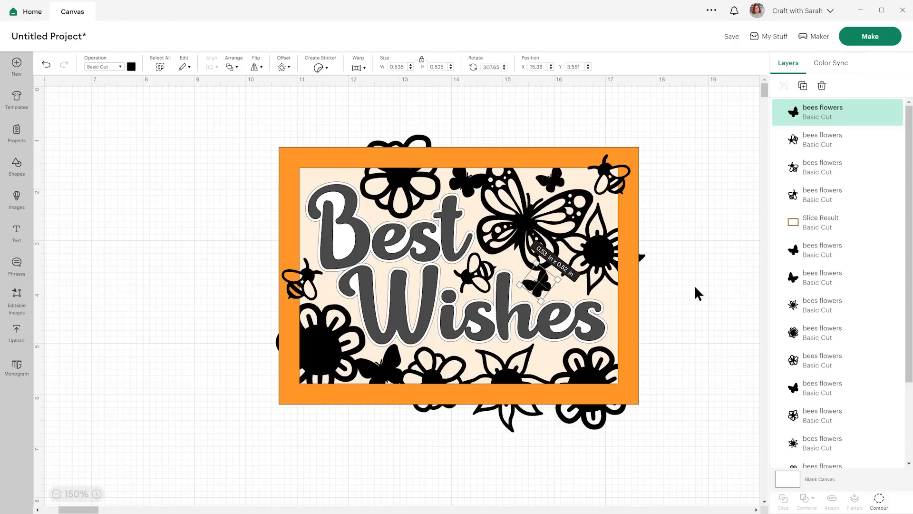
{"action": "left_click", "coordinate": [695, 285]}
{"action": "left_click", "coordinate": [544, 278]}
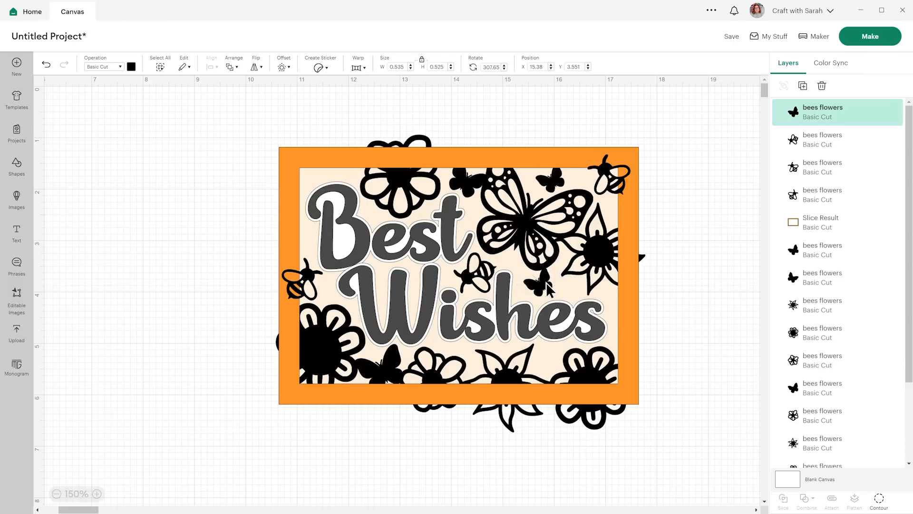
{"action": "left_click", "coordinate": [691, 276]}
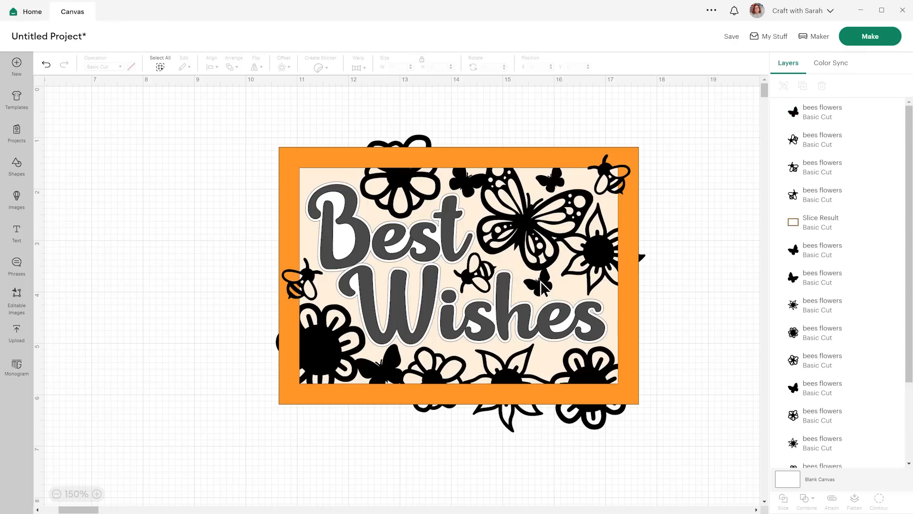
Duplicate the butterfly again, reduce the copy to about 0.45 x 0.41 in at 12.17°, and place it behind the frame's upper left corner
{"action": "left_click", "coordinate": [809, 115]}
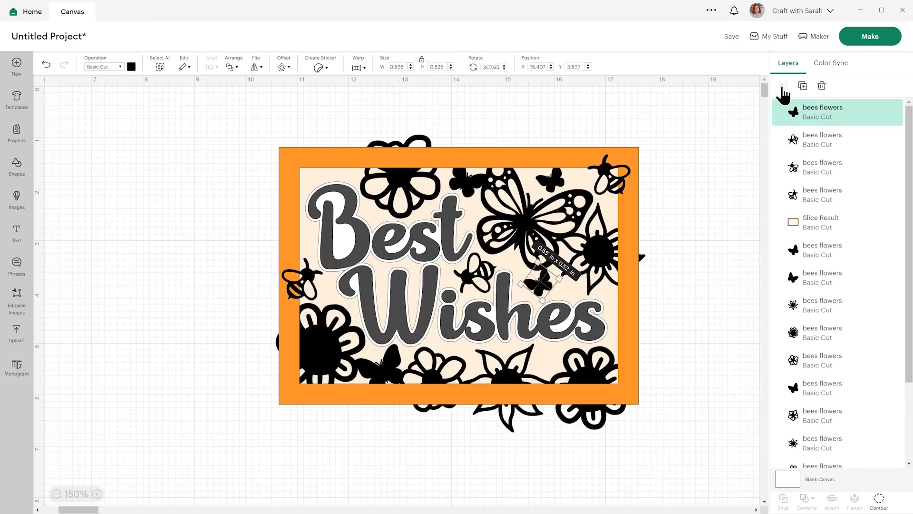
{"action": "left_click", "coordinate": [803, 86]}
{"action": "left_click_drag", "start_coordinate": [254, 274], "coordinate": [318, 185]}
{"action": "left_click_drag", "start_coordinate": [816, 122], "coordinate": [808, 248]}
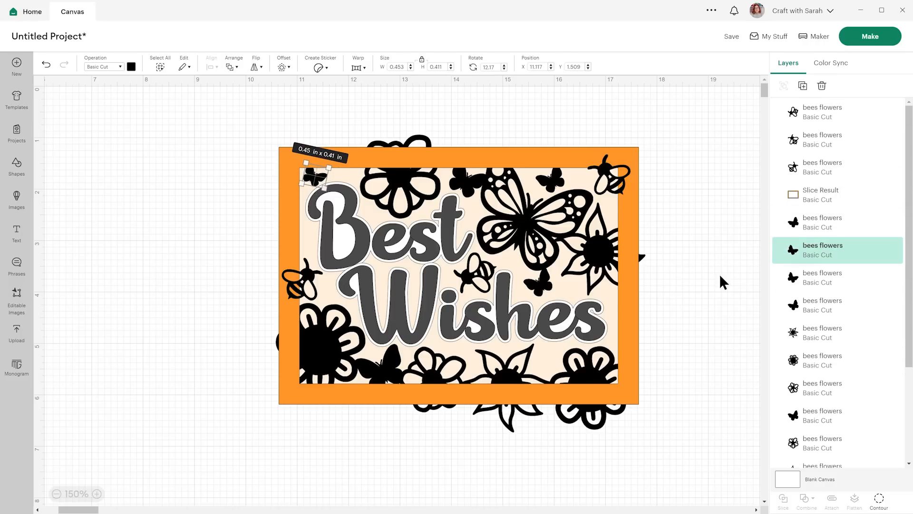
Nudge the small butterfly beside the upper-right bee slightly to the left
{"action": "left_click", "coordinate": [811, 275]}
{"action": "left_click", "coordinate": [822, 308]}
{"action": "left_click", "coordinate": [837, 337]}
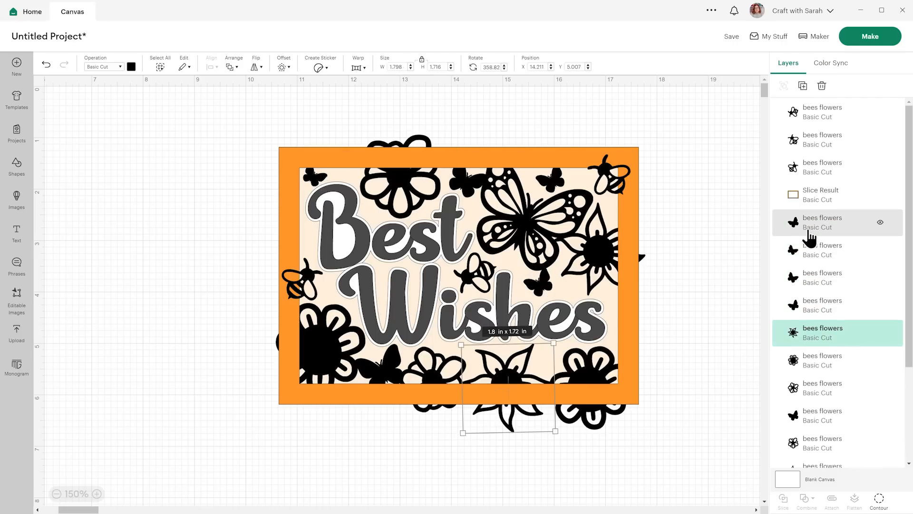
{"action": "left_click", "coordinate": [809, 231]}
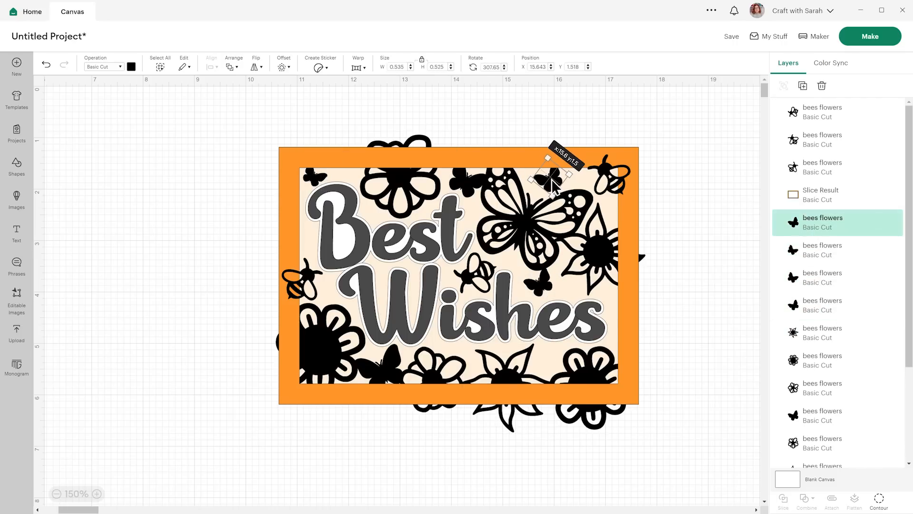
{"action": "left_click", "coordinate": [711, 211]}
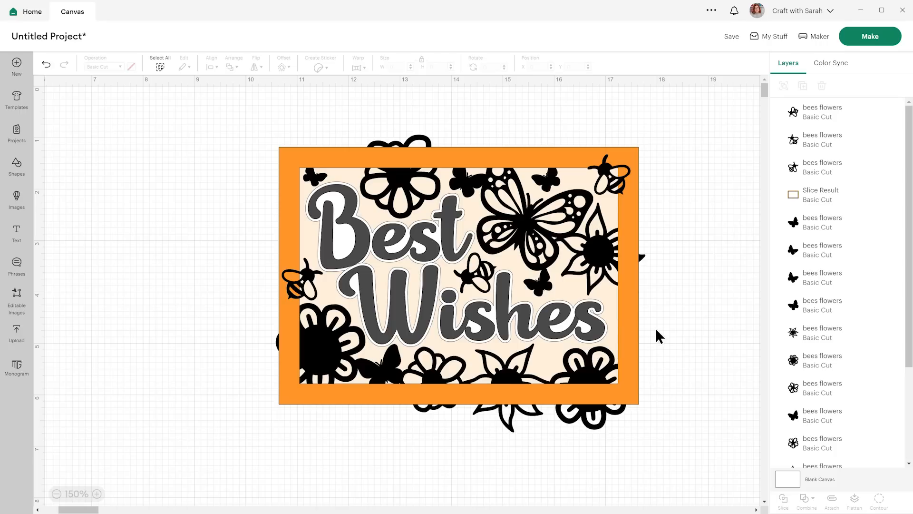
Duplicate the round-petal flower, reduce the copy to about 1.40 x 1.44 in, and place it on the right border behind the frame
{"action": "left_click", "coordinate": [826, 360]}
{"action": "left_click", "coordinate": [803, 86]}
{"action": "left_click_drag", "start_coordinate": [329, 320], "coordinate": [640, 312]}
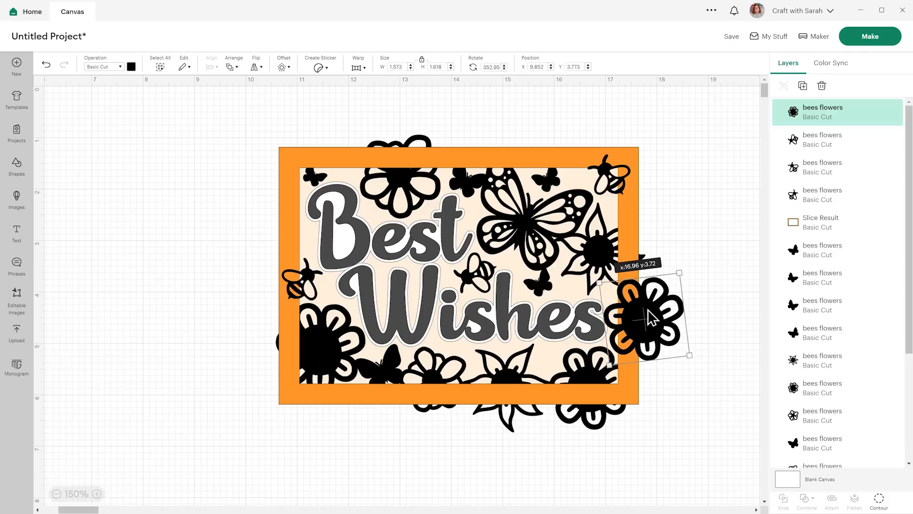
{"action": "mouse_move", "coordinate": [689, 356]}
{"action": "left_mouse_down"}
{"action": "mouse_move", "coordinate": [676, 347]}
{"action": "mouse_move", "coordinate": [683, 351]}
{"action": "left_mouse_up"}
{"action": "left_click_drag", "start_coordinate": [821, 122], "coordinate": [826, 245]}
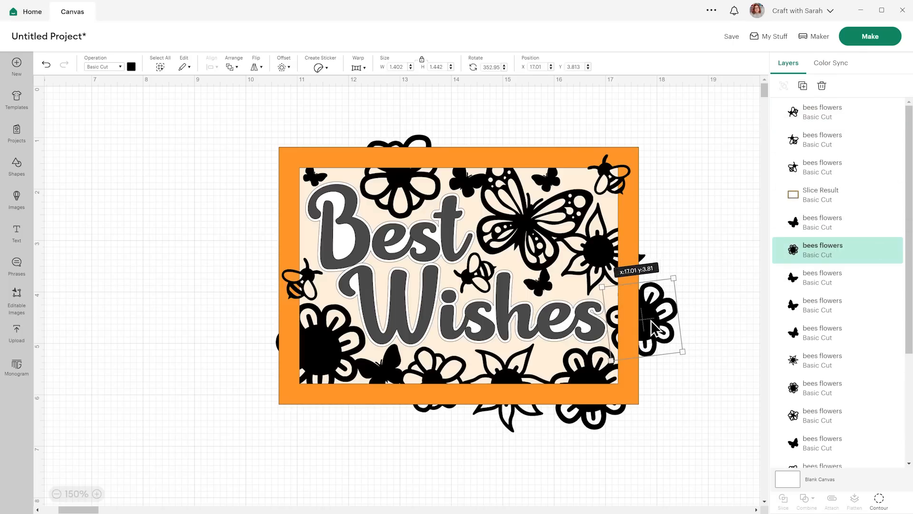
Reduce the right-border flower to about 1.13 x 1.16 in, rotate it to 337.97°, and nudge it beside the end of "Wishes"
{"action": "left_click_drag", "start_coordinate": [654, 322], "coordinate": [654, 323]}
{"action": "left_click_drag", "start_coordinate": [686, 352], "coordinate": [670, 339]}
{"action": "left_click_drag", "start_coordinate": [666, 274], "coordinate": [656, 265]}
{"action": "left_click_drag", "start_coordinate": [648, 314], "coordinate": [646, 312]}
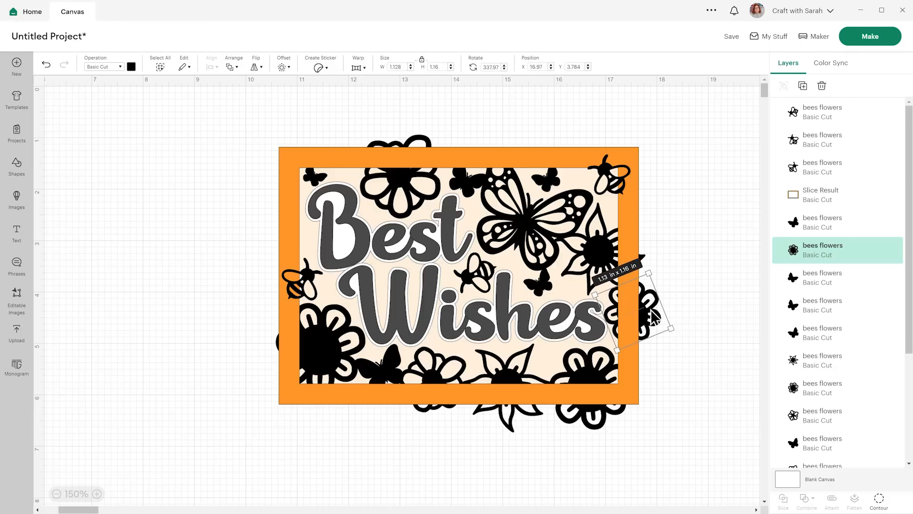
Duplicate the right-border flower and place the copy on the left border beside "Best", behind the frame
{"action": "left_click", "coordinate": [802, 85]}
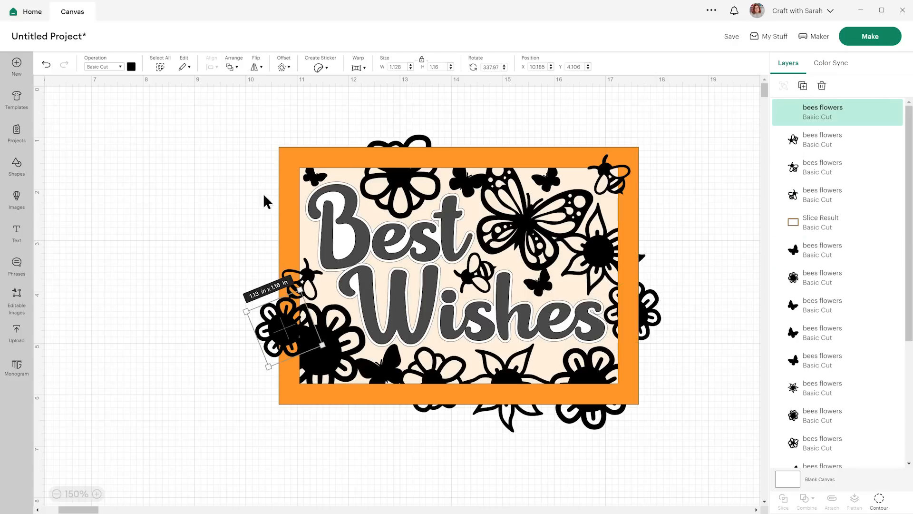
{"action": "left_click_drag", "start_coordinate": [287, 331], "coordinate": [292, 242]}
{"action": "left_click_drag", "start_coordinate": [825, 121], "coordinate": [821, 250]}
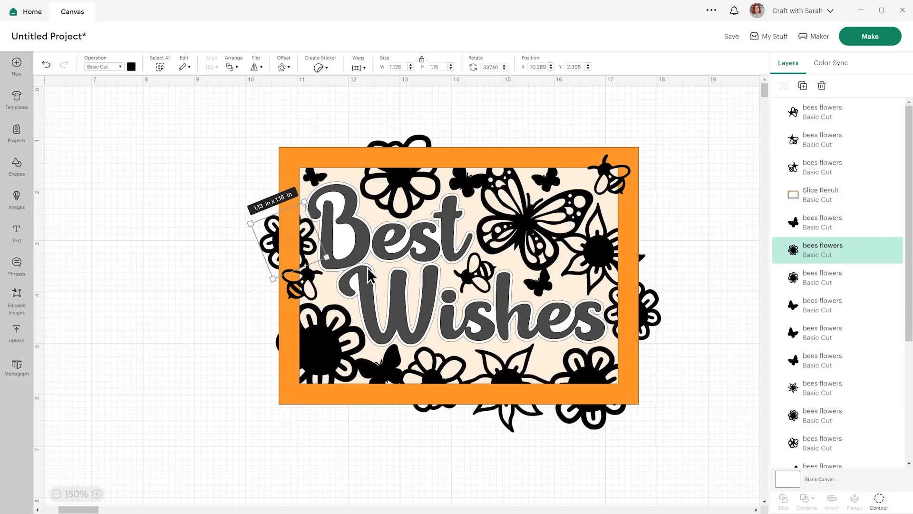
Rotate and lower the left-border bee, and nudge the flower above it so the two are spaced apart
{"action": "left_click", "coordinate": [312, 284]}
{"action": "left_click_drag", "start_coordinate": [305, 276], "coordinate": [305, 284]}
{"action": "left_click", "coordinate": [269, 233]}
{"action": "left_click_drag", "start_coordinate": [292, 238], "coordinate": [290, 242]}
{"action": "left_click", "coordinate": [186, 215]}
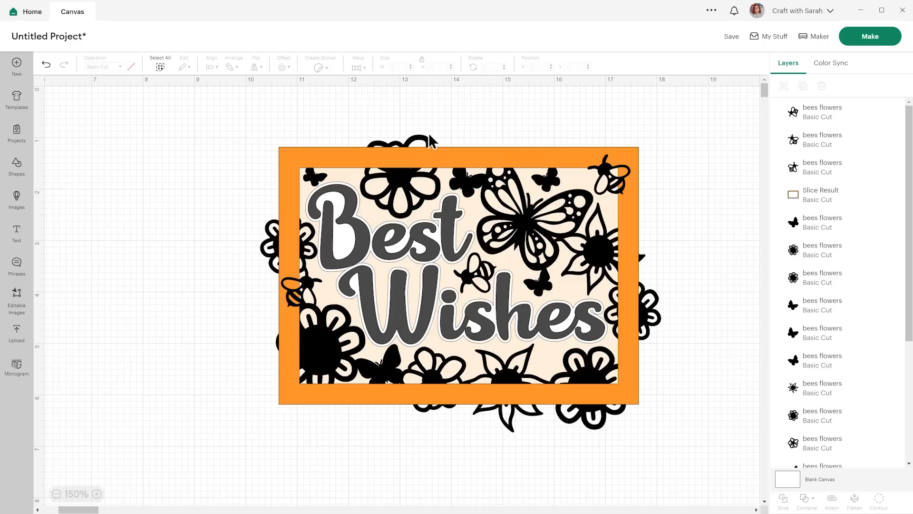
Select the whole design and move it toward the canvas's upper left, to about X 6.685, Y 0.515 in
{"action": "left_click_drag", "start_coordinate": [693, 418], "coordinate": [728, 444]}
{"action": "left_click_drag", "start_coordinate": [476, 266], "coordinate": [291, 245]}
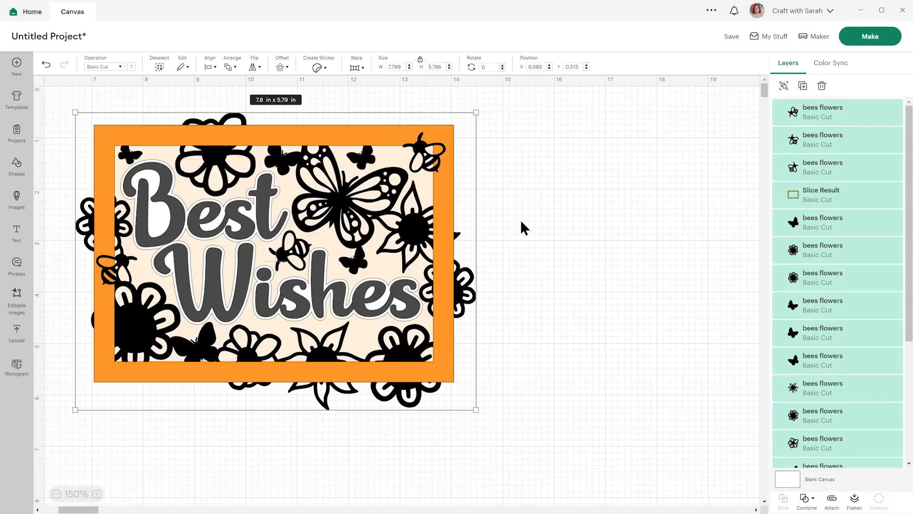
{"action": "left_click_drag", "start_coordinate": [192, 223], "coordinate": [251, 221]}
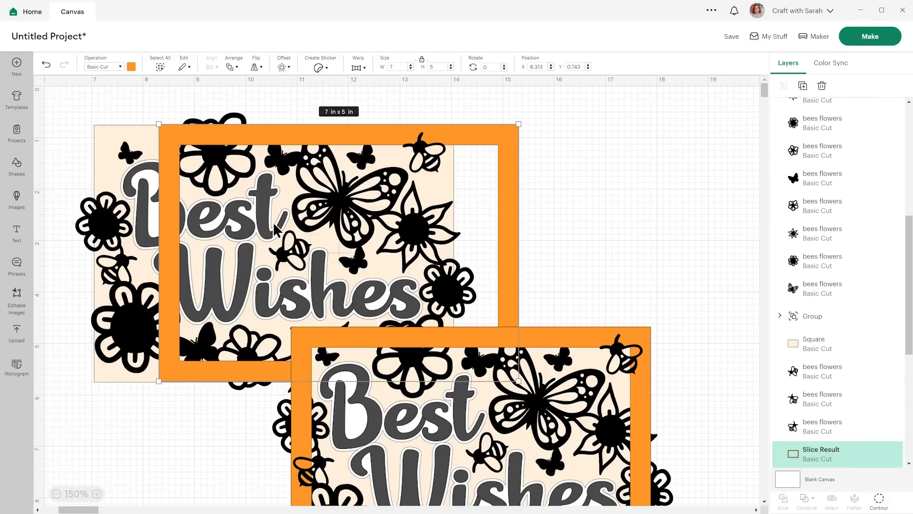
{"action": "key", "text": "ctrl+z"}
{"action": "key", "text": "ctrl+z"}
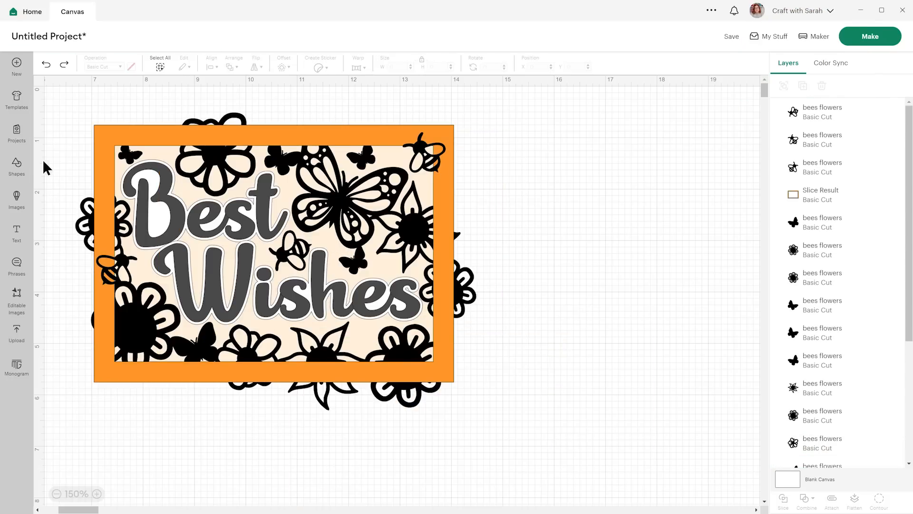
Group the entire design and move the group to about X 6.394, Y 0.265 in
{"action": "left_click_drag", "start_coordinate": [58, 92], "coordinate": [521, 445]}
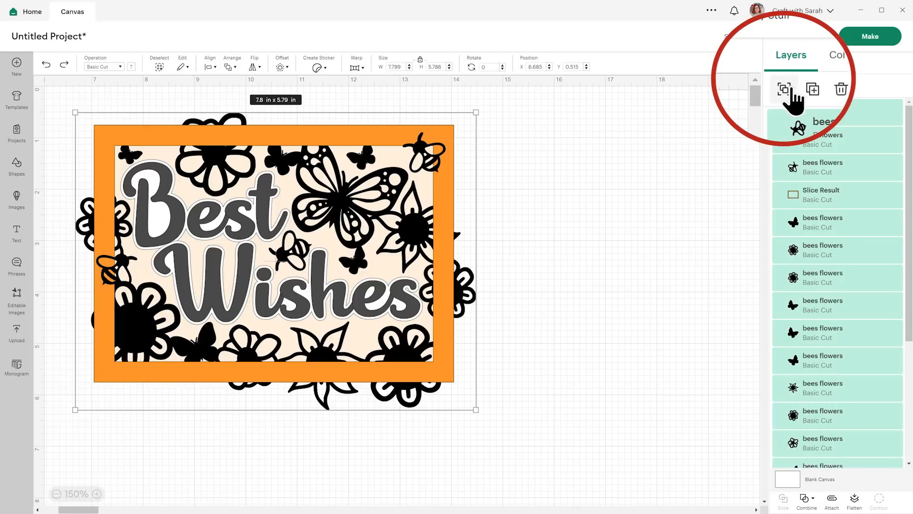
{"action": "left_click", "coordinate": [785, 90]}
{"action": "left_click_drag", "start_coordinate": [312, 217], "coordinate": [295, 204]}
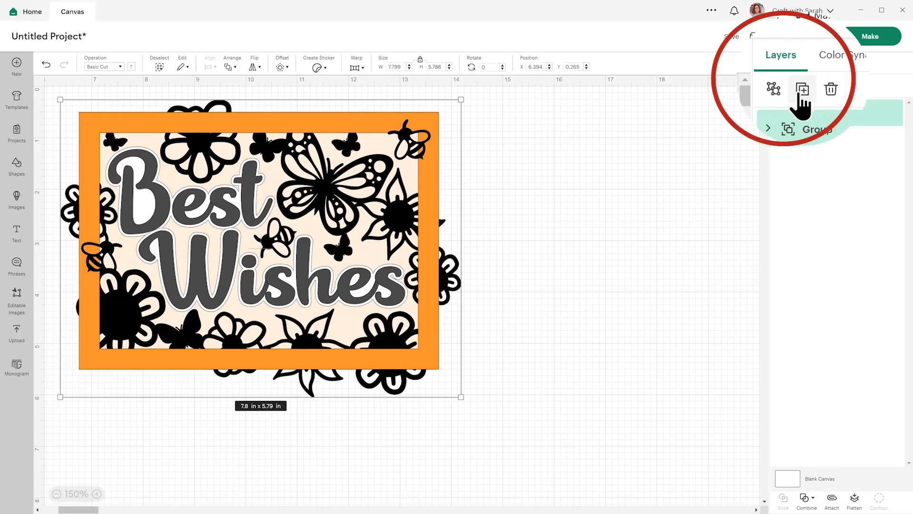
Duplicate the grouped design, place the copy to the right of the original, and hide that copy as a backup
{"action": "left_click", "coordinate": [803, 86]}
{"action": "left_click_drag", "start_coordinate": [653, 360], "coordinate": [879, 114]}
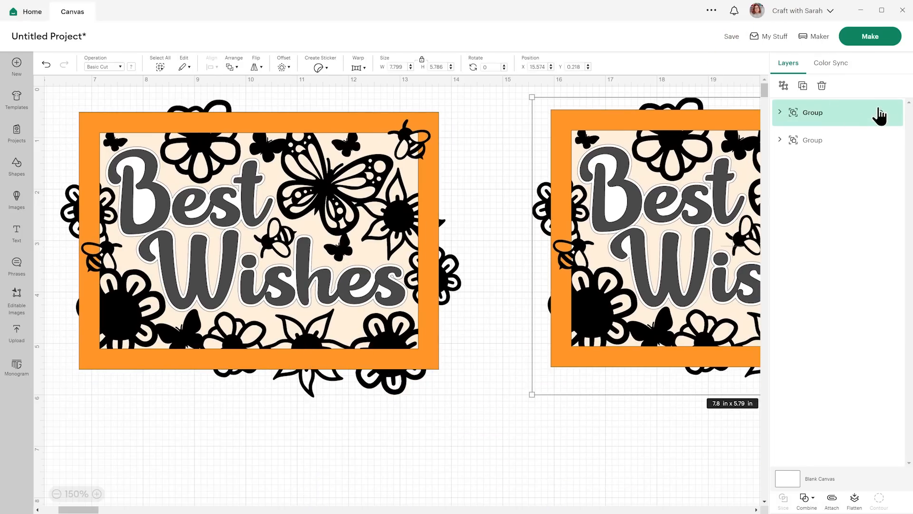
{"action": "left_click", "coordinate": [881, 112]}
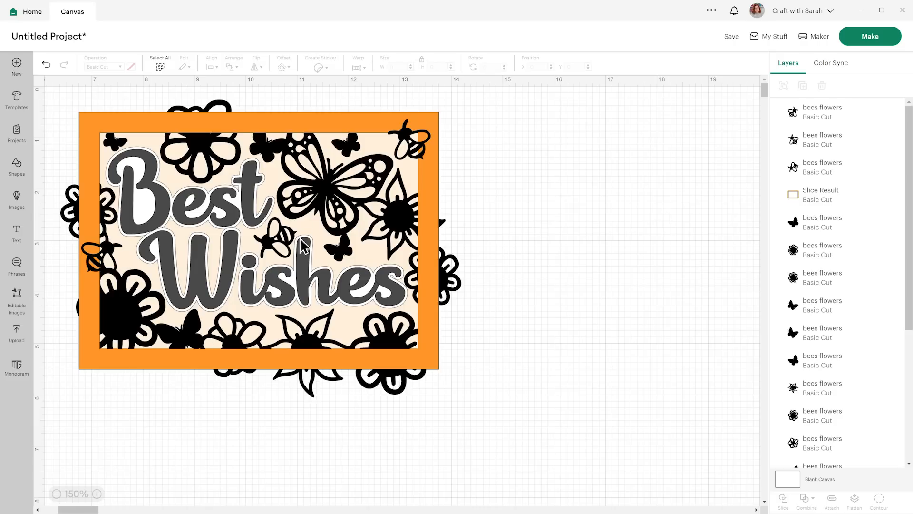
Add a 0.05 in rounded-corner offset around the small butterfly beside the upper-right bee, and color the offset white
{"action": "left_click", "coordinate": [813, 230]}
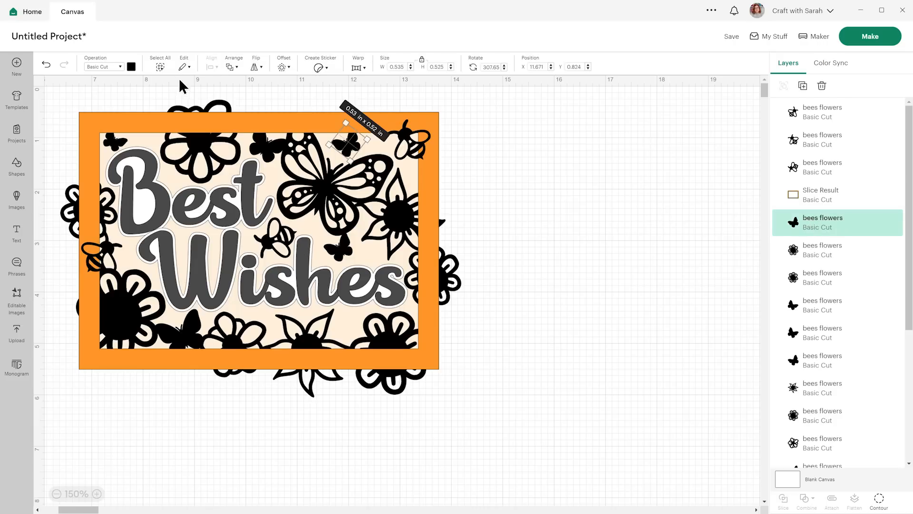
{"action": "left_click", "coordinate": [284, 68]}
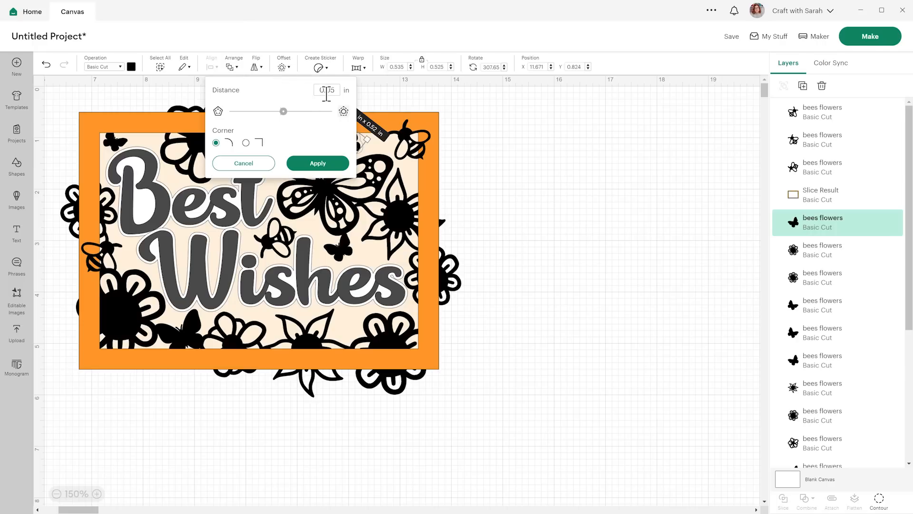
{"action": "left_click", "coordinate": [318, 163]}
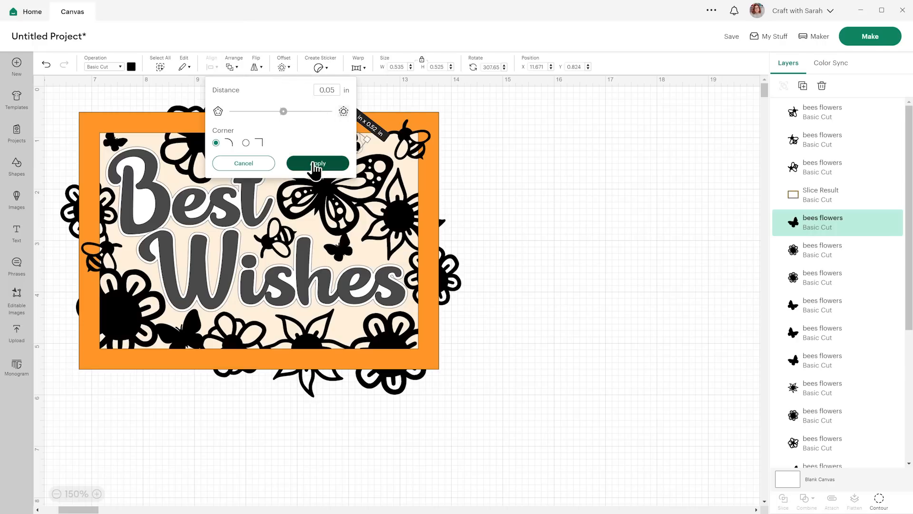
{"action": "left_click", "coordinate": [132, 66]}
{"action": "left_click", "coordinate": [153, 107]}
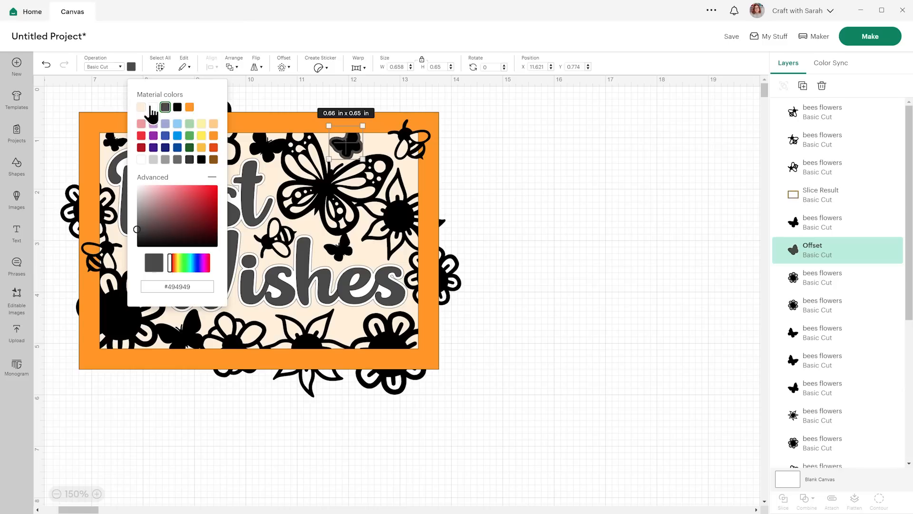
Add a 0.05 in rounded-corner offset around the flower on the frame's left edge, and color the offset white
{"action": "left_click", "coordinate": [790, 226]}
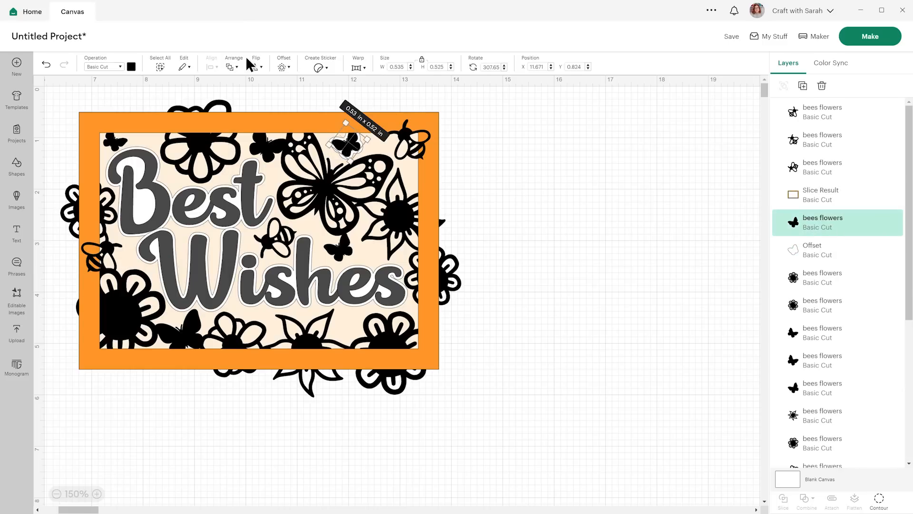
{"action": "left_click", "coordinate": [832, 281]}
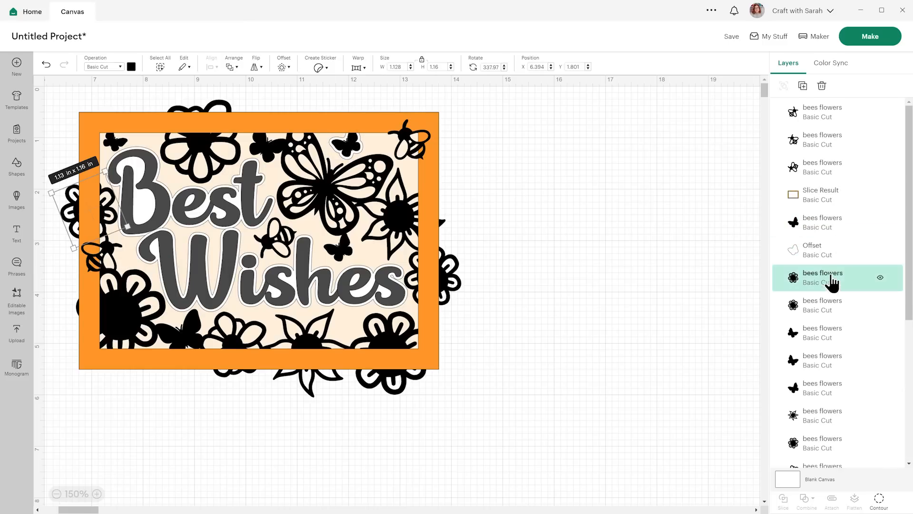
{"action": "left_click", "coordinate": [285, 67]}
{"action": "left_click", "coordinate": [318, 163]}
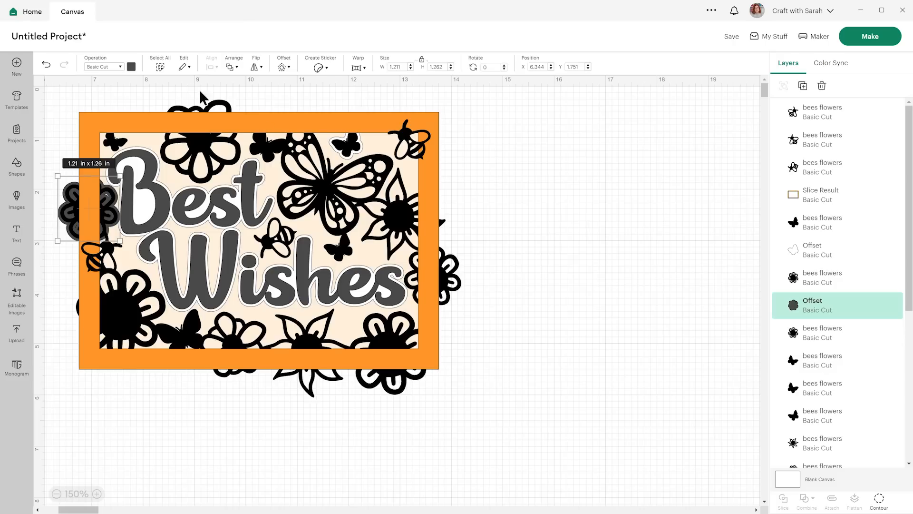
{"action": "left_click", "coordinate": [131, 67]}
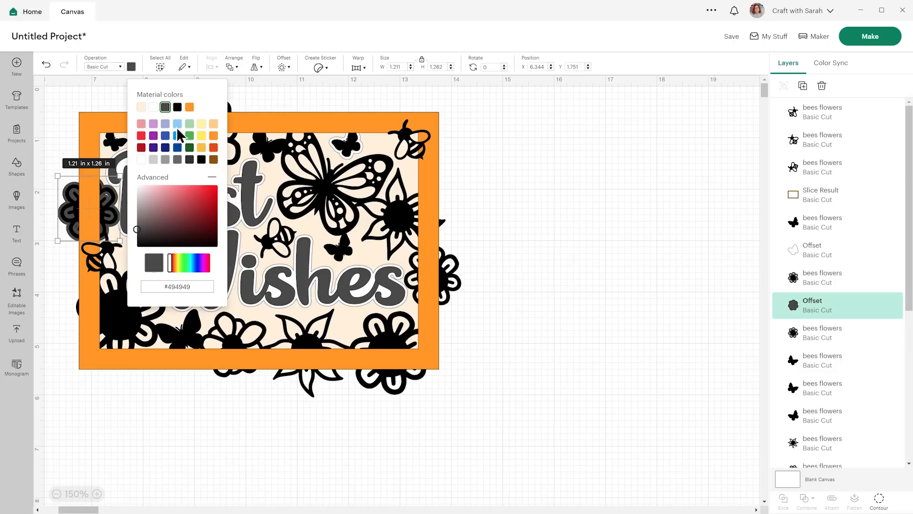
{"action": "left_click", "coordinate": [153, 107]}
Hide all inner contours of the left-edge flower's white offset so it becomes a solid shape
{"action": "left_click", "coordinate": [828, 311]}
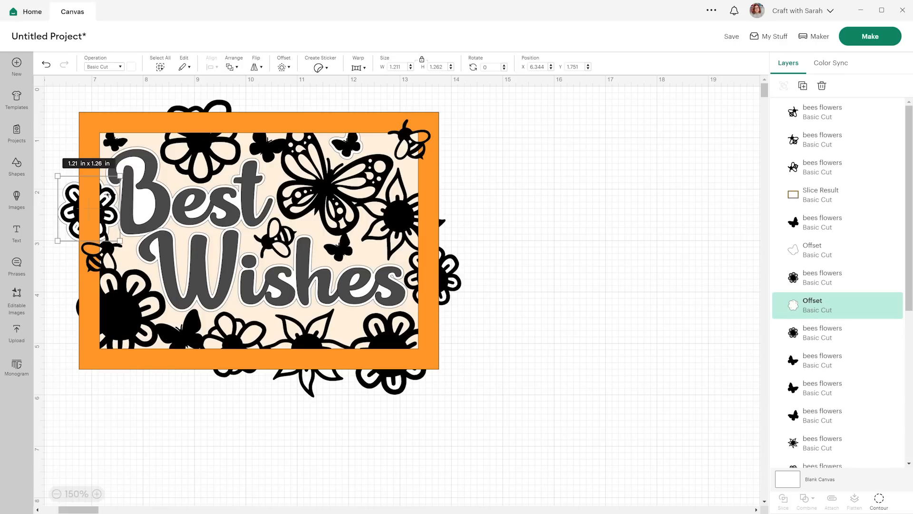
{"action": "left_click", "coordinate": [879, 500]}
{"action": "left_click", "coordinate": [629, 314]}
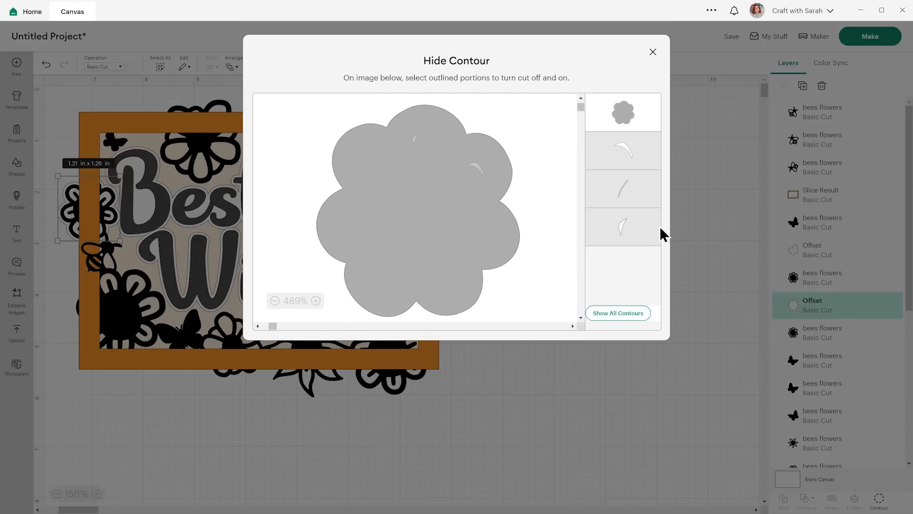
{"action": "left_click", "coordinate": [654, 52]}
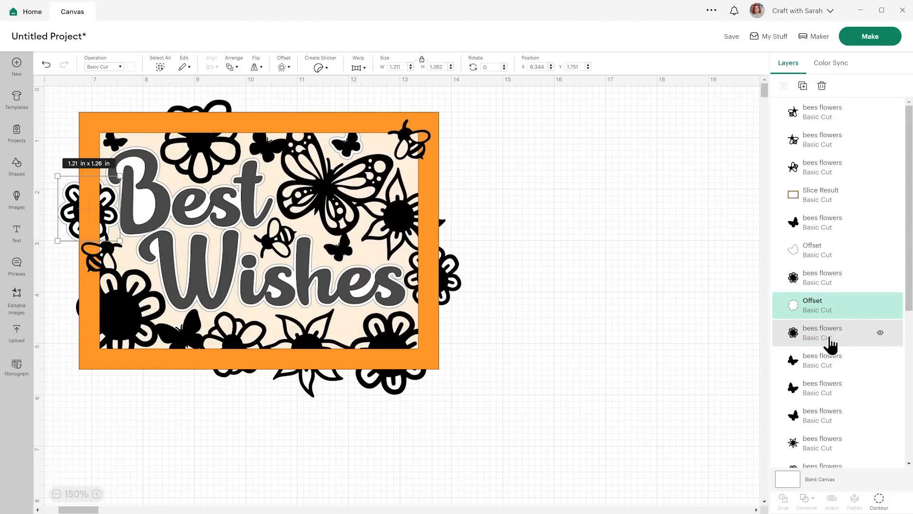
Add a 0.05 in rounded-corner offset around the small butterfly above the B of Best, color it white, and deselect it
{"action": "left_click", "coordinate": [828, 355]}
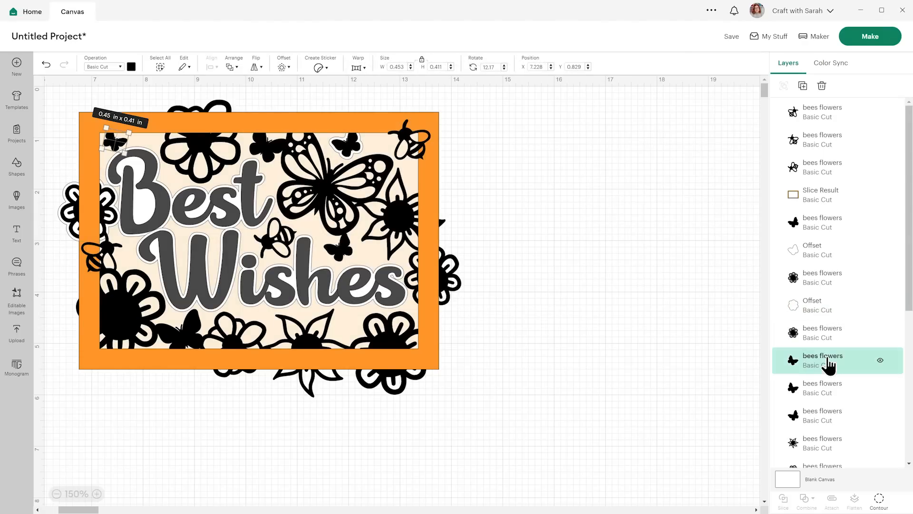
{"action": "left_click", "coordinate": [283, 67]}
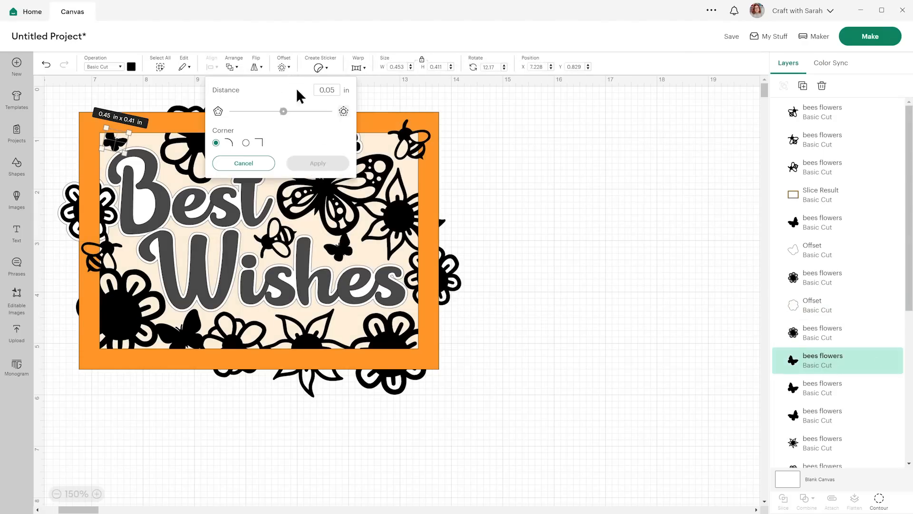
{"action": "left_click", "coordinate": [332, 167]}
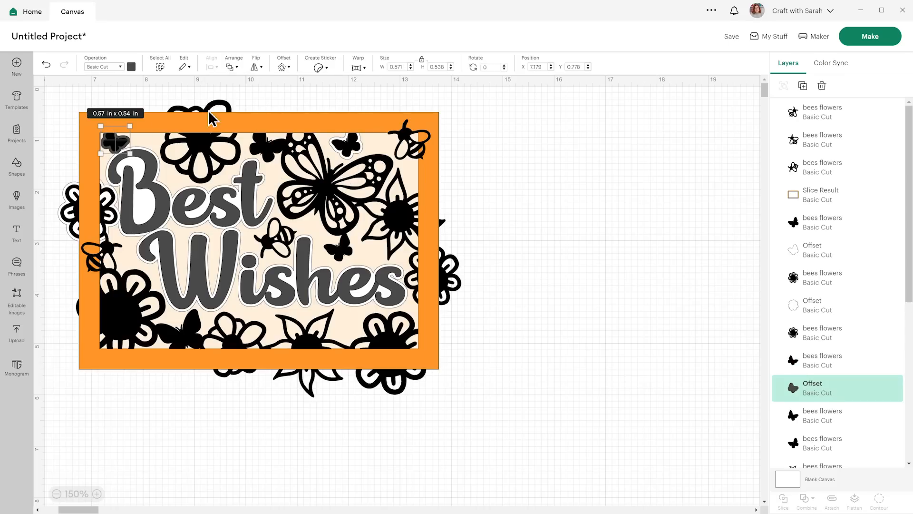
{"action": "left_click", "coordinate": [131, 67]}
{"action": "left_click", "coordinate": [153, 107]}
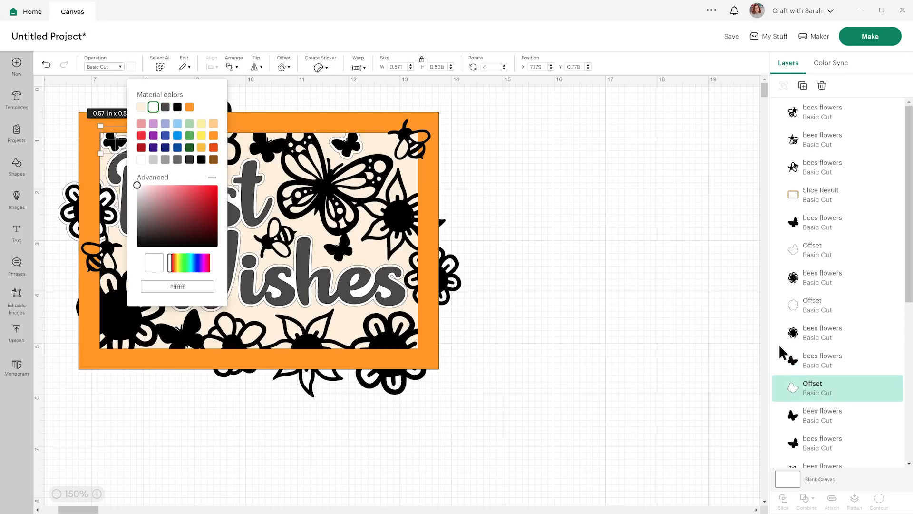
{"action": "left_click", "coordinate": [843, 388]}
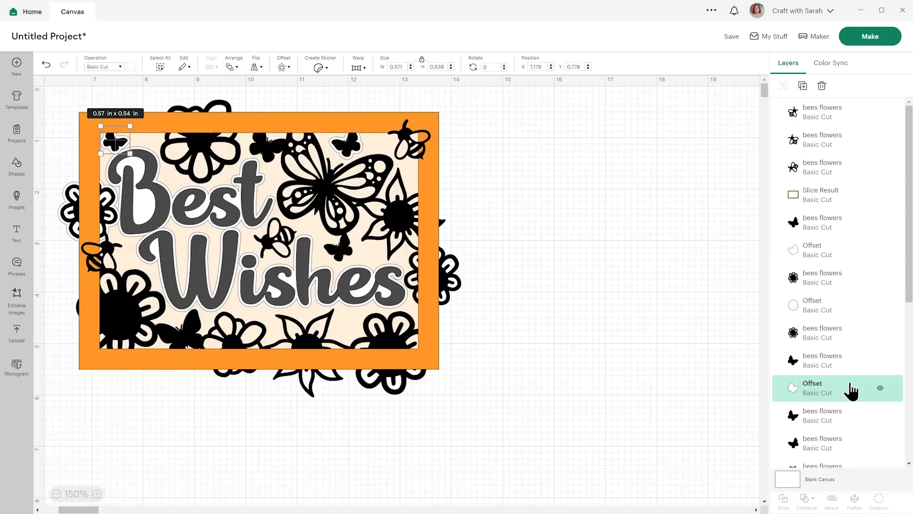
{"action": "left_click", "coordinate": [529, 357]}
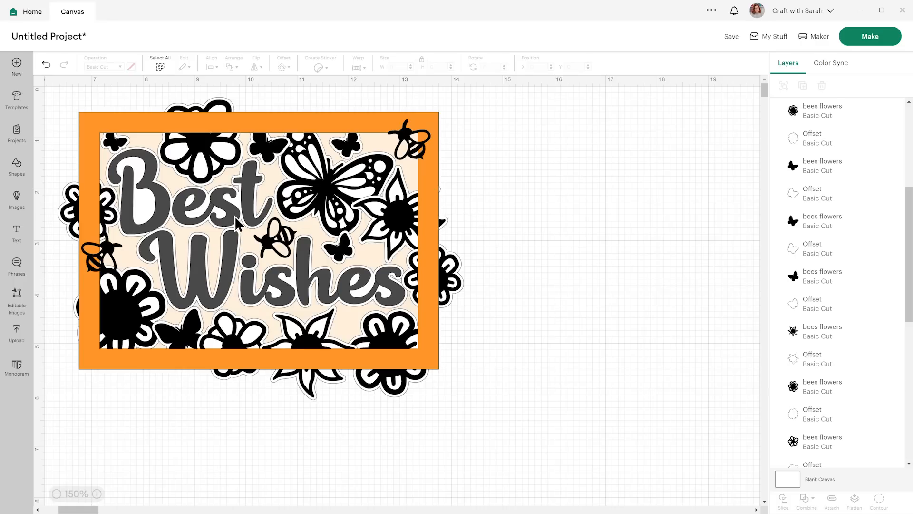
Hide the orange frame to examine the overlaps between the offset flowers near the lower-right corner, and show the frame again
{"action": "left_click", "coordinate": [97, 494]}
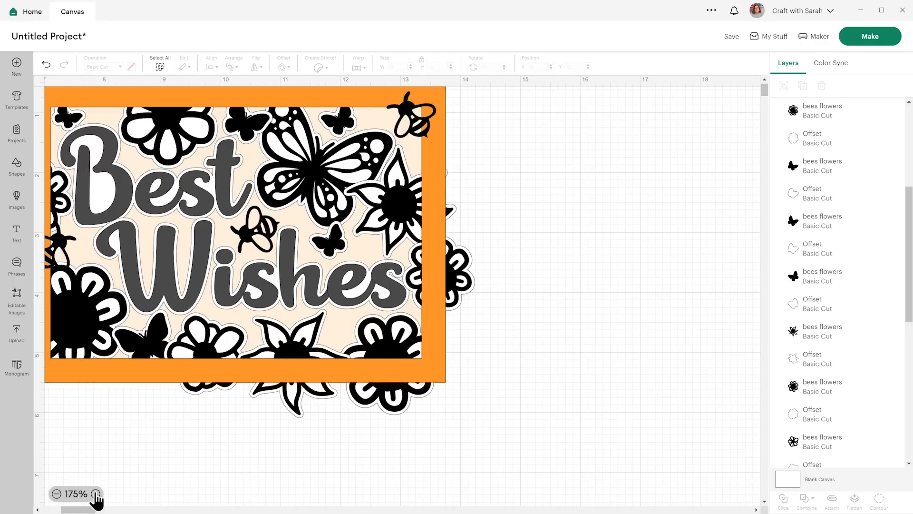
{"action": "left_click", "coordinate": [97, 494]}
{"action": "left_click", "coordinate": [99, 494]}
{"action": "left_click", "coordinate": [99, 494]}
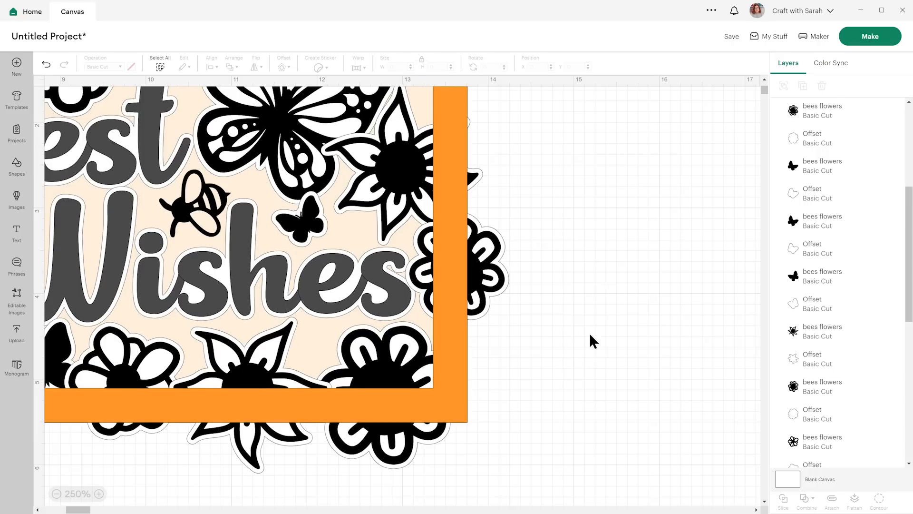
{"action": "scroll", "coordinate": [590, 332], "scroll_direction": "up", "scroll_amount": 2}
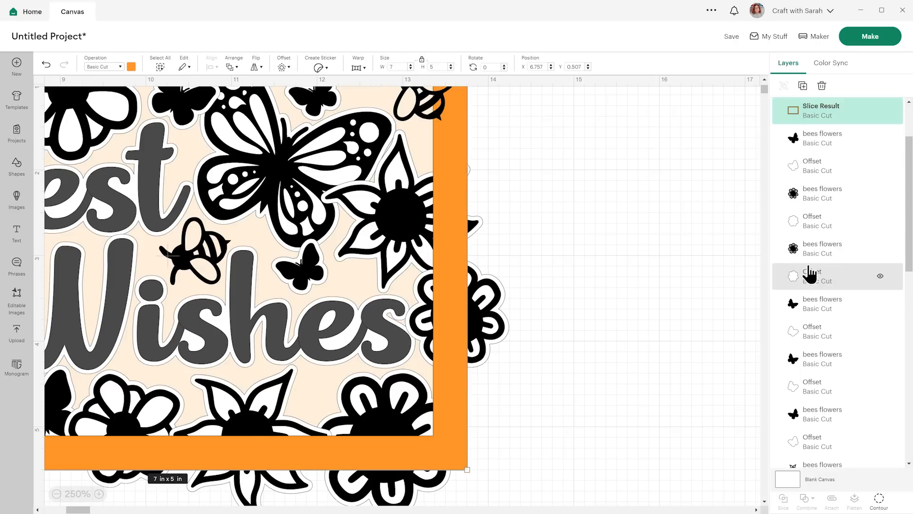
{"action": "left_click", "coordinate": [880, 113]}
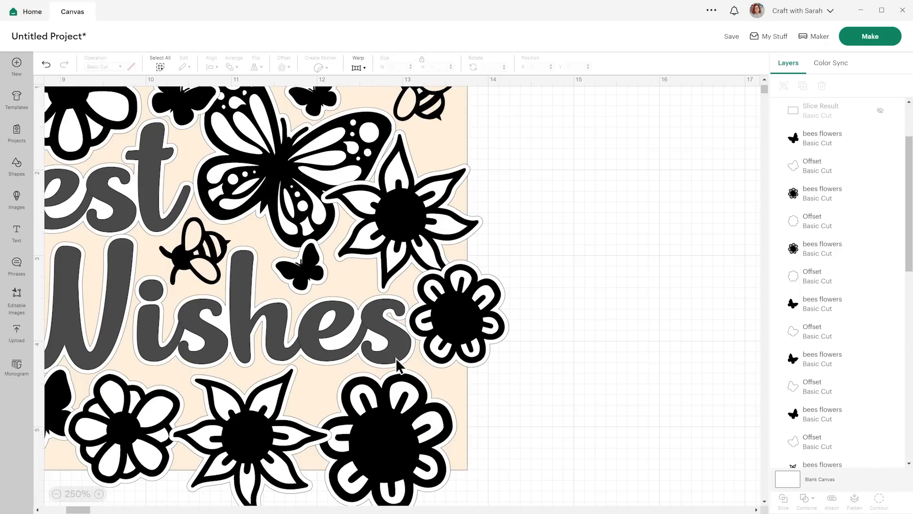
{"action": "left_click", "coordinate": [235, 424]}
{"action": "scroll", "coordinate": [856, 143], "scroll_direction": "up", "scroll_amount": 3}
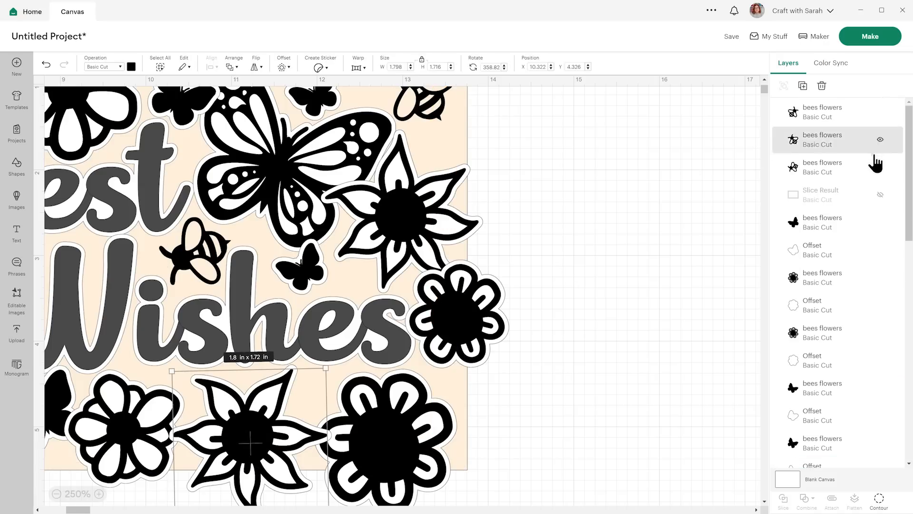
{"action": "left_click", "coordinate": [880, 196]}
Select the pointed-petal flower below Wishes together with its offset and nudge both up to about Y 4.226 in
{"action": "scroll", "coordinate": [852, 295], "scroll_direction": "down", "scroll_amount": 5}
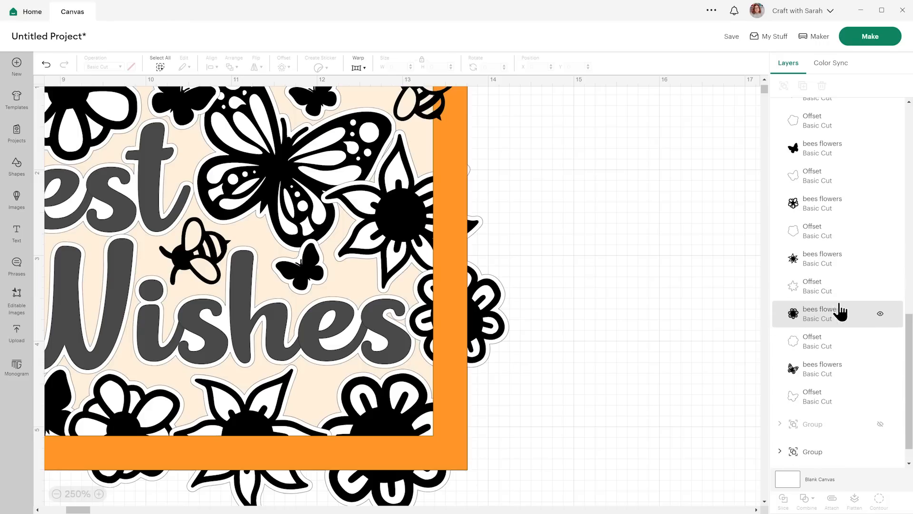
{"action": "scroll", "coordinate": [845, 310], "scroll_direction": "up", "scroll_amount": 5}
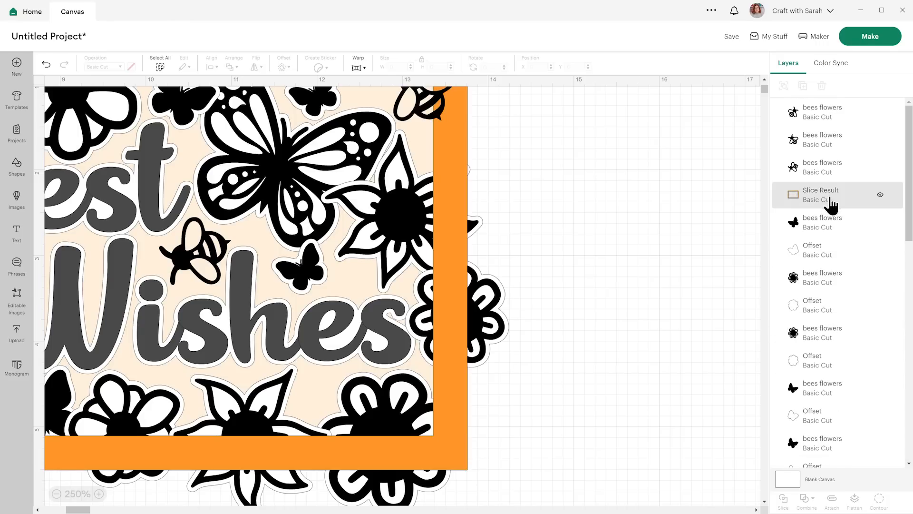
{"action": "scroll", "coordinate": [828, 209], "scroll_direction": "down", "scroll_amount": 5}
{"action": "scroll", "coordinate": [285, 466], "scroll_direction": "down", "scroll_amount": 2}
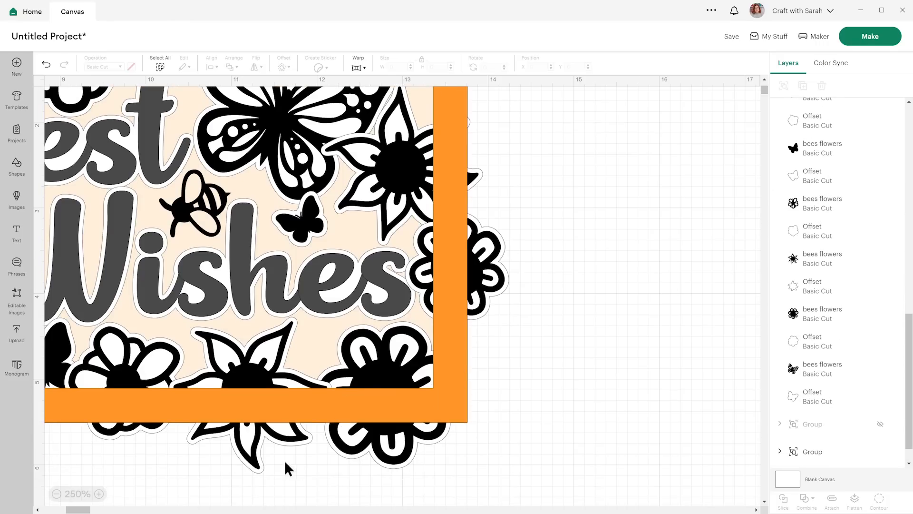
{"action": "left_click", "coordinate": [243, 452]}
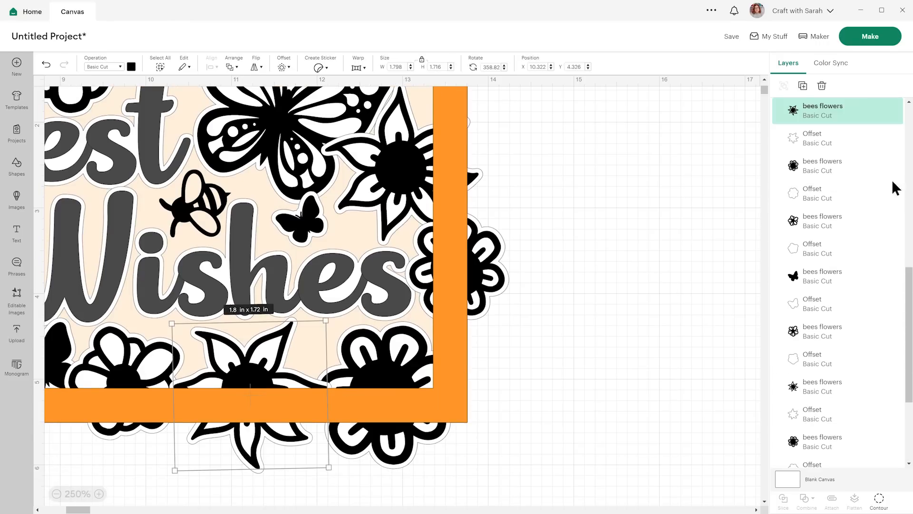
{"action": "left_click", "coordinate": [834, 146], "text": "shift"}
{"action": "key", "text": "Up"}
{"action": "key", "text": "Up"}
{"action": "key", "text": "Up"}
{"action": "key", "text": "Up"}
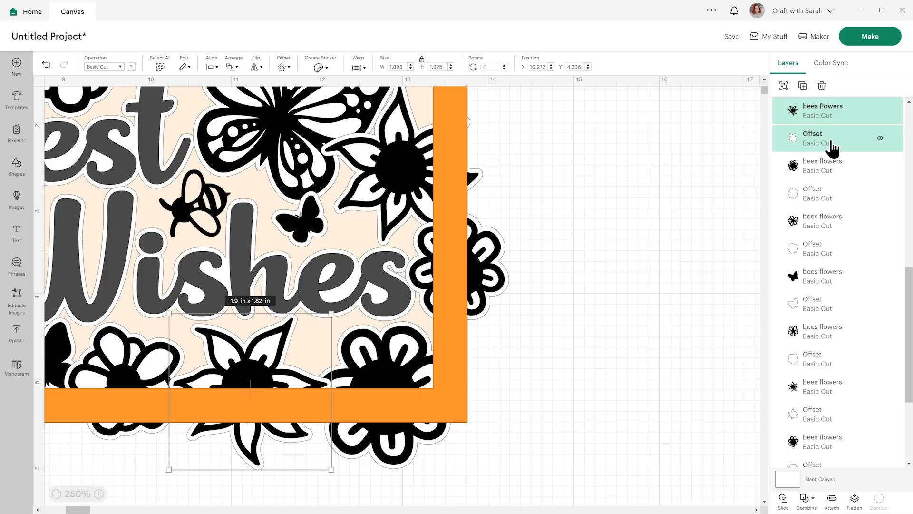
{"action": "key", "text": "Up"}
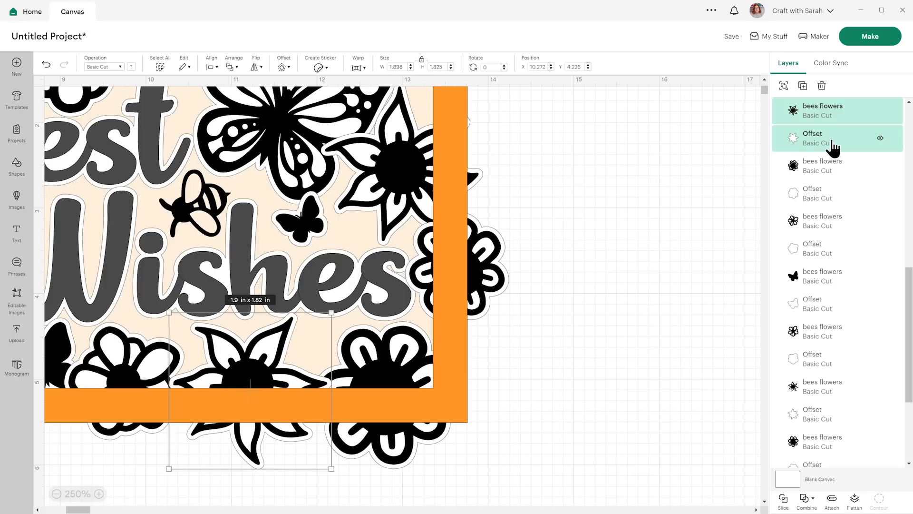
Rotate the pointed-petal flower below Wishes and its offset slightly clockwise, and nudge them to about X 10.257, Y 4.221 in
{"action": "left_click_drag", "start_coordinate": [337, 305], "coordinate": [340, 316]}
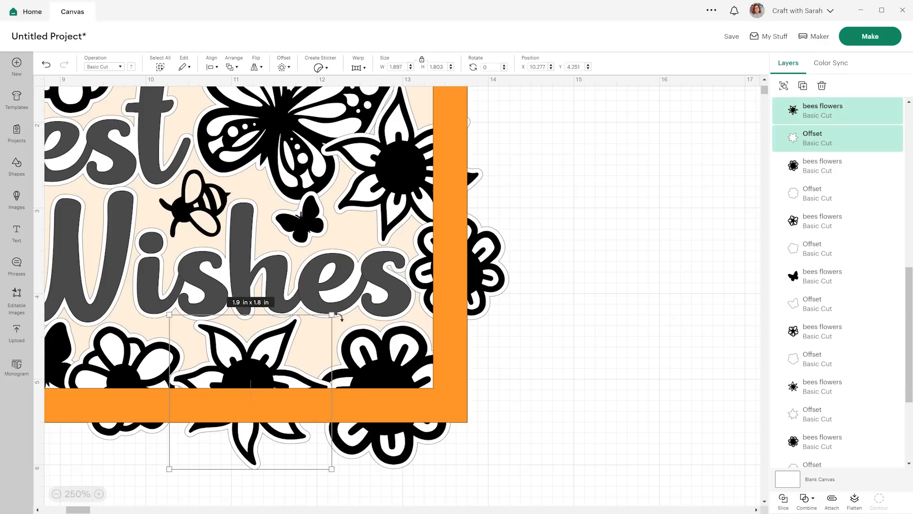
{"action": "key", "text": "Up"}
{"action": "key", "text": "Up"}
{"action": "key", "text": "Up"}
{"action": "key", "text": "Left"}
{"action": "key", "text": "Left"}
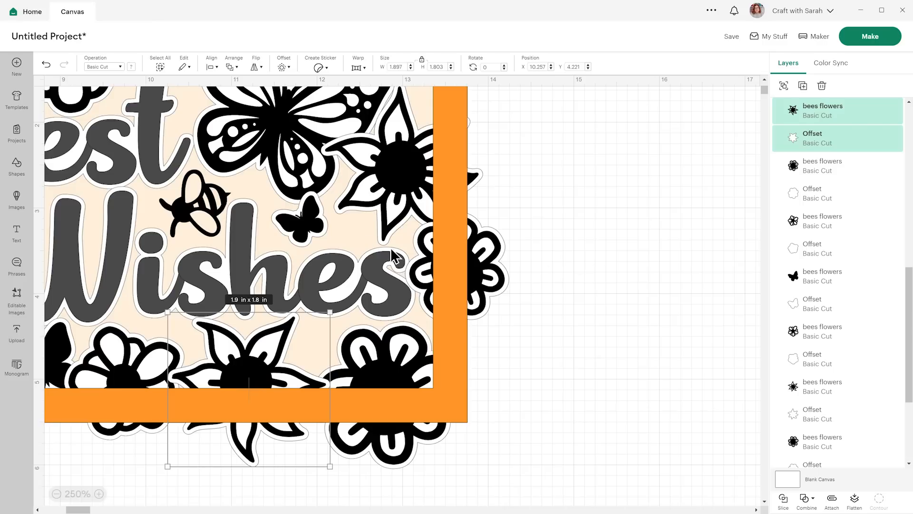
Select the pointed-petal flower on the frame's right side with its offset and nudge both to about X 12.026, Y 1.576 in
{"action": "left_click", "coordinate": [407, 164]}
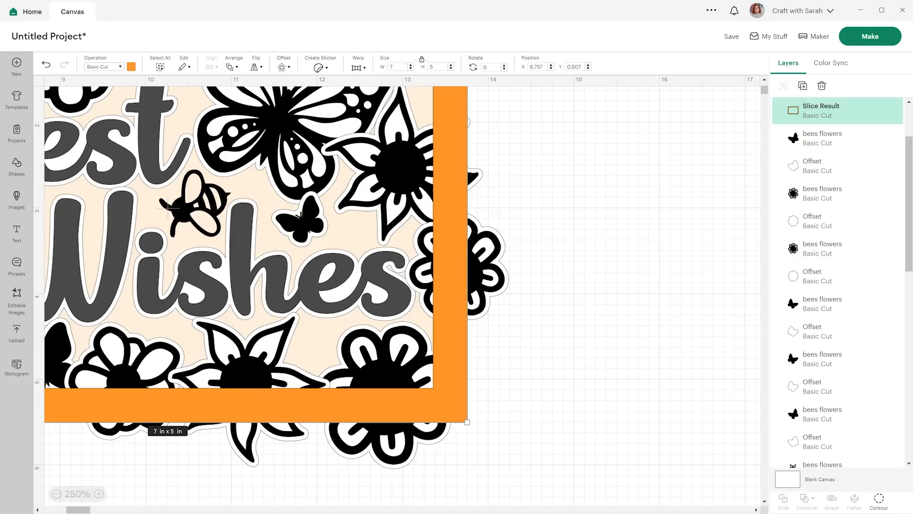
{"action": "left_click", "coordinate": [481, 181]}
{"action": "scroll", "coordinate": [809, 375], "scroll_direction": "down", "scroll_amount": 2}
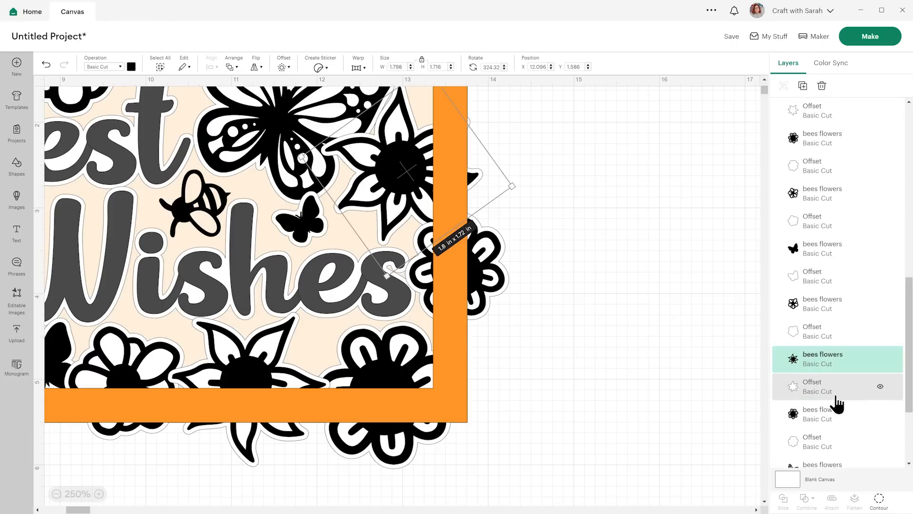
{"action": "left_click", "coordinate": [837, 399], "text": "shift"}
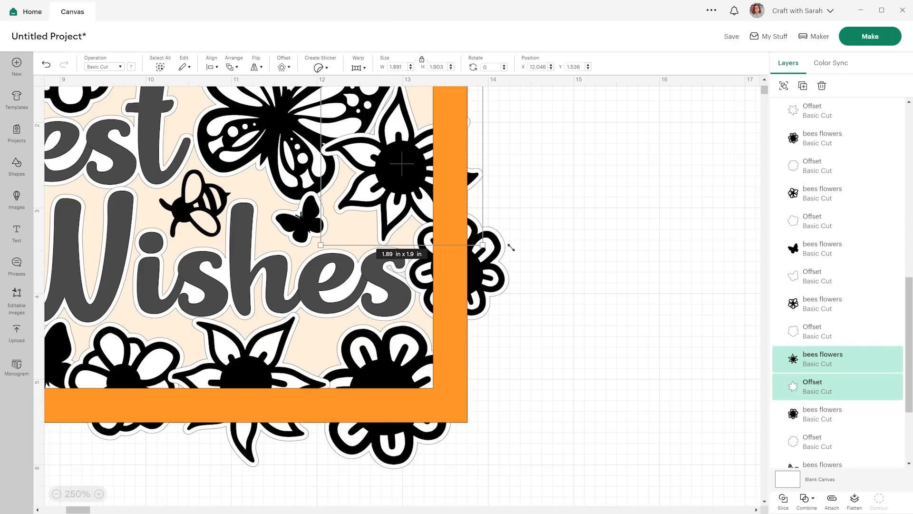
{"action": "key", "text": "Down"}
{"action": "key", "text": "Down"}
{"action": "key", "text": "Down"}
{"action": "key", "text": "Down"}
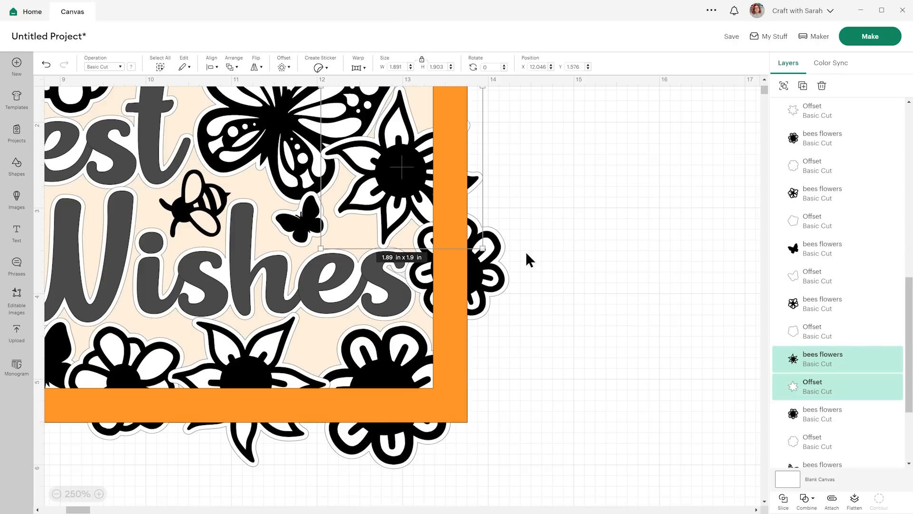
{"action": "key", "text": "Left"}
{"action": "key", "text": "Left"}
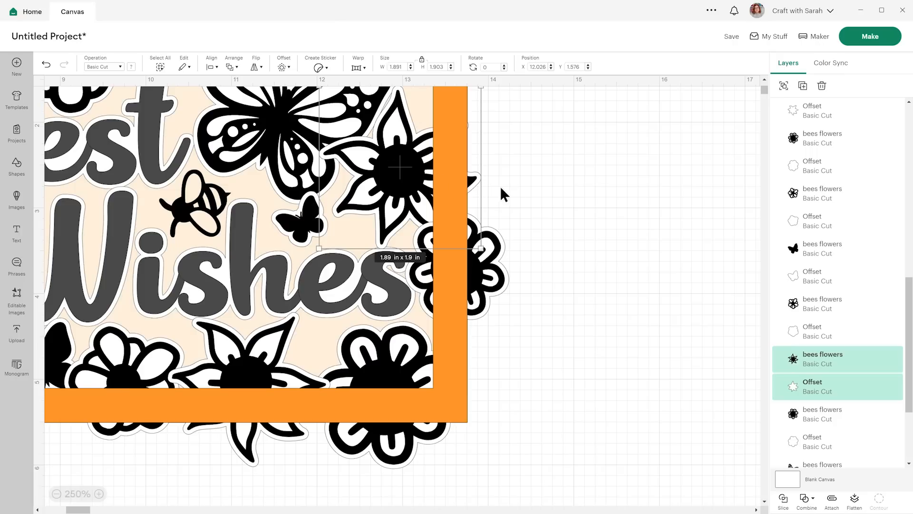
Move the small butterfly beside the upper-right bee and its offset to about X 11.713, Y 0.746 in, rotated slightly counterclockwise
{"action": "scroll", "coordinate": [550, 193], "scroll_direction": "up", "scroll_amount": 1}
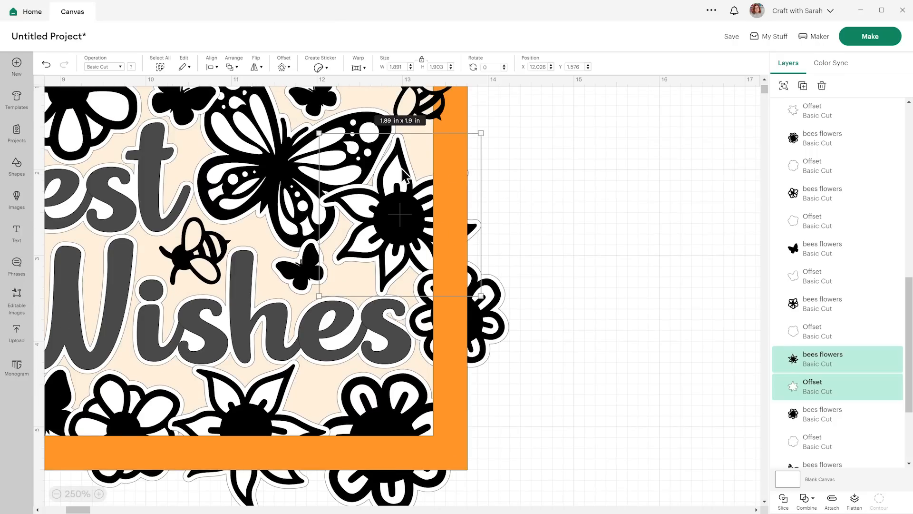
{"action": "scroll", "coordinate": [551, 205], "scroll_direction": "up", "scroll_amount": 1}
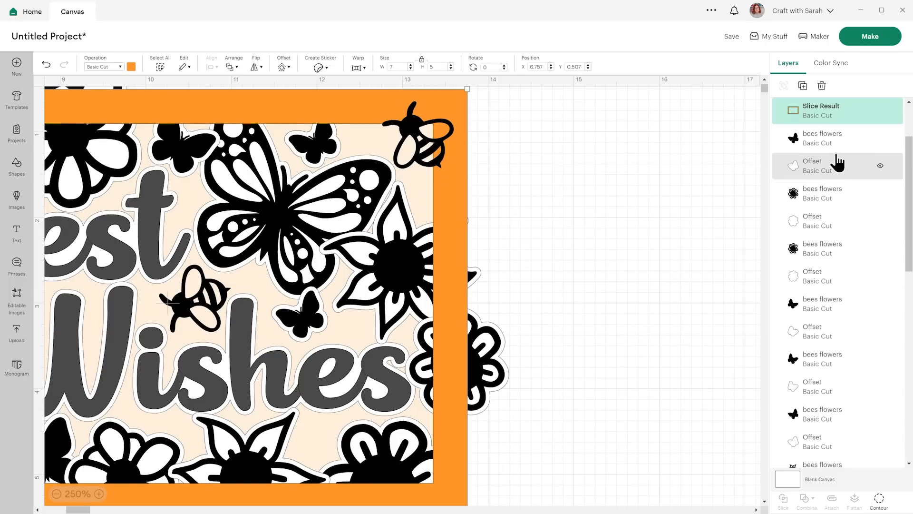
{"action": "left_click", "coordinate": [833, 143]}
{"action": "left_click", "coordinate": [827, 164], "text": "shift"}
{"action": "key", "text": "Right"}
{"action": "key", "text": "Right"}
{"action": "key", "text": "Right"}
{"action": "key", "text": "Up"}
{"action": "key", "text": "Up"}
{"action": "key", "text": "Right"}
{"action": "key", "text": "Right"}
{"action": "key", "text": "Right"}
{"action": "key", "text": "Right"}
{"action": "key", "text": "Right"}
{"action": "key", "text": "Right"}
{"action": "key", "text": "Down"}
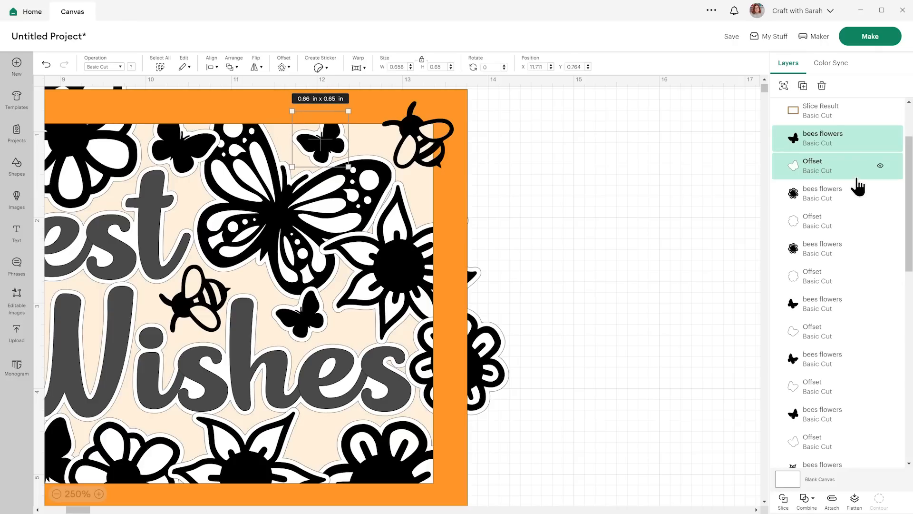
{"action": "left_click_drag", "start_coordinate": [354, 106], "coordinate": [355, 97]}
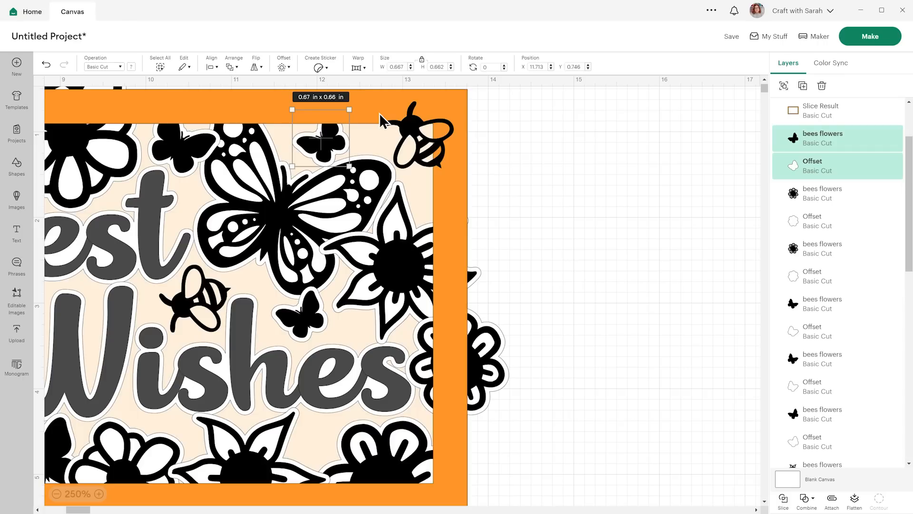
Select the small butterfly above the t of Best together with its offset and nudge both to about X 9.923, Y 0.702 in
{"action": "left_click", "coordinate": [603, 201]}
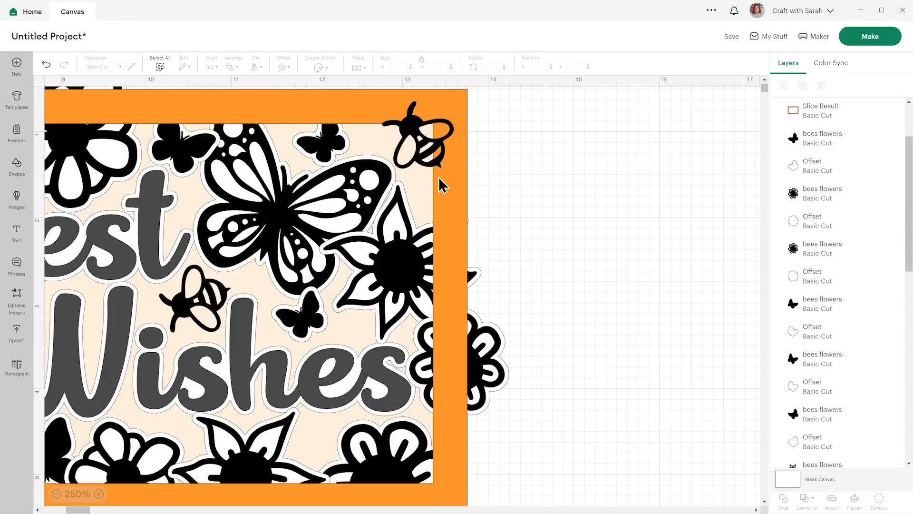
{"action": "left_click", "coordinate": [199, 161]}
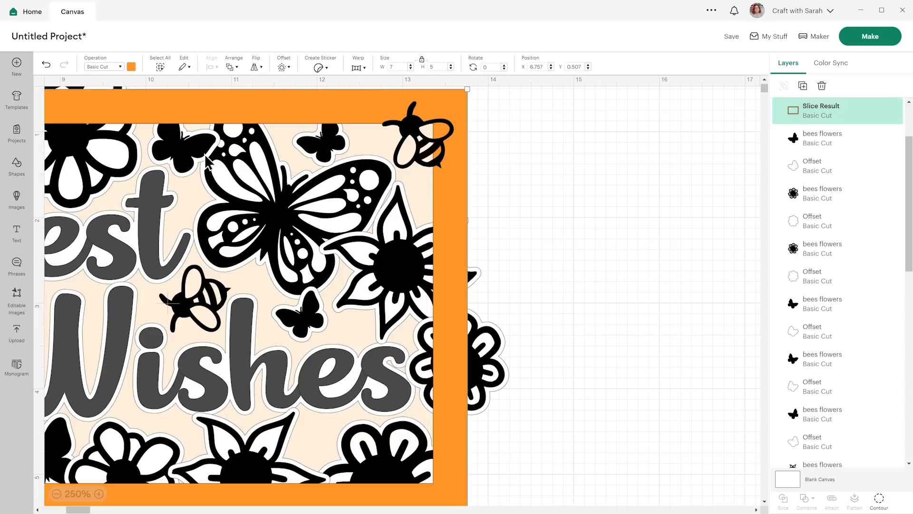
{"action": "left_click", "coordinate": [811, 309]}
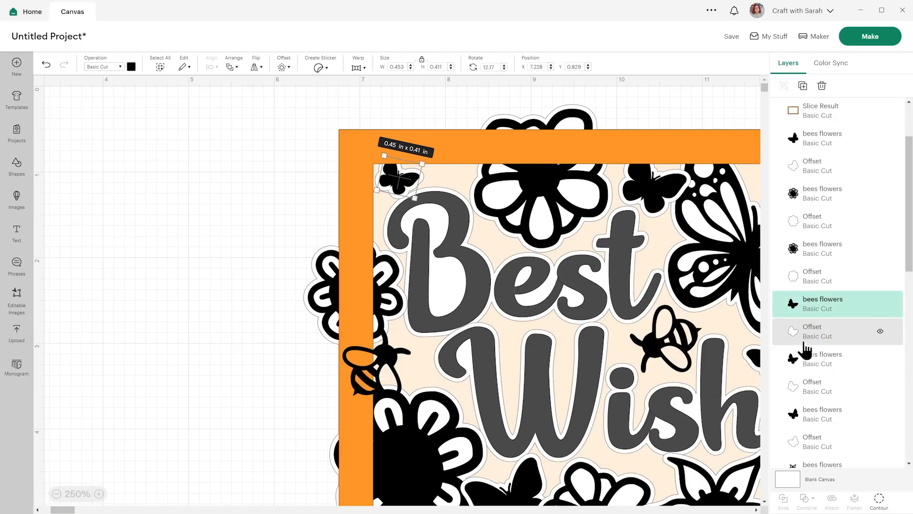
{"action": "left_click", "coordinate": [813, 366]}
{"action": "left_click", "coordinate": [825, 391], "text": "shift"}
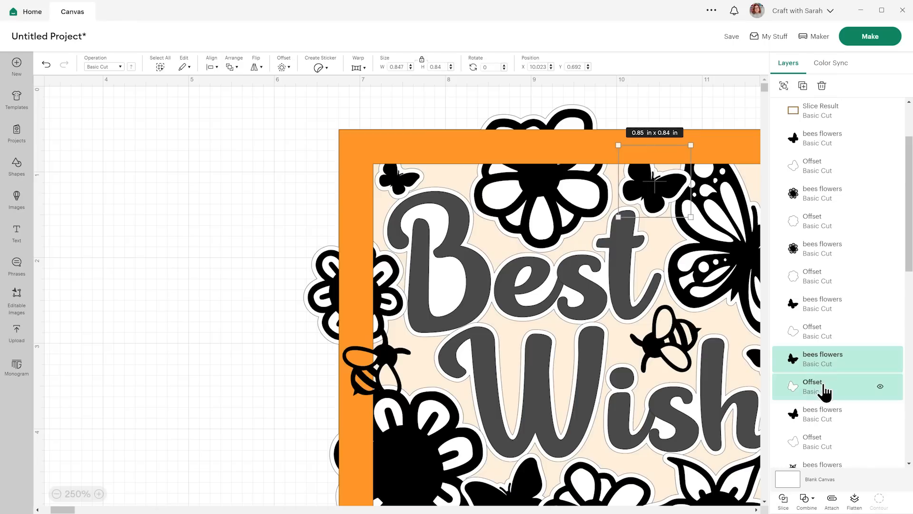
{"action": "key", "text": "Left"}
{"action": "key", "text": "Left"}
{"action": "key", "text": "Left"}
{"action": "key", "text": "Left"}
{"action": "key", "text": "Left"}
{"action": "key", "text": "Left"}
{"action": "key", "text": "Left"}
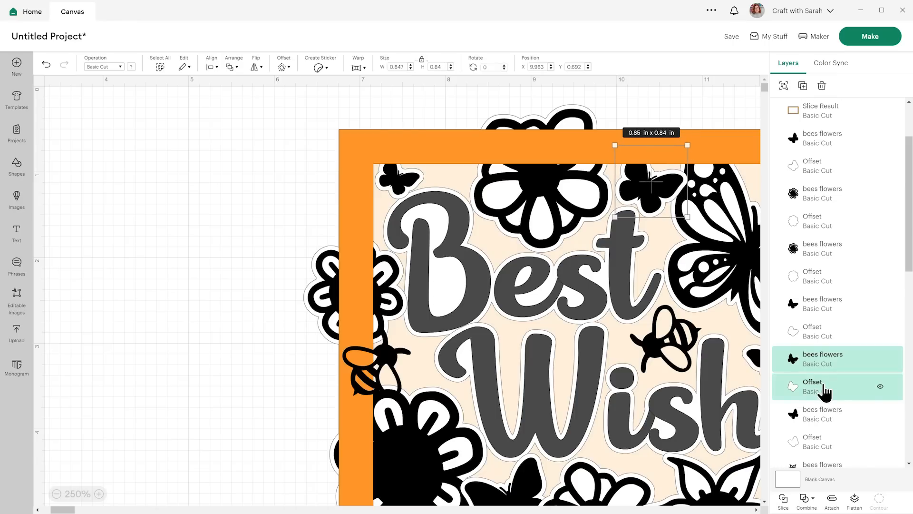
{"action": "key", "text": "Down"}
{"action": "key", "text": "Left"}
{"action": "key", "text": "Left"}
{"action": "key", "text": "Left"}
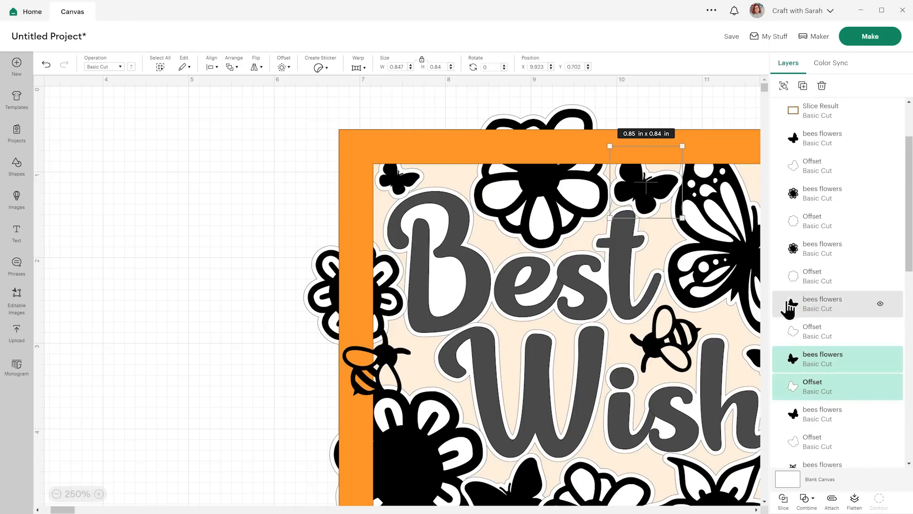
Select the large flower above Best with its offset and nudge both down to about X 8.277, Y 0.255 in
{"action": "left_click", "coordinate": [569, 109]}
{"action": "scroll", "coordinate": [875, 385], "scroll_direction": "down", "scroll_amount": 2}
{"action": "left_click", "coordinate": [827, 340], "text": "shift"}
{"action": "key", "text": "Down"}
{"action": "key", "text": "Down"}
{"action": "key", "text": "Down"}
{"action": "key", "text": "Down"}
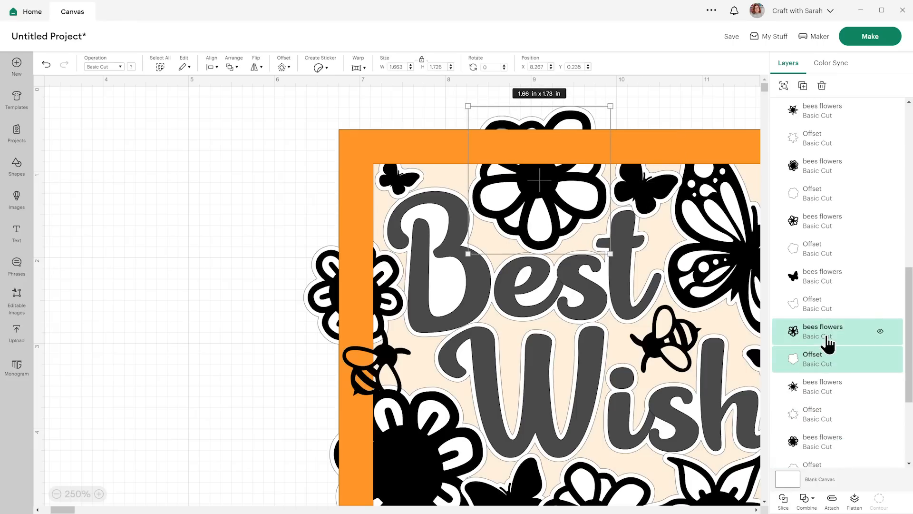
{"action": "key", "text": "Left"}
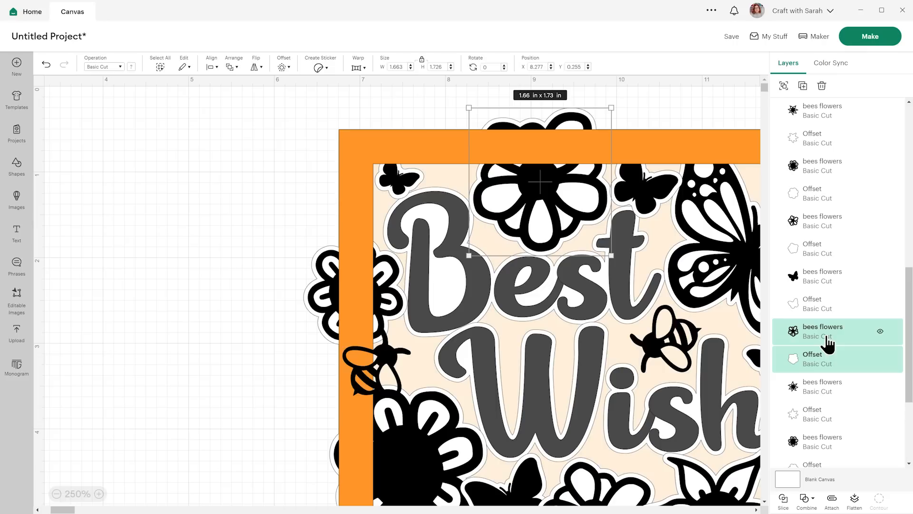
Select the flower on the frame's upper-left side with its offset and nudge both to about X 6.354, Y 1.731 in
{"action": "scroll", "coordinate": [535, 274], "scroll_direction": "down", "scroll_amount": 2}
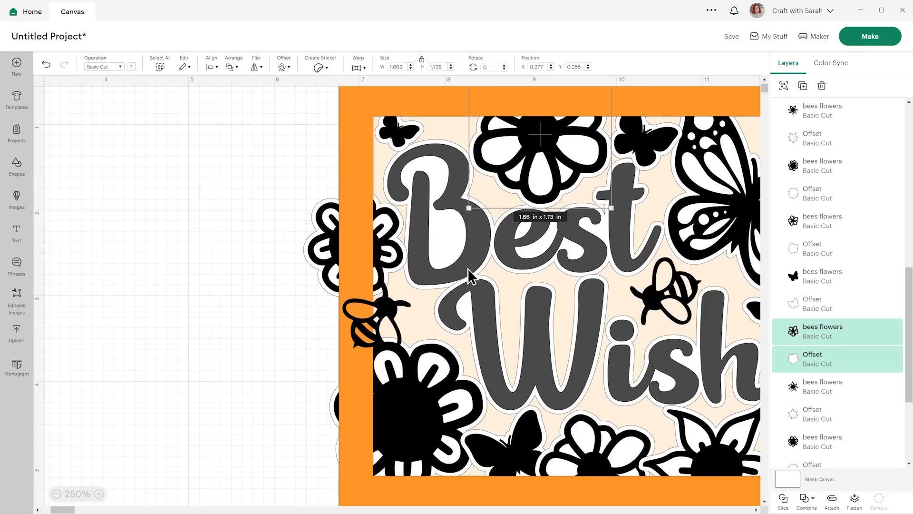
{"action": "left_click", "coordinate": [330, 244]}
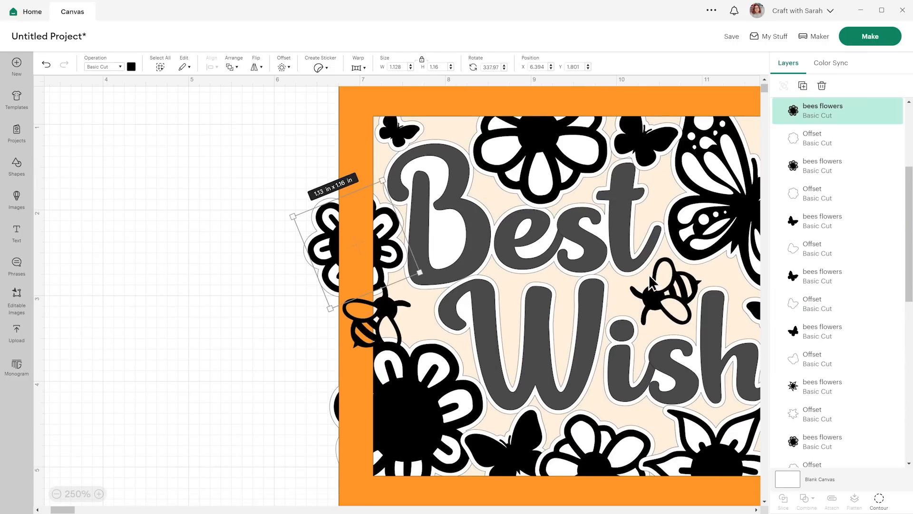
{"action": "left_click", "coordinate": [851, 141], "text": "shift"}
{"action": "key", "text": "Up"}
{"action": "key", "text": "Up"}
{"action": "key", "text": "Right"}
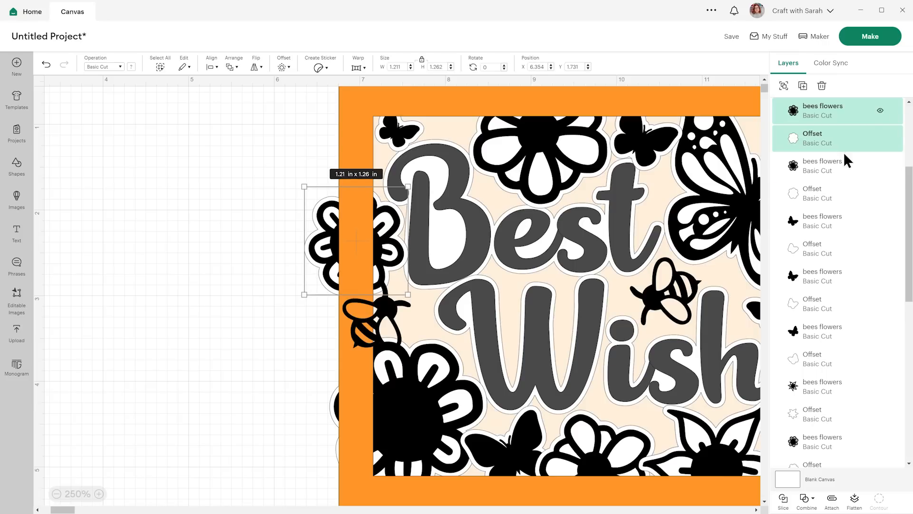
Select the butterfly below the W of Wishes together with its offset and nudge both to about X 8.166, Y 4.266 in
{"action": "scroll", "coordinate": [459, 276], "scroll_direction": "down", "scroll_amount": 2}
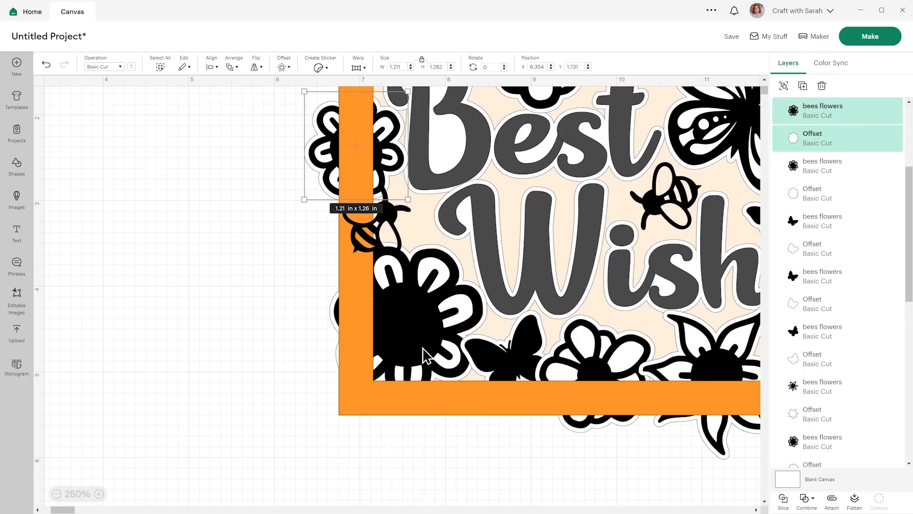
{"action": "left_click", "coordinate": [508, 375]}
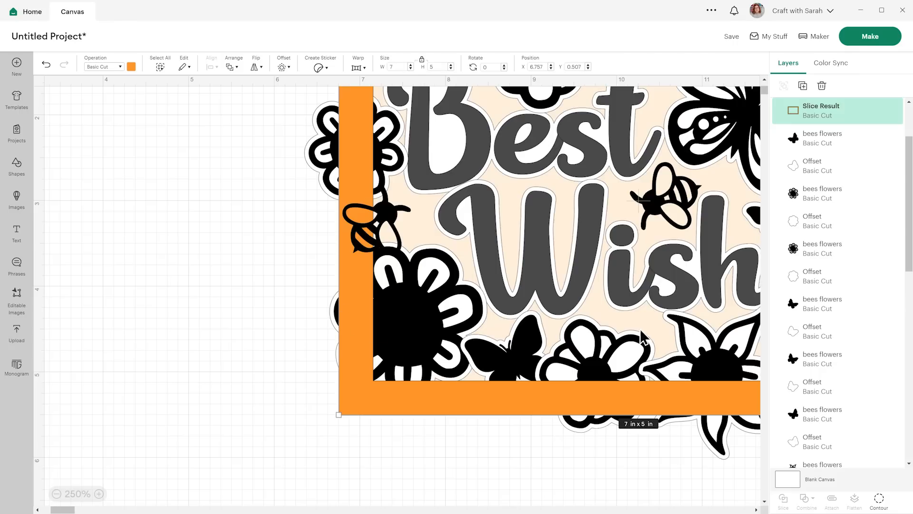
{"action": "scroll", "coordinate": [823, 285], "scroll_direction": "down", "scroll_amount": 3}
{"action": "left_click", "coordinate": [826, 318]}
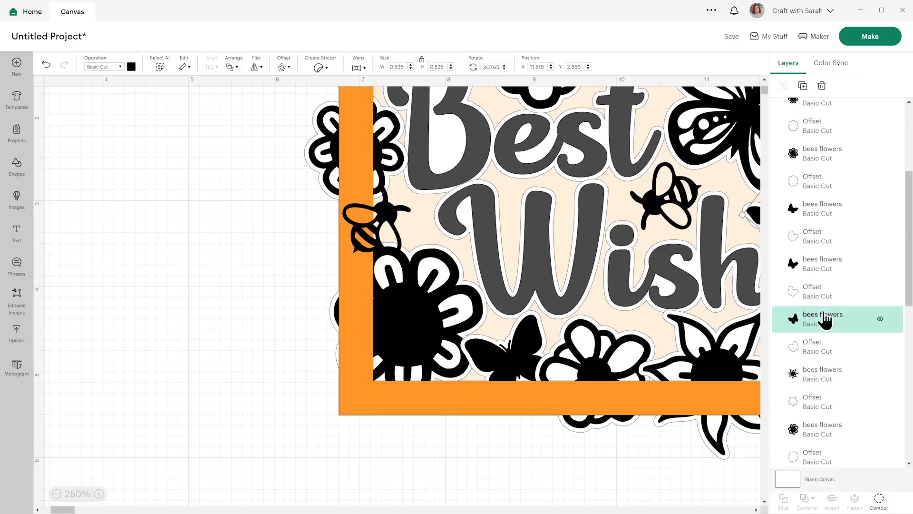
{"action": "left_click", "coordinate": [803, 266]}
{"action": "scroll", "coordinate": [447, 295], "scroll_direction": "down", "scroll_amount": 3}
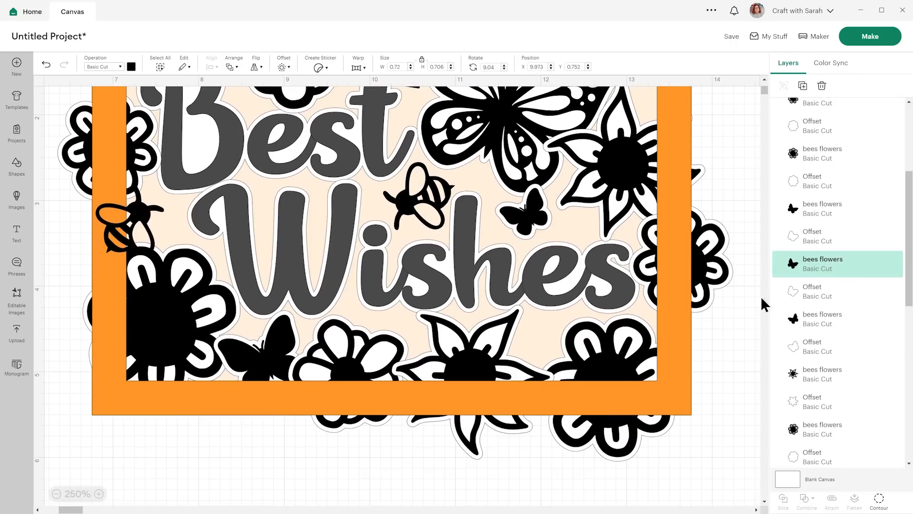
{"action": "scroll", "coordinate": [857, 295], "scroll_direction": "down", "scroll_amount": 5}
{"action": "left_click", "coordinate": [831, 336]}
{"action": "left_click", "coordinate": [827, 309], "text": "shift"}
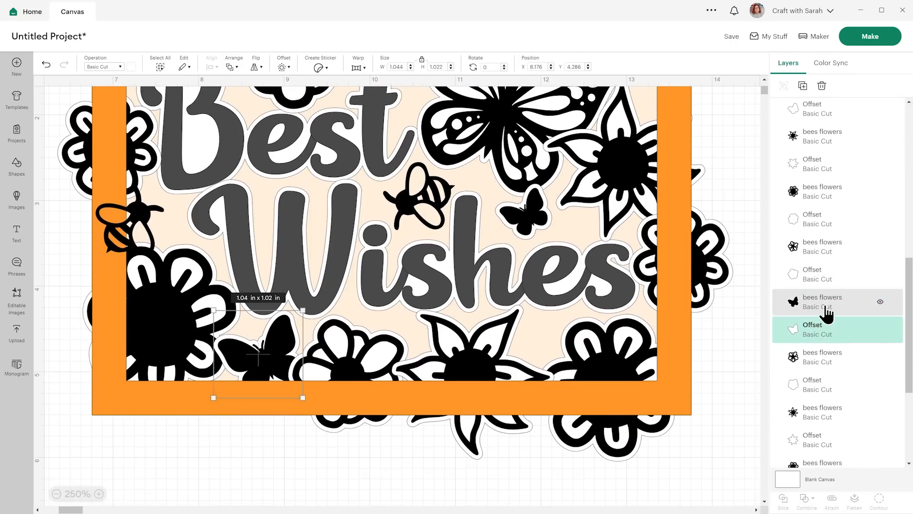
{"action": "key", "text": "Left"}
{"action": "key", "text": "Up"}
{"action": "key", "text": "Up"}
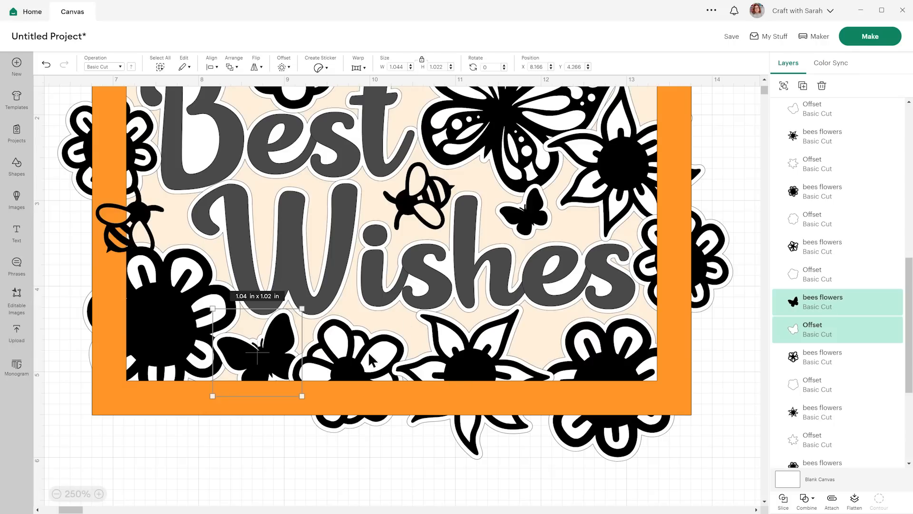
Select the flower between the lower butterfly and the pointed-petal flower with its offset and nudge both to about X 9.068, Y 4.276 in
{"action": "left_click", "coordinate": [823, 247]}
{"action": "left_click", "coordinate": [821, 276], "text": "shift"}
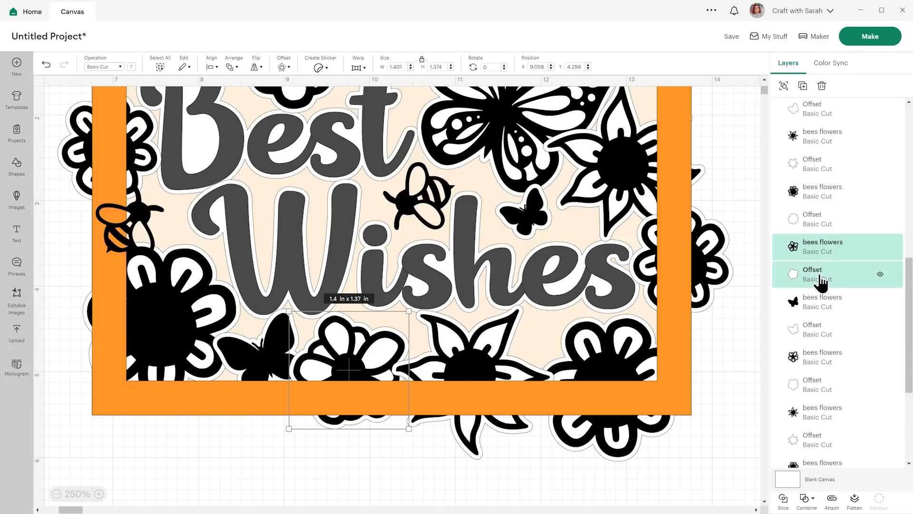
{"action": "key", "text": "Up"}
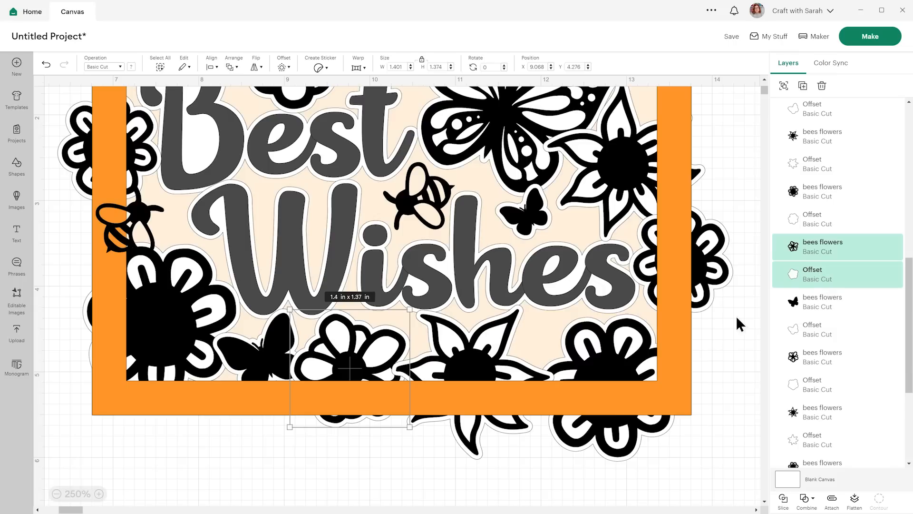
Select the rounded-petal flower in the frame's lower-right corner with its offset and nudge both up and slightly right
{"action": "left_click", "coordinate": [609, 435]}
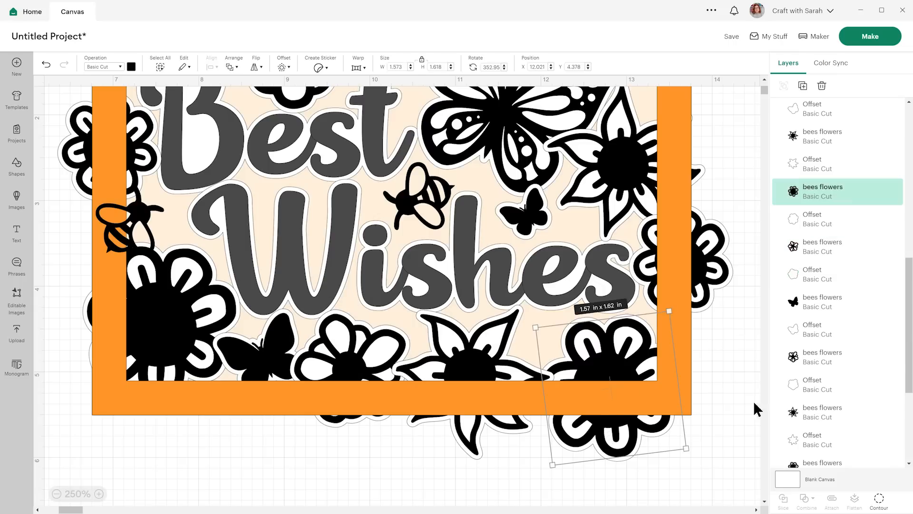
{"action": "left_click", "coordinate": [855, 223], "text": "shift"}
{"action": "key", "text": "Up"}
{"action": "key", "text": "Up"}
{"action": "key", "text": "Up"}
{"action": "key", "text": "Up"}
{"action": "key", "text": "Up"}
{"action": "key", "text": "Up"}
{"action": "key", "text": "Up"}
{"action": "key", "text": "Up"}
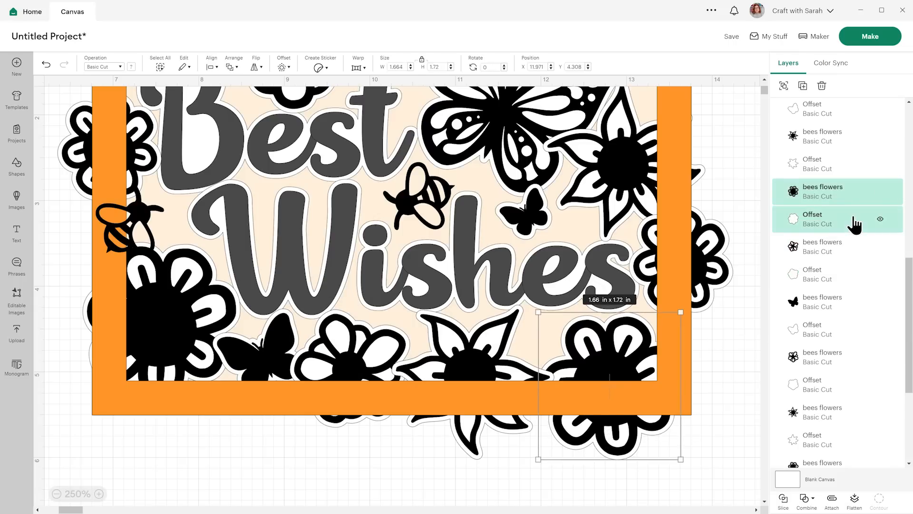
{"action": "key", "text": "Right"}
{"action": "key", "text": "Right"}
{"action": "key", "text": "Right"}
{"action": "key", "text": "Up"}
{"action": "left_click", "coordinate": [727, 365]}
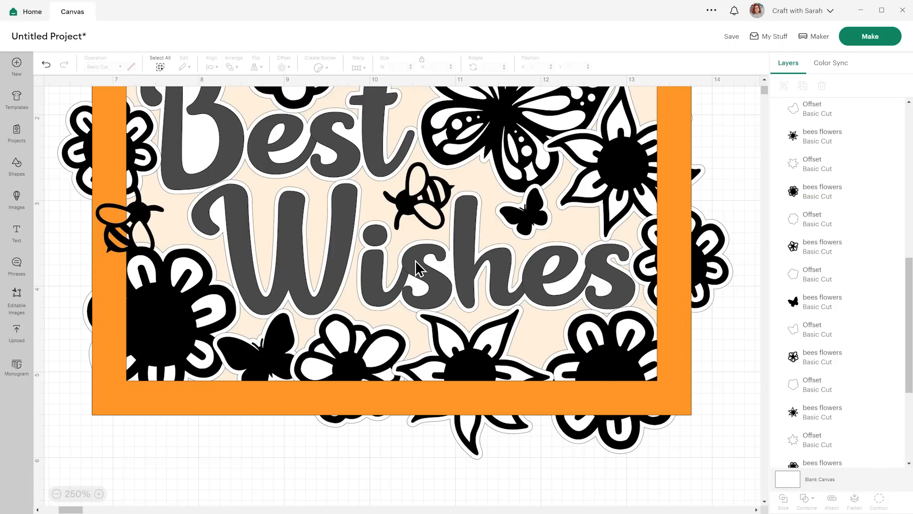
Rotate the small butterfly above the t of Best and its offset slightly, and move them to about X 9.898, Y 0.643 in
{"action": "scroll", "coordinate": [413, 258], "scroll_direction": "up", "scroll_amount": 3}
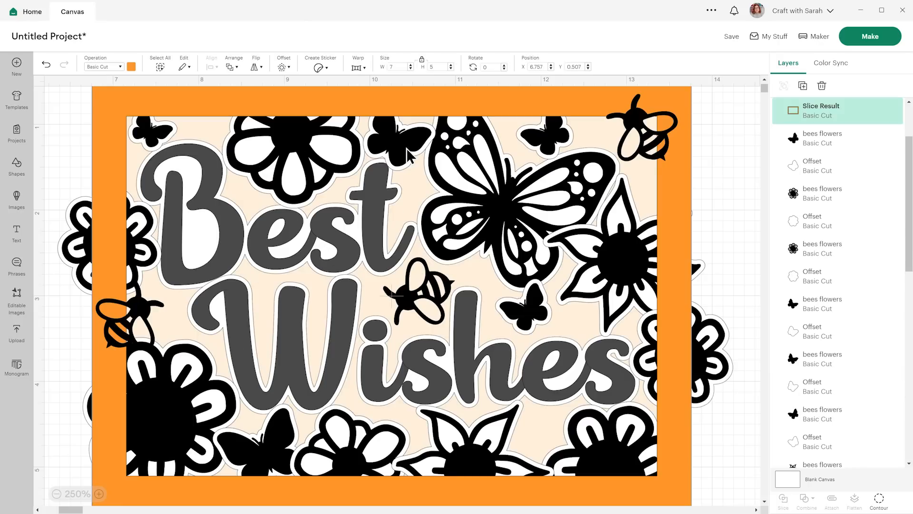
{"action": "left_click", "coordinate": [809, 139]}
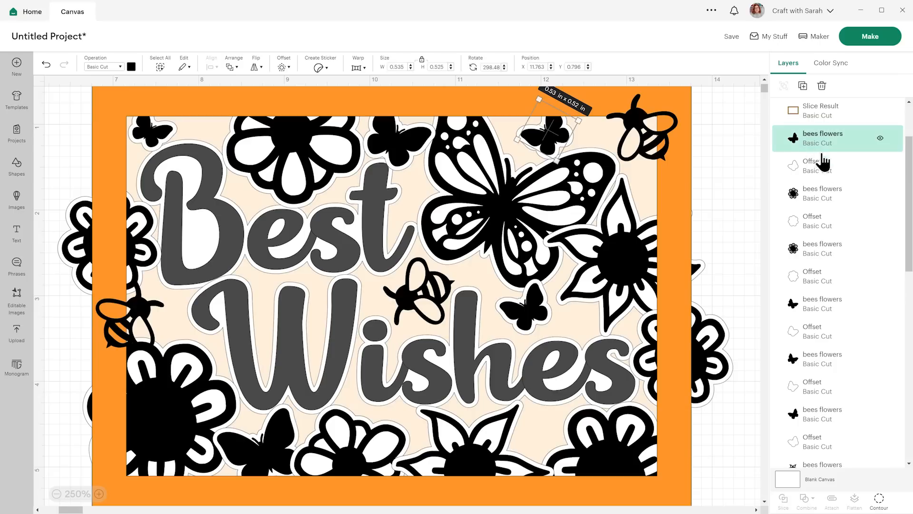
{"action": "left_click", "coordinate": [819, 307]}
{"action": "left_click", "coordinate": [818, 367]}
{"action": "left_click", "coordinate": [815, 383], "text": "shift"}
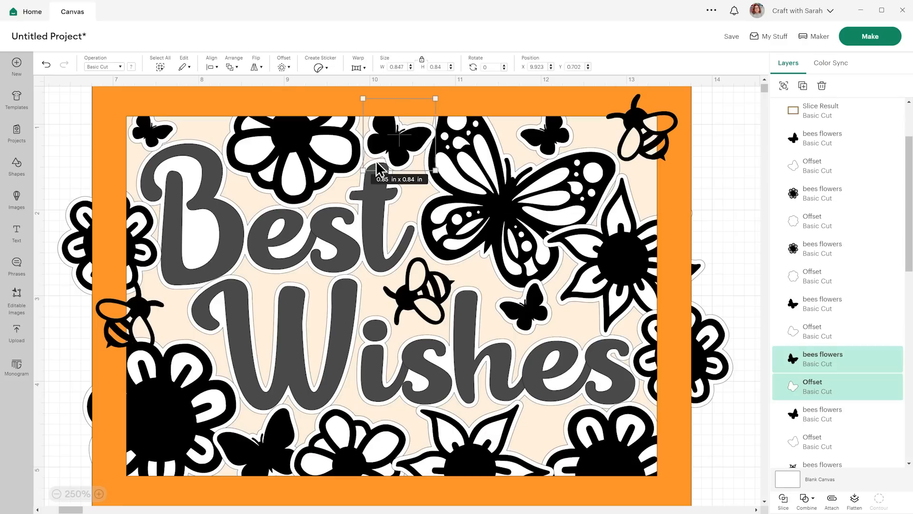
{"action": "mouse_move", "coordinate": [437, 98]}
{"action": "left_mouse_down"}
{"action": "mouse_move", "coordinate": [446, 104]}
{"action": "mouse_move", "coordinate": [437, 97]}
{"action": "left_mouse_up"}
{"action": "left_click_drag", "start_coordinate": [398, 135], "coordinate": [397, 132]}
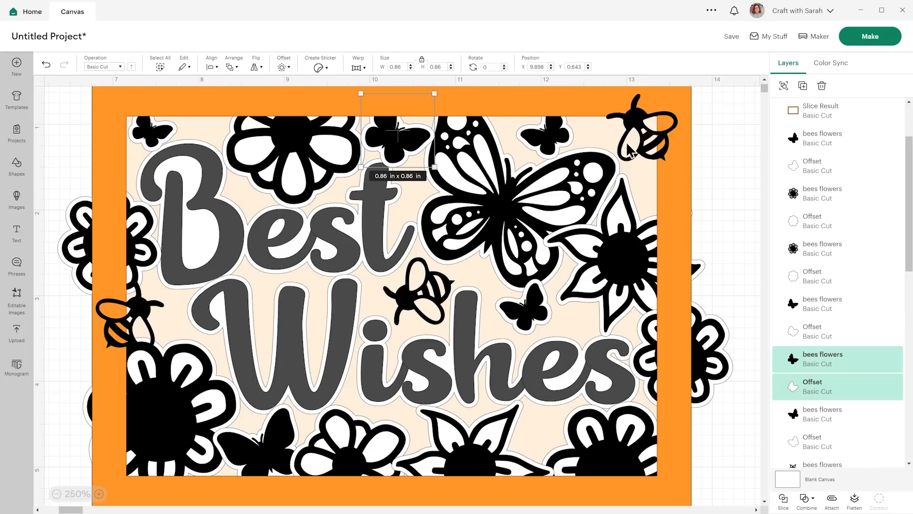
{"action": "left_click", "coordinate": [745, 202]}
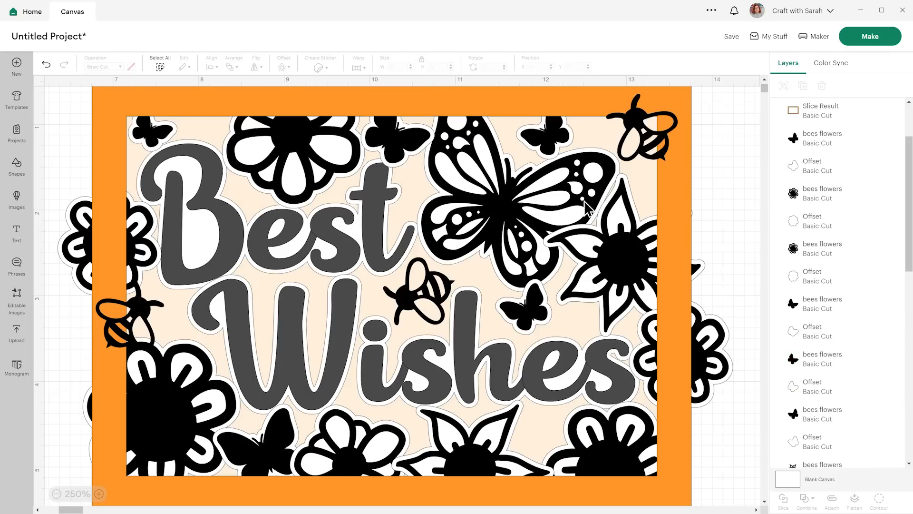
Save the project as Butterfly Layers in the Card Making Countdown collection
{"action": "left_click", "coordinate": [57, 493]}
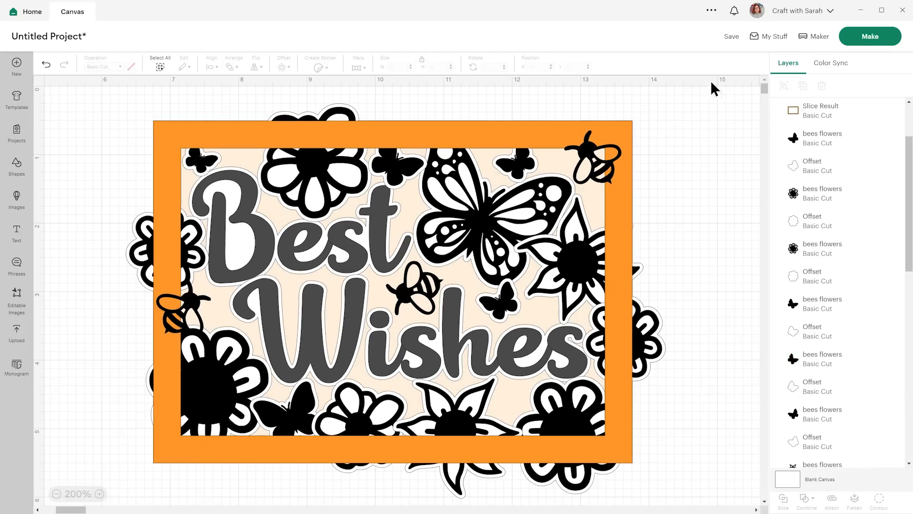
{"action": "left_click", "coordinate": [732, 37]}
{"action": "left_click", "coordinate": [513, 141]}
{"action": "left_click", "coordinate": [428, 68]}
{"action": "type", "text": "Butterfly Layer"}
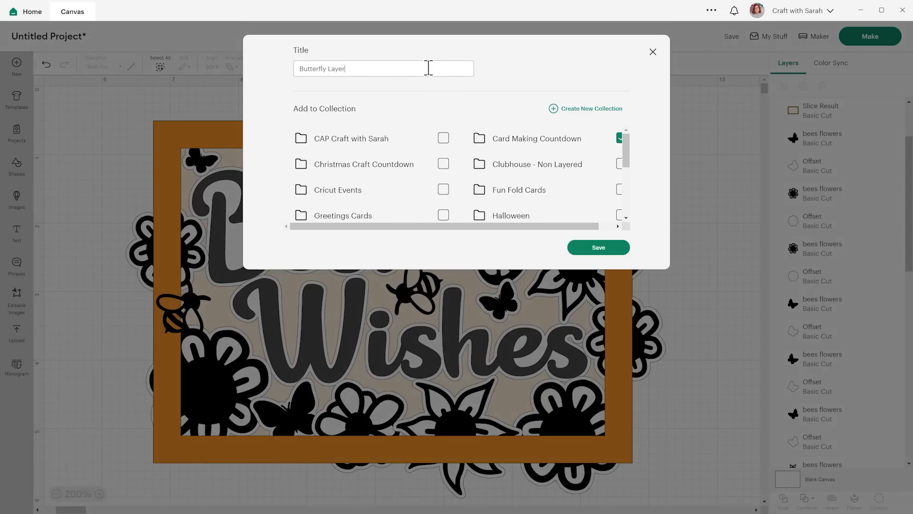
{"action": "type", "text": "s"}
{"action": "left_click", "coordinate": [619, 250]}
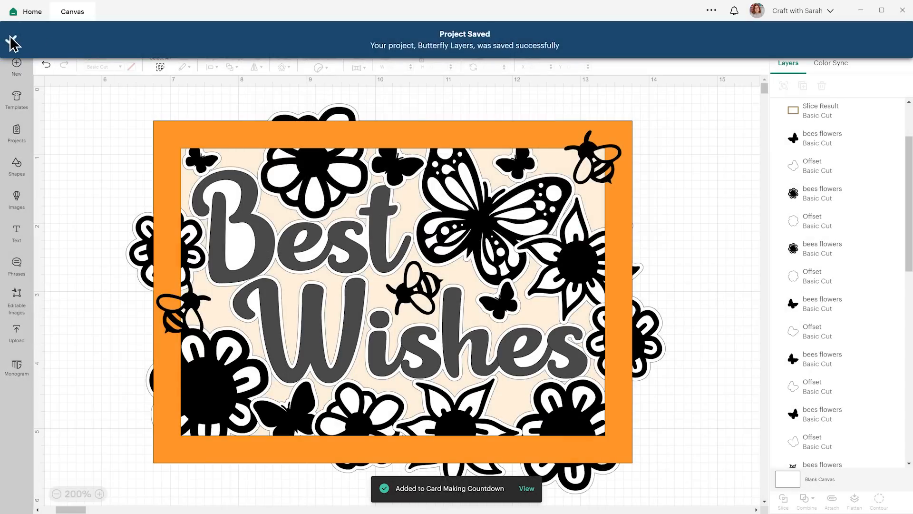
Save a copy of the project as Butterfly Flat in the Card Making Countdown collection
{"action": "left_click", "coordinate": [731, 37]}
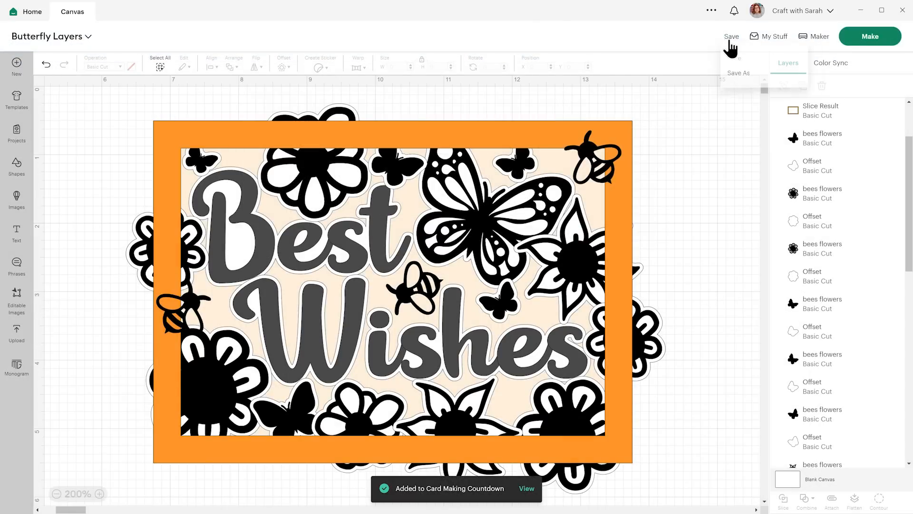
{"action": "left_click", "coordinate": [742, 85]}
{"action": "left_click_drag", "start_coordinate": [329, 69], "coordinate": [419, 75]}
{"action": "type", "text": "Flat"}
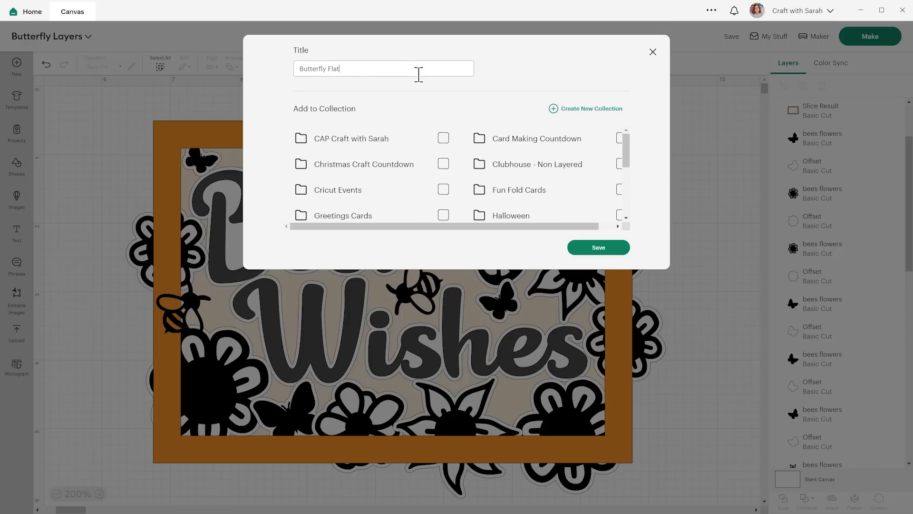
{"action": "left_click", "coordinate": [547, 140]}
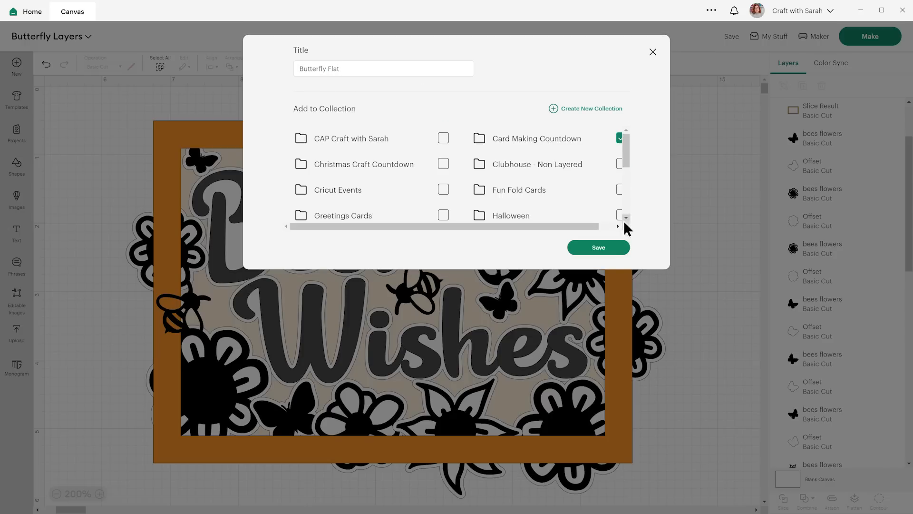
{"action": "left_click", "coordinate": [609, 252]}
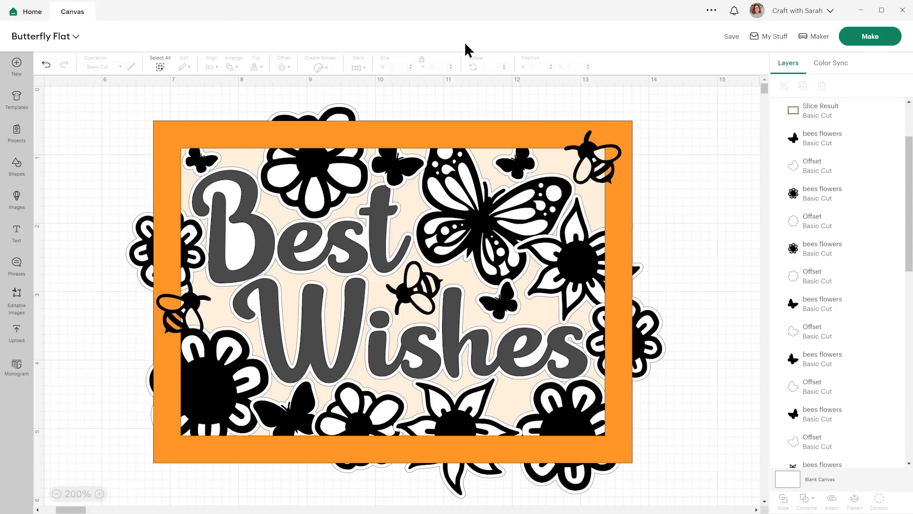
{"action": "scroll", "coordinate": [792, 186], "scroll_direction": "down", "scroll_amount": 6}
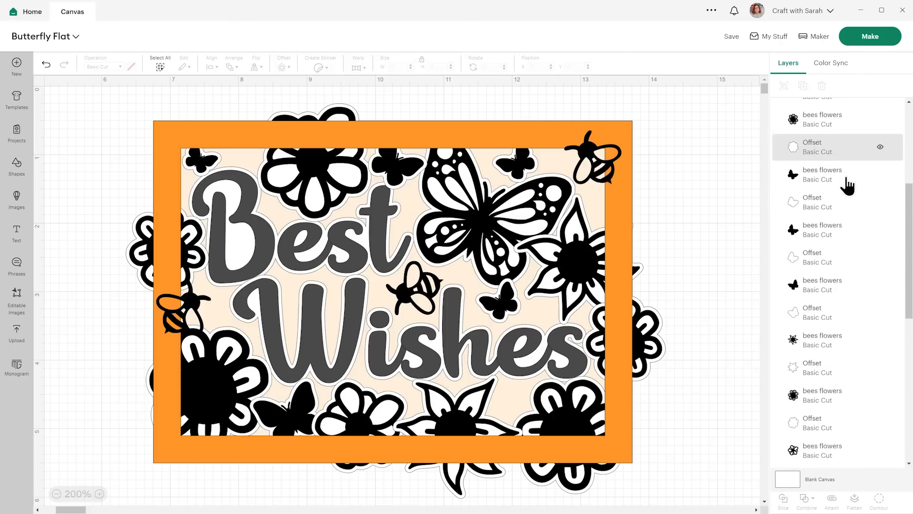
Unhide the hidden duplicate group of the whole framed design and delete it from the canvas
{"action": "scroll", "coordinate": [846, 188], "scroll_direction": "down", "scroll_amount": 4}
{"action": "left_click", "coordinate": [824, 400]}
{"action": "left_click", "coordinate": [880, 395]}
{"action": "left_click", "coordinate": [881, 395]}
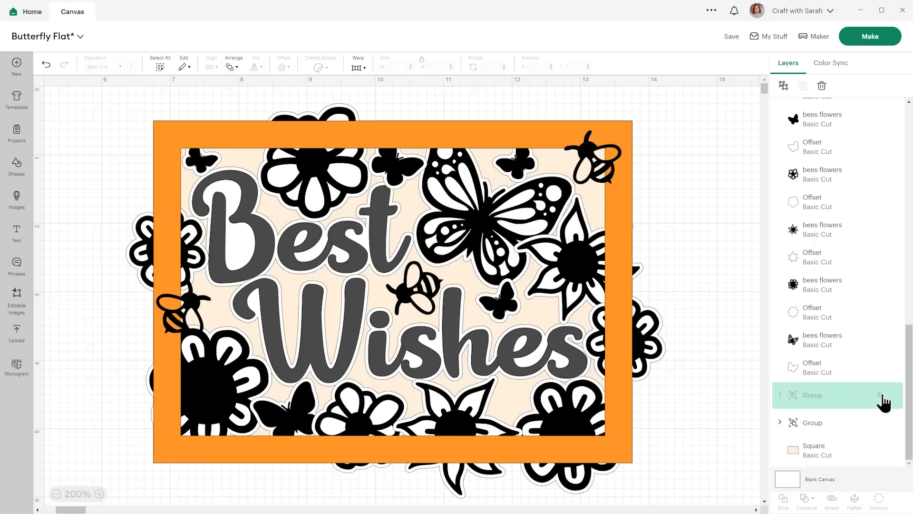
{"action": "left_click", "coordinate": [93, 510]}
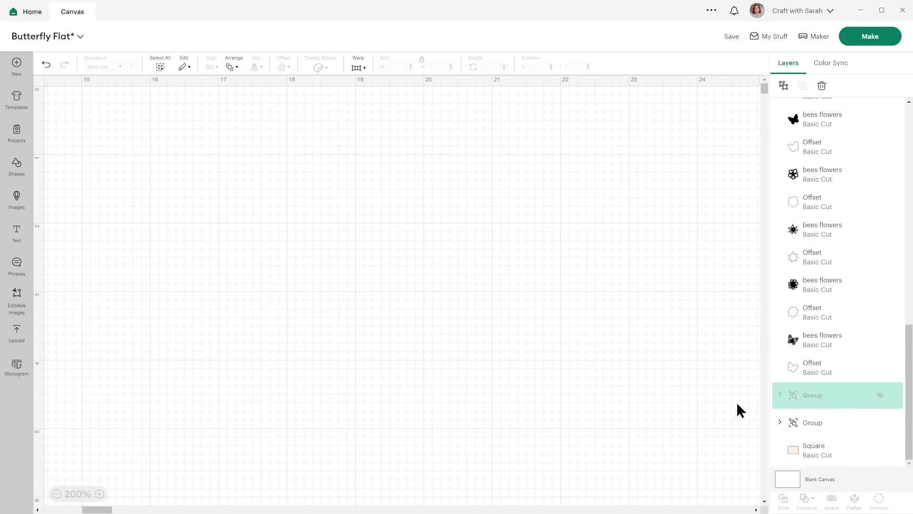
{"action": "left_click", "coordinate": [881, 395]}
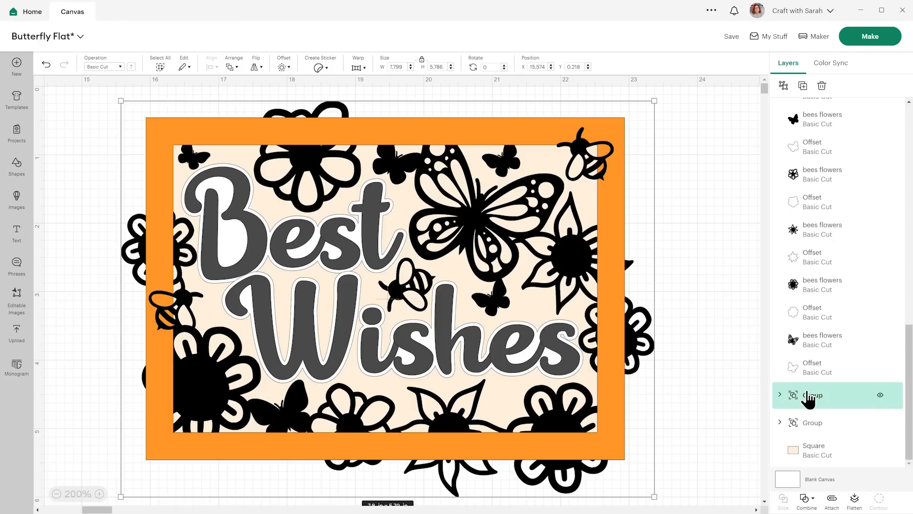
{"action": "key", "text": "Delete"}
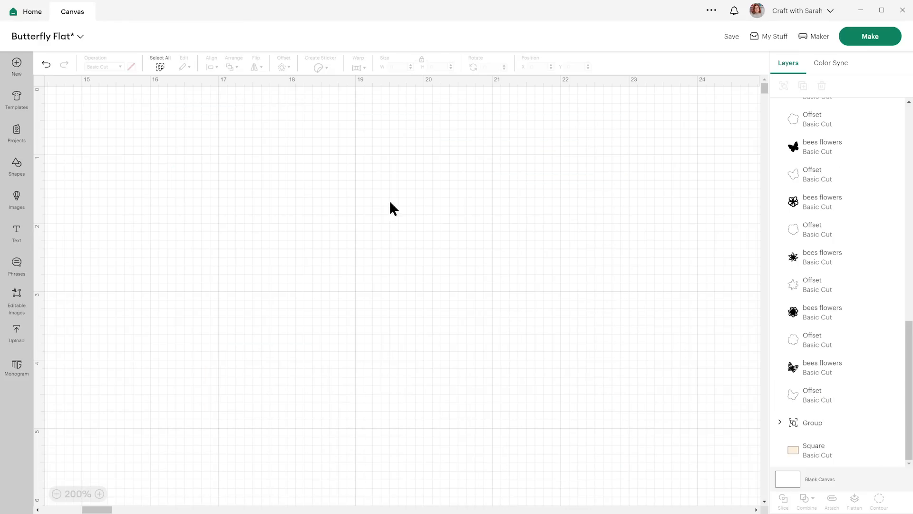
{"action": "left_click_drag", "start_coordinate": [110, 509], "coordinate": [87, 509]}
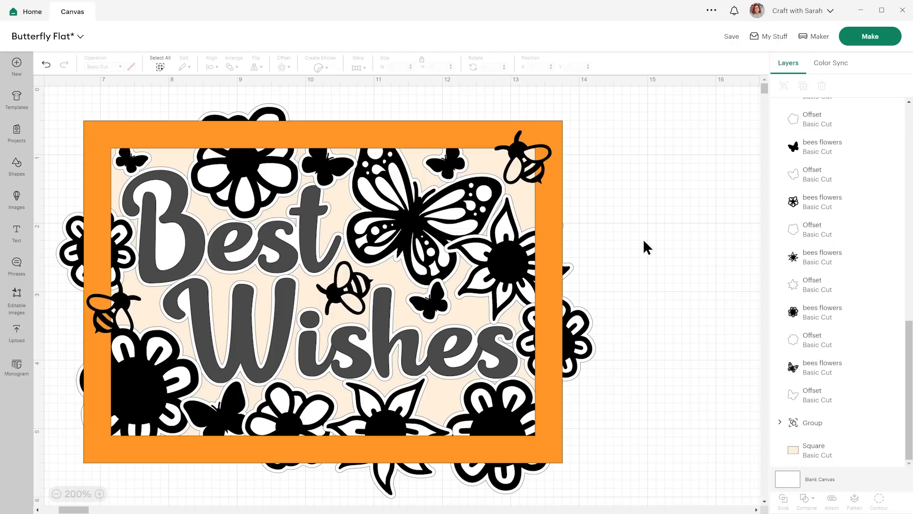
Select every butterfly and flower offset layer, leaving out the black artwork, and weld them into a single shape
{"action": "scroll", "coordinate": [827, 186], "scroll_direction": "up", "scroll_amount": 5}
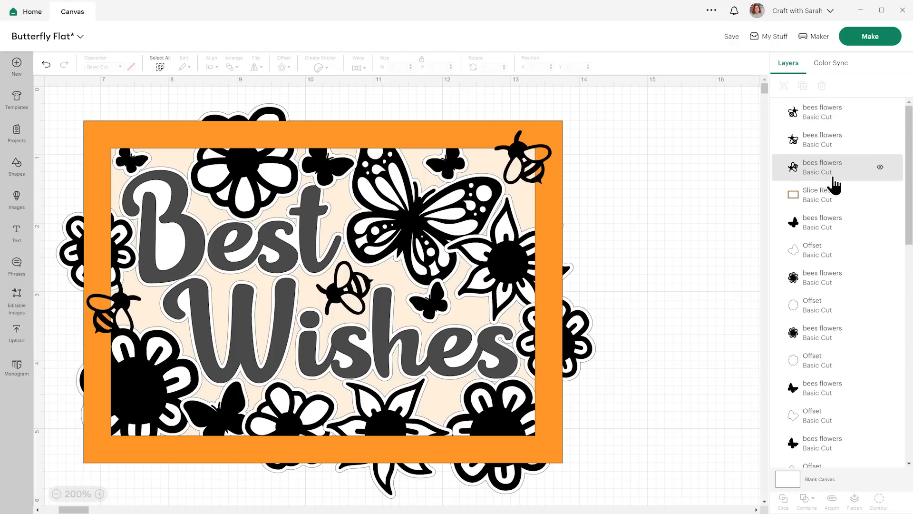
{"action": "left_click", "coordinate": [815, 261]}
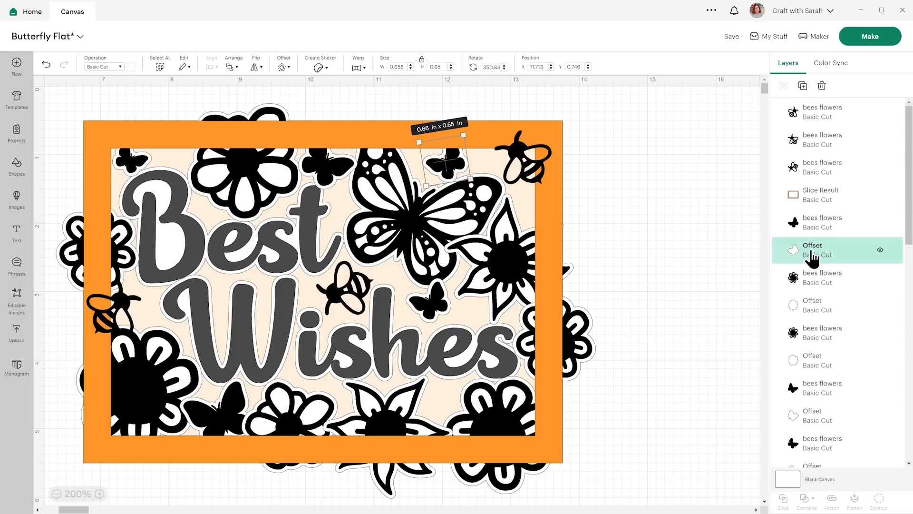
{"action": "left_click", "coordinate": [814, 309], "text": "shift"}
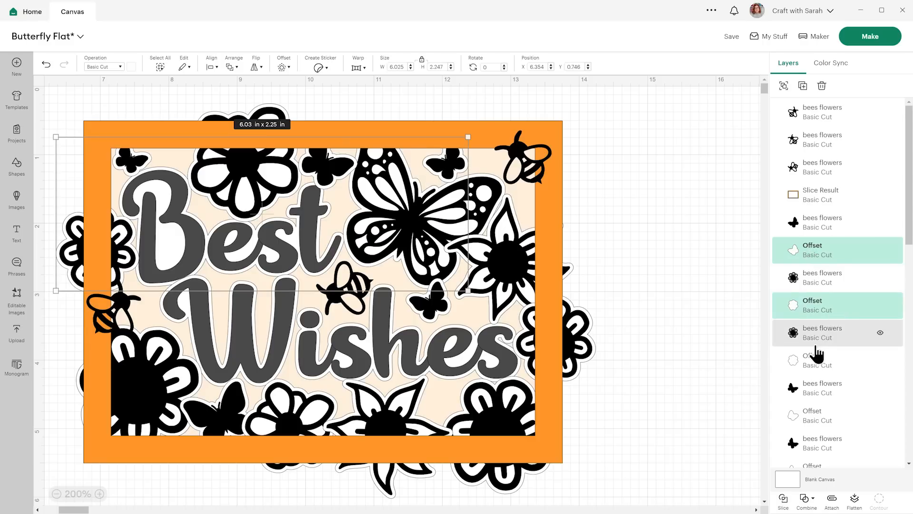
{"action": "left_click", "coordinate": [814, 364], "text": "shift"}
{"action": "scroll", "coordinate": [807, 427], "scroll_direction": "down", "scroll_amount": 4}
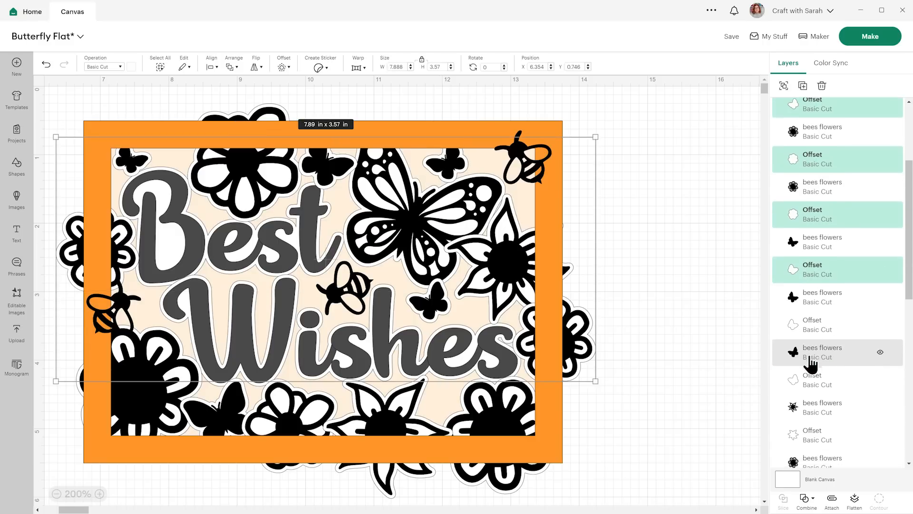
{"action": "left_click", "coordinate": [820, 247], "text": "shift"}
{"action": "left_click", "coordinate": [822, 391], "text": "shift"}
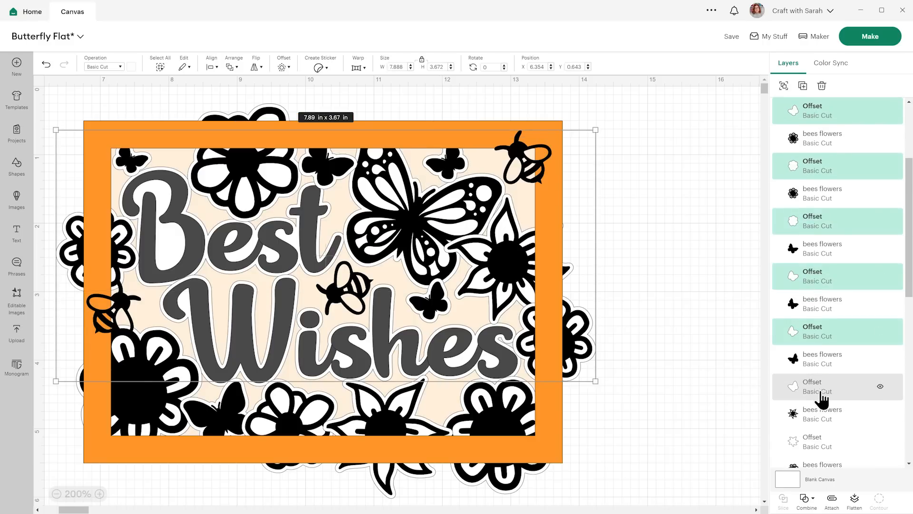
{"action": "left_click", "coordinate": [815, 442], "text": "shift"}
{"action": "scroll", "coordinate": [839, 338], "scroll_direction": "down", "scroll_amount": 7}
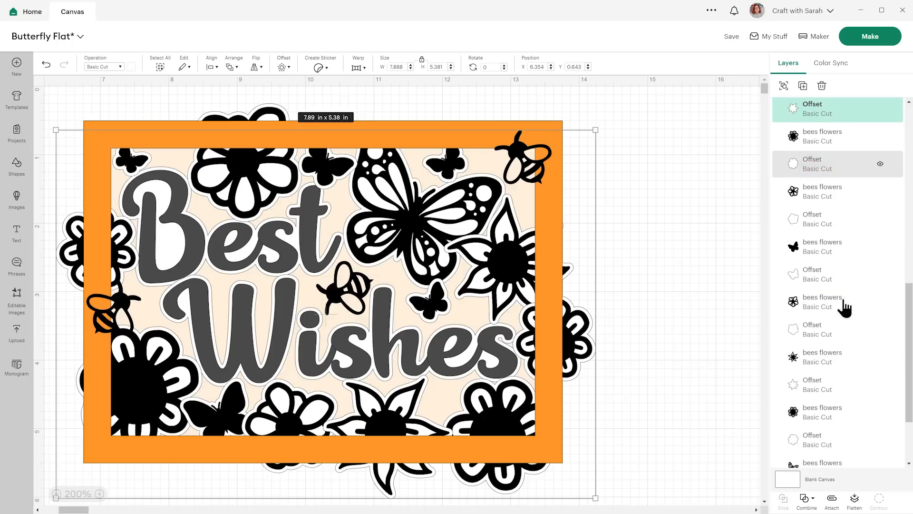
{"action": "left_click", "coordinate": [804, 168], "text": "shift"}
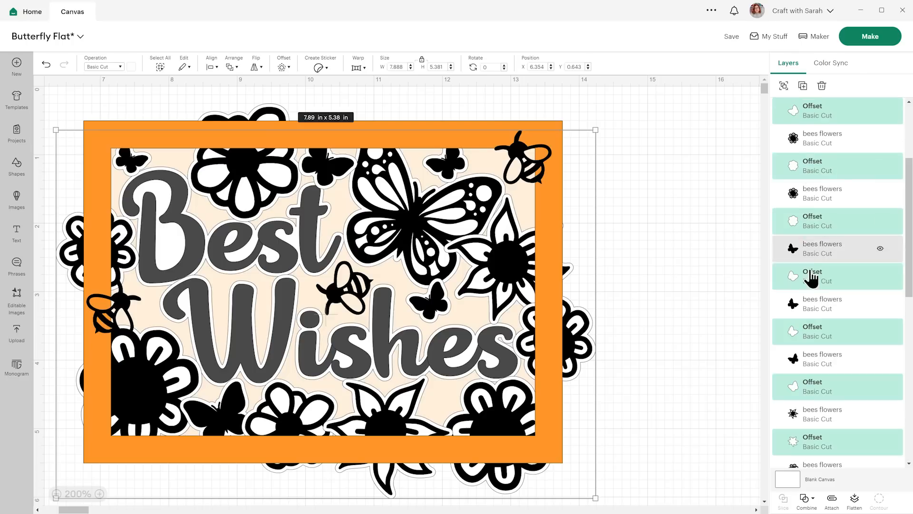
{"action": "scroll", "coordinate": [830, 304], "scroll_direction": "down", "scroll_amount": 6}
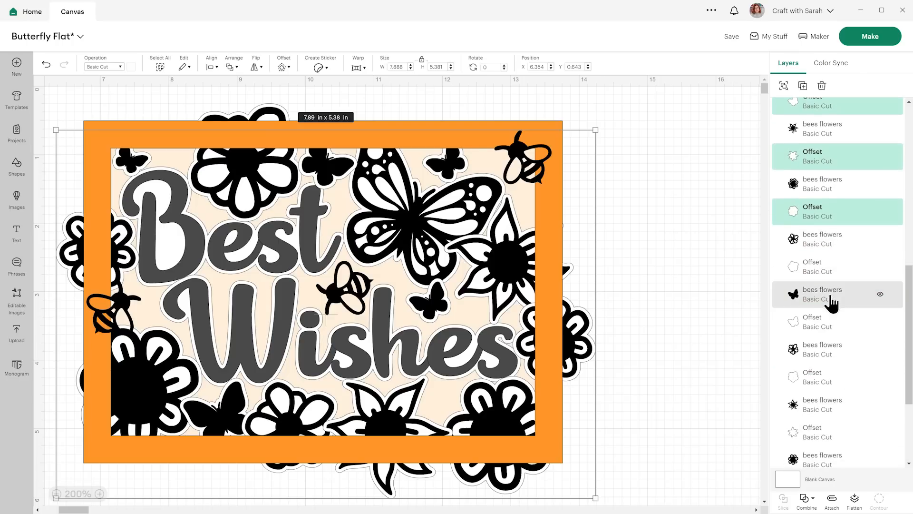
{"action": "left_click", "coordinate": [820, 273], "text": "ctrl"}
{"action": "scroll", "coordinate": [841, 326], "scroll_direction": "down", "scroll_amount": 1}
{"action": "scroll", "coordinate": [841, 326], "scroll_direction": "down", "scroll_amount": 6}
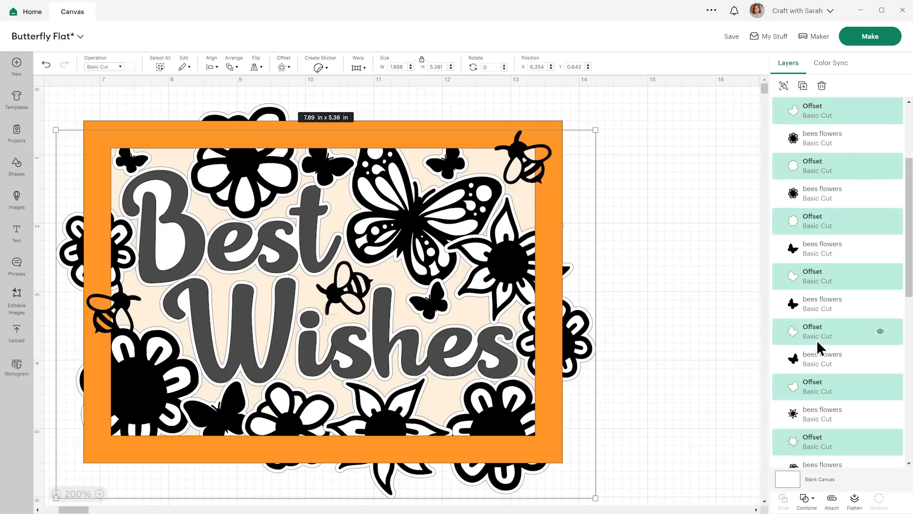
{"action": "left_click", "coordinate": [829, 279], "text": "ctrl"}
{"action": "scroll", "coordinate": [832, 223], "scroll_direction": "down", "scroll_amount": 4}
{"action": "scroll", "coordinate": [847, 164], "scroll_direction": "down", "scroll_amount": 5}
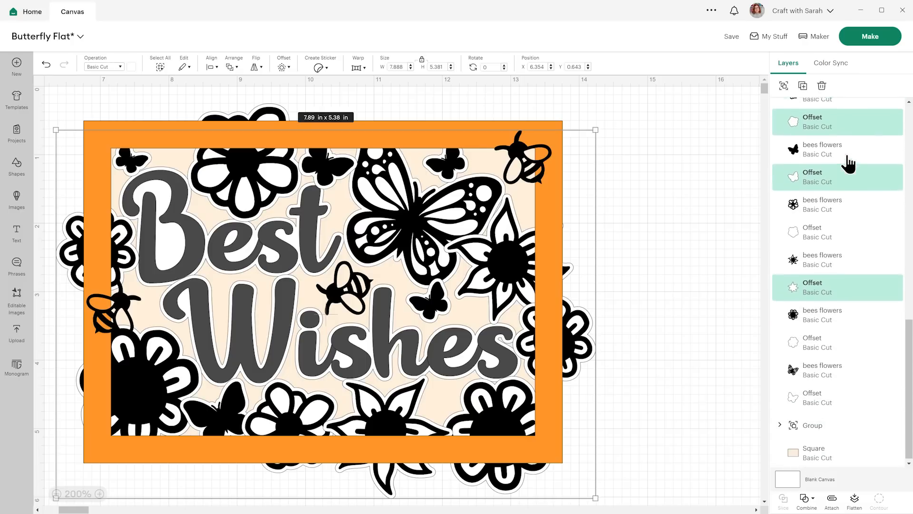
{"action": "left_click", "coordinate": [832, 241], "text": "ctrl"}
{"action": "scroll", "coordinate": [876, 214], "scroll_direction": "down", "scroll_amount": 4}
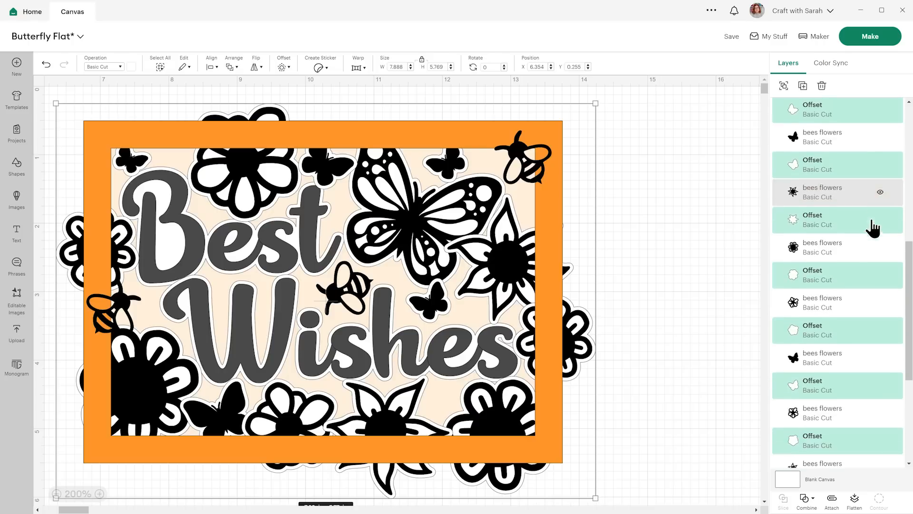
{"action": "left_click", "coordinate": [816, 349], "text": "ctrl"}
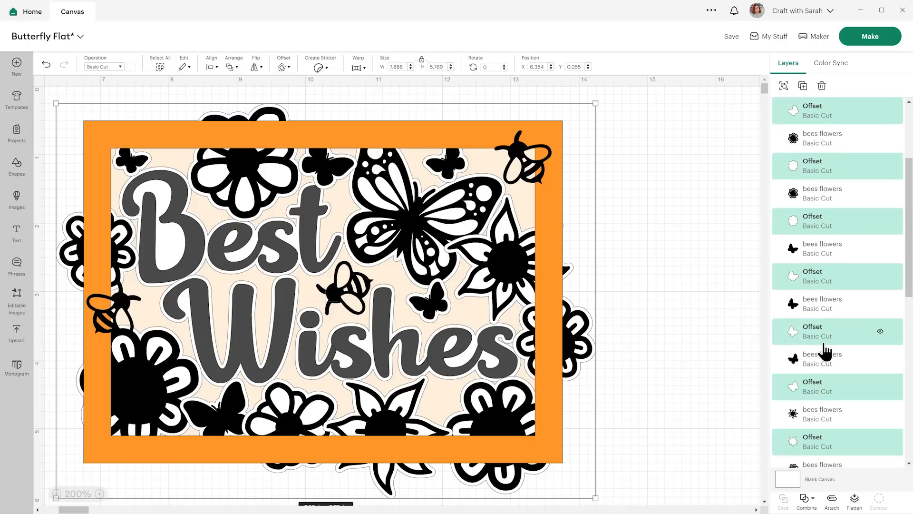
{"action": "left_click", "coordinate": [827, 401], "text": "ctrl"}
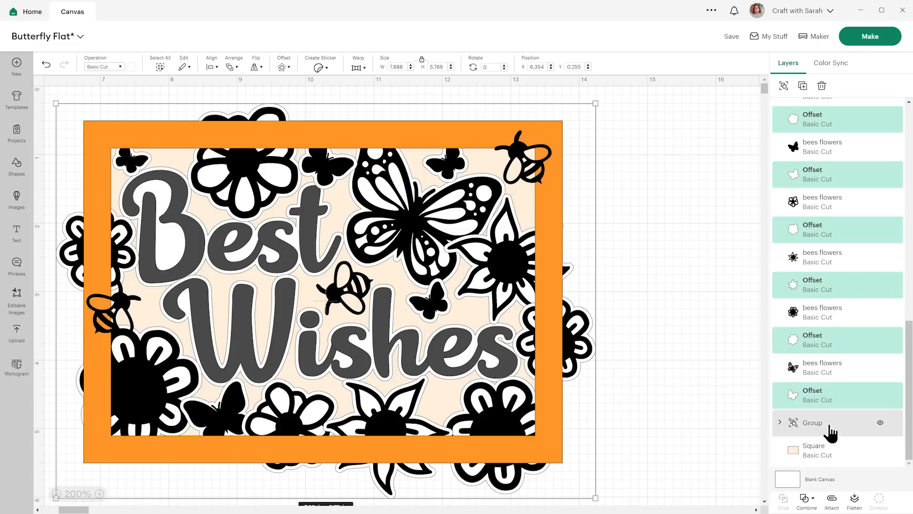
{"action": "left_click", "coordinate": [812, 498]}
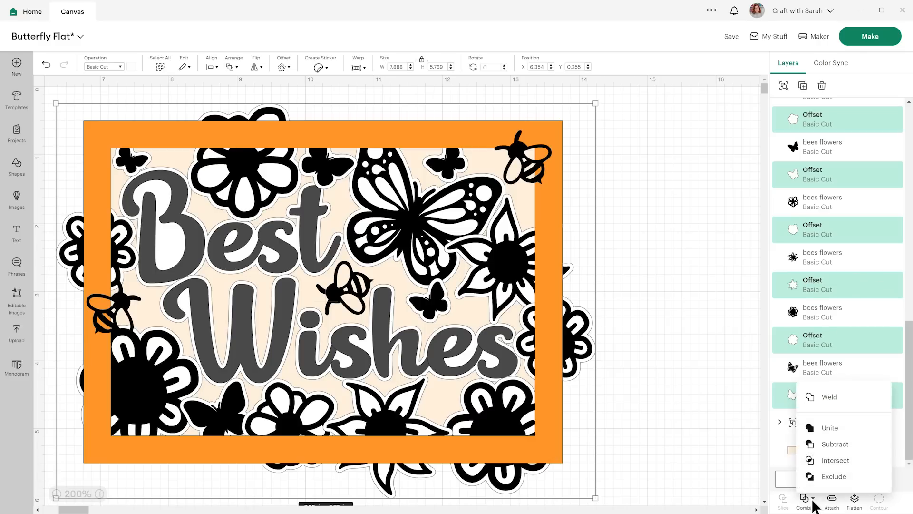
{"action": "left_click", "coordinate": [836, 402]}
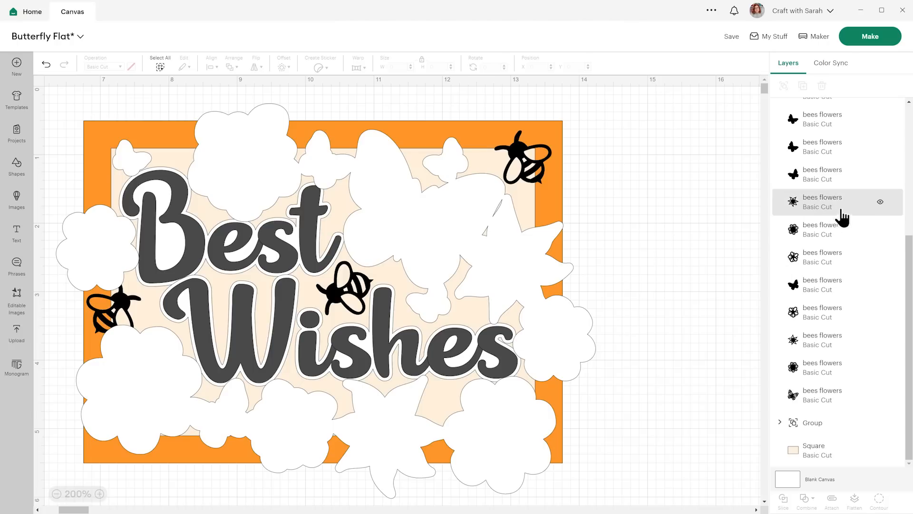
Ungroup the Best Wishes lettering so both words and their offsets become separate layers
{"action": "scroll", "coordinate": [837, 216], "scroll_direction": "up", "scroll_amount": 5}
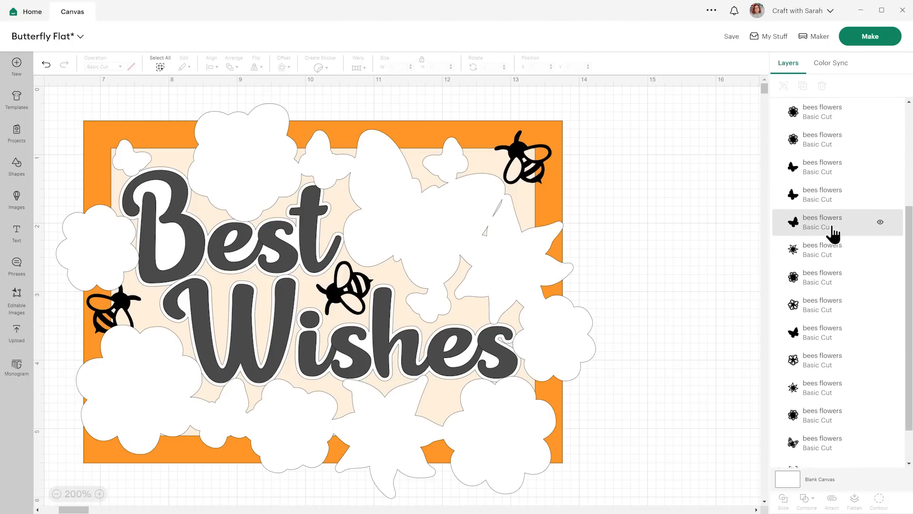
{"action": "scroll", "coordinate": [838, 229], "scroll_direction": "down", "scroll_amount": 5}
{"action": "left_click", "coordinate": [823, 428]}
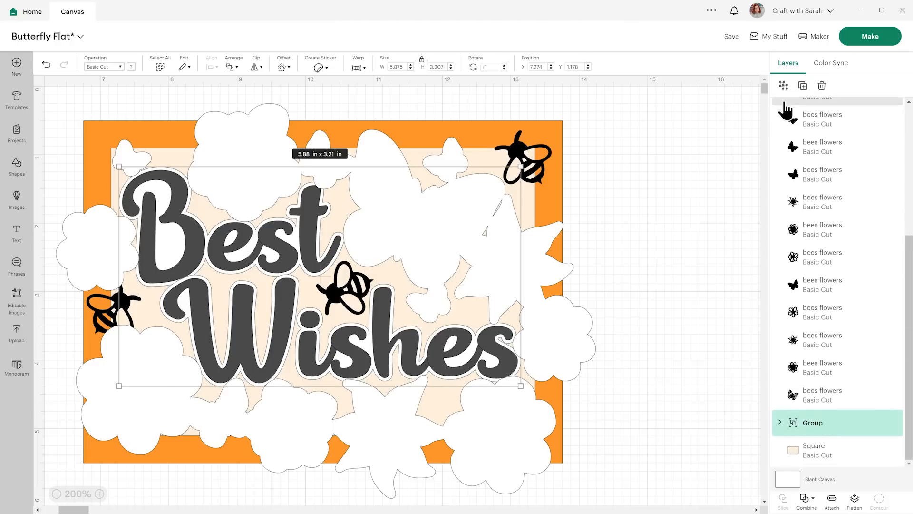
{"action": "scroll", "coordinate": [845, 285], "scroll_direction": "down", "scroll_amount": 2}
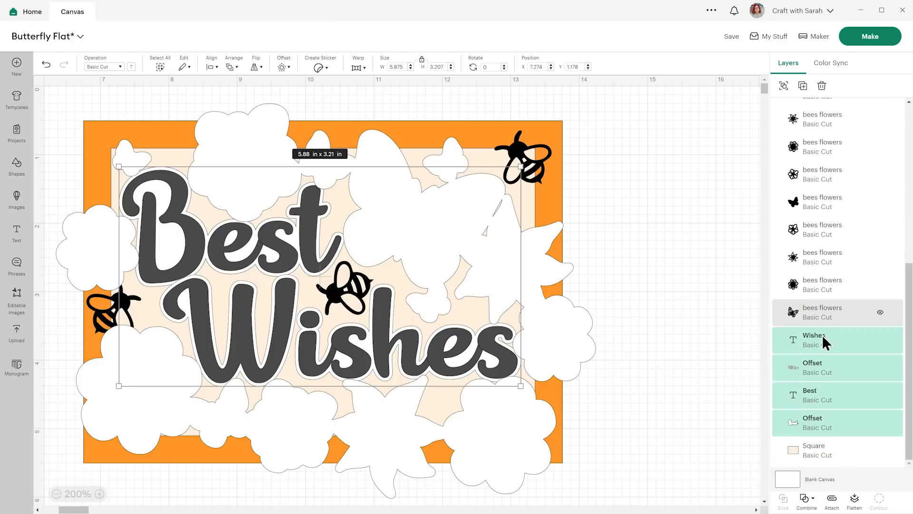
Weld the offsets of Best and Wishes together with the combined butterfly and flower offset shape
{"action": "left_click", "coordinate": [810, 373]}
{"action": "left_click", "coordinate": [818, 426], "text": "ctrl"}
{"action": "scroll", "coordinate": [861, 205], "scroll_direction": "up", "scroll_amount": 10}
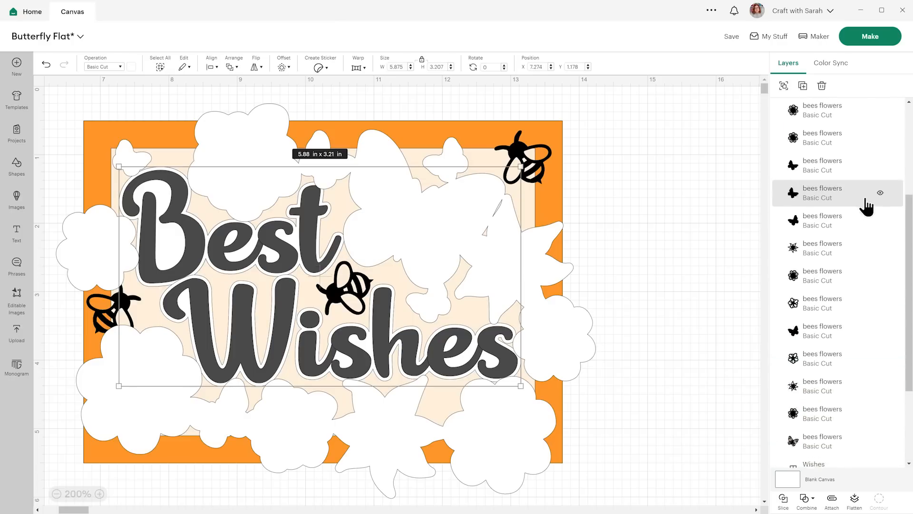
{"action": "left_click", "coordinate": [829, 119]}
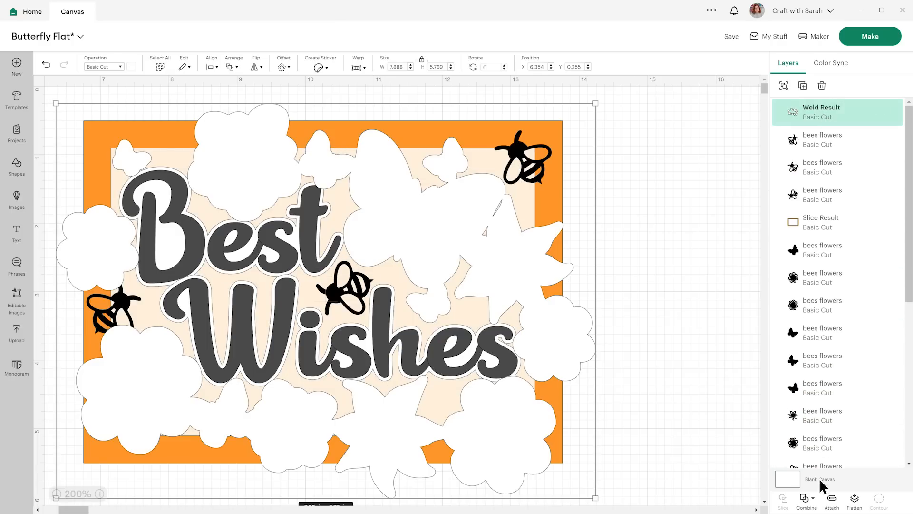
{"action": "left_click", "coordinate": [810, 500]}
{"action": "left_click", "coordinate": [830, 404]}
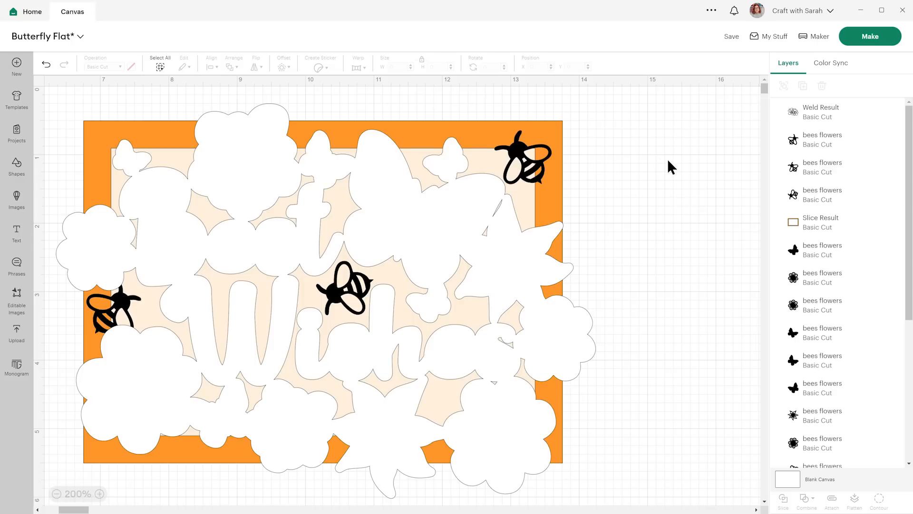
Add a square stretched into a bar about 7.52 by 0.68 in and place it across the card's upper edge
{"action": "left_click", "coordinate": [24, 175]}
{"action": "left_click", "coordinate": [136, 228]}
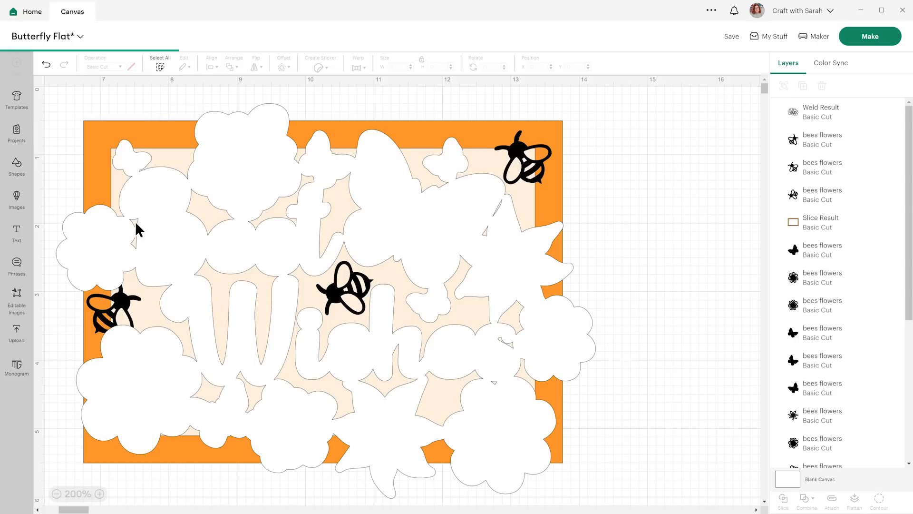
{"action": "left_click_drag", "start_coordinate": [205, 191], "coordinate": [587, 191]}
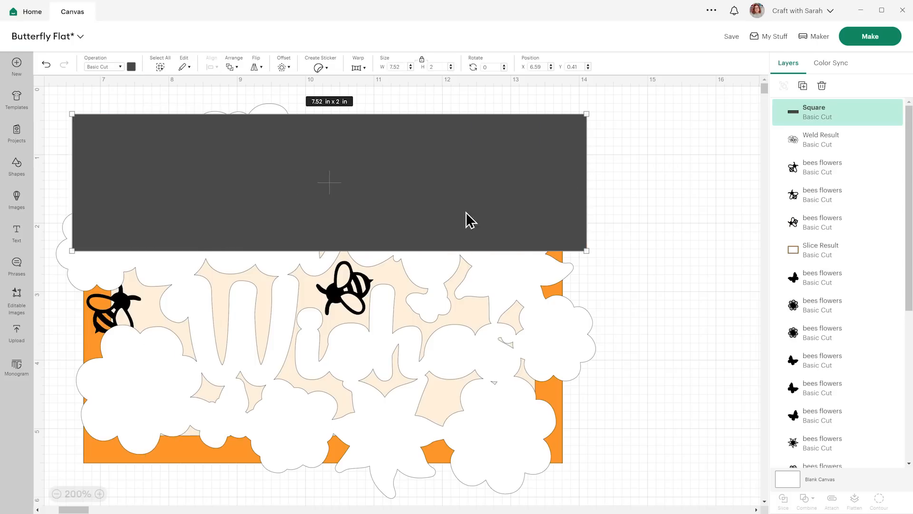
{"action": "left_click_drag", "start_coordinate": [436, 244], "coordinate": [417, 121]}
{"action": "left_click_drag", "start_coordinate": [356, 109], "coordinate": [384, 138]}
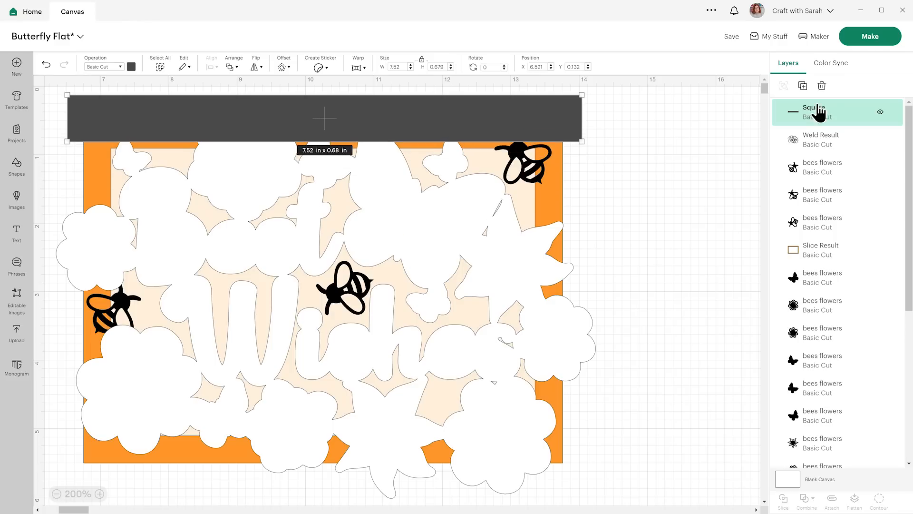
Duplicate the bar, place the copy across the card's lower edge, and increase its height to about 1.21 in
{"action": "left_click", "coordinate": [803, 86]}
{"action": "left_click_drag", "start_coordinate": [336, 161], "coordinate": [345, 467]}
{"action": "scroll", "coordinate": [401, 476], "scroll_direction": "down", "scroll_amount": 2}
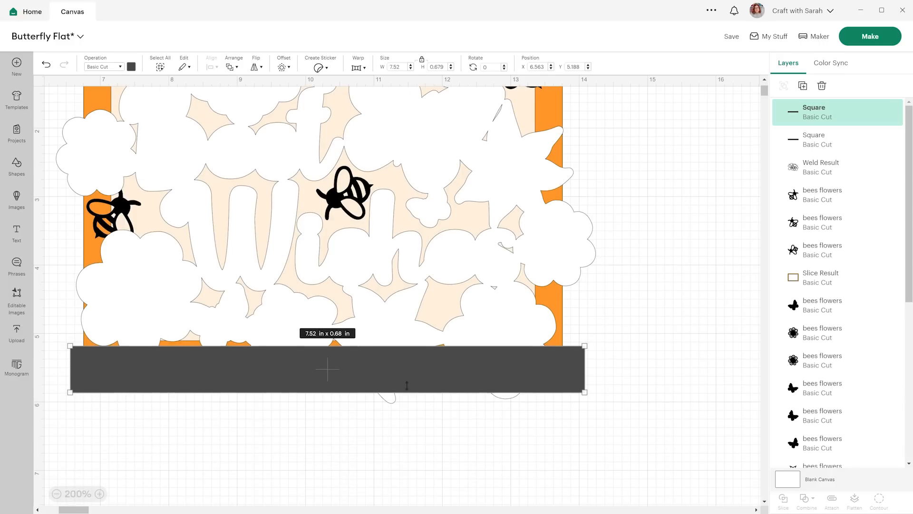
{"action": "left_click_drag", "start_coordinate": [406, 392], "coordinate": [408, 429]}
{"action": "scroll", "coordinate": [497, 412], "scroll_direction": "up", "scroll_amount": 1}
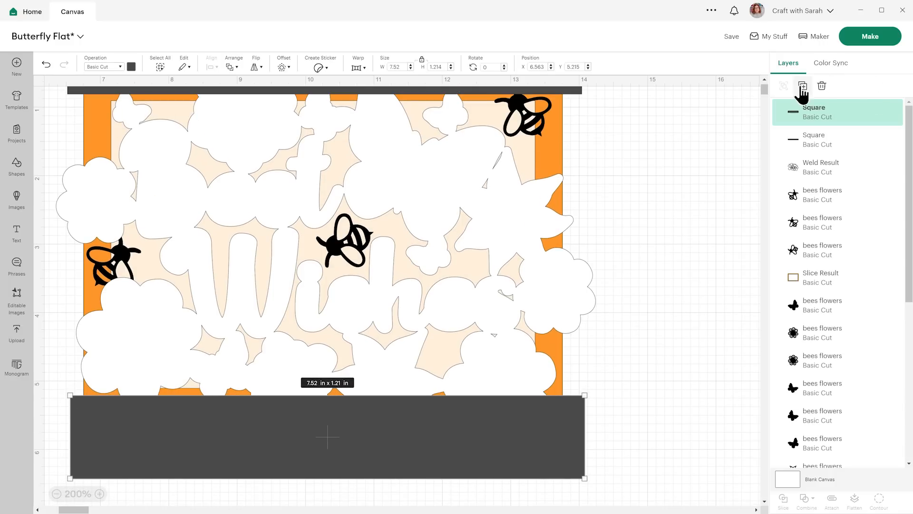
Duplicate the lower bar rotated 90°, shorten it to about 5.07 in, and place copies over the card's right and left edges
{"action": "left_click", "coordinate": [803, 86]}
{"action": "type", "text": "90"}
{"action": "key", "text": "Return"}
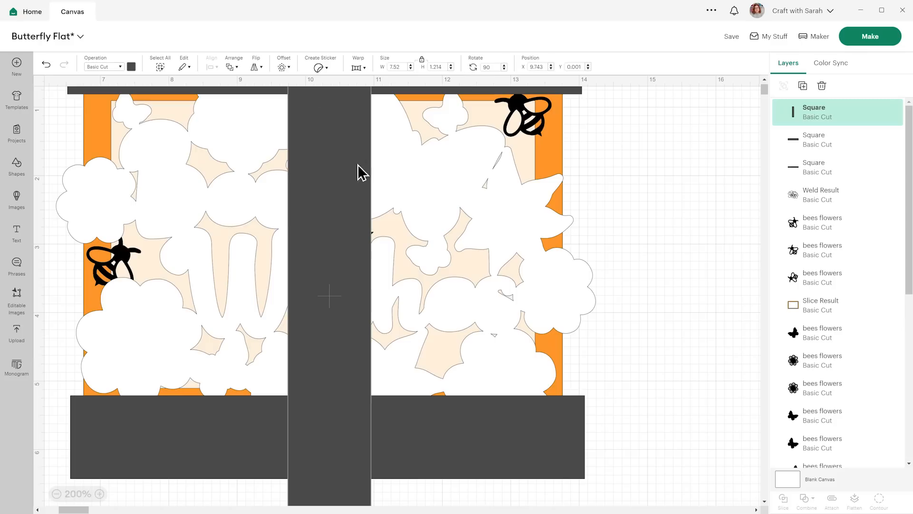
{"action": "left_click_drag", "start_coordinate": [357, 166], "coordinate": [341, 239]}
{"action": "left_click_drag", "start_coordinate": [336, 125], "coordinate": [335, 296]}
{"action": "left_click_drag", "start_coordinate": [328, 347], "coordinate": [587, 133]}
{"action": "left_click", "coordinate": [803, 86]}
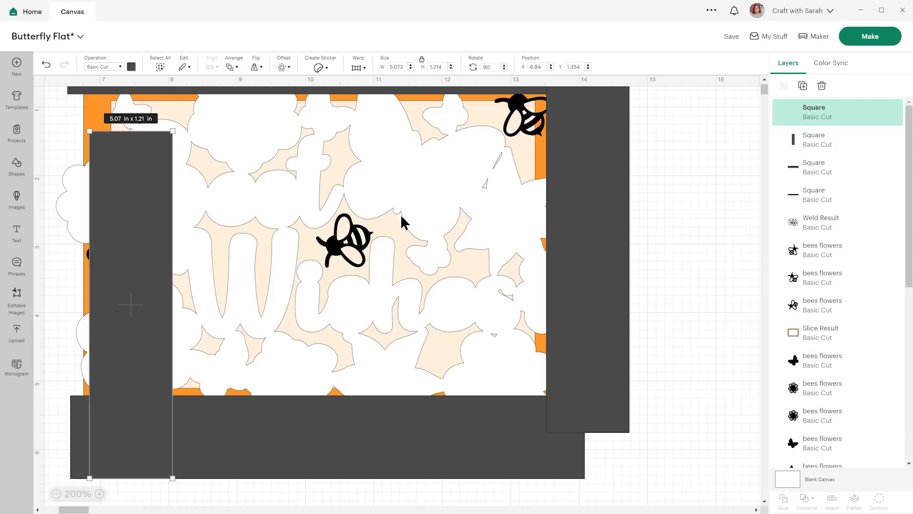
{"action": "left_click_drag", "start_coordinate": [155, 253], "coordinate": [88, 214]}
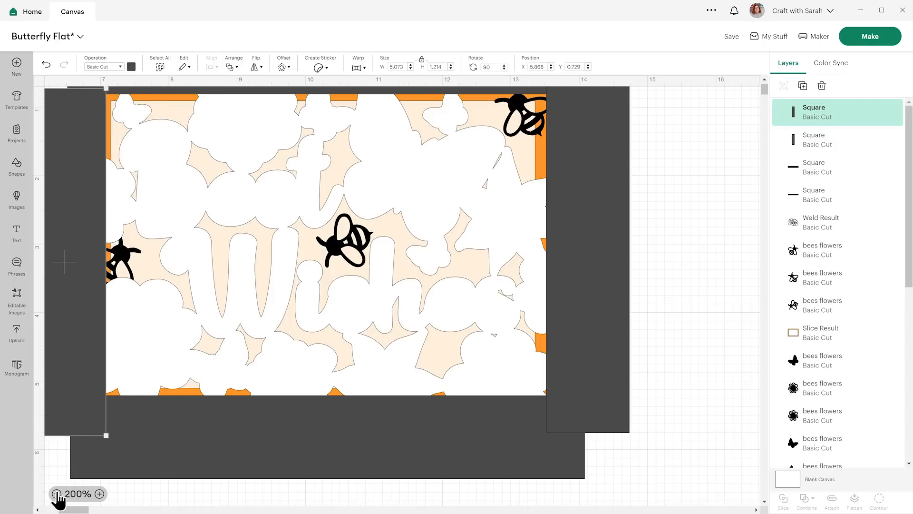
Select all four square bars surrounding the card
{"action": "left_click", "coordinate": [55, 495]}
{"action": "left_click", "coordinate": [819, 143], "text": "shift"}
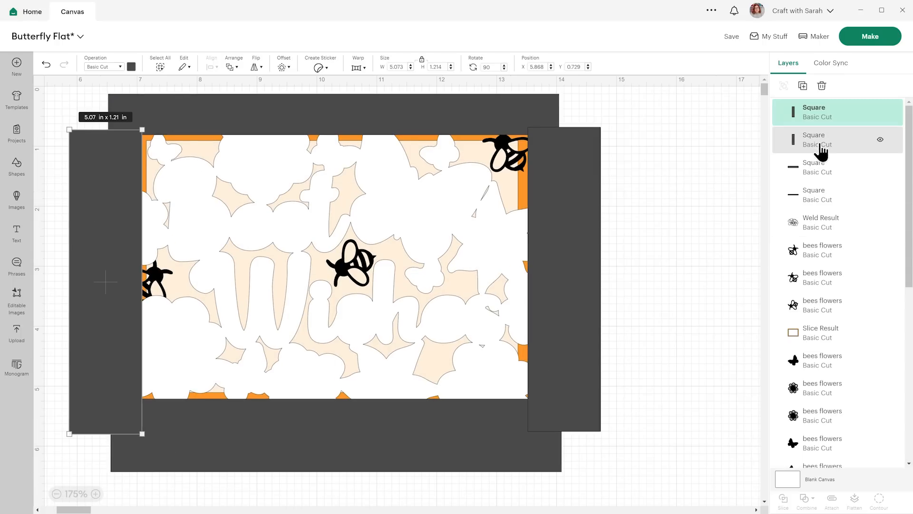
{"action": "left_click", "coordinate": [814, 169], "text": "shift"}
{"action": "left_click", "coordinate": [814, 195], "text": "shift"}
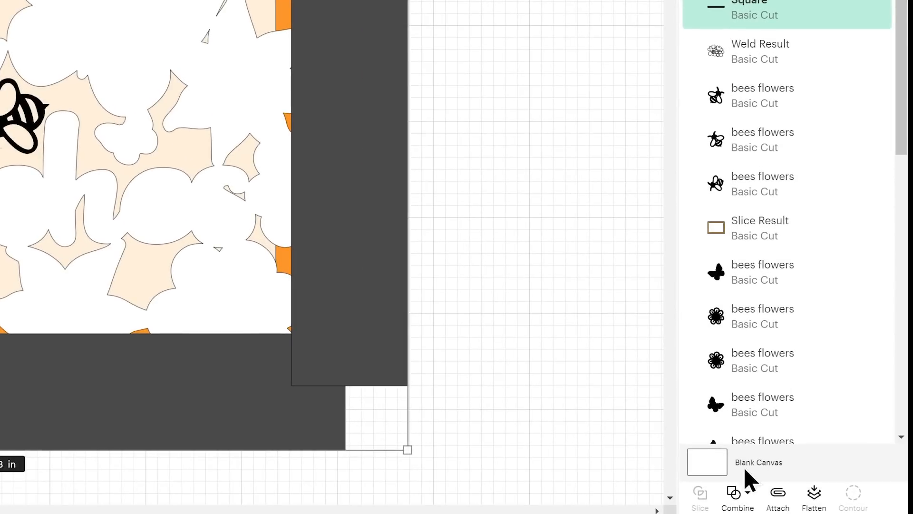
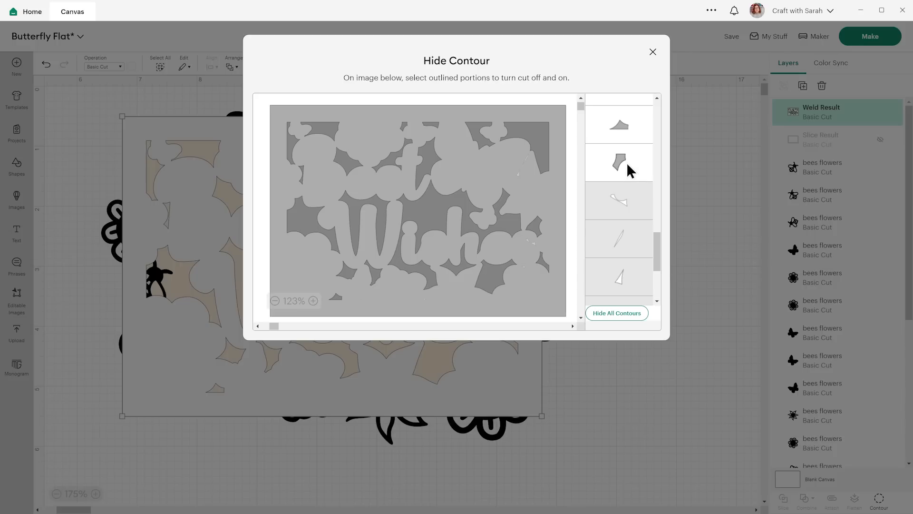
Hide the small sliver contour near the left of the upper word in the white weld result, and hide that layer
{"action": "left_click", "coordinate": [302, 183]}
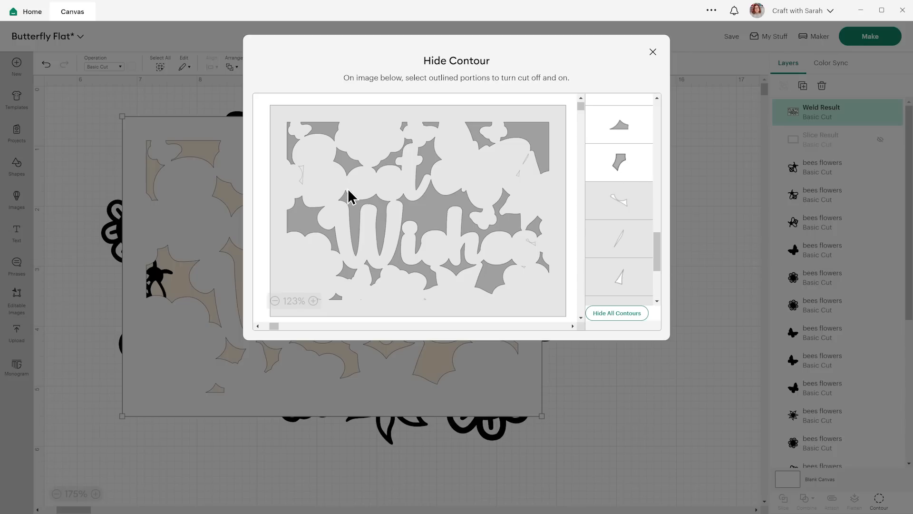
{"action": "left_click", "coordinate": [652, 52]}
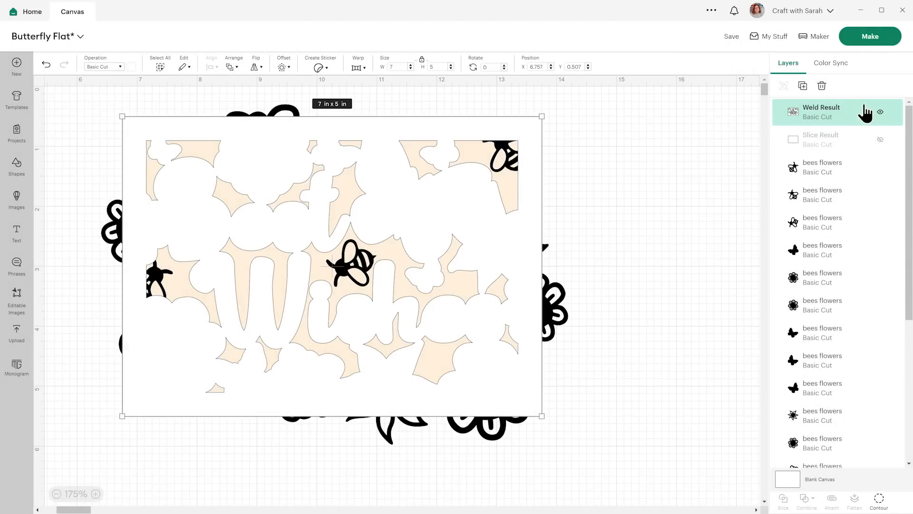
{"action": "left_click", "coordinate": [881, 113]}
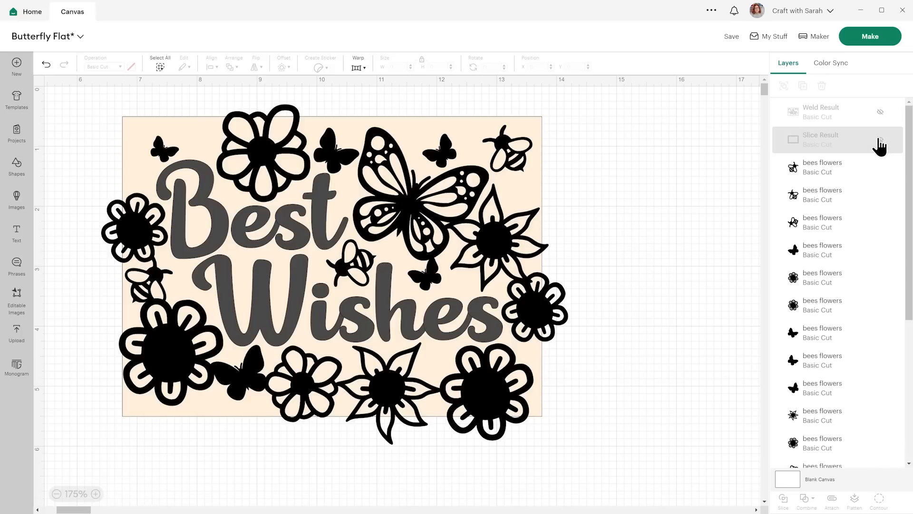
Hide the three bee layers
{"action": "left_click", "coordinate": [881, 169]}
{"action": "left_click", "coordinate": [881, 195]}
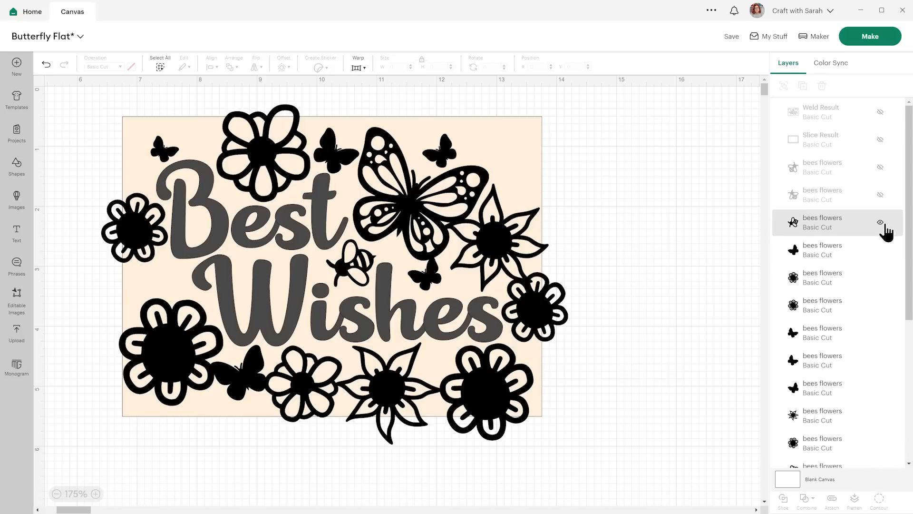
{"action": "left_click", "coordinate": [880, 222]}
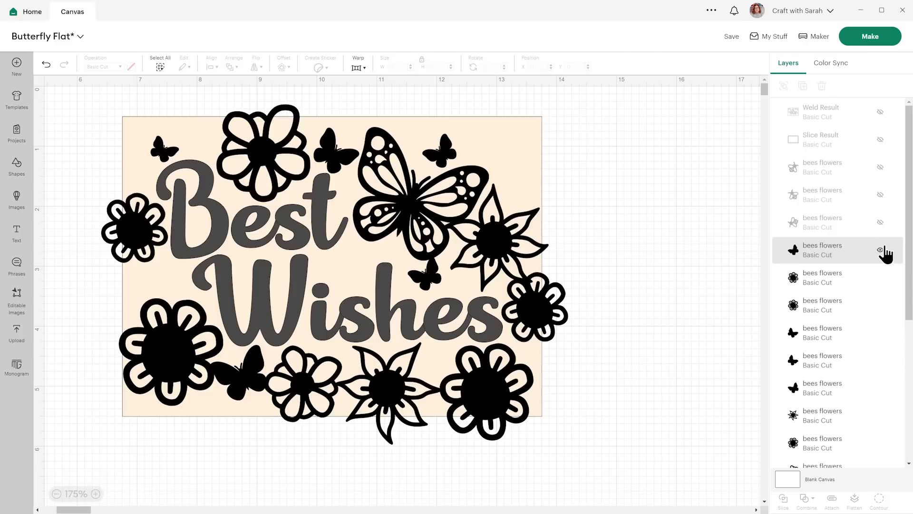
Try the orange frame layer in black, undo the colour change, and hide the frame again
{"action": "left_click", "coordinate": [880, 139]}
{"action": "left_click", "coordinate": [849, 147]}
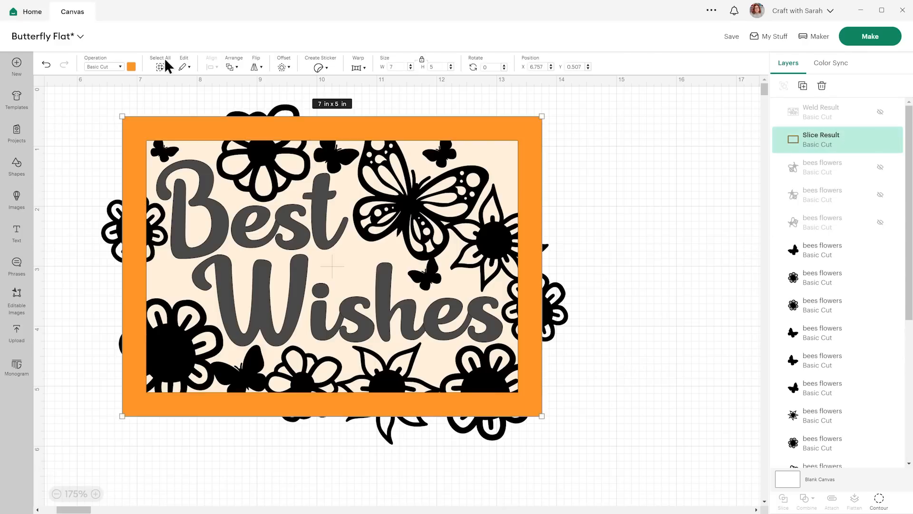
{"action": "left_click", "coordinate": [132, 67]}
{"action": "left_click", "coordinate": [165, 109]}
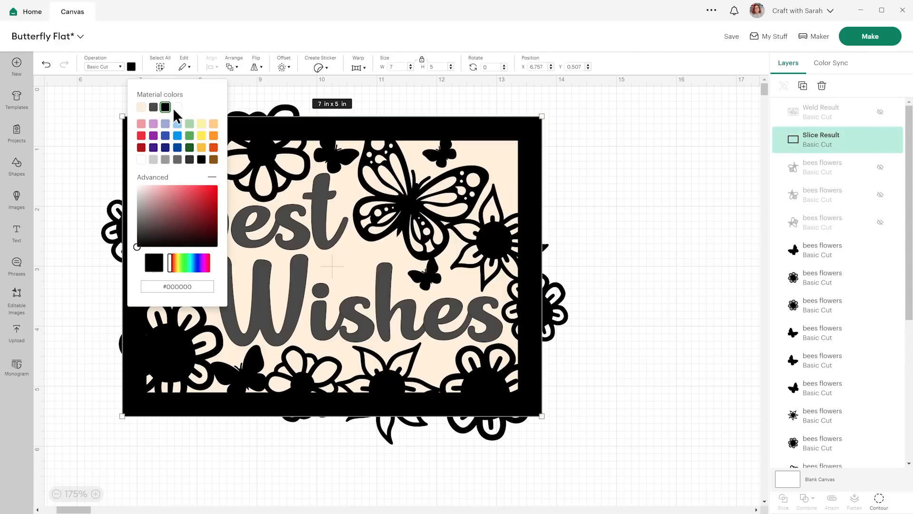
{"action": "left_click", "coordinate": [834, 152]}
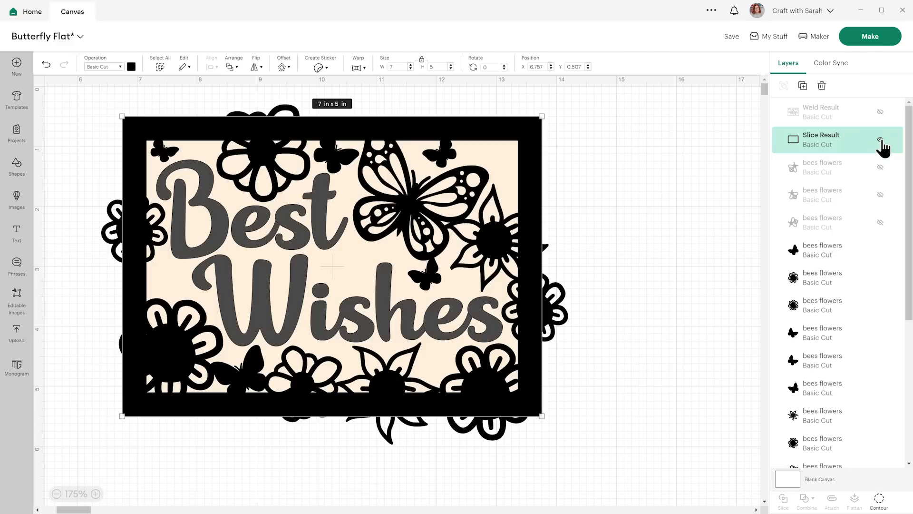
{"action": "left_click", "coordinate": [46, 64]}
{"action": "left_click", "coordinate": [881, 139]}
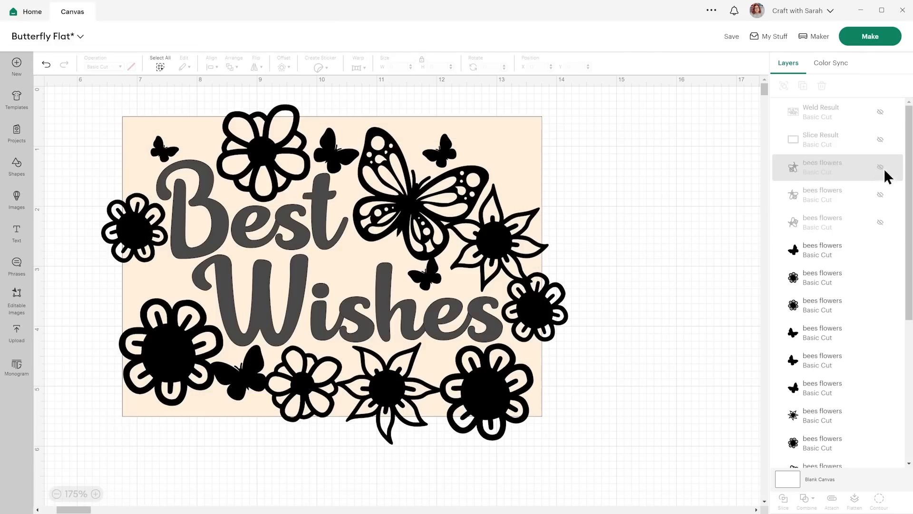
Weld all visible flower and butterfly layers together with the Wishes and Best text into one shape
{"action": "left_click", "coordinate": [845, 257]}
{"action": "scroll", "coordinate": [845, 260], "scroll_direction": "down", "scroll_amount": 1}
{"action": "left_click", "coordinate": [840, 238], "text": "shift"}
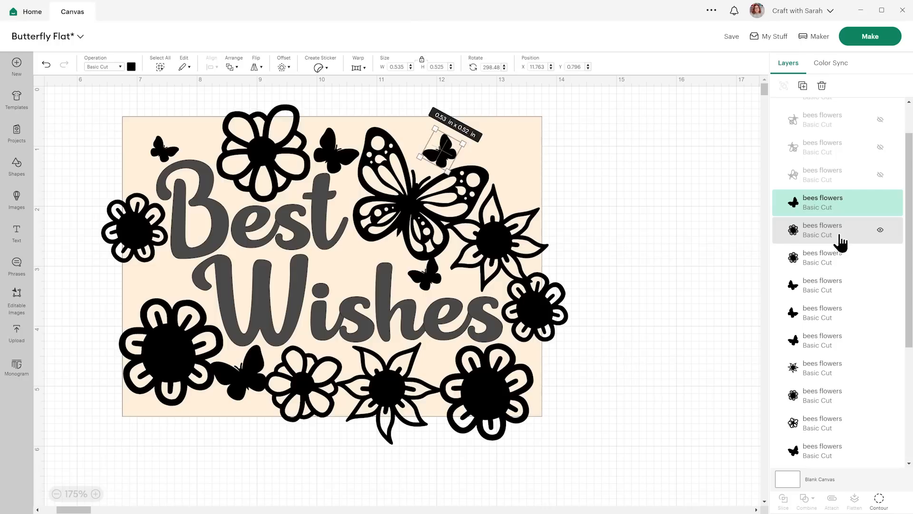
{"action": "left_click", "coordinate": [837, 260], "text": "shift"}
{"action": "left_click", "coordinate": [824, 295], "text": "shift"}
{"action": "left_click", "coordinate": [821, 316], "text": "shift"}
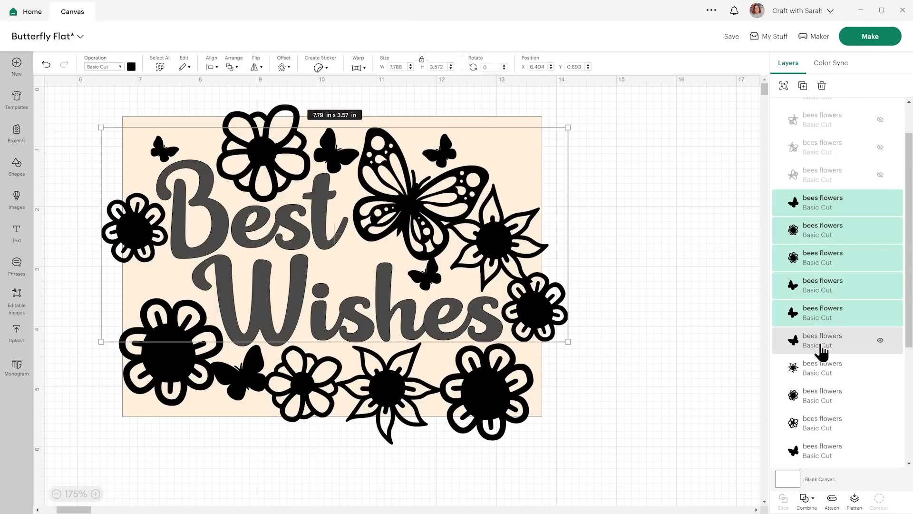
{"action": "left_click", "coordinate": [821, 347], "text": "shift"}
{"action": "left_click", "coordinate": [821, 378], "text": "shift"}
{"action": "left_click", "coordinate": [822, 397], "text": "shift"}
{"action": "scroll", "coordinate": [823, 380], "scroll_direction": "down", "scroll_amount": 2}
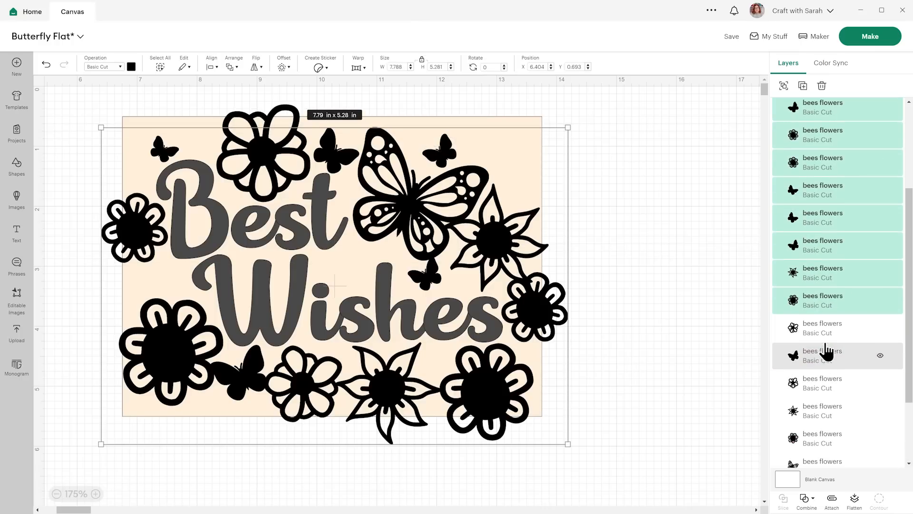
{"action": "left_click", "coordinate": [824, 333], "text": "shift"}
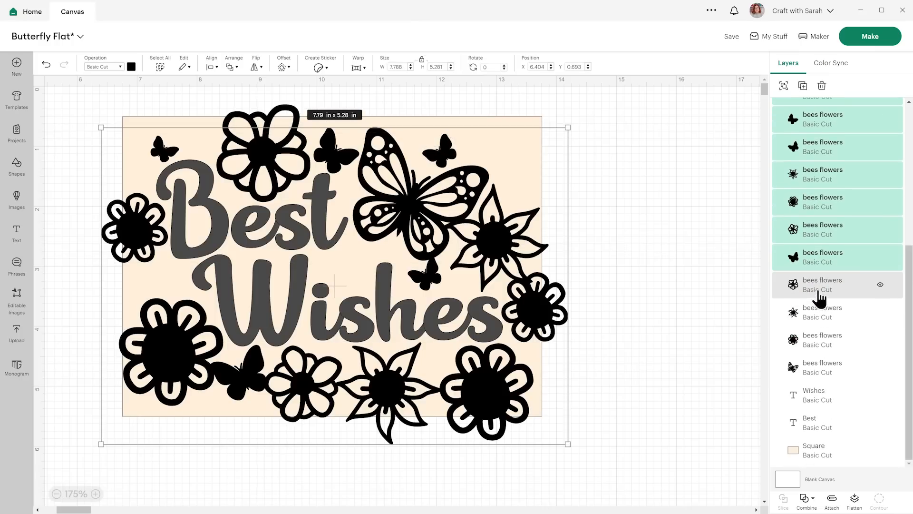
{"action": "left_click", "coordinate": [817, 346], "text": "shift"}
{"action": "scroll", "coordinate": [821, 362], "scroll_direction": "down", "scroll_amount": 2}
{"action": "left_click", "coordinate": [822, 361], "text": "shift"}
{"action": "scroll", "coordinate": [815, 372], "scroll_direction": "up", "scroll_amount": 2}
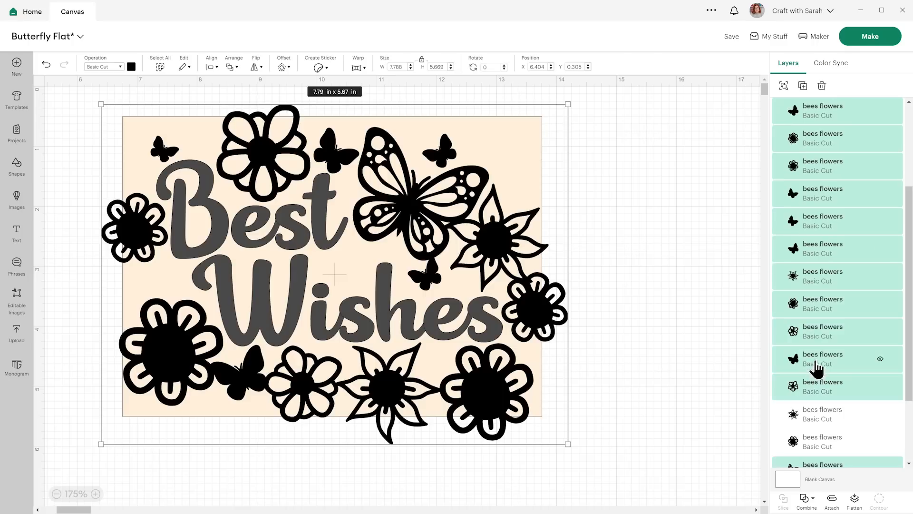
{"action": "left_click", "coordinate": [820, 440], "text": "shift"}
{"action": "left_click", "coordinate": [825, 417], "text": "shift"}
{"action": "scroll", "coordinate": [826, 378], "scroll_direction": "down", "scroll_amount": 2}
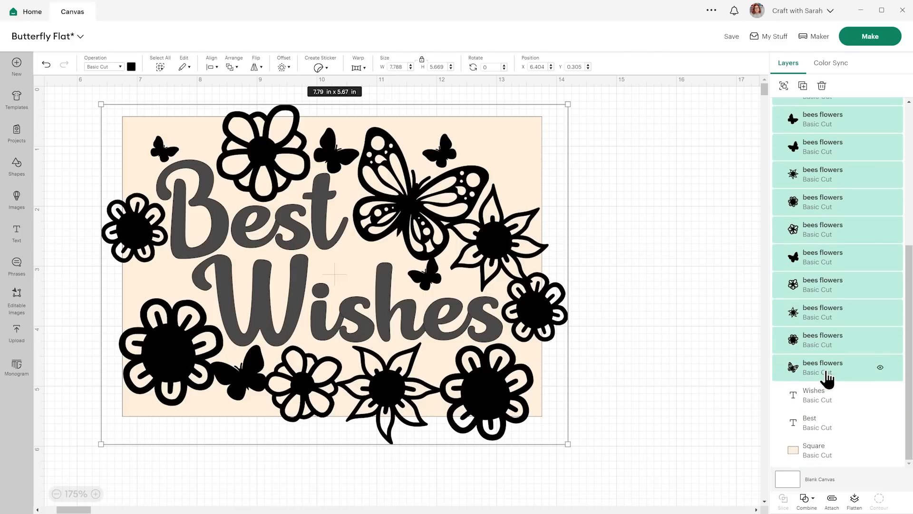
{"action": "left_click", "coordinate": [834, 398], "text": "shift"}
{"action": "scroll", "coordinate": [834, 412], "scroll_direction": "up", "scroll_amount": 2}
{"action": "scroll", "coordinate": [827, 430], "scroll_direction": "down", "scroll_amount": 2}
{"action": "scroll", "coordinate": [825, 433], "scroll_direction": "up", "scroll_amount": 2}
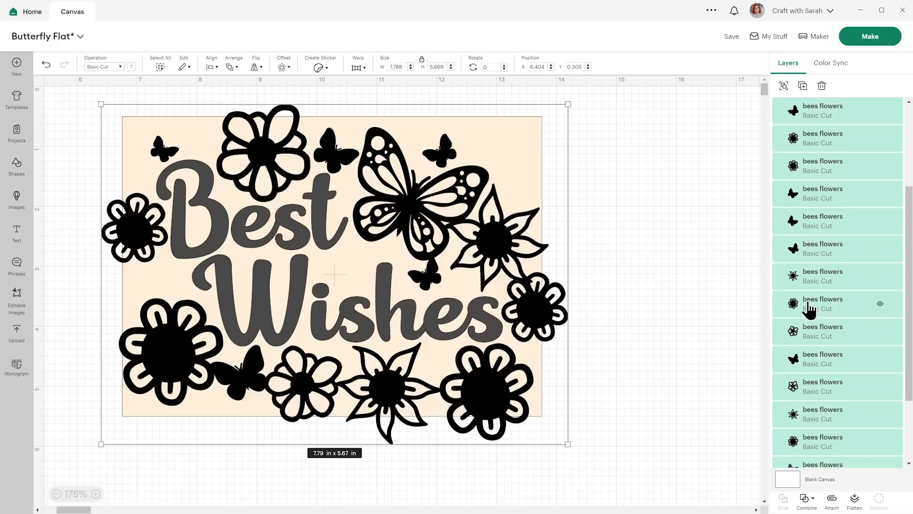
{"action": "scroll", "coordinate": [809, 310], "scroll_direction": "down", "scroll_amount": 1}
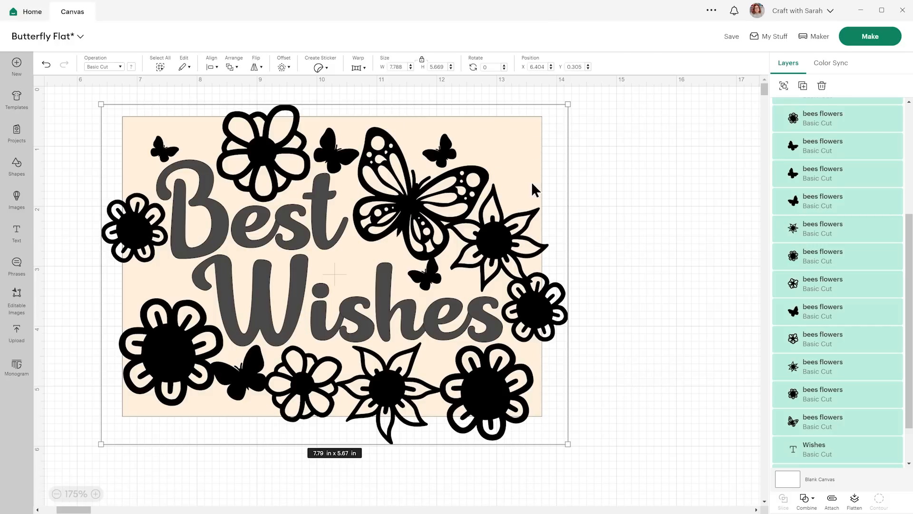
{"action": "scroll", "coordinate": [871, 416], "scroll_direction": "down", "scroll_amount": 2}
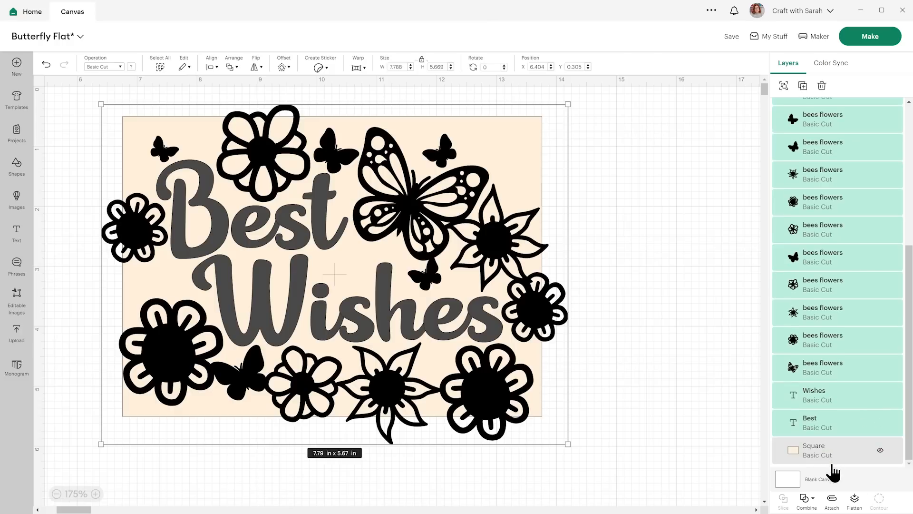
{"action": "left_click", "coordinate": [809, 504]}
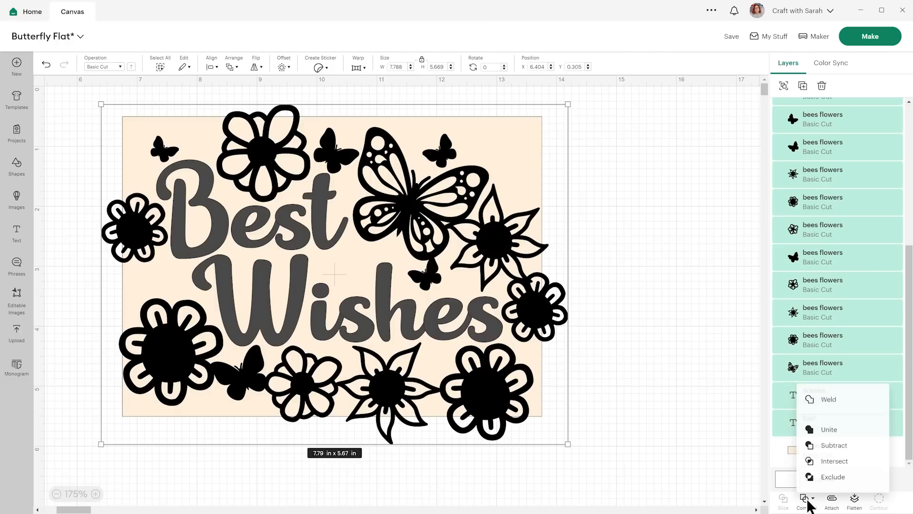
{"action": "left_click", "coordinate": [835, 400]}
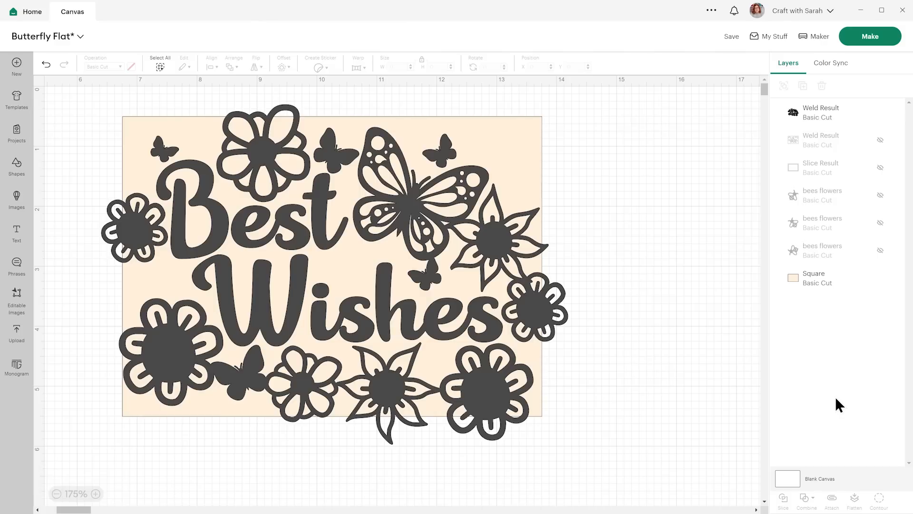
Recolour the welded flower, butterfly and text artwork black, and show the orange frame layer
{"action": "left_click", "coordinate": [820, 114]}
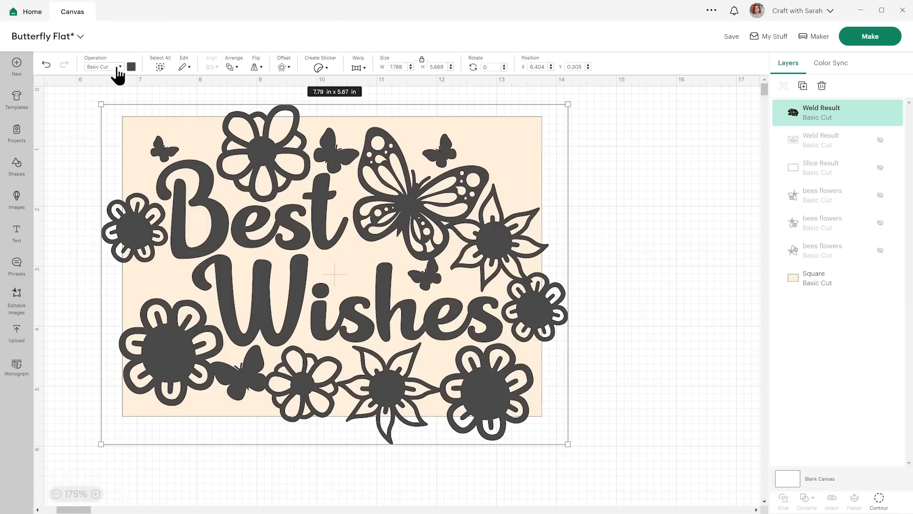
{"action": "left_click", "coordinate": [118, 66]}
{"action": "left_click", "coordinate": [130, 66]}
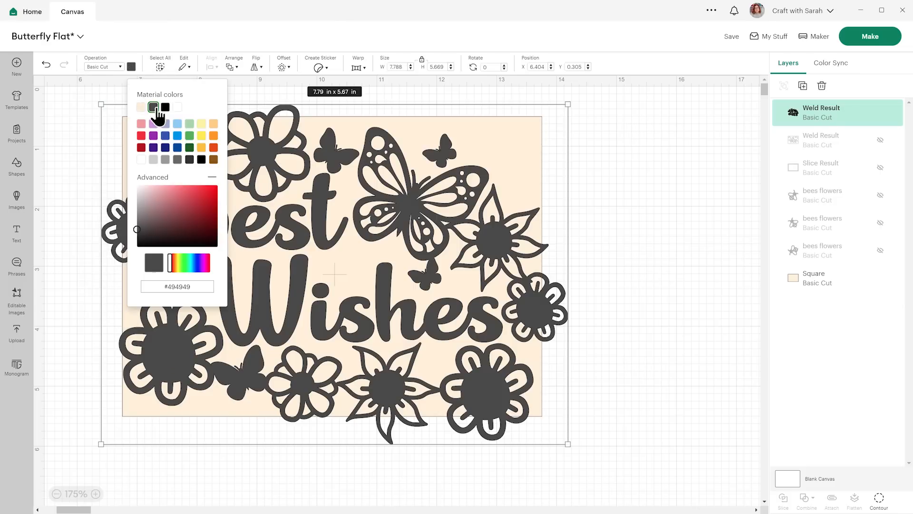
{"action": "left_click", "coordinate": [165, 108]}
{"action": "left_click", "coordinate": [664, 190]}
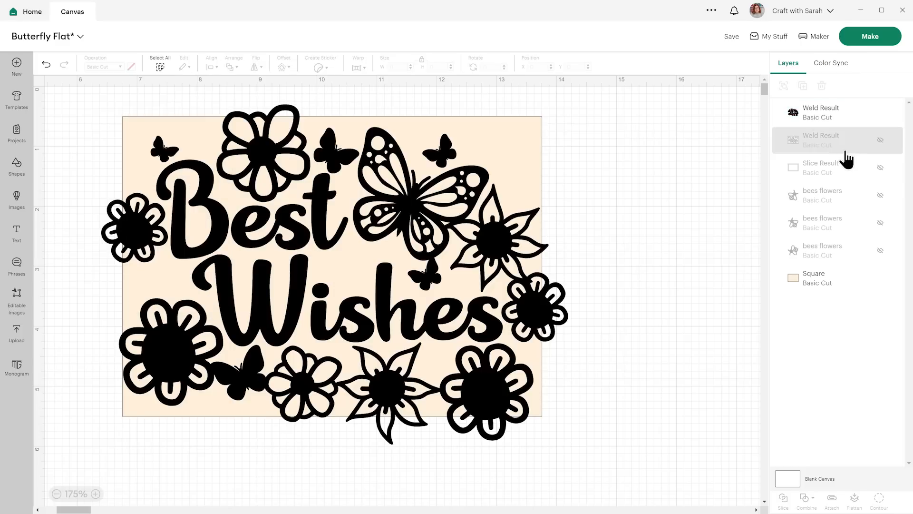
{"action": "left_click", "coordinate": [881, 168]}
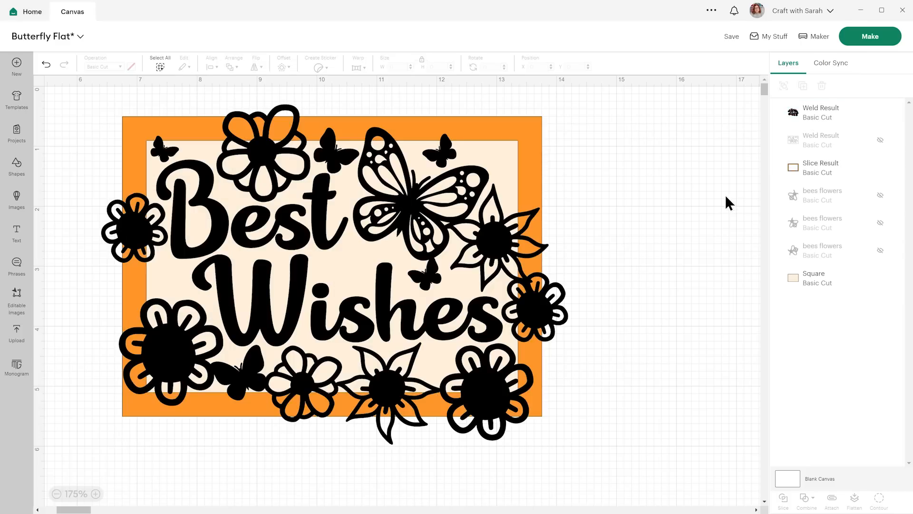
Add a rectangle about 7.6 by 0.78 in over the artwork's upper overhang, and duplicate it at about 1.08 in tall over the lower overhang
{"action": "left_click", "coordinate": [17, 165]}
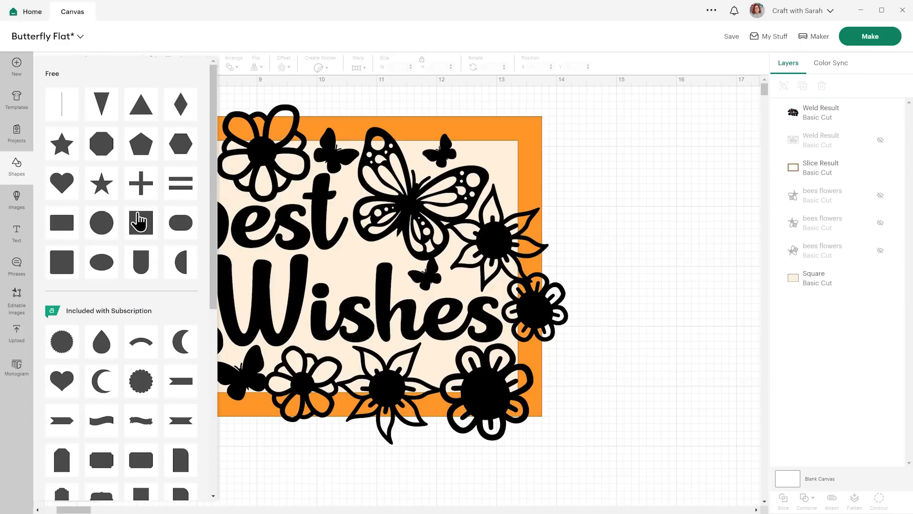
{"action": "left_click", "coordinate": [138, 221]}
{"action": "left_click_drag", "start_coordinate": [194, 175], "coordinate": [497, 171]}
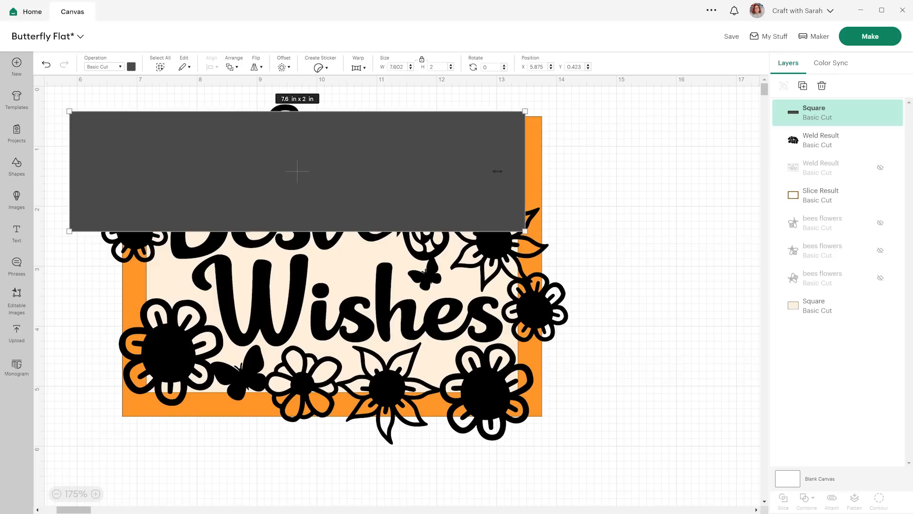
{"action": "left_click_drag", "start_coordinate": [384, 223], "coordinate": [313, 112]}
{"action": "left_click_drag", "start_coordinate": [321, 150], "coordinate": [322, 116]}
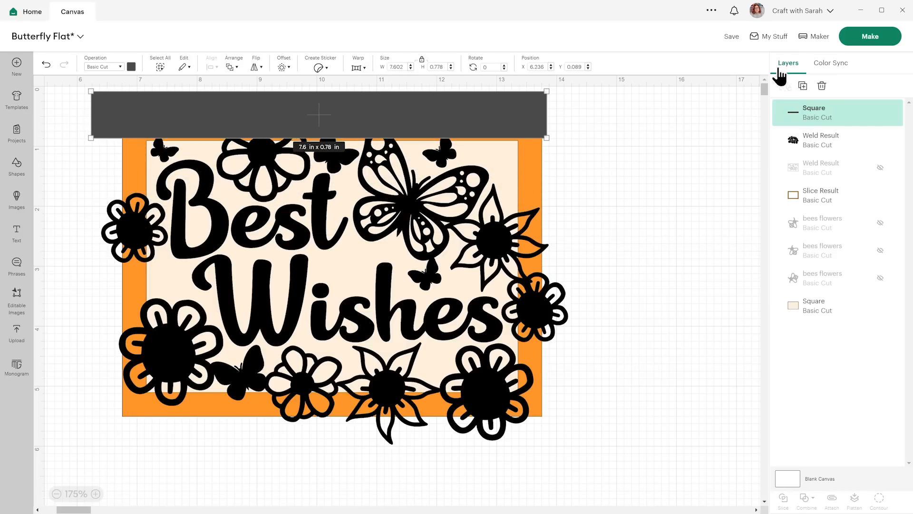
{"action": "left_click", "coordinate": [803, 87]}
{"action": "left_click_drag", "start_coordinate": [330, 155], "coordinate": [377, 461]}
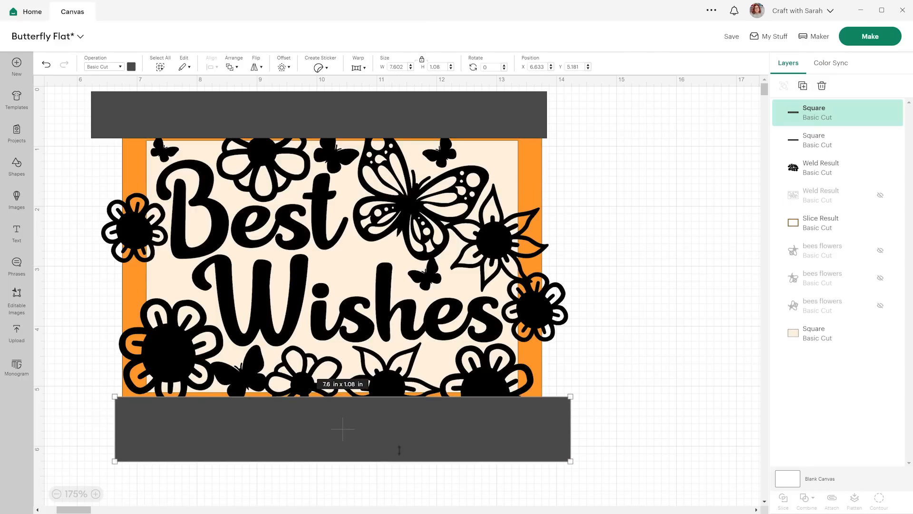
Duplicate the bar, rotate it 90 degrees, widen it to about 1.41 in over the right overhang, and copy it over the left overhang
{"action": "left_click", "coordinate": [803, 87]}
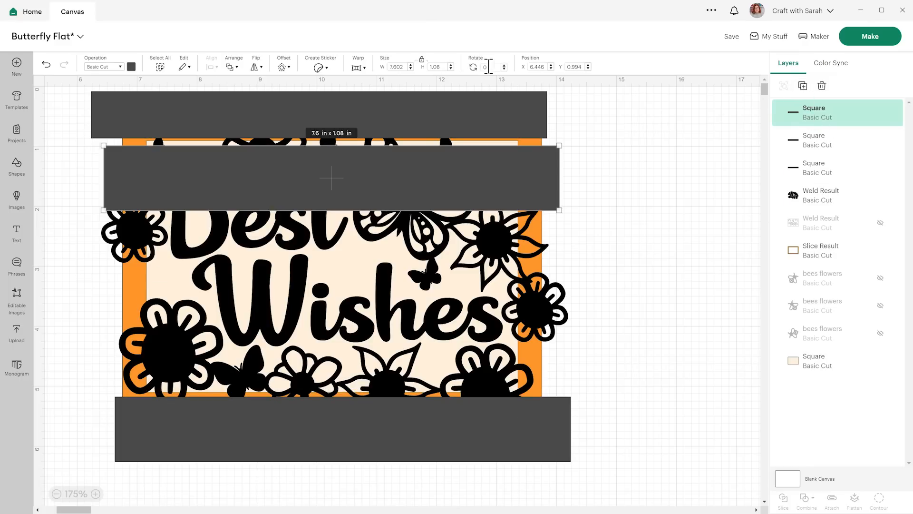
{"action": "type", "text": "90"}
{"action": "key", "text": "Return"}
{"action": "left_click_drag", "start_coordinate": [352, 208], "coordinate": [607, 236]}
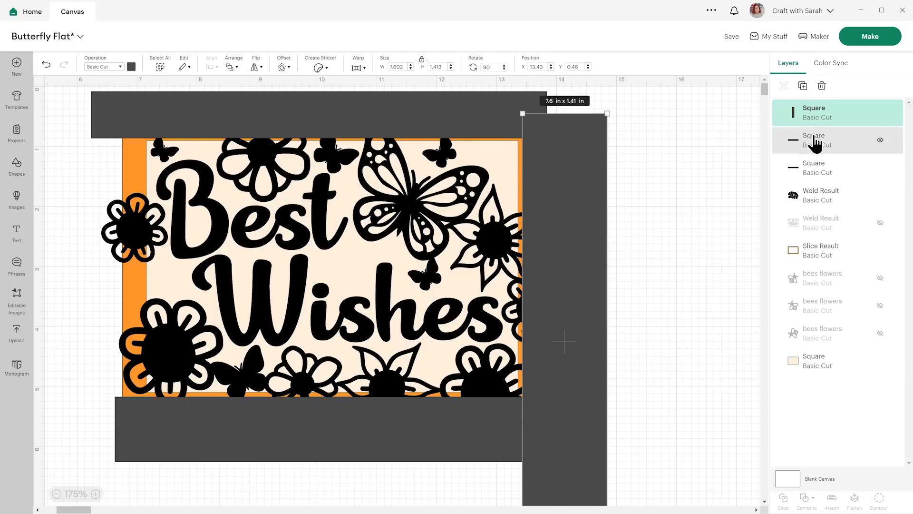
{"action": "left_click", "coordinate": [803, 86]}
{"action": "left_click_drag", "start_coordinate": [172, 273], "coordinate": [101, 224]}
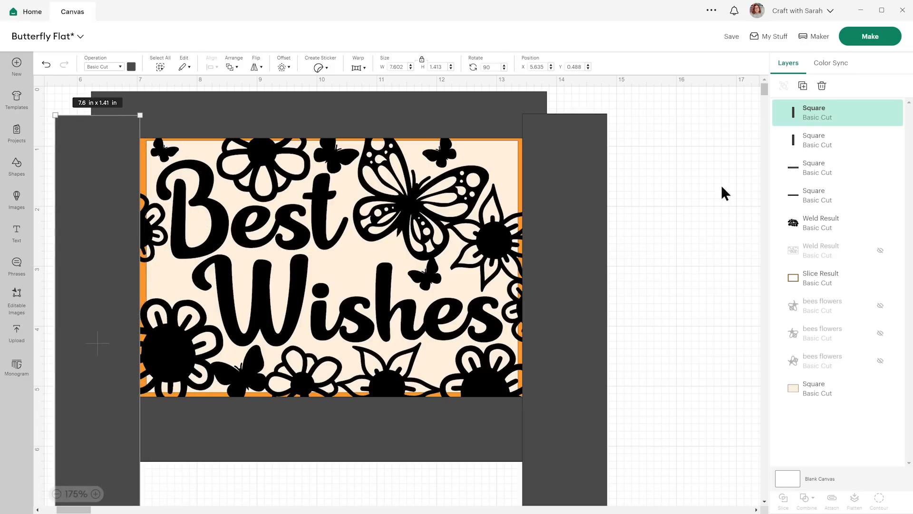
Weld the four grey bars around the card into one surrounding shape
{"action": "left_click", "coordinate": [780, 147], "text": "shift"}
{"action": "left_click", "coordinate": [832, 177], "text": "shift"}
{"action": "left_click", "coordinate": [832, 199], "text": "shift"}
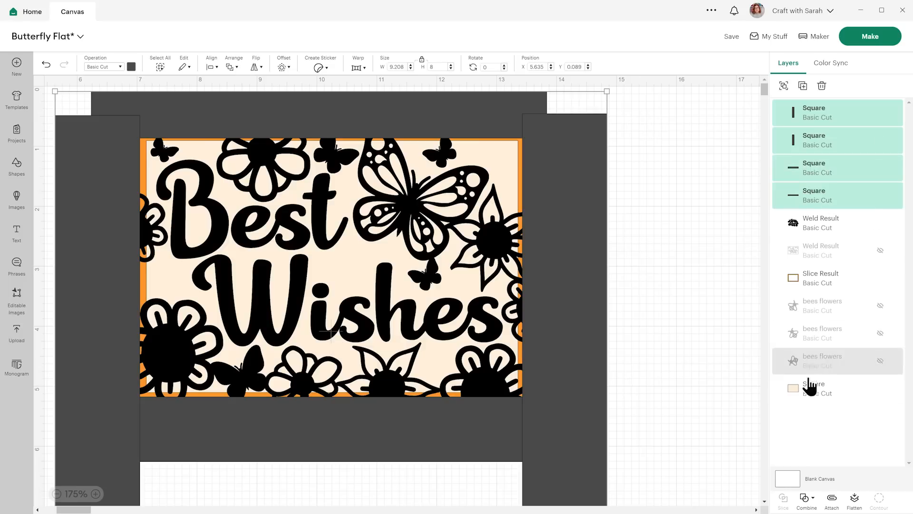
{"action": "left_click", "coordinate": [807, 497]}
{"action": "left_click", "coordinate": [827, 398]}
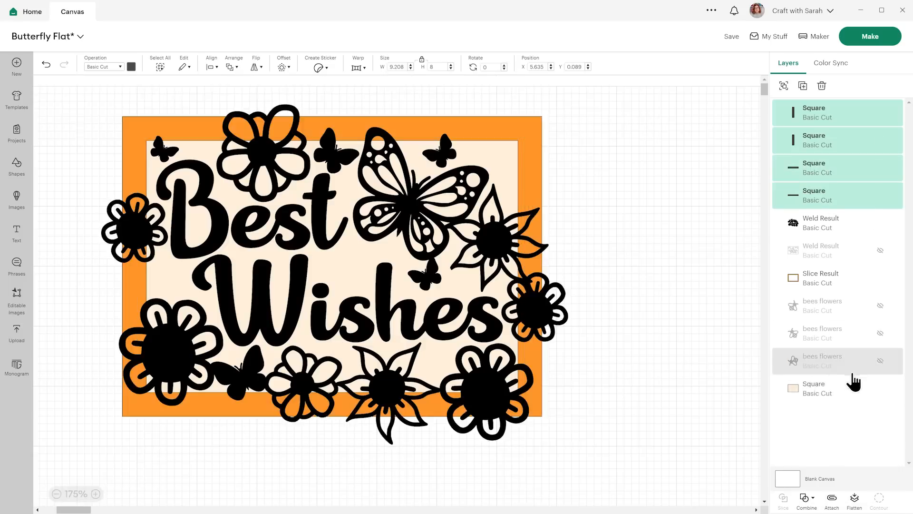
Slice the black flower and text artwork with the welded grey surround
{"action": "left_click", "coordinate": [838, 121]}
{"action": "left_click", "coordinate": [813, 141], "text": "shift"}
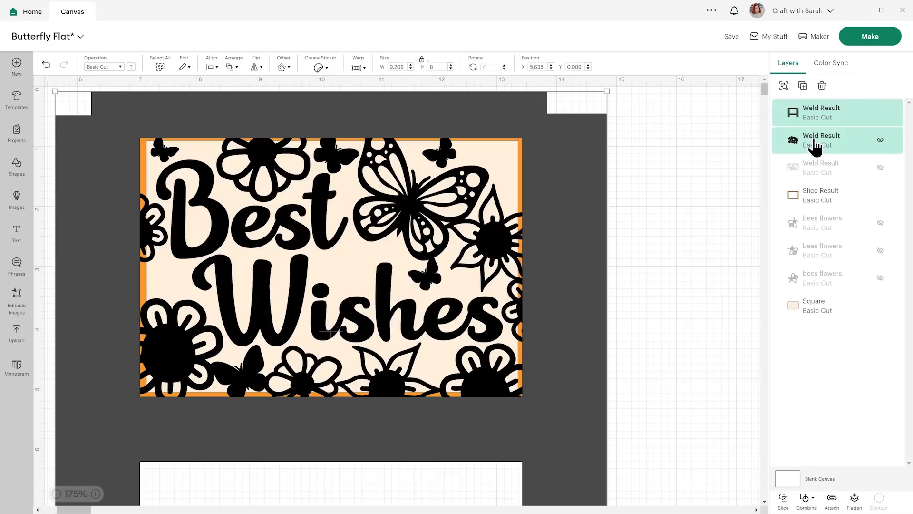
{"action": "left_click", "coordinate": [809, 497]}
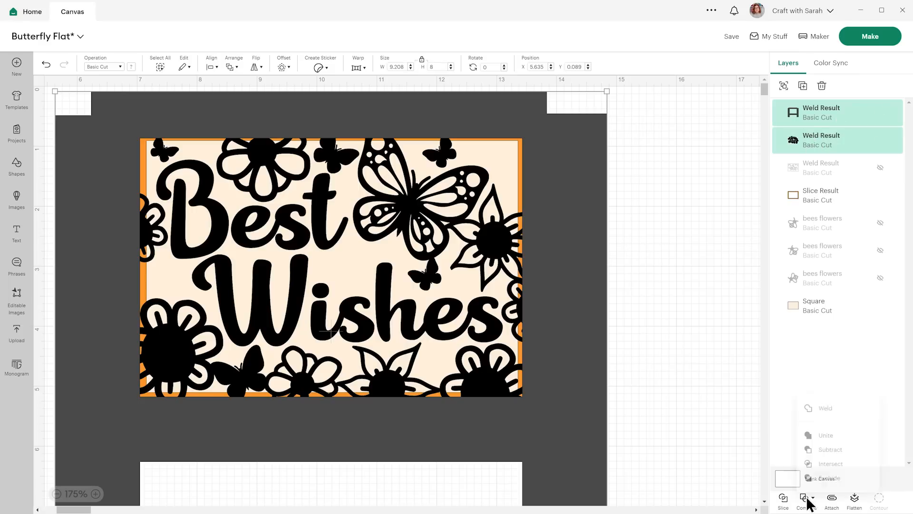
{"action": "left_click", "coordinate": [806, 498]}
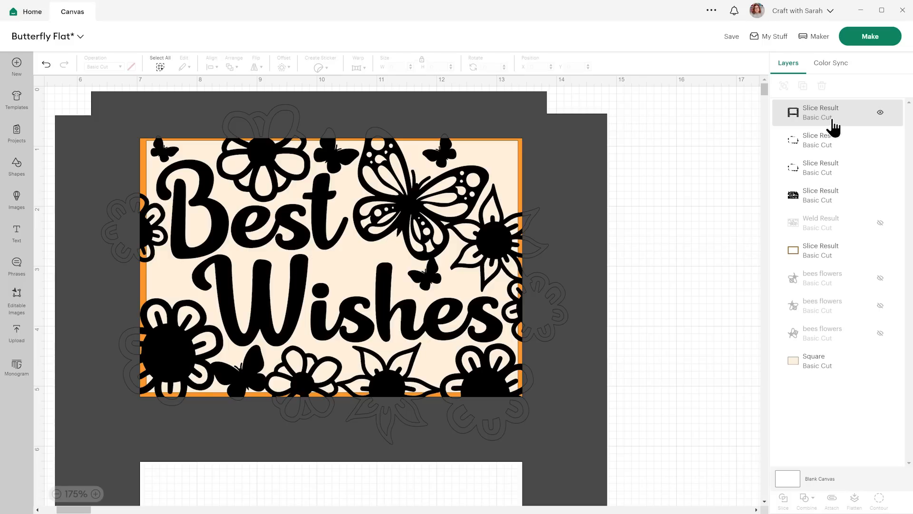
Delete the grey surround and the two overhang slice pieces, keeping only the trimmed black artwork
{"action": "left_click", "coordinate": [823, 116]}
{"action": "key", "text": "Delete"}
{"action": "left_click", "coordinate": [816, 115]}
{"action": "key", "text": "Delete"}
{"action": "left_click", "coordinate": [815, 115]}
{"action": "key", "text": "Delete"}
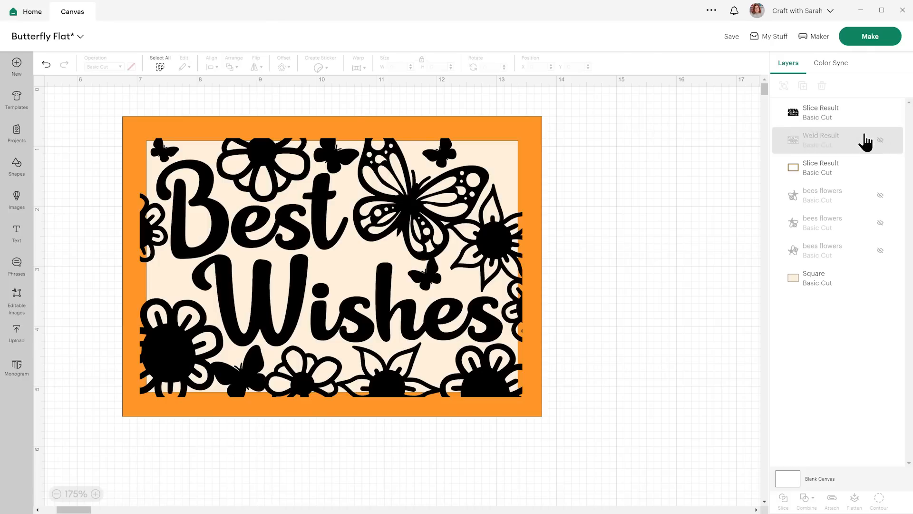
Weld the trimmed black artwork to the orange frame into one layer
{"action": "left_click", "coordinate": [830, 119]}
{"action": "left_click", "coordinate": [848, 169], "text": "shift"}
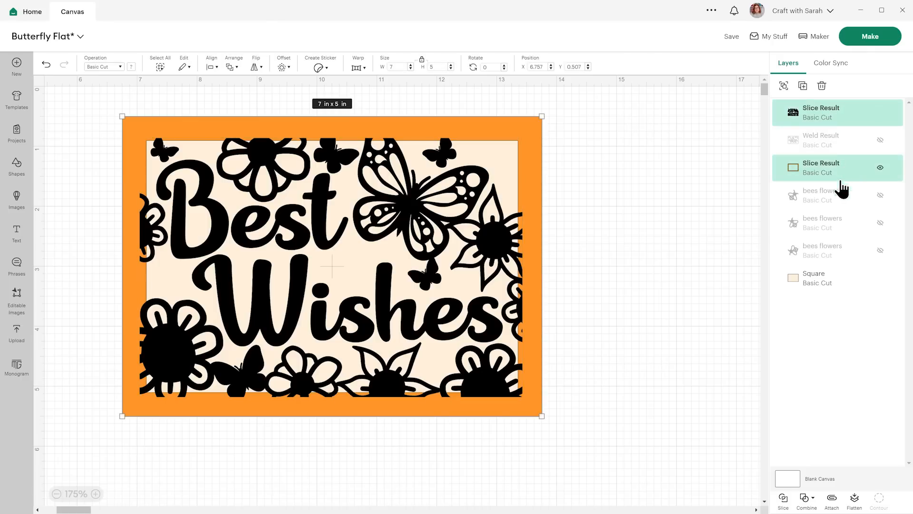
{"action": "left_click", "coordinate": [806, 498]}
{"action": "left_click", "coordinate": [830, 397]}
{"action": "left_click", "coordinate": [846, 114]}
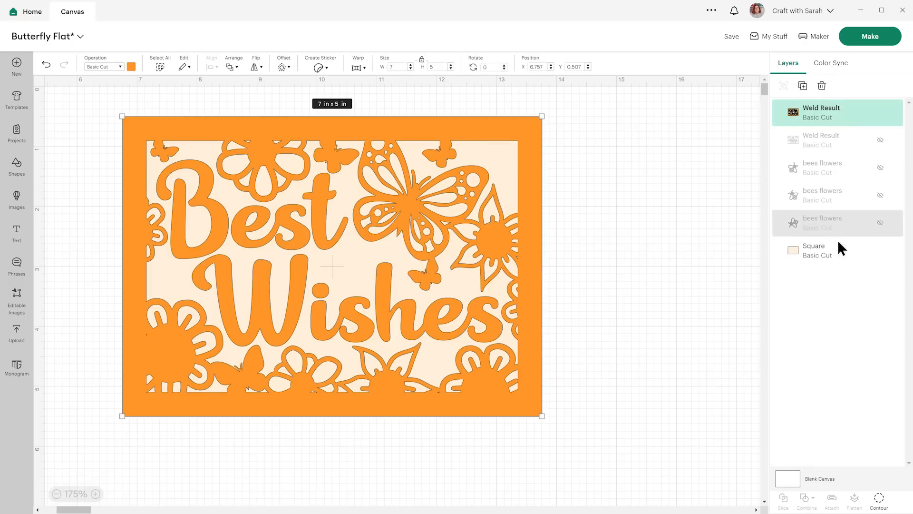
Hide the tiny sliver and triangle contours at the end of the welded orange layer's contour list
{"action": "left_click", "coordinate": [886, 508]}
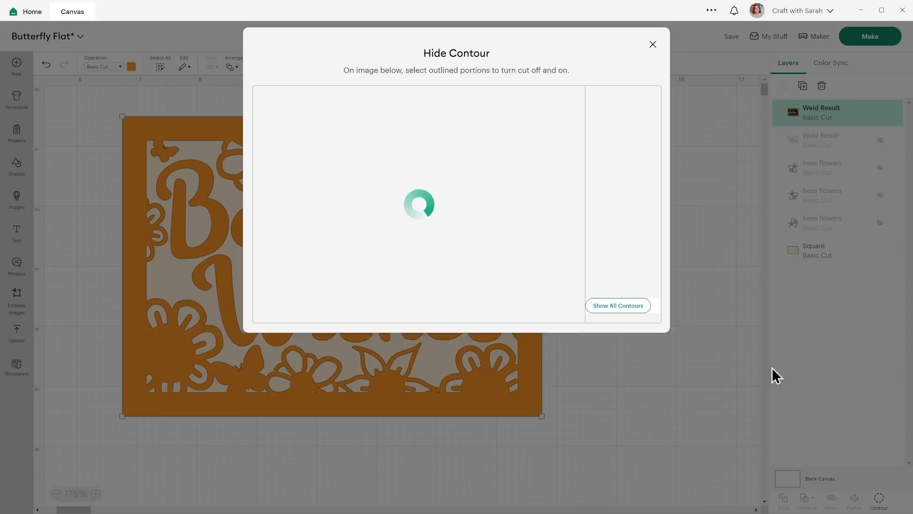
{"action": "scroll", "coordinate": [655, 110], "scroll_direction": "down", "scroll_amount": 3}
{"action": "left_click_drag", "start_coordinate": [665, 163], "coordinate": [664, 312]}
{"action": "left_click", "coordinate": [619, 286]}
{"action": "left_click", "coordinate": [617, 251]}
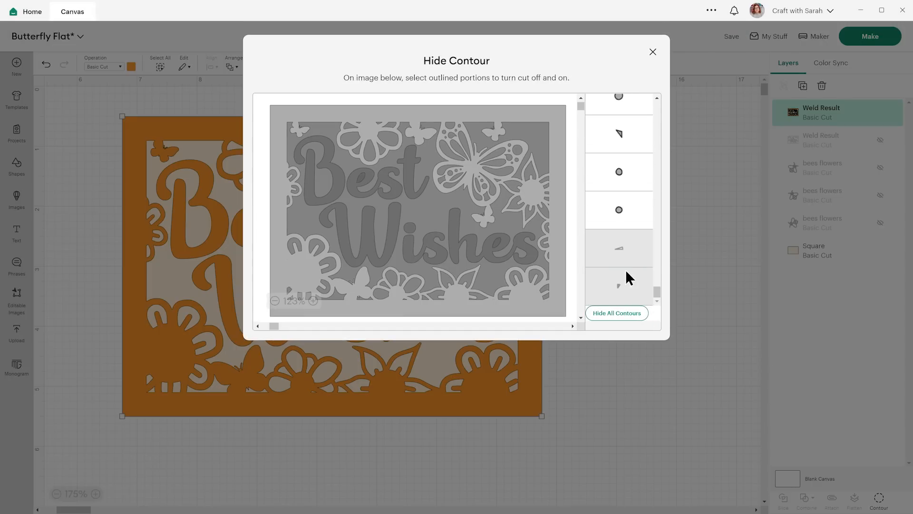
{"action": "scroll", "coordinate": [628, 223], "scroll_direction": "up", "scroll_amount": 2}
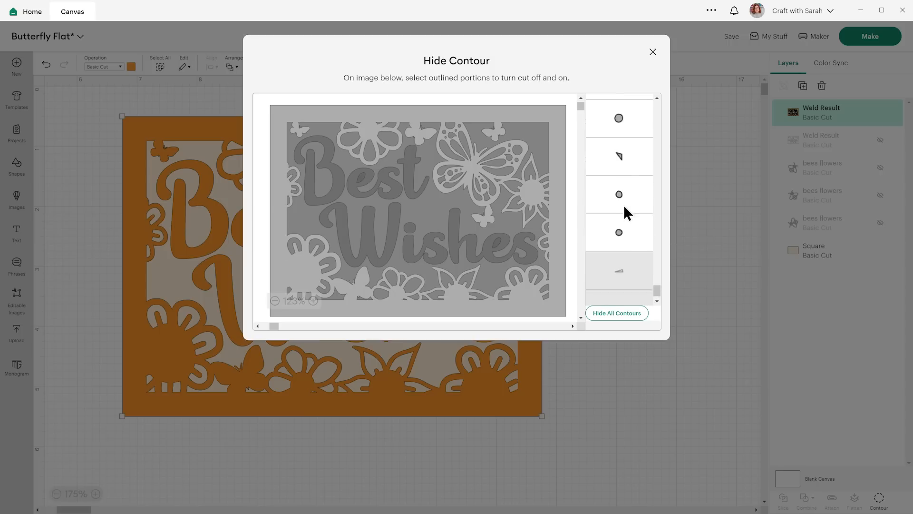
{"action": "left_click", "coordinate": [620, 185]}
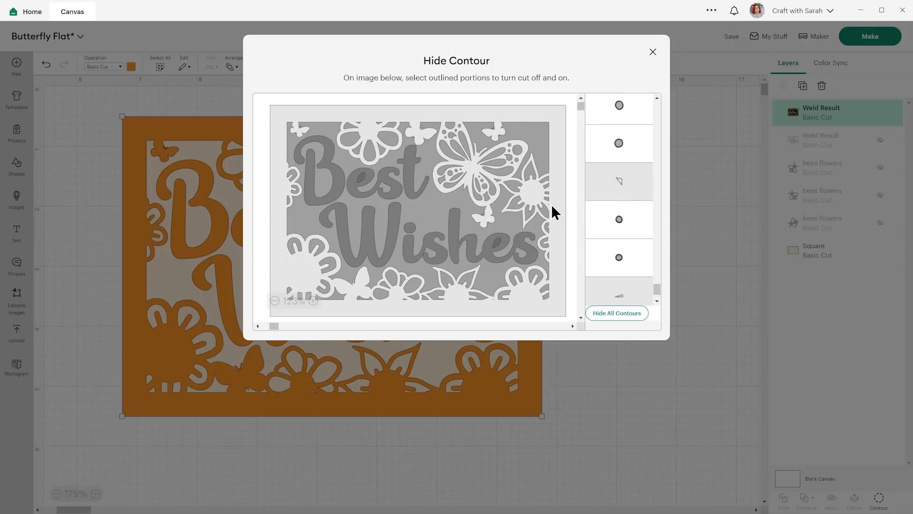
Hide the remaining thin sliver contours of the orange layer, keeping the round and half-moon cutouts, and close the contour settings
{"action": "scroll", "coordinate": [625, 185], "scroll_direction": "up", "scroll_amount": 3}
{"action": "left_click", "coordinate": [619, 213]}
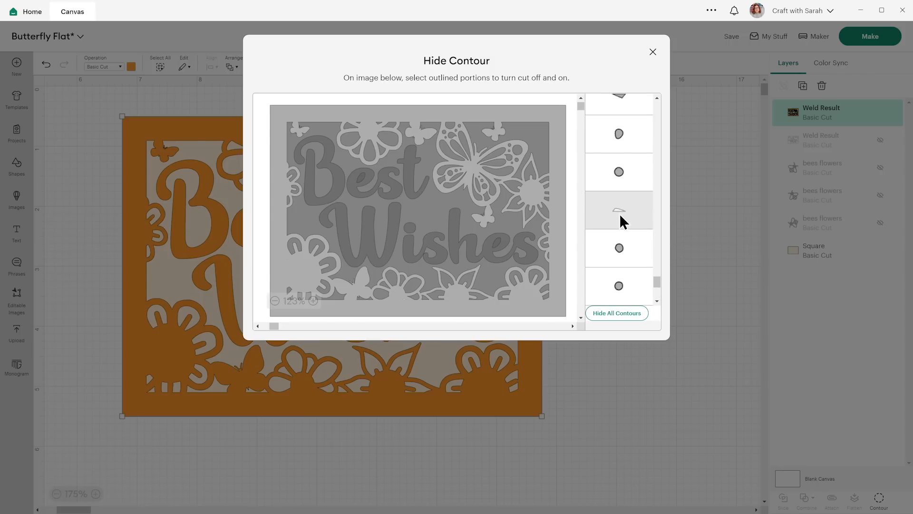
{"action": "scroll", "coordinate": [620, 213], "scroll_direction": "up", "scroll_amount": 3}
{"action": "left_click", "coordinate": [624, 201]}
{"action": "scroll", "coordinate": [624, 198], "scroll_direction": "up", "scroll_amount": 5}
{"action": "left_click", "coordinate": [624, 192]}
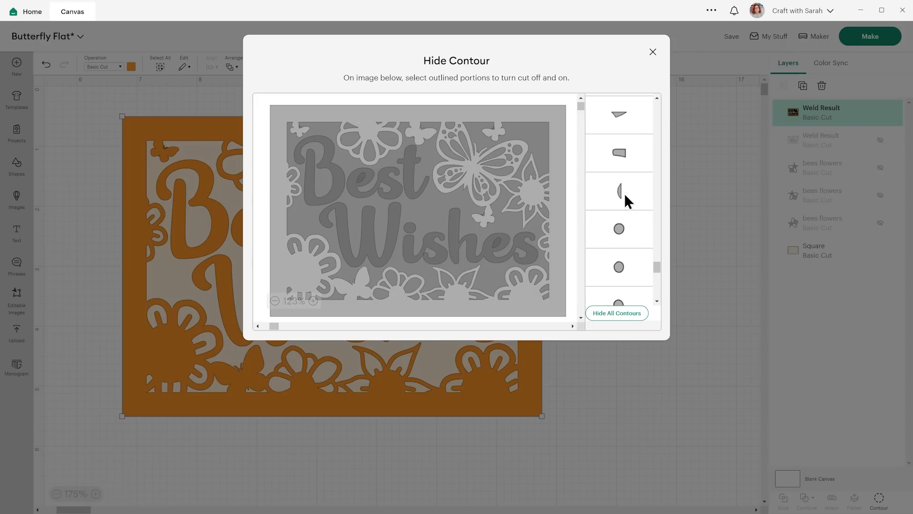
{"action": "left_click", "coordinate": [625, 193]}
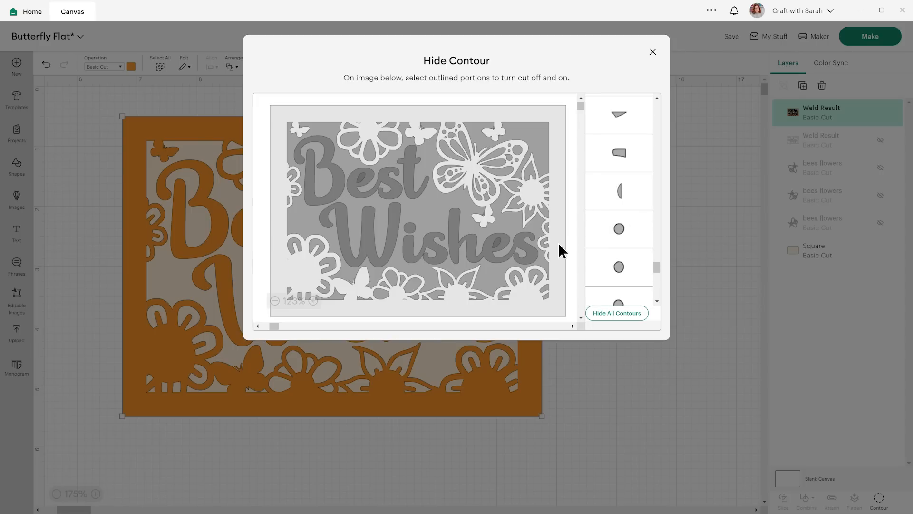
{"action": "scroll", "coordinate": [623, 225], "scroll_direction": "up", "scroll_amount": 2}
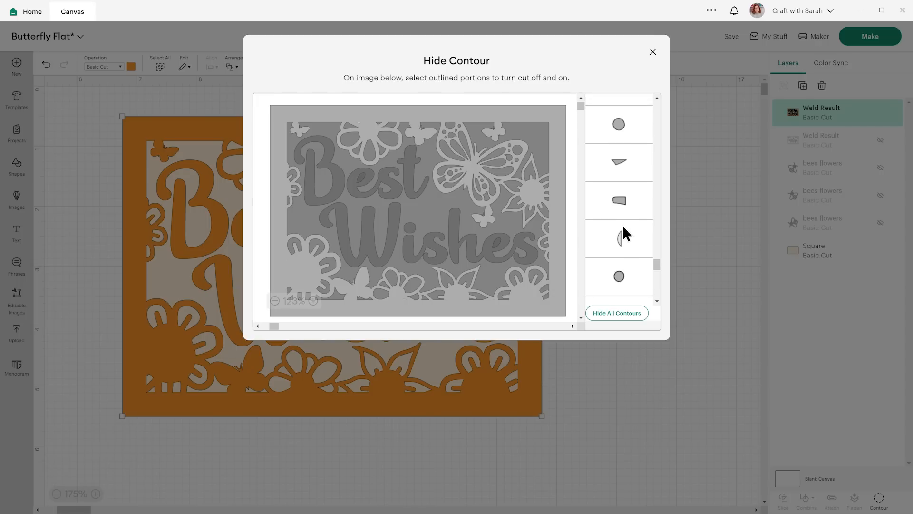
{"action": "left_click", "coordinate": [653, 51]}
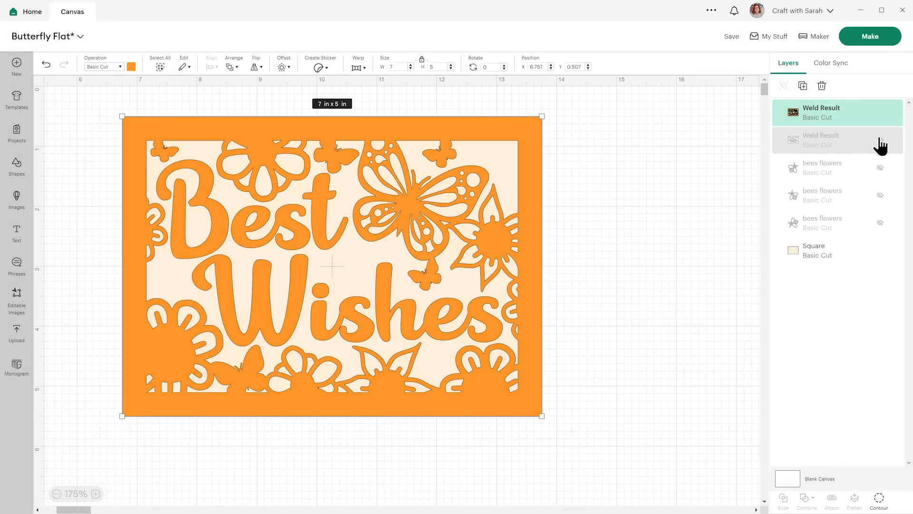
Show the white offset layer and the three bee layers, and move the bees to the front of the layer order
{"action": "left_click", "coordinate": [881, 143]}
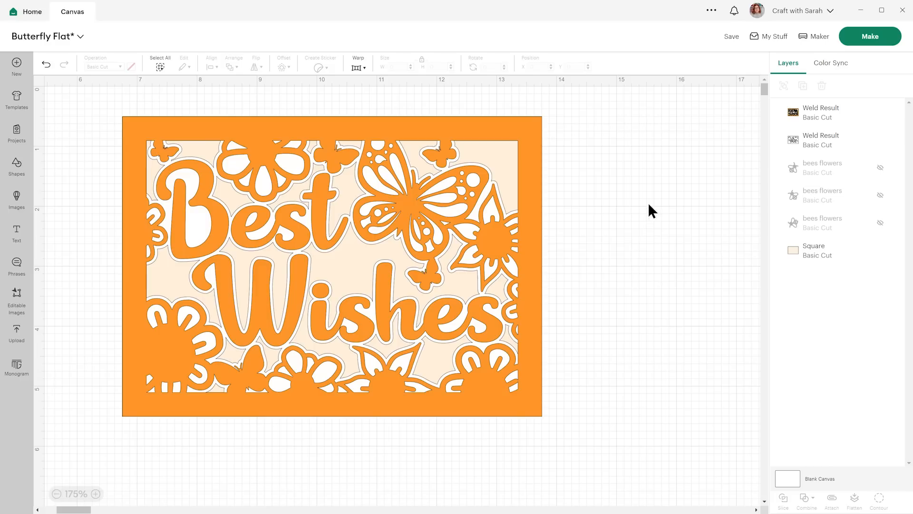
{"action": "left_click", "coordinate": [881, 168]}
{"action": "left_click", "coordinate": [881, 196]}
{"action": "left_click", "coordinate": [880, 223]}
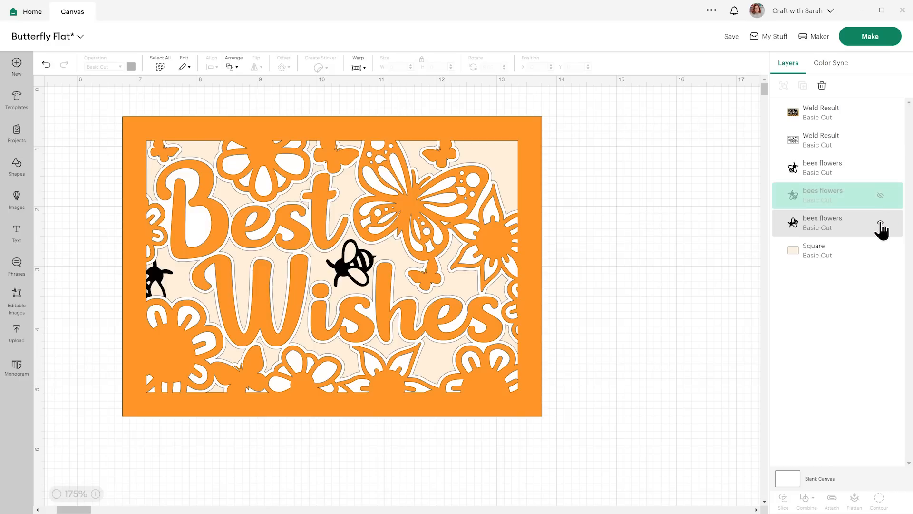
{"action": "left_click", "coordinate": [880, 195]}
{"action": "mouse_move", "coordinate": [823, 153]}
{"action": "left_mouse_down"}
{"action": "mouse_move", "coordinate": [815, 198]}
{"action": "mouse_move", "coordinate": [816, 122]}
{"action": "mouse_move", "coordinate": [822, 157]}
{"action": "left_mouse_up"}
Duplicate the left bee, recolour the lower copy yellow, and hide all its contours to make a solid backing
{"action": "left_click", "coordinate": [832, 123]}
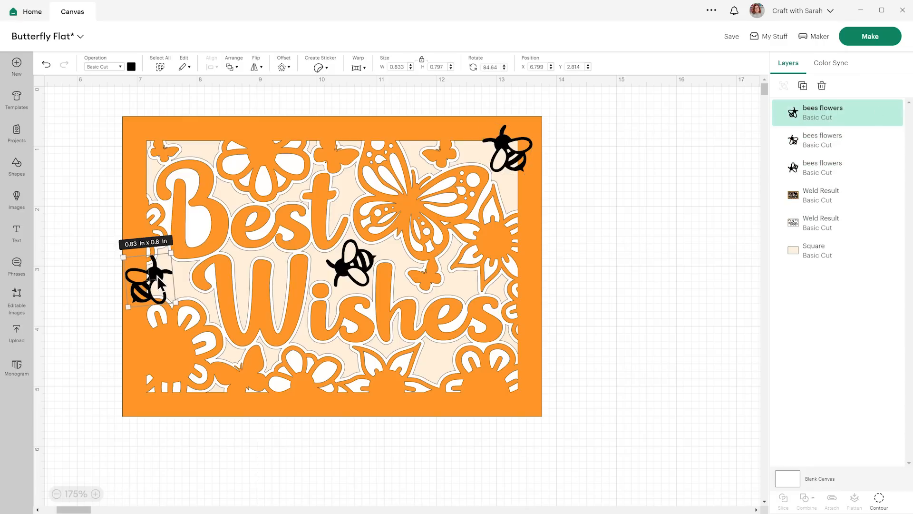
{"action": "key", "text": "ctrl+d"}
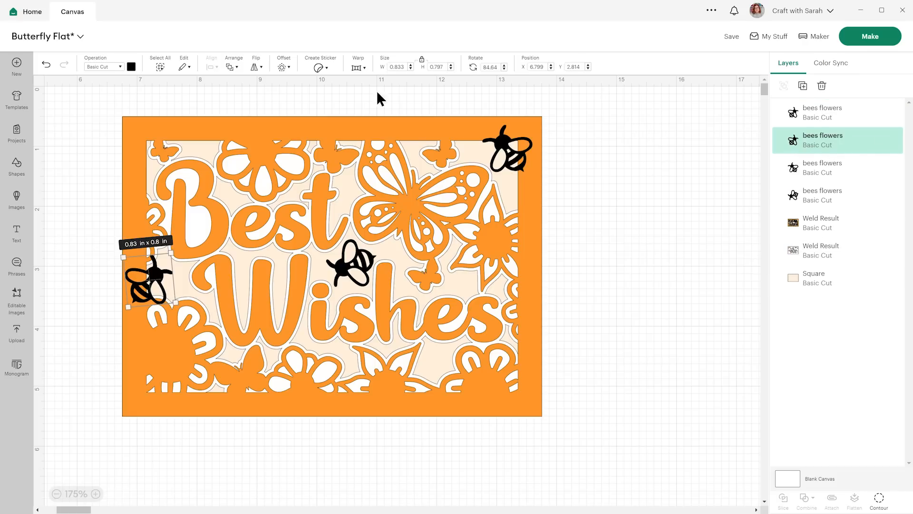
{"action": "left_click", "coordinate": [131, 67]}
{"action": "left_click", "coordinate": [200, 136]}
{"action": "left_click", "coordinate": [873, 147]}
{"action": "left_click", "coordinate": [878, 499]}
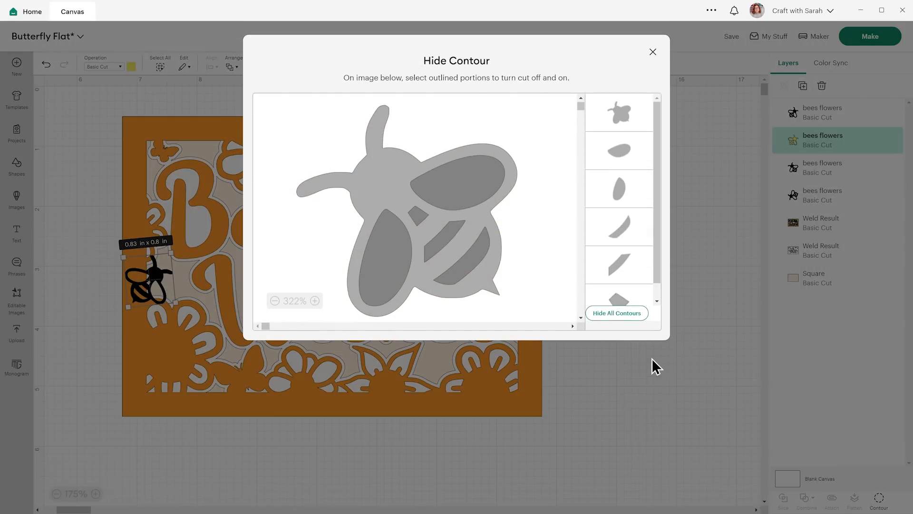
{"action": "left_click", "coordinate": [628, 316]}
{"action": "left_click", "coordinate": [653, 51]}
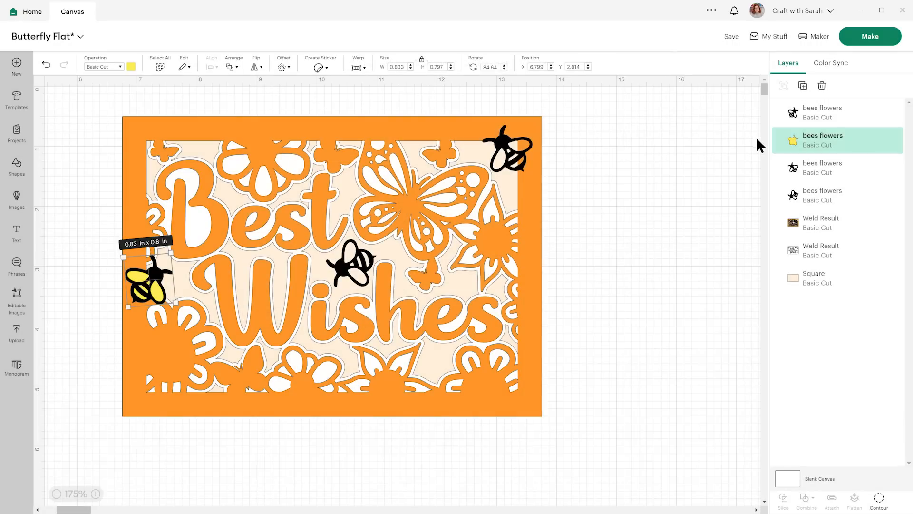
Duplicate the left bee's black layer, recolour the lower copy white, and hide its two wing contours to form solid white wings
{"action": "left_click", "coordinate": [818, 117]}
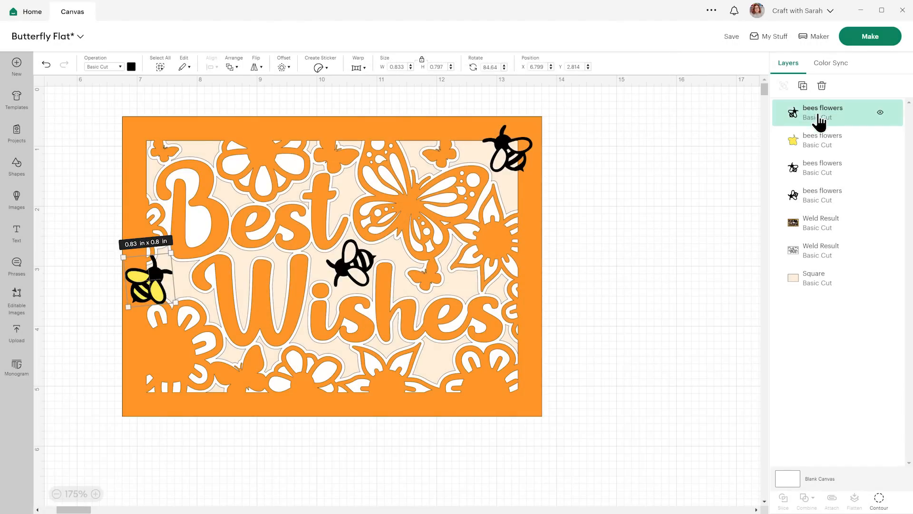
{"action": "left_click", "coordinate": [154, 280], "text": "alt"}
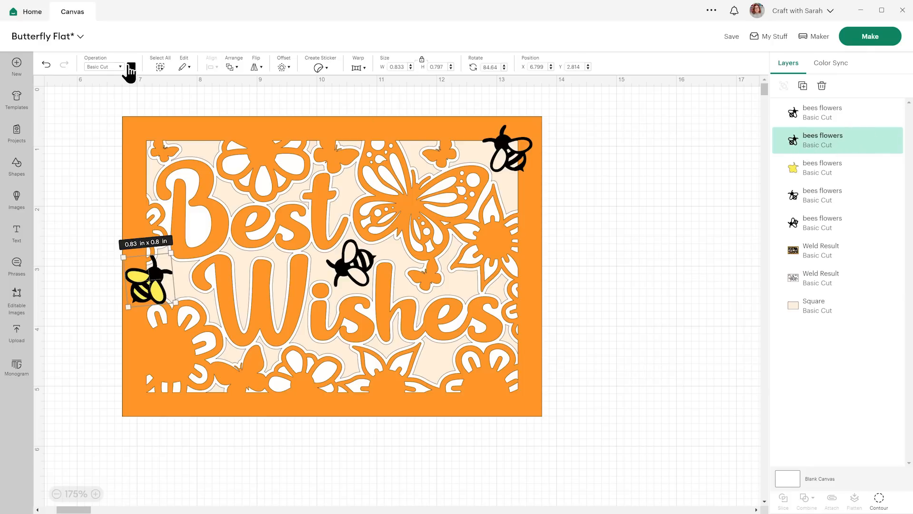
{"action": "left_click", "coordinate": [131, 67]}
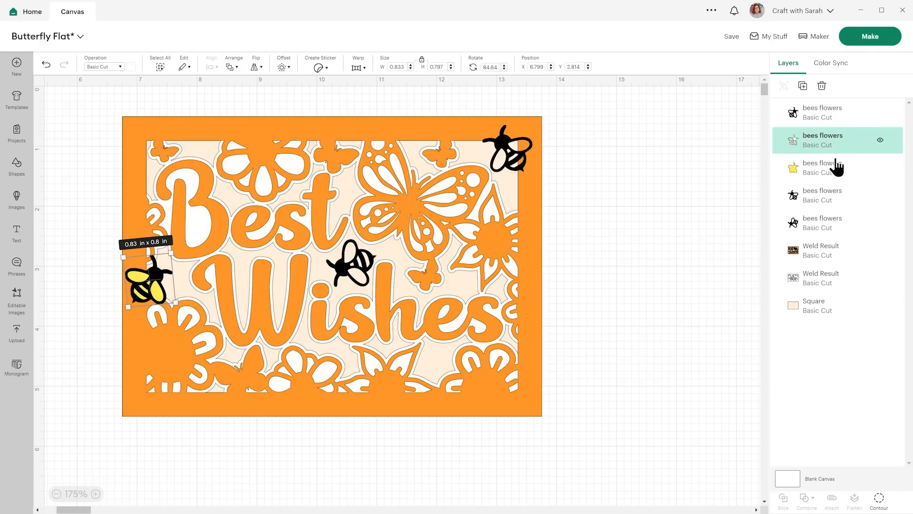
{"action": "left_click", "coordinate": [879, 500]}
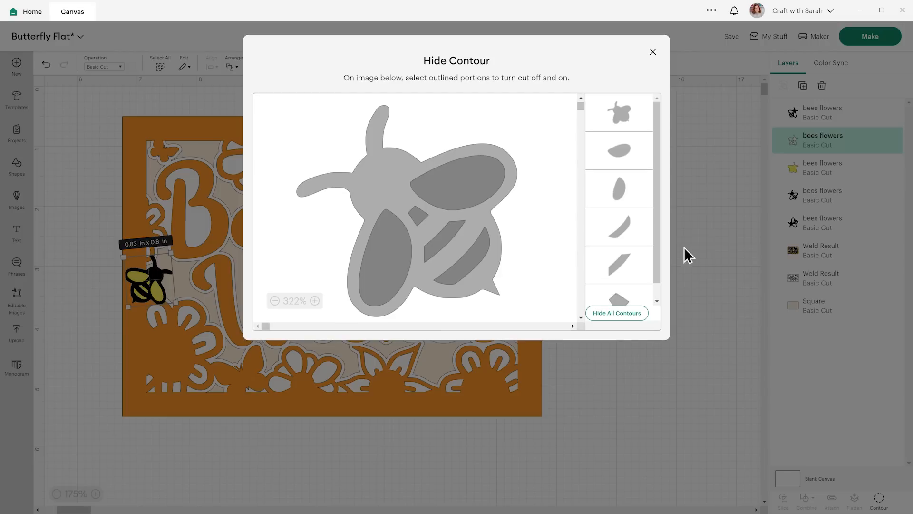
{"action": "left_click", "coordinate": [624, 150]}
{"action": "left_click", "coordinate": [612, 188]}
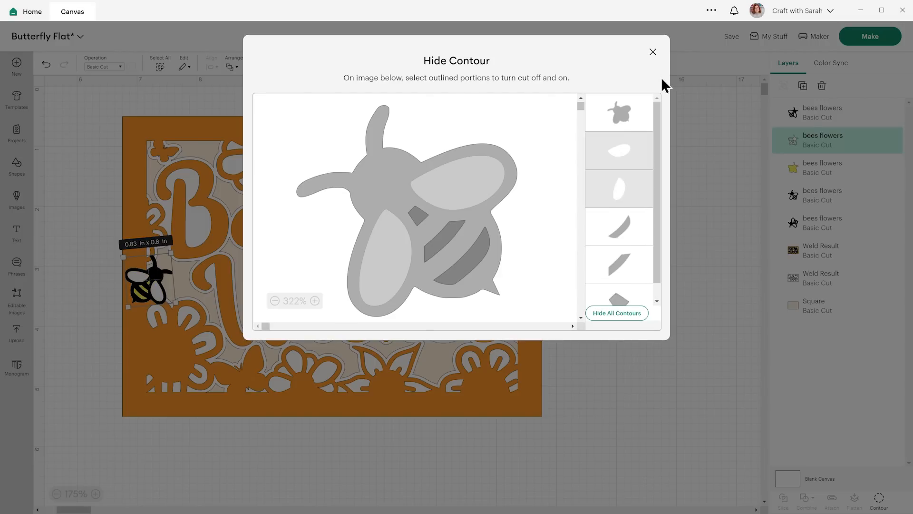
{"action": "left_click", "coordinate": [653, 52]}
Delete the two plain black bees in the upper right corner and between the words
{"action": "left_click", "coordinate": [793, 122], "text": "shift"}
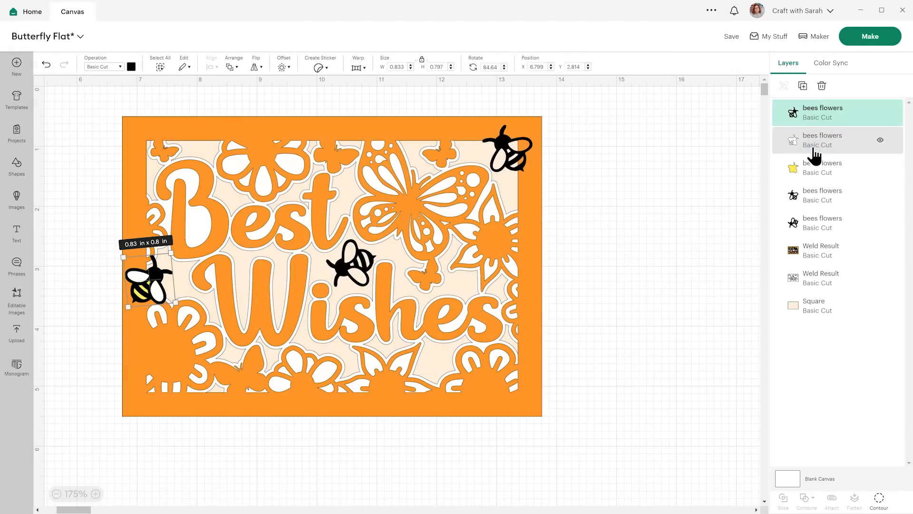
{"action": "left_click", "coordinate": [811, 167], "text": "shift"}
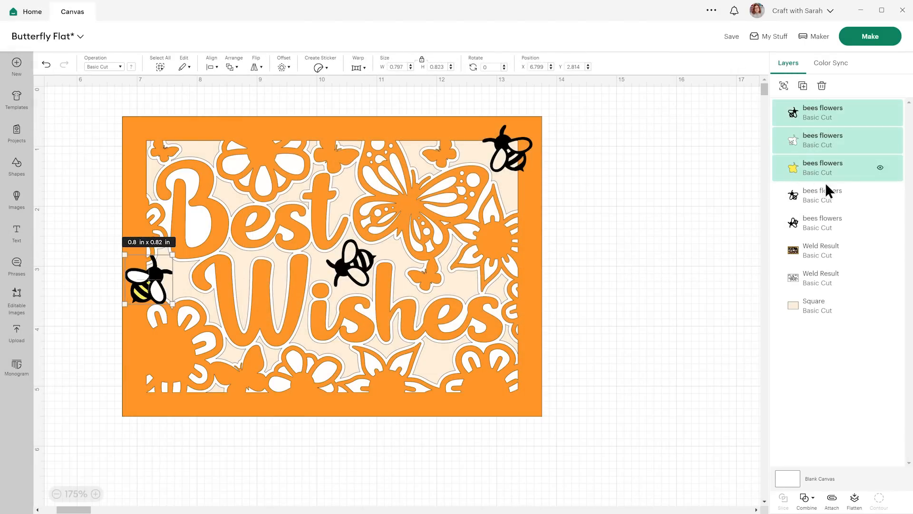
{"action": "left_click", "coordinate": [840, 201]}
{"action": "key", "text": "Delete"}
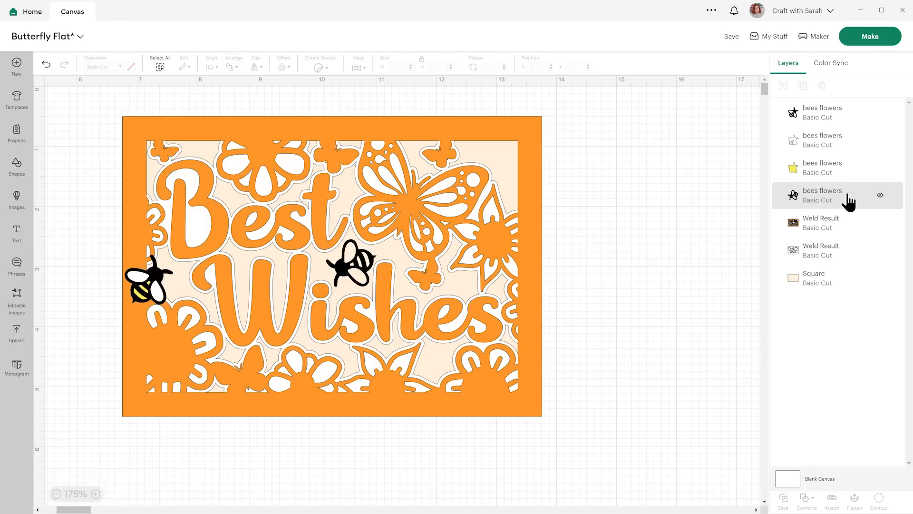
{"action": "key", "text": "Delete"}
Group the black, white and yellow layers of the left bee
{"action": "left_click", "coordinate": [838, 168]}
{"action": "left_click", "coordinate": [836, 152], "text": "shift"}
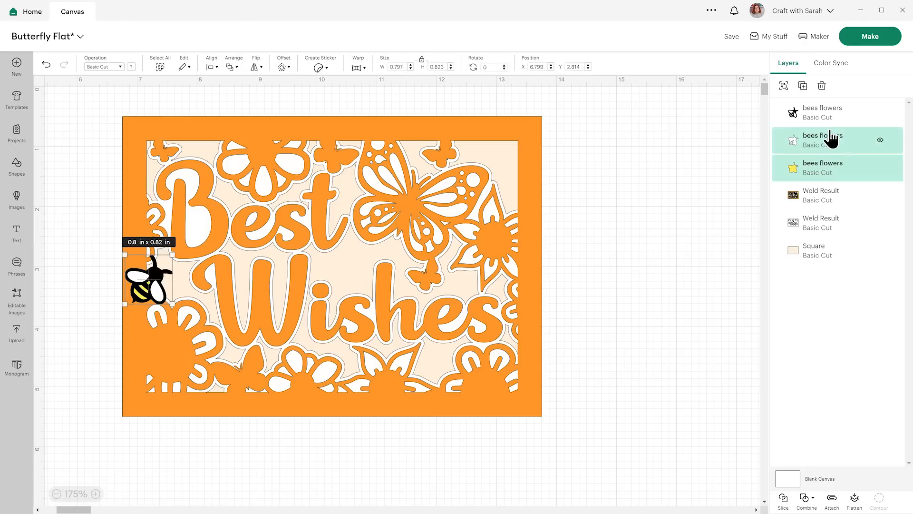
{"action": "left_click", "coordinate": [818, 117], "text": "shift"}
{"action": "left_click", "coordinate": [784, 86]}
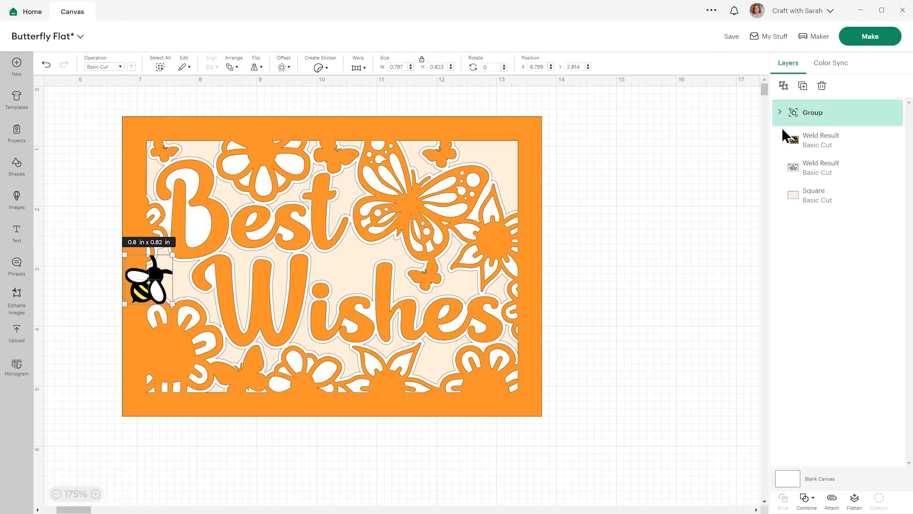
Duplicate the grouped bee, rotate the copy to about 268 degrees, and place it on the frame's upper right corner
{"action": "left_click", "coordinate": [803, 85]}
{"action": "left_click_drag", "start_coordinate": [167, 212], "coordinate": [529, 159]}
{"action": "left_click_drag", "start_coordinate": [556, 127], "coordinate": [491, 117]}
{"action": "left_click_drag", "start_coordinate": [527, 155], "coordinate": [508, 157]}
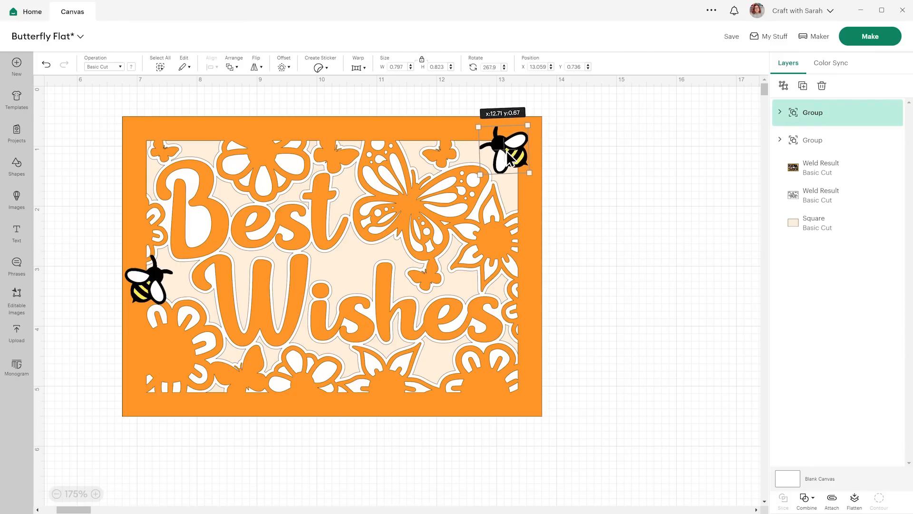
Duplicate the bee group again, rotate it to about 200 degrees, and place it above the first "i" of "Wishes"
{"action": "left_click", "coordinate": [803, 86]}
{"action": "left_click_drag", "start_coordinate": [189, 225], "coordinate": [356, 270]}
{"action": "left_click_drag", "start_coordinate": [378, 233], "coordinate": [360, 236]}
{"action": "mouse_move", "coordinate": [345, 267]}
{"action": "left_mouse_down"}
{"action": "mouse_move", "coordinate": [362, 271]}
{"action": "mouse_move", "coordinate": [394, 251]}
{"action": "mouse_move", "coordinate": [346, 274]}
{"action": "mouse_move", "coordinate": [361, 269]}
{"action": "left_mouse_up"}
{"action": "left_click", "coordinate": [618, 256]}
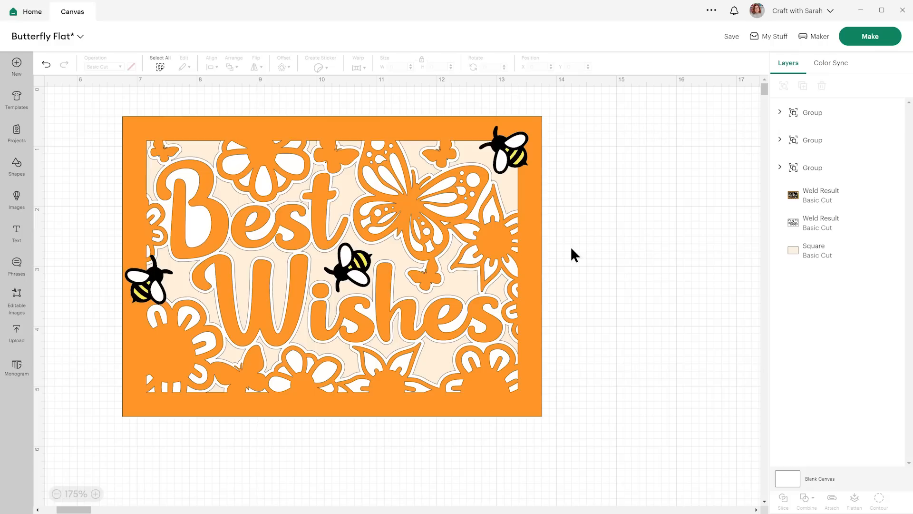
{"action": "left_click", "coordinate": [811, 114]}
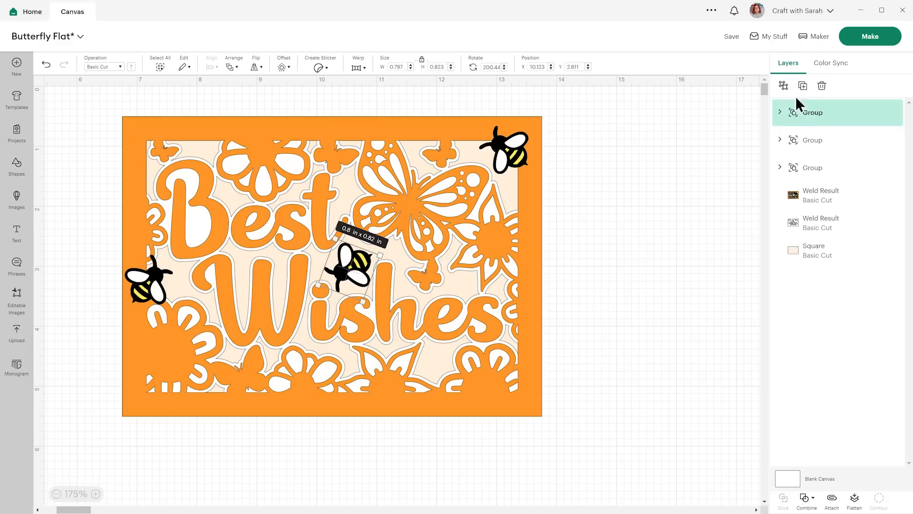
{"action": "left_click", "coordinate": [784, 86]}
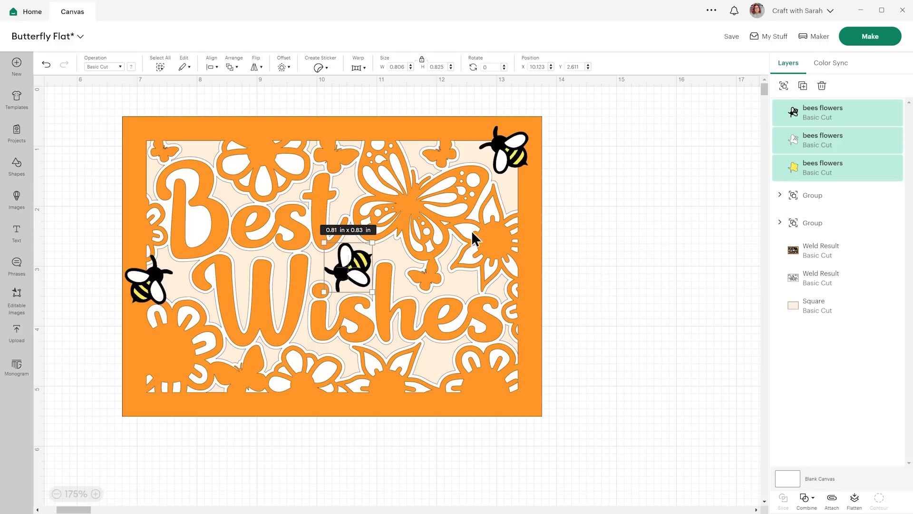
{"action": "key", "text": "ctrl+z"}
Duplicate the middle bee, rotate the copy to about 278 degrees, place it over the lower-left flower, and save the project
{"action": "left_click", "coordinate": [817, 115]}
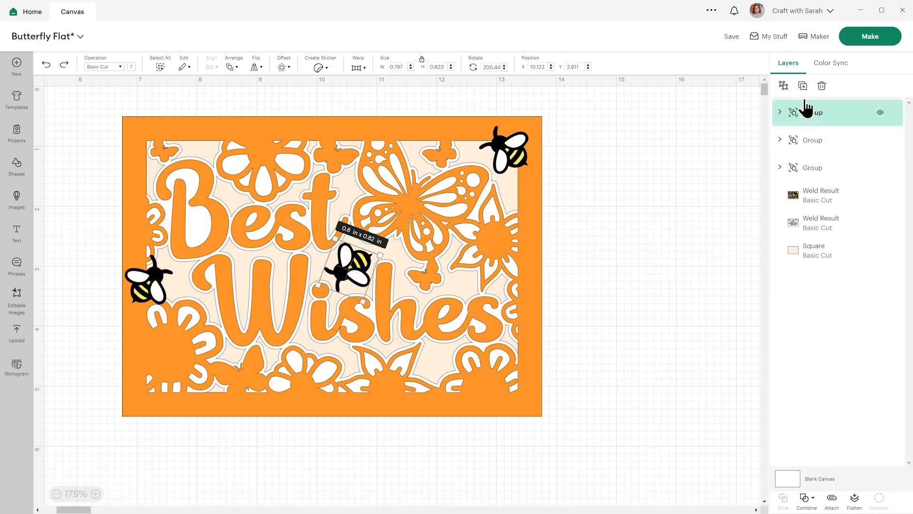
{"action": "left_click", "coordinate": [803, 86]}
{"action": "left_click_drag", "start_coordinate": [232, 225], "coordinate": [220, 272]}
{"action": "left_click_drag", "start_coordinate": [213, 241], "coordinate": [162, 358]}
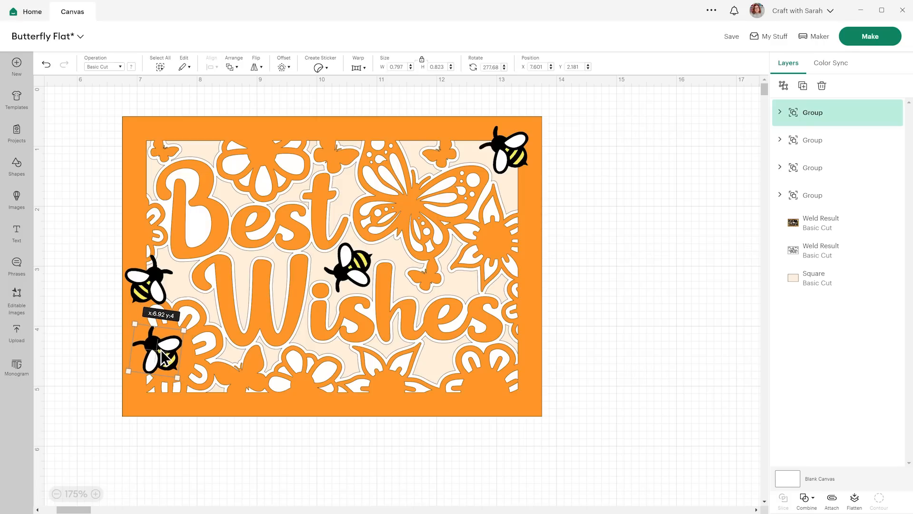
{"action": "left_click", "coordinate": [75, 307]}
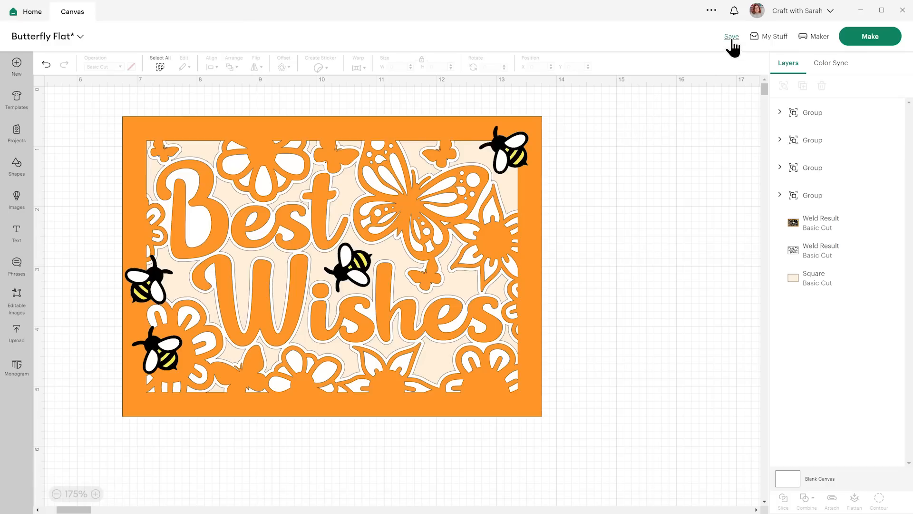
{"action": "mouse_move", "coordinate": [734, 41]}
{"action": "left_click", "coordinate": [739, 65]}
Set the cream base square's height to 10 in and move it out beside the card design
{"action": "left_click", "coordinate": [56, 494]}
{"action": "left_click", "coordinate": [56, 494]}
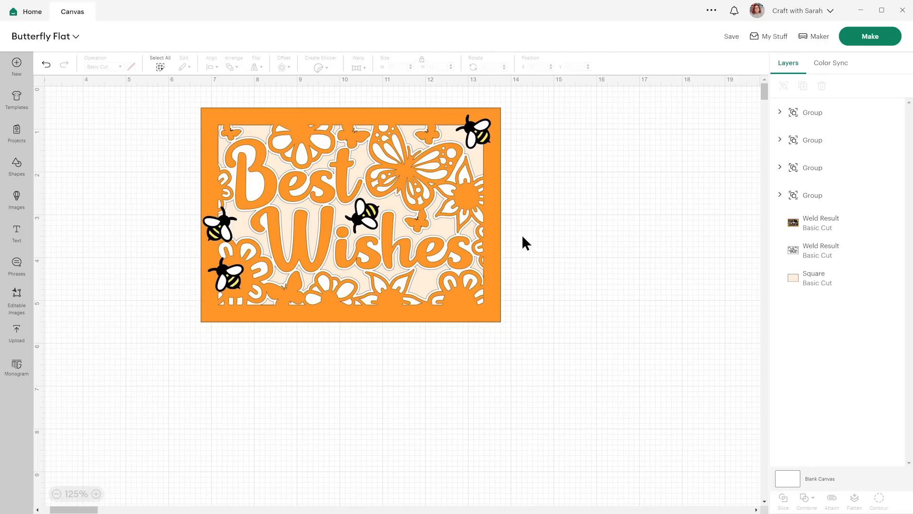
{"action": "left_click", "coordinate": [799, 281]}
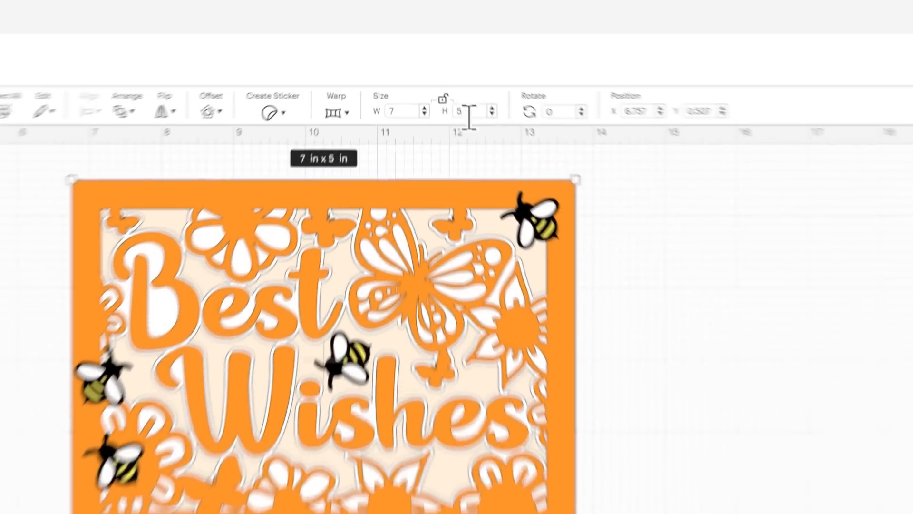
{"action": "left_click", "coordinate": [469, 114]}
{"action": "type", "text": "1"}
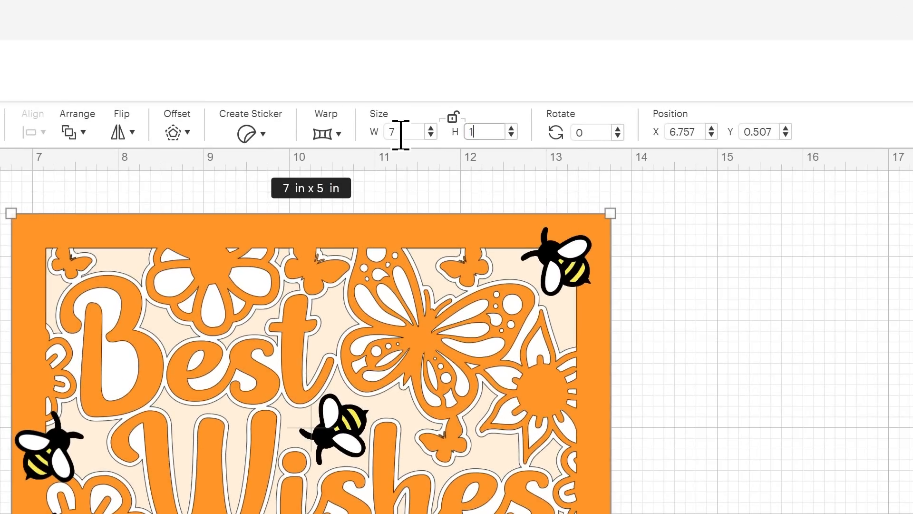
{"action": "type", "text": "0"}
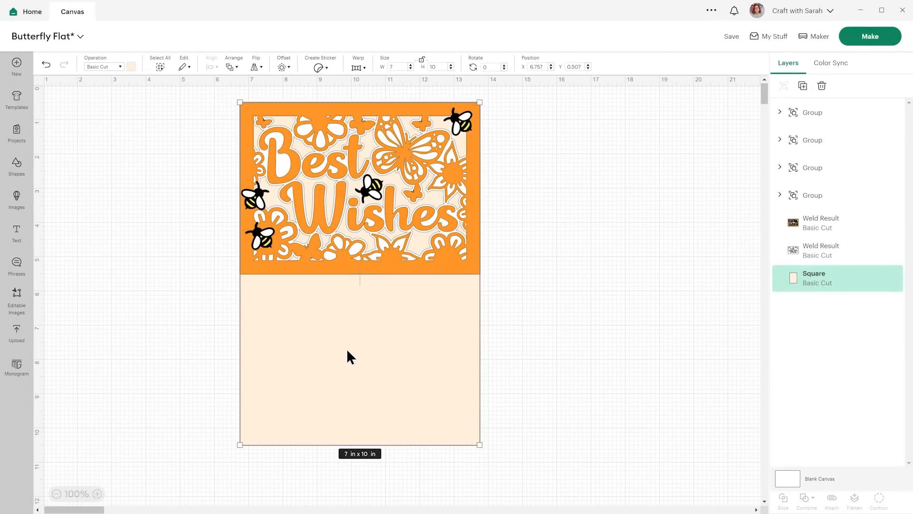
{"action": "left_click_drag", "start_coordinate": [348, 352], "coordinate": [588, 348]}
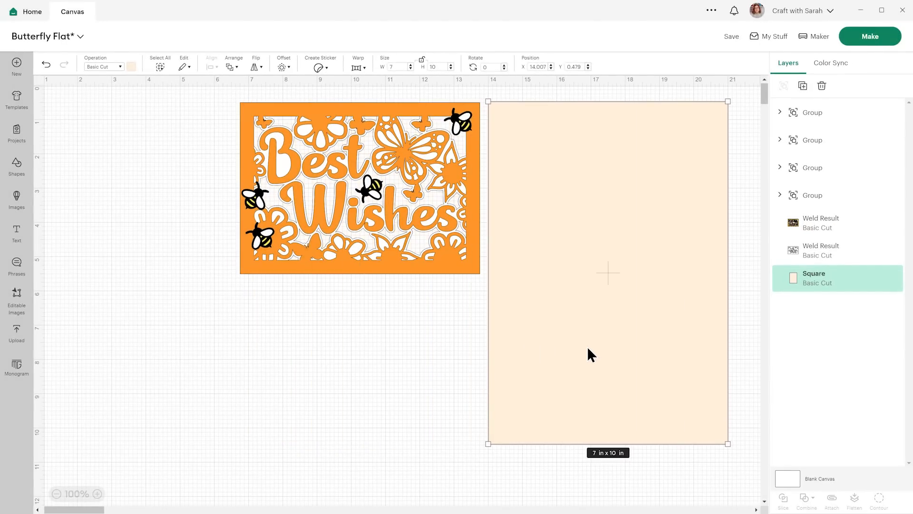
Group all the card design layers and reposition the group and the cream base side by side with a gap between
{"action": "left_click_drag", "start_coordinate": [228, 91], "coordinate": [482, 295]}
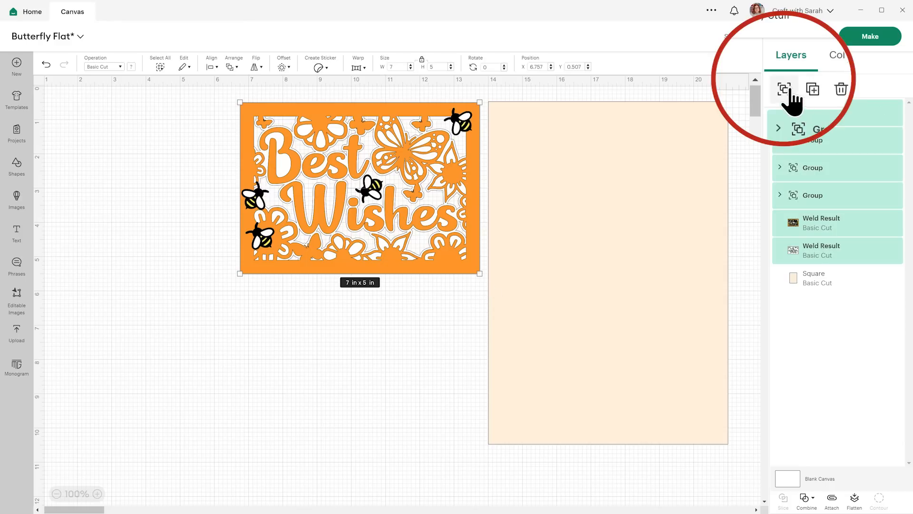
{"action": "left_click", "coordinate": [785, 86]}
{"action": "left_click_drag", "start_coordinate": [415, 165], "coordinate": [310, 180]}
{"action": "left_click_drag", "start_coordinate": [580, 208], "coordinate": [524, 211]}
Insert a score line, set its length to 7 in, and rotate it 90 degrees
{"action": "left_click", "coordinate": [17, 164]}
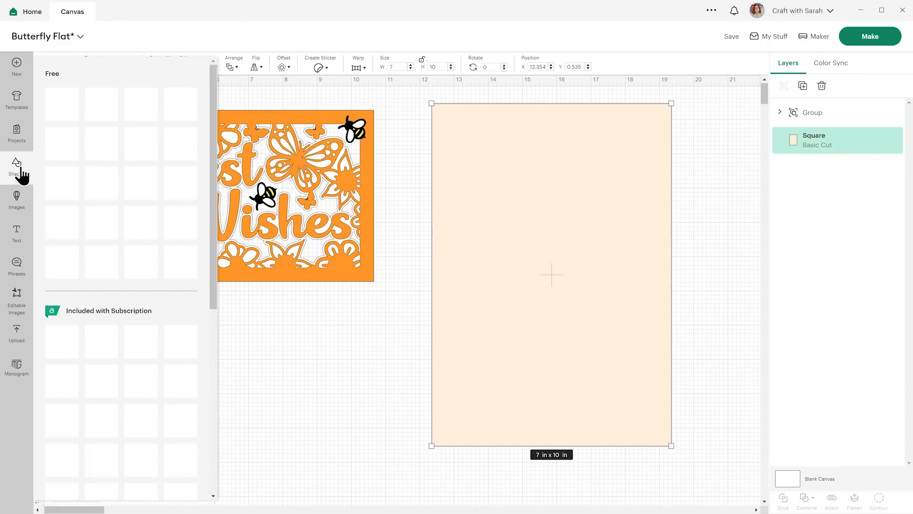
{"action": "left_click", "coordinate": [67, 103]}
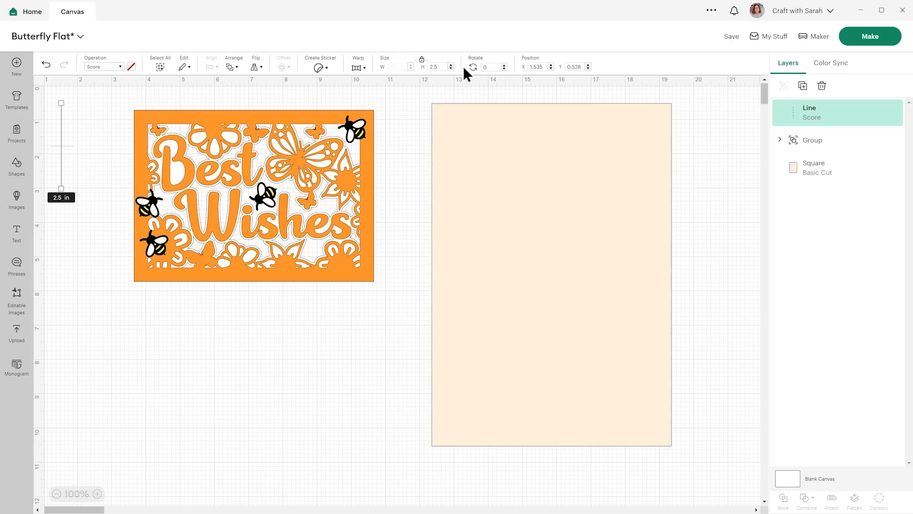
{"action": "type", "text": "7"}
{"action": "key", "text": "Return"}
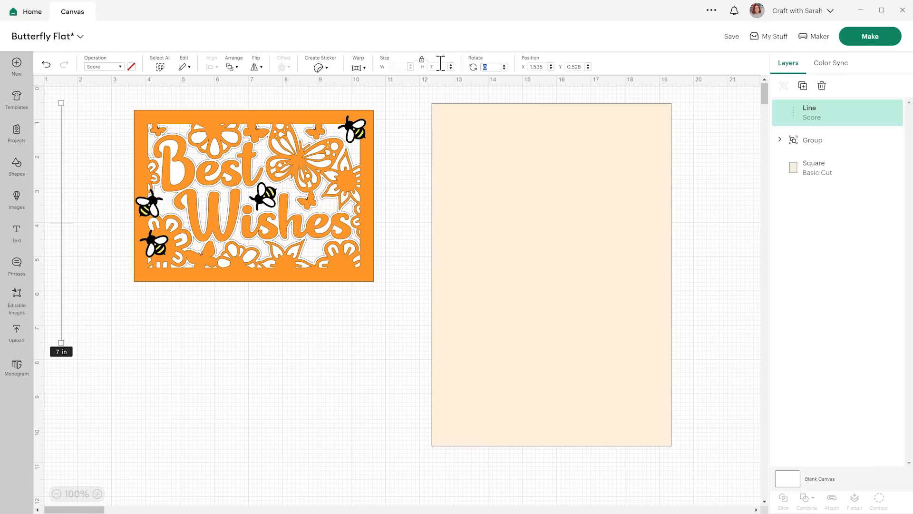
{"action": "key", "text": "Return"}
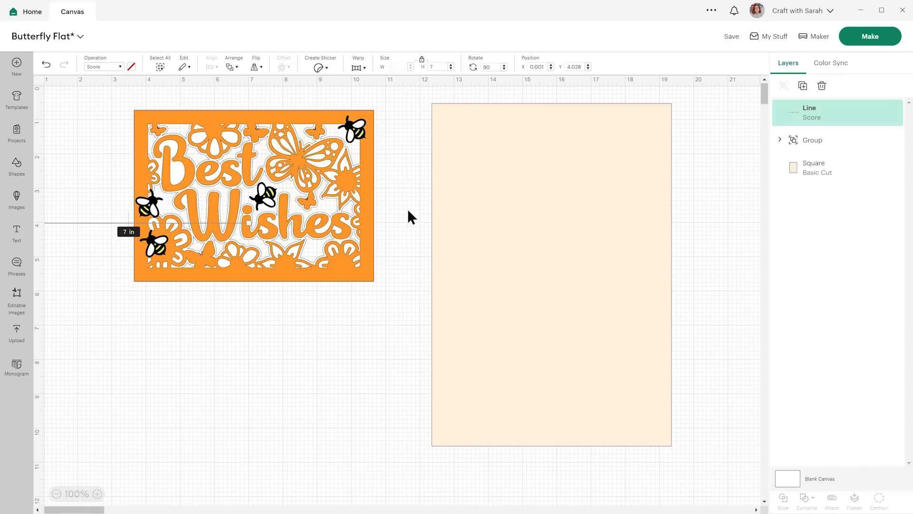
Centre the score line on the cream base and attach the two together
{"action": "left_click", "coordinate": [820, 175], "text": "shift"}
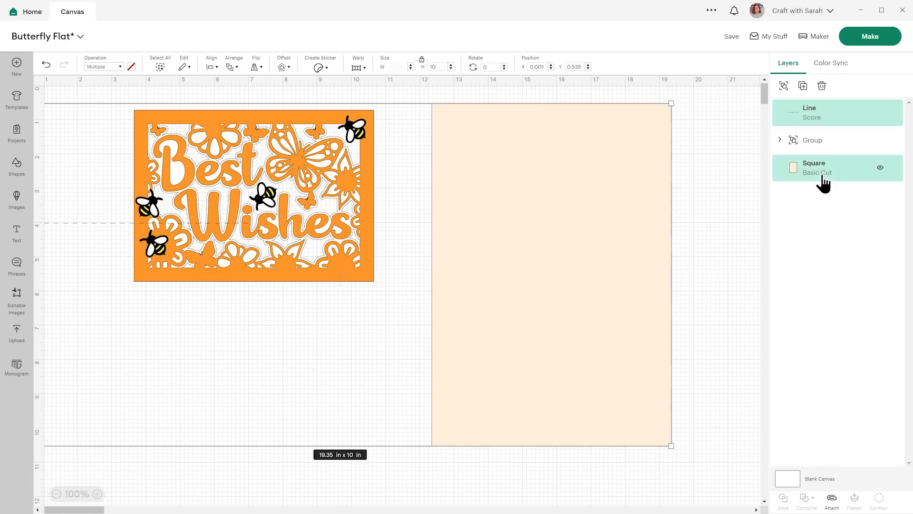
{"action": "left_click", "coordinate": [211, 67]}
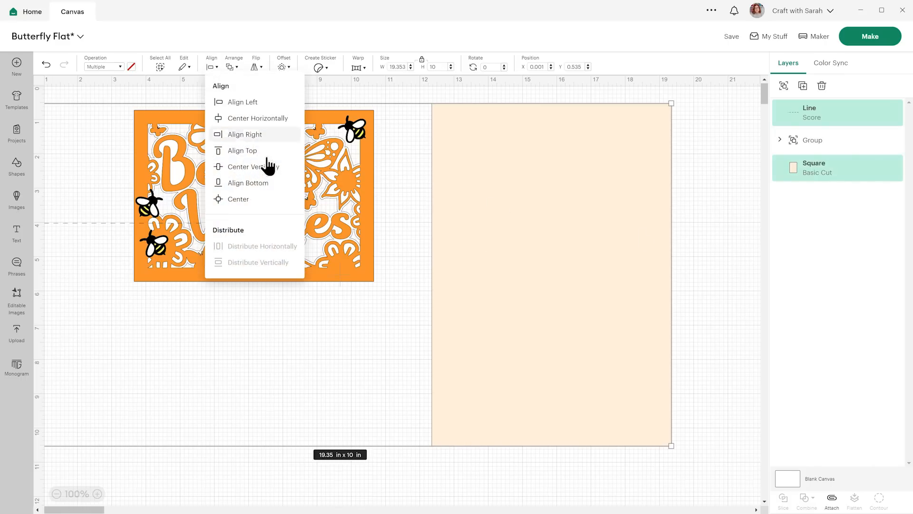
{"action": "left_click", "coordinate": [241, 198]}
{"action": "left_click_drag", "start_coordinate": [416, 293], "coordinate": [587, 291]}
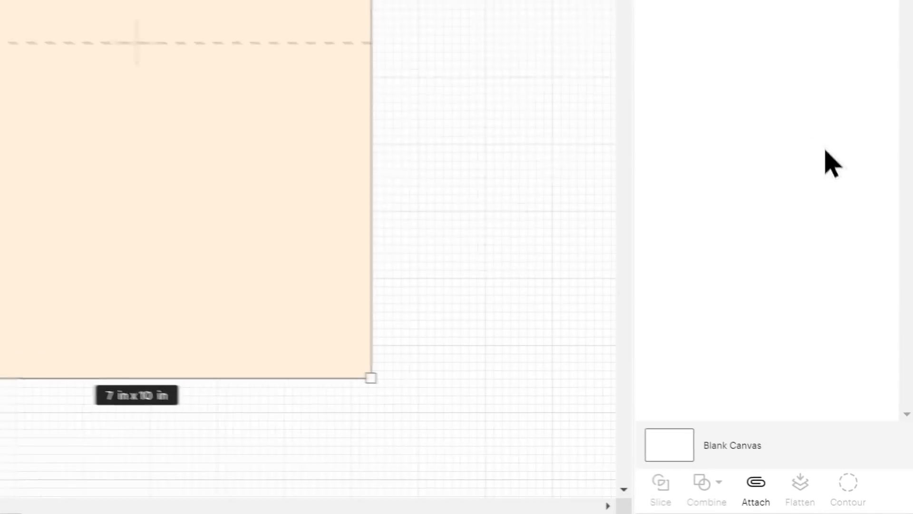
{"action": "left_click", "coordinate": [761, 486]}
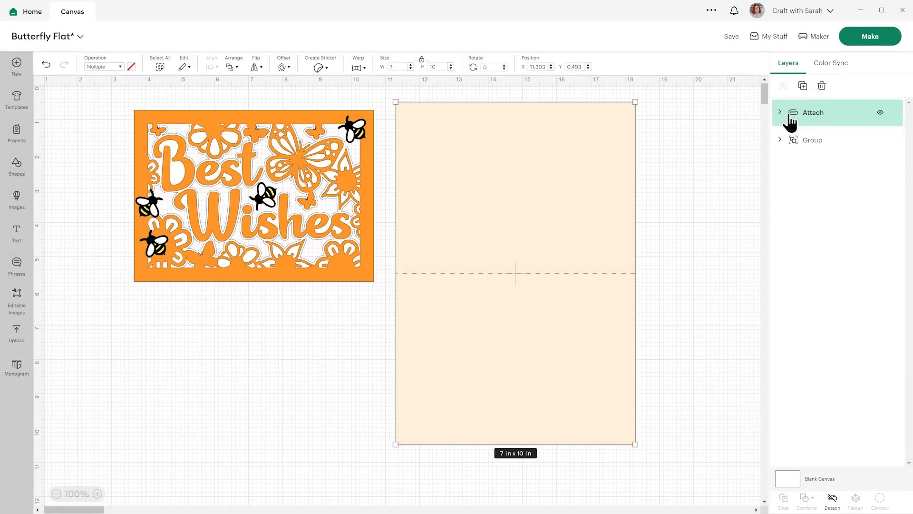
Send the attached base behind the design group and place the design over the base's lower half
{"action": "left_click", "coordinate": [233, 68]}
{"action": "left_click", "coordinate": [261, 137]}
{"action": "left_click_drag", "start_coordinate": [292, 181], "coordinate": [553, 343]}
{"action": "left_click", "coordinate": [666, 324]}
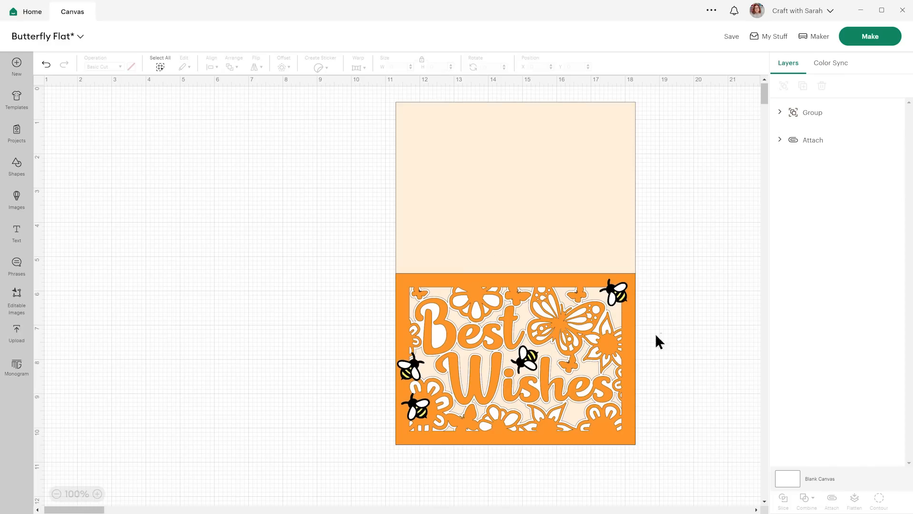
Move the assembled card further left on the canvas and save the project
{"action": "left_click_drag", "start_coordinate": [538, 224], "coordinate": [308, 224]}
{"action": "left_click", "coordinate": [548, 233]}
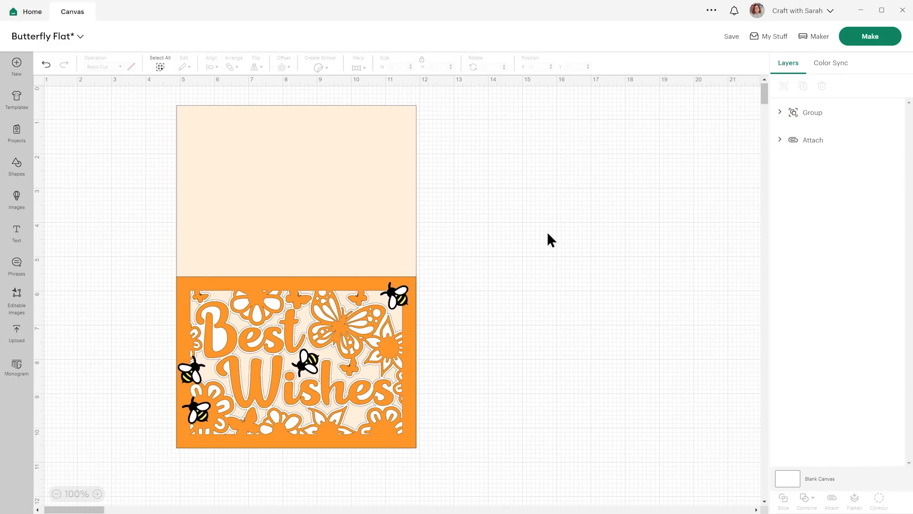
{"action": "left_click", "coordinate": [745, 42]}
{"action": "left_click", "coordinate": [738, 61]}
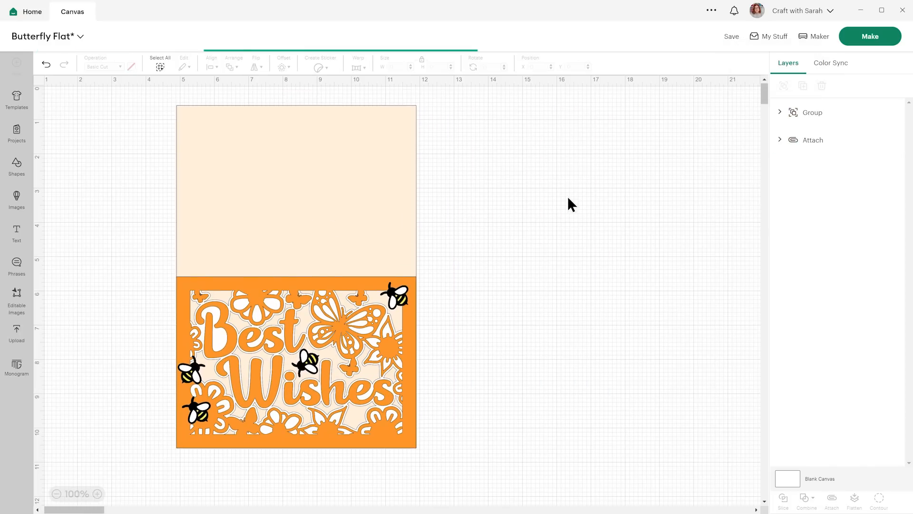
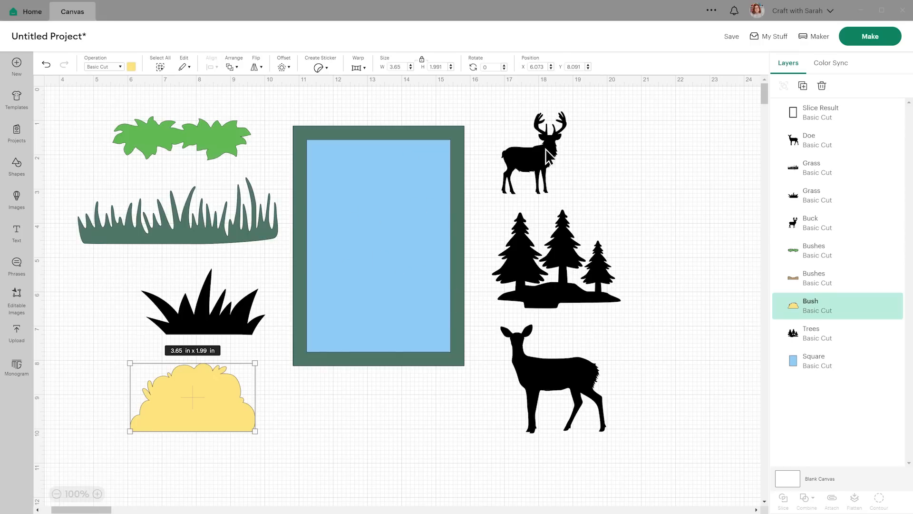
Place the trees in the upper part of the blue background and recolour them dark green
{"action": "left_click_drag", "start_coordinate": [550, 156], "coordinate": [542, 154]}
{"action": "left_click", "coordinate": [596, 153]}
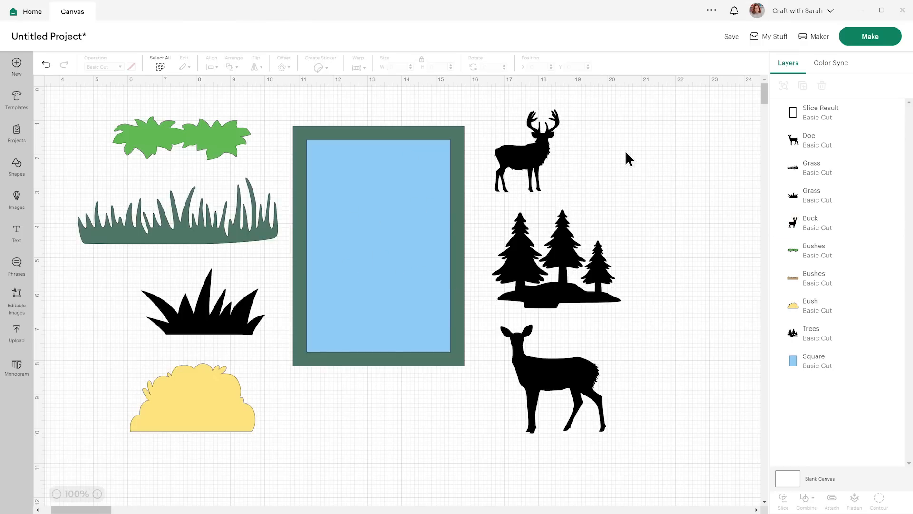
{"action": "left_click_drag", "start_coordinate": [593, 272], "coordinate": [394, 213]}
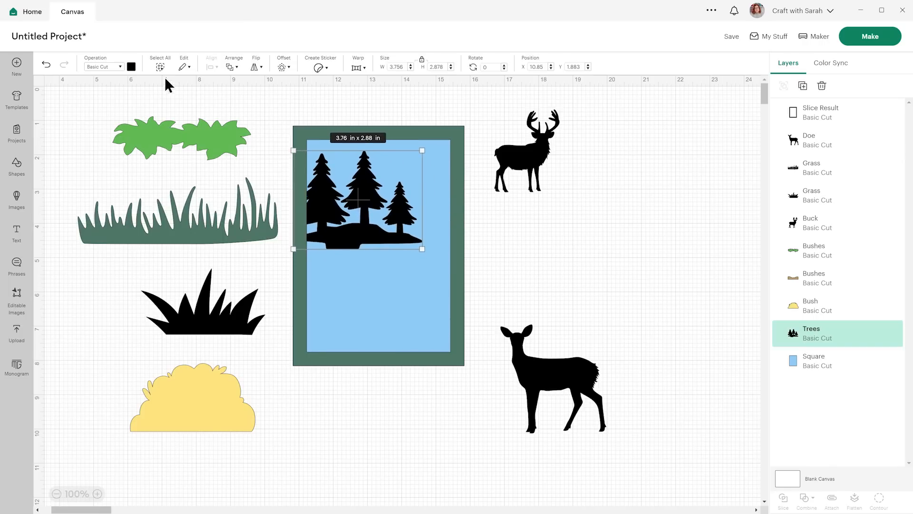
{"action": "left_click", "coordinate": [132, 67]}
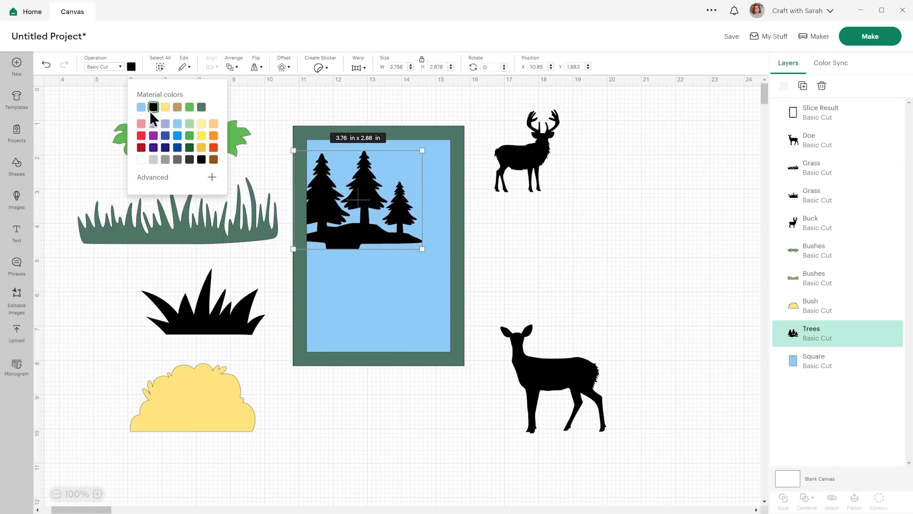
{"action": "left_click", "coordinate": [189, 148]}
{"action": "left_click_drag", "start_coordinate": [370, 198], "coordinate": [376, 193]}
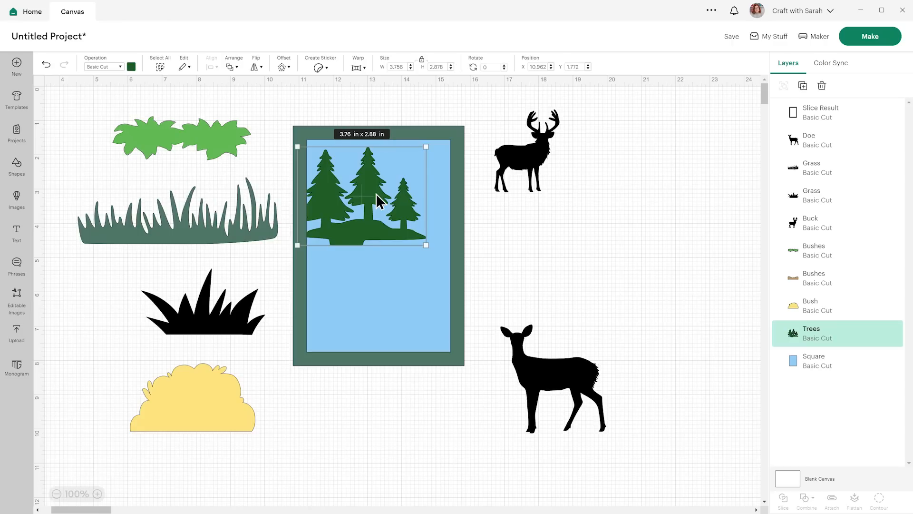
Shrink the long grass to about 5.25 in wide and recolour the yellow bush light green
{"action": "left_click", "coordinate": [220, 231]}
{"action": "left_click_drag", "start_coordinate": [281, 245], "coordinate": [261, 238]}
{"action": "left_click_drag", "start_coordinate": [230, 398], "coordinate": [224, 379]}
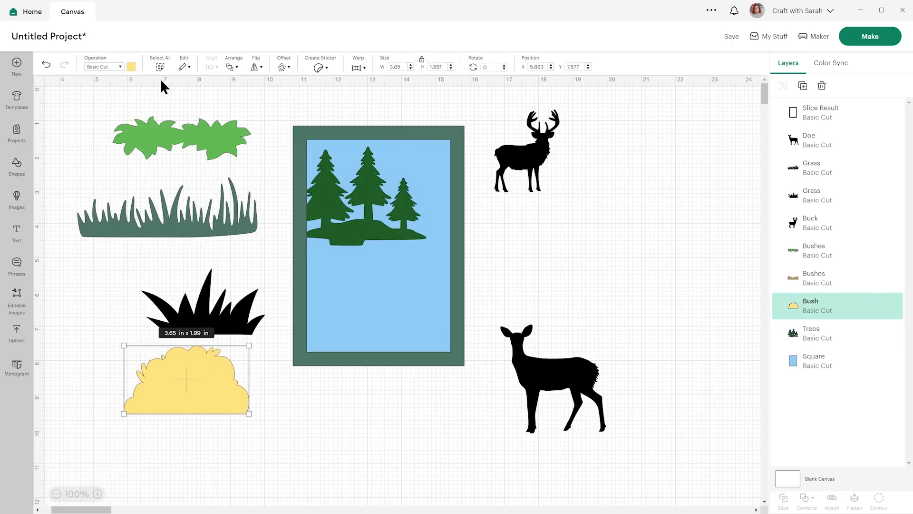
{"action": "left_click", "coordinate": [131, 67]}
{"action": "left_click", "coordinate": [165, 106]}
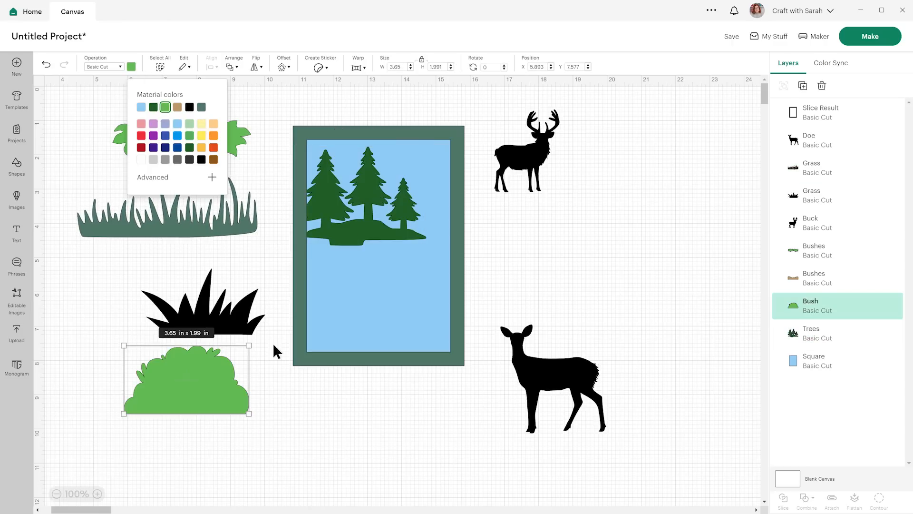
Place the light green bush below the trees at about 2.73 by 1.49 in, then duplicate it and set the copy beside it
{"action": "left_click_drag", "start_coordinate": [196, 381], "coordinate": [424, 265]}
{"action": "left_click", "coordinate": [803, 86]}
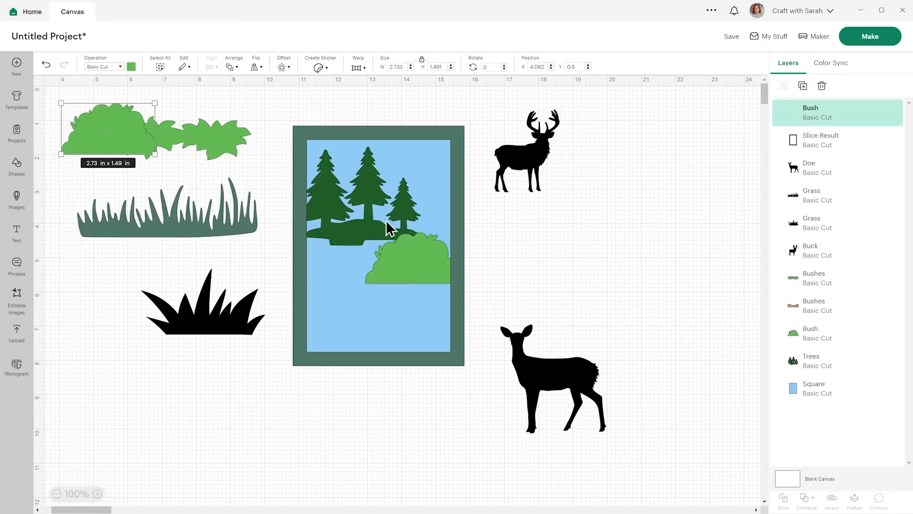
{"action": "left_click_drag", "start_coordinate": [135, 134], "coordinate": [360, 264]}
{"action": "left_click", "coordinate": [569, 247]}
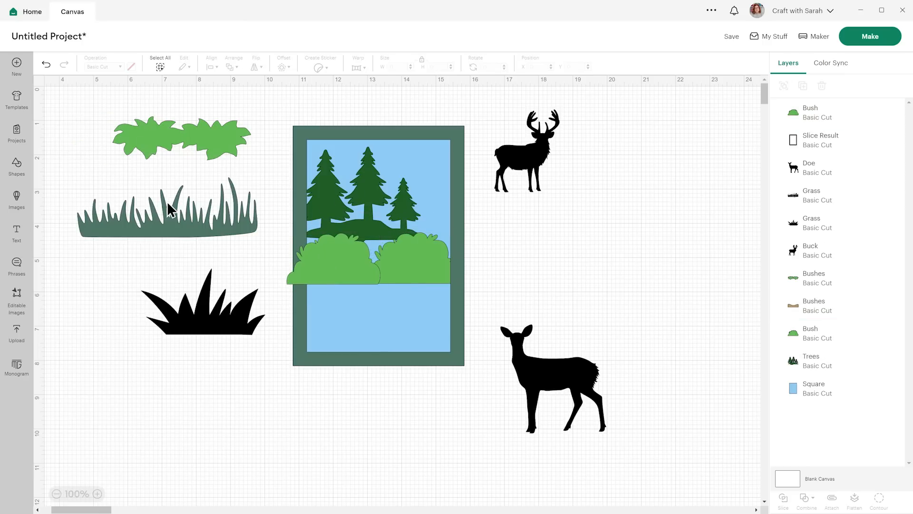
Place the long grass across the bottom of the framed scene and move its layer below the other grass
{"action": "left_click_drag", "start_coordinate": [199, 229], "coordinate": [406, 342]}
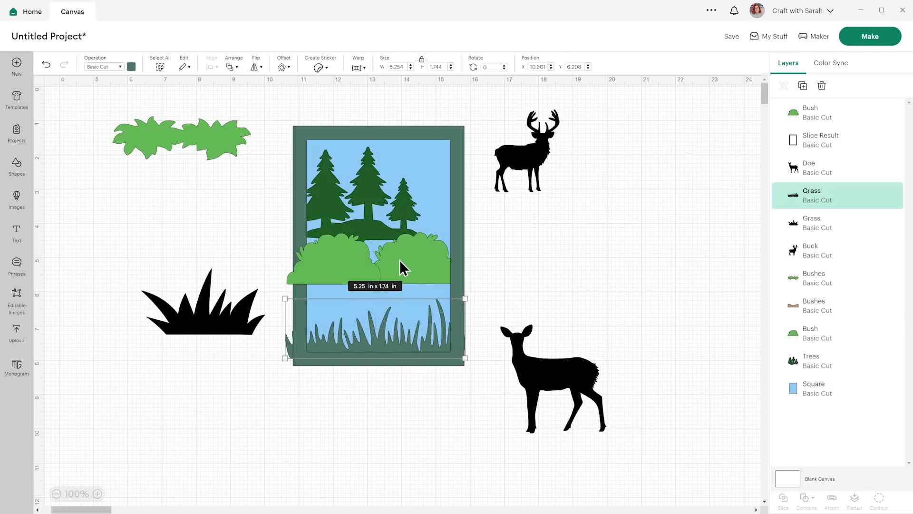
{"action": "left_click", "coordinate": [405, 214]}
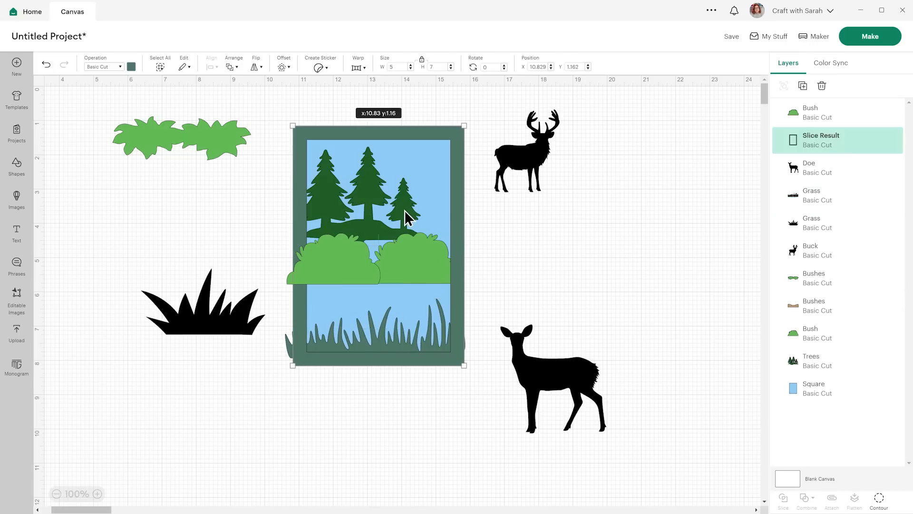
{"action": "left_click_drag", "start_coordinate": [839, 195], "coordinate": [832, 215]}
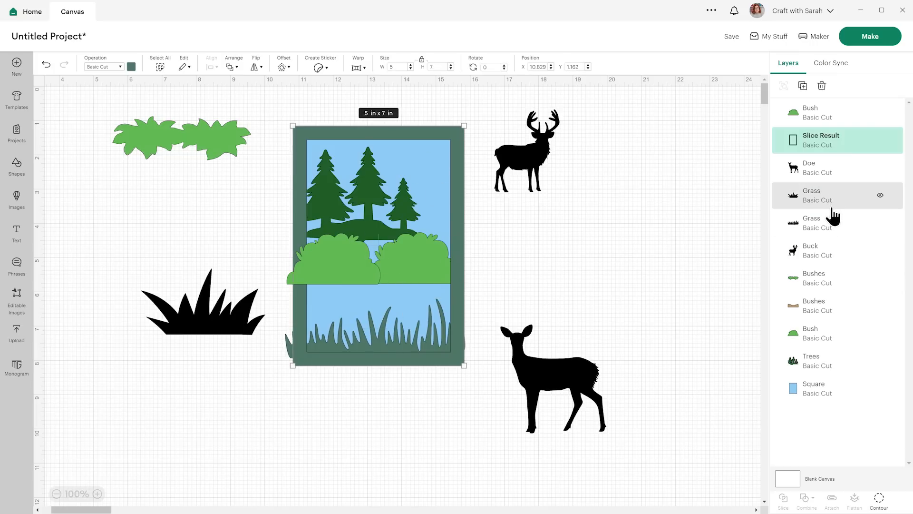
Enlarge the trees to about 4.06 by 3.11 in and reposition them at the top of the scene
{"action": "left_click", "coordinate": [826, 365]}
{"action": "left_click_drag", "start_coordinate": [421, 140], "coordinate": [433, 132]}
{"action": "left_click_drag", "start_coordinate": [384, 162], "coordinate": [381, 156]}
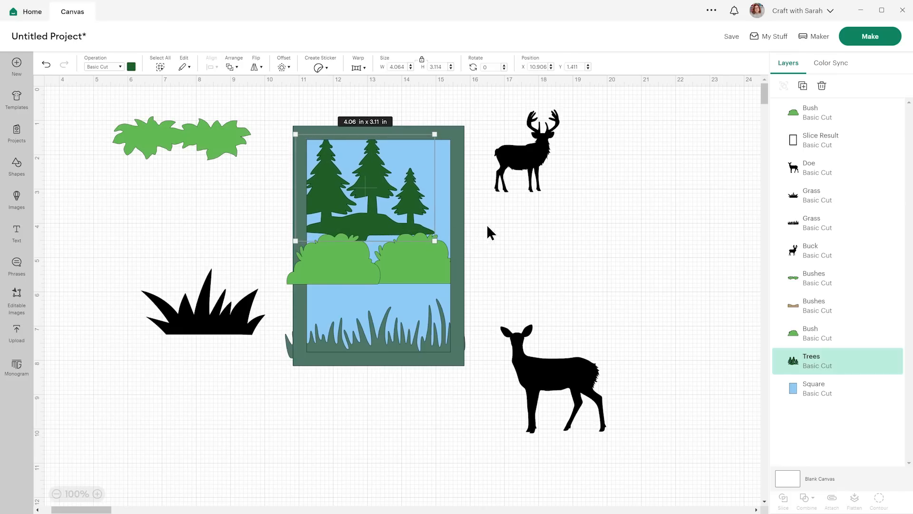
{"action": "left_click", "coordinate": [162, 204]}
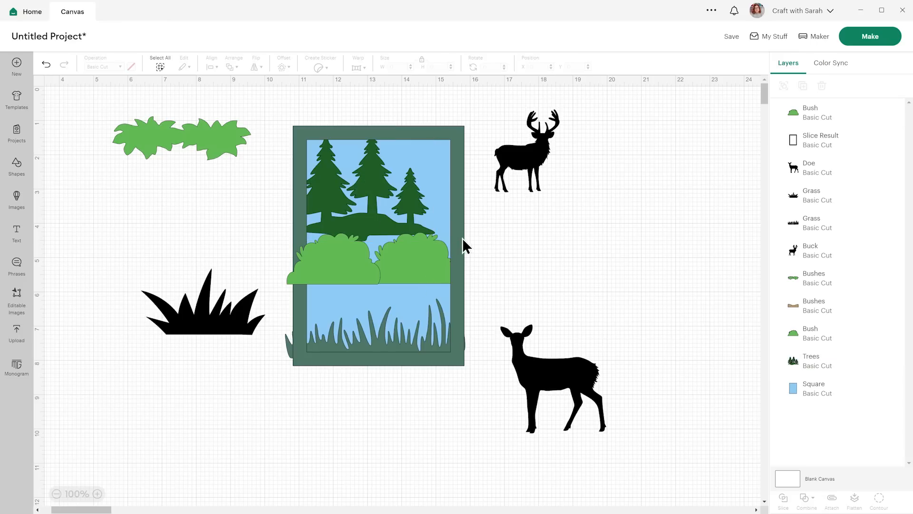
Shift both bushes together slightly upward over the base of the trees
{"action": "left_click", "coordinate": [824, 336]}
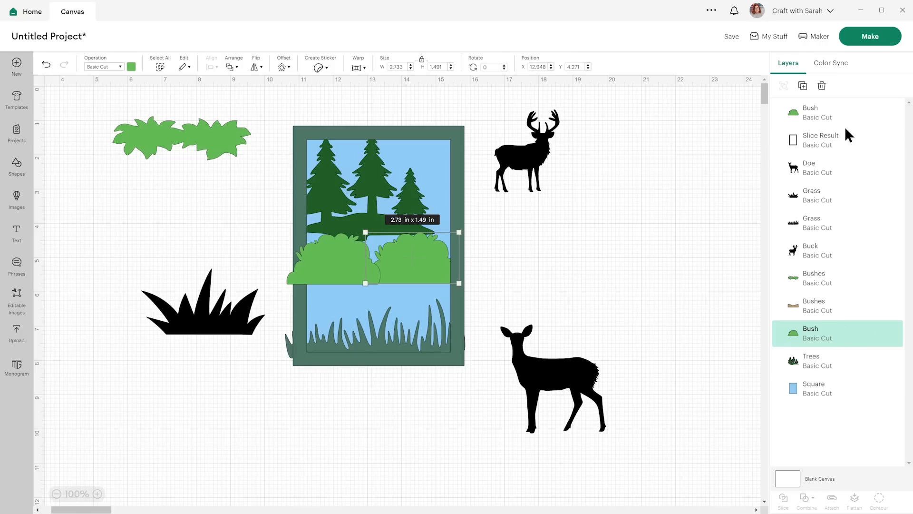
{"action": "left_click", "coordinate": [840, 113], "text": "shift"}
{"action": "left_click_drag", "start_coordinate": [404, 247], "coordinate": [410, 255]}
Shrink the doe to about 2.12 by 2.19 in and place it on the scene's right side, behind the grass
{"action": "left_click", "coordinate": [559, 406]}
{"action": "left_click_drag", "start_coordinate": [607, 433], "coordinate": [574, 401]}
{"action": "left_click_drag", "start_coordinate": [534, 368], "coordinate": [419, 307]}
{"action": "left_click_drag", "start_coordinate": [802, 176], "coordinate": [807, 210]}
Place the buck beside the doe in front of the long grass, and move the topmost bush layer down to the other bush
{"action": "left_click", "coordinate": [521, 163]}
{"action": "left_click_drag", "start_coordinate": [522, 164], "coordinate": [335, 290]}
{"action": "left_click_drag", "start_coordinate": [810, 251], "coordinate": [812, 200]}
{"action": "left_click_drag", "start_coordinate": [810, 112], "coordinate": [775, 273]}
Enlarge the buck to about 2.64 by 3.34 in and position it at the scene's lower left, facing the doe
{"action": "left_click_drag", "start_coordinate": [370, 320], "coordinate": [389, 344]}
{"action": "left_click_drag", "start_coordinate": [367, 296], "coordinate": [370, 293]}
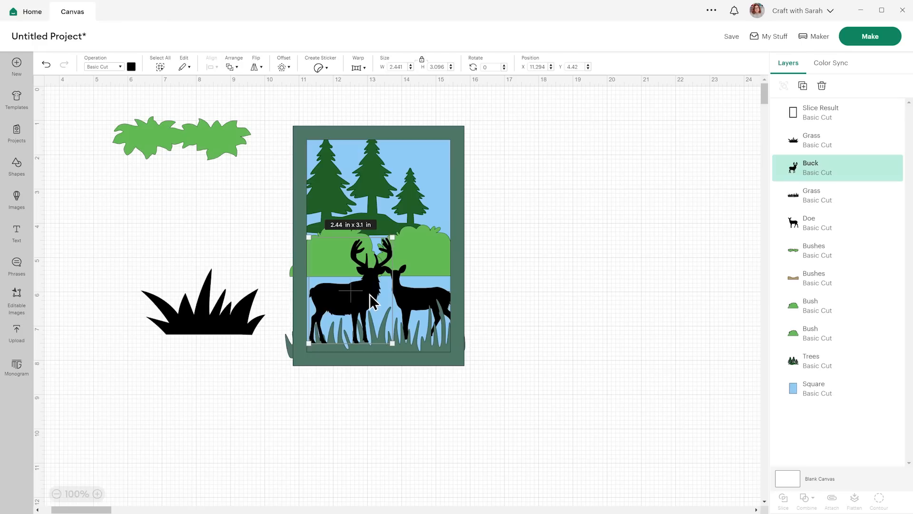
{"action": "left_click_drag", "start_coordinate": [308, 343], "coordinate": [302, 351]}
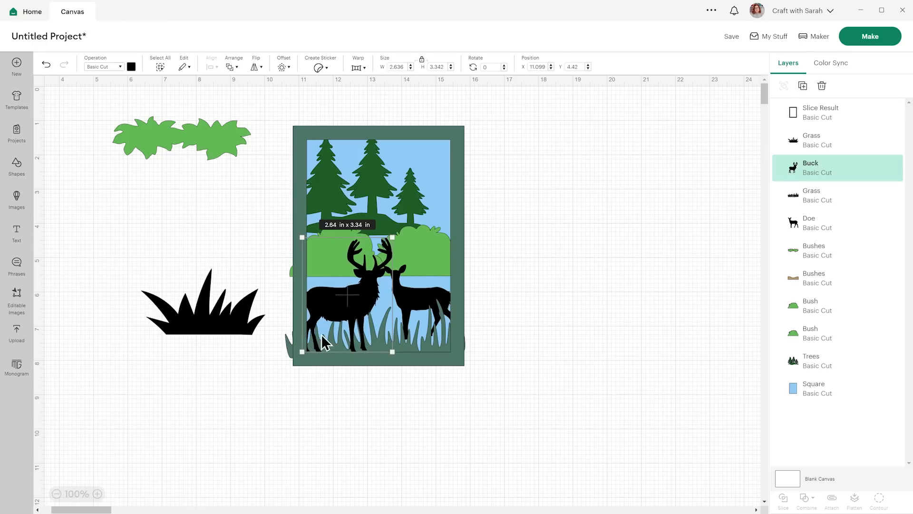
{"action": "left_click_drag", "start_coordinate": [353, 298], "coordinate": [351, 295]}
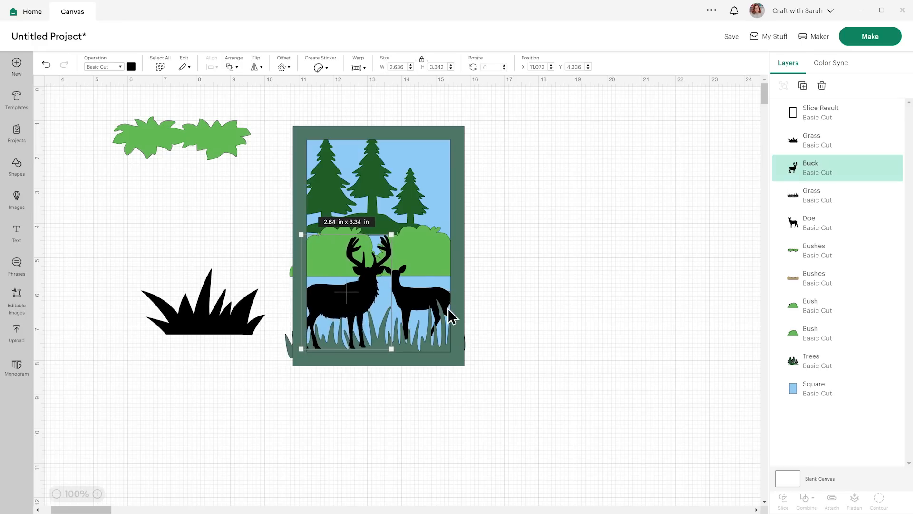
Enlarge the doe slightly in its place beside the buck
{"action": "left_click", "coordinate": [808, 223]}
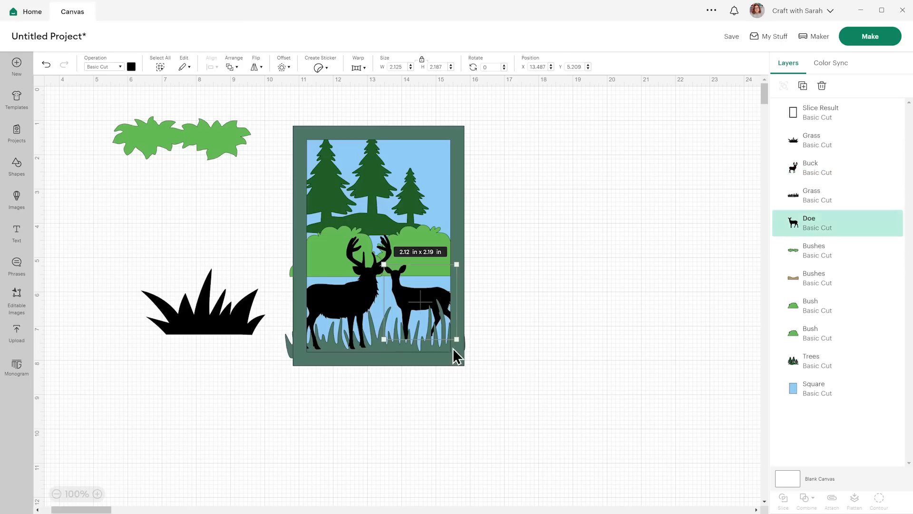
{"action": "left_click_drag", "start_coordinate": [458, 339], "coordinate": [460, 342]}
{"action": "left_click", "coordinate": [511, 303]}
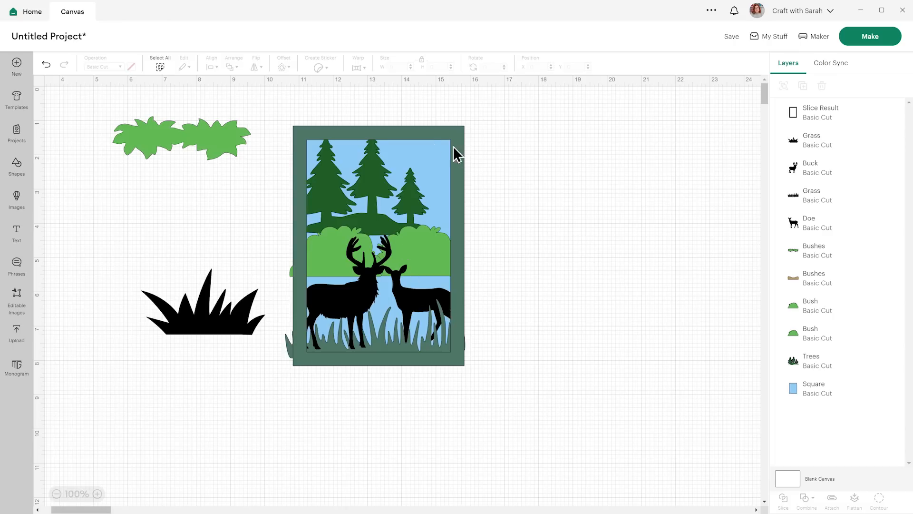
Search the image library for "cloud" and add the blue-grey puffy cloud to the canvas
{"action": "left_click", "coordinate": [25, 175]}
{"action": "left_click", "coordinate": [19, 169]}
{"action": "left_click", "coordinate": [16, 202]}
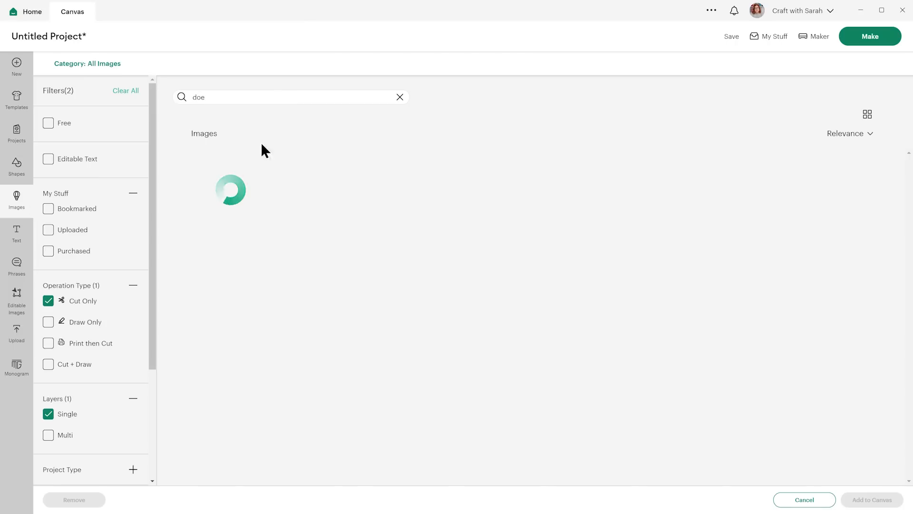
{"action": "left_click", "coordinate": [218, 95]}
{"action": "type", "text": "cloud"}
{"action": "key", "text": "Return"}
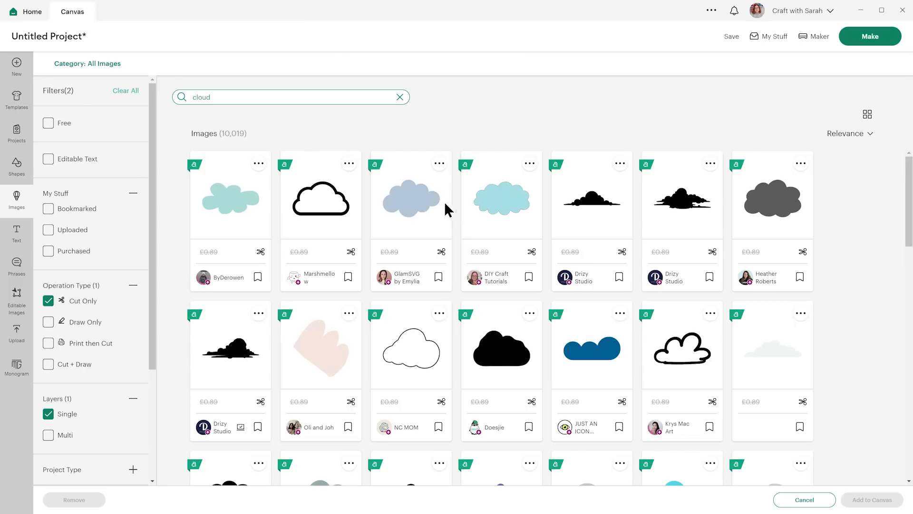
{"action": "left_click", "coordinate": [406, 198]}
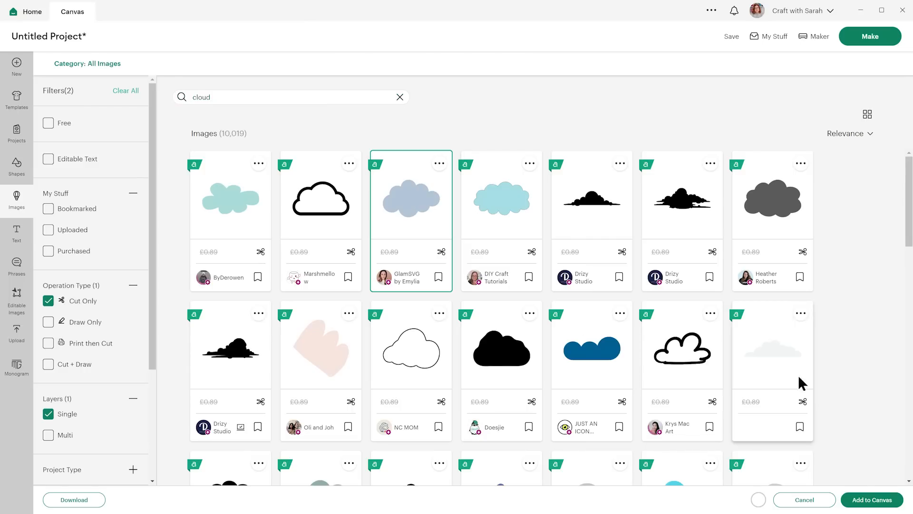
{"action": "left_click", "coordinate": [869, 498]}
Resize the cloud to about 2.01 by 1.32 in, colour it white, and place it in the upper-right sky behind the trees
{"action": "left_click_drag", "start_coordinate": [169, 188], "coordinate": [286, 239]}
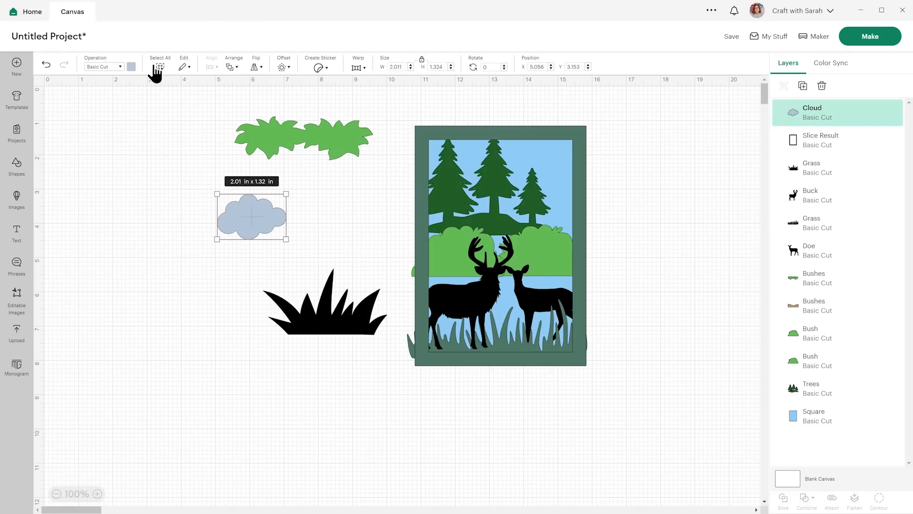
{"action": "left_click", "coordinate": [131, 67]}
{"action": "left_click", "coordinate": [141, 160]}
{"action": "left_click_drag", "start_coordinate": [259, 224], "coordinate": [553, 163]}
{"action": "left_click_drag", "start_coordinate": [832, 119], "coordinate": [804, 362]}
{"action": "left_click_drag", "start_coordinate": [544, 151], "coordinate": [548, 145]}
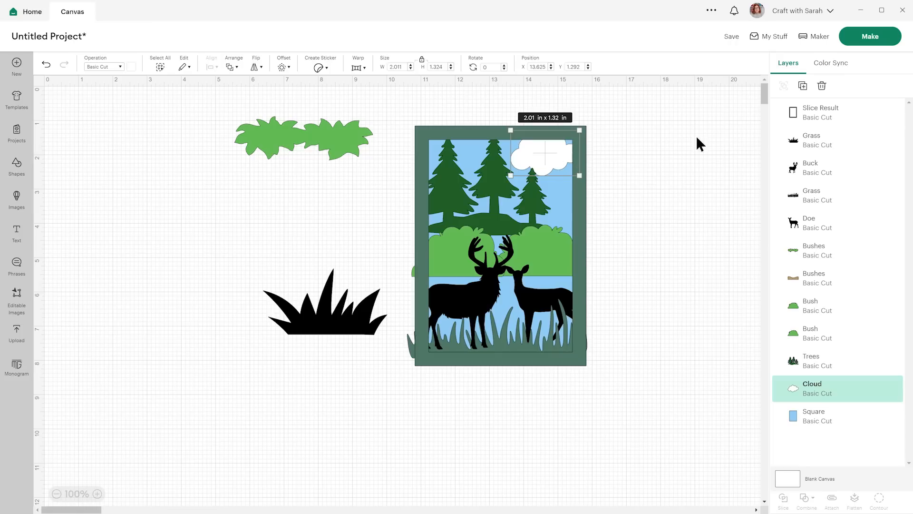
Duplicate the white cloud and place the copy behind the two tall trees
{"action": "left_click", "coordinate": [802, 86]}
{"action": "left_click_drag", "start_coordinate": [146, 162], "coordinate": [495, 169]}
{"action": "left_click_drag", "start_coordinate": [837, 114], "coordinate": [826, 381]}
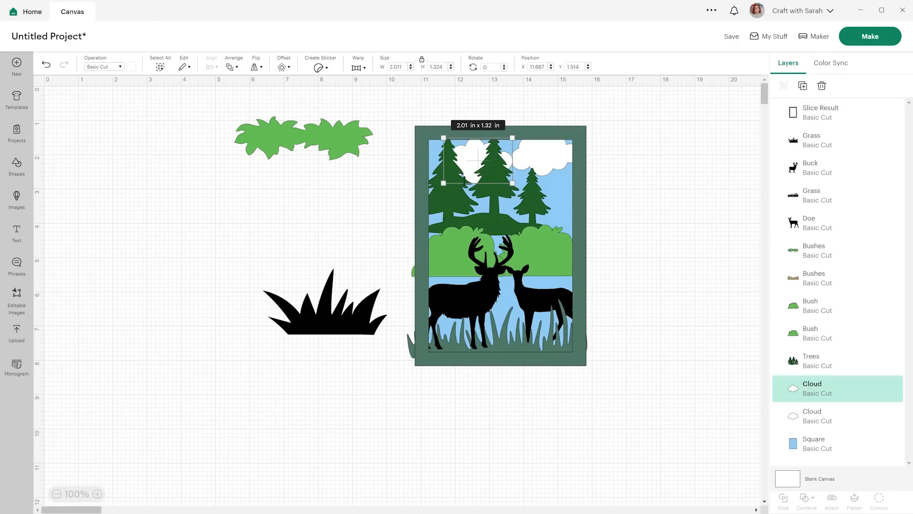
{"action": "left_click", "coordinate": [676, 303]}
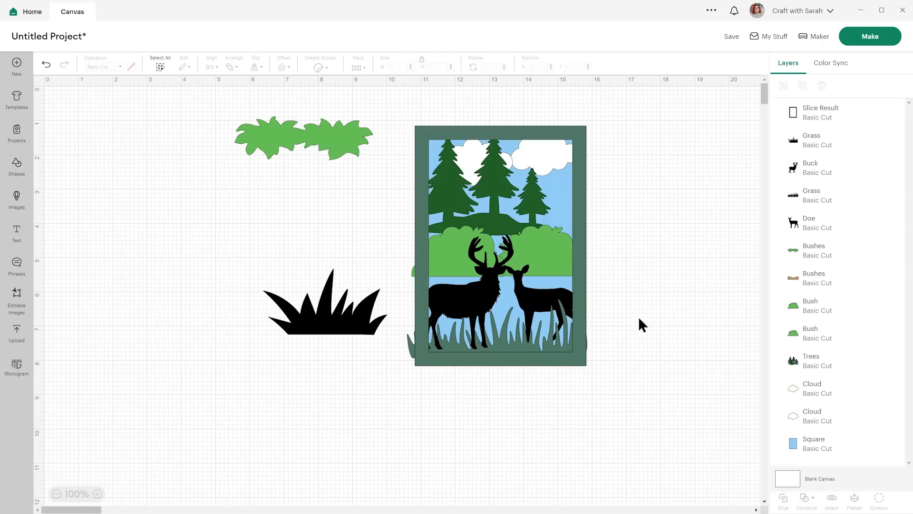
Delete the unused black grass clump and the spare green bushes beside the card
{"action": "left_click", "coordinate": [304, 313]}
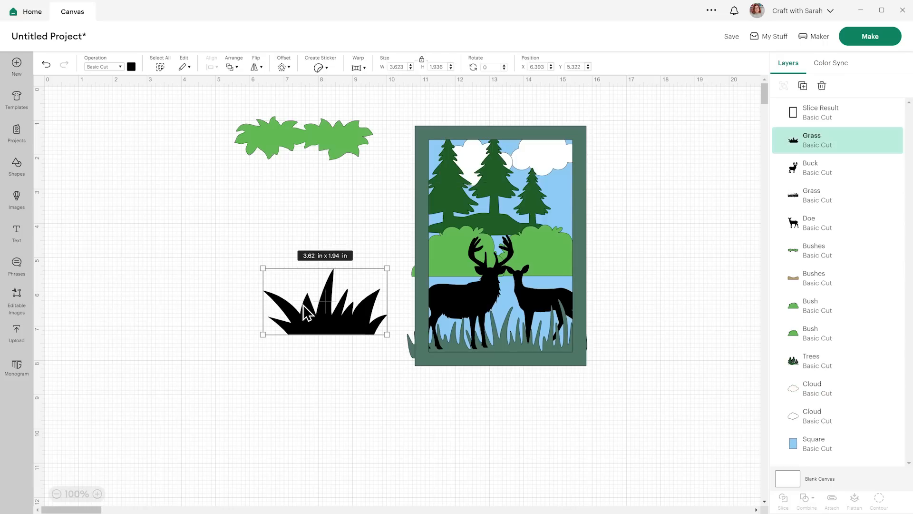
{"action": "key", "text": "Delete"}
{"action": "left_click", "coordinate": [285, 149]}
{"action": "key", "text": "Delete"}
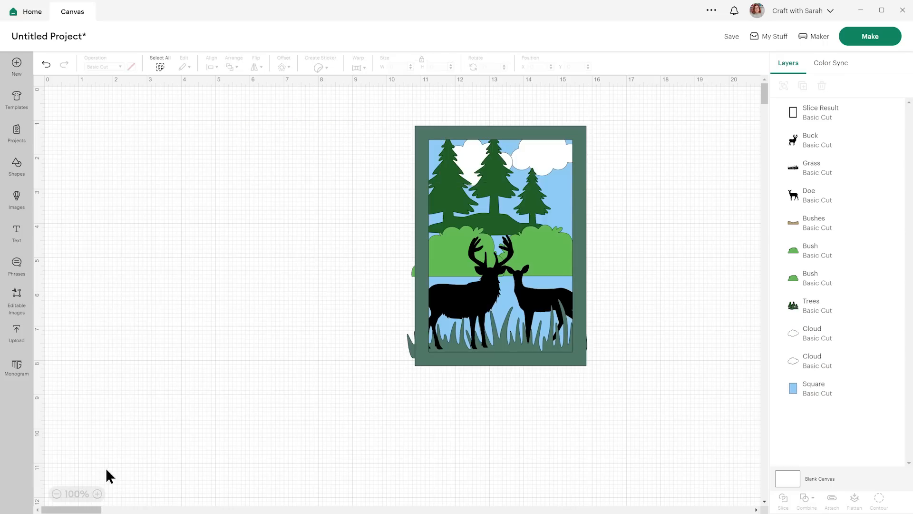
Save the project as "Deer Card - Layers" in the Card Making Countdown collection
{"action": "left_click", "coordinate": [97, 494]}
{"action": "left_click", "coordinate": [97, 494]}
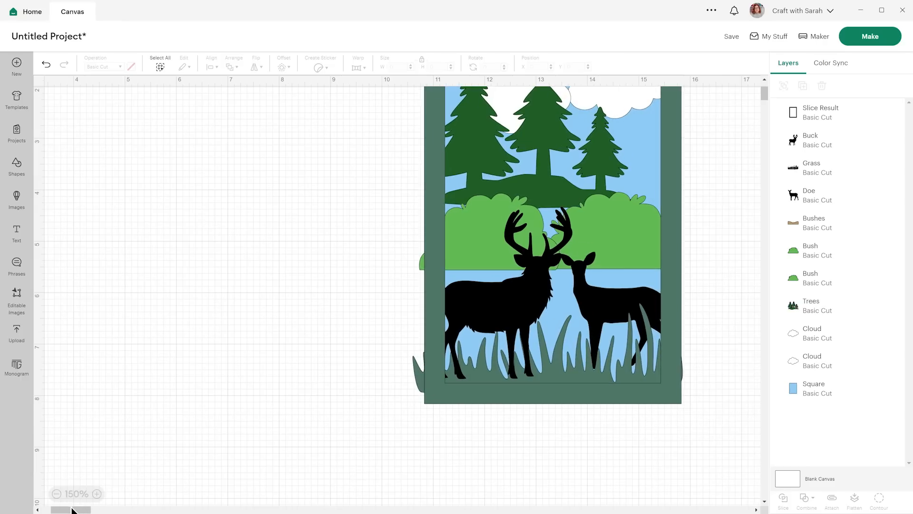
{"action": "left_click_drag", "start_coordinate": [86, 510], "coordinate": [99, 510]}
{"action": "scroll", "coordinate": [524, 229], "scroll_direction": "up", "scroll_amount": 2}
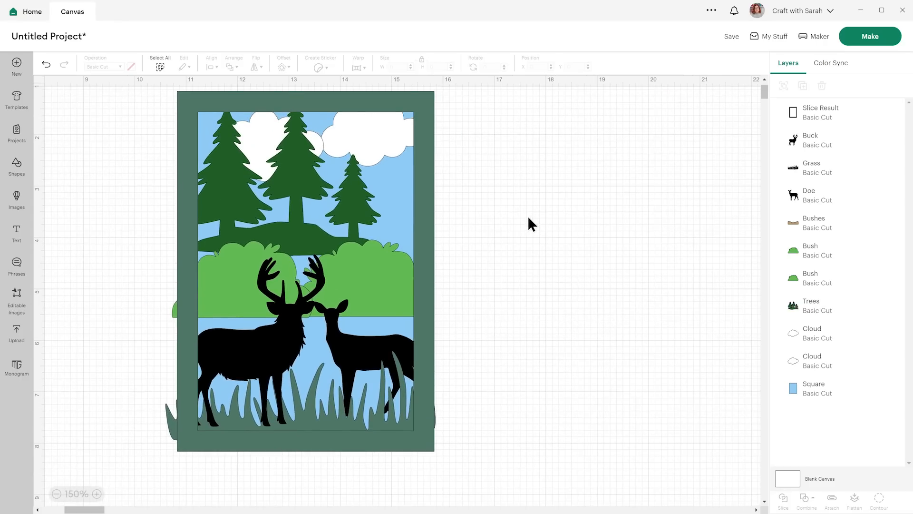
{"action": "scroll", "coordinate": [531, 213], "scroll_direction": "up", "scroll_amount": 2}
{"action": "scroll", "coordinate": [531, 213], "scroll_direction": "down", "scroll_amount": 2}
{"action": "left_click", "coordinate": [733, 37]}
{"action": "left_click", "coordinate": [431, 65]}
{"action": "type", "text": "Deer Card - Layers"}
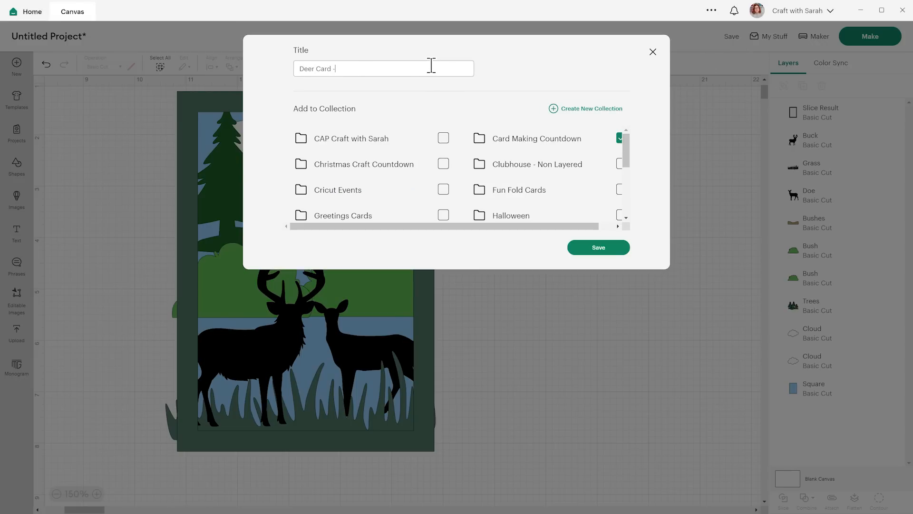
{"action": "left_click", "coordinate": [605, 250]}
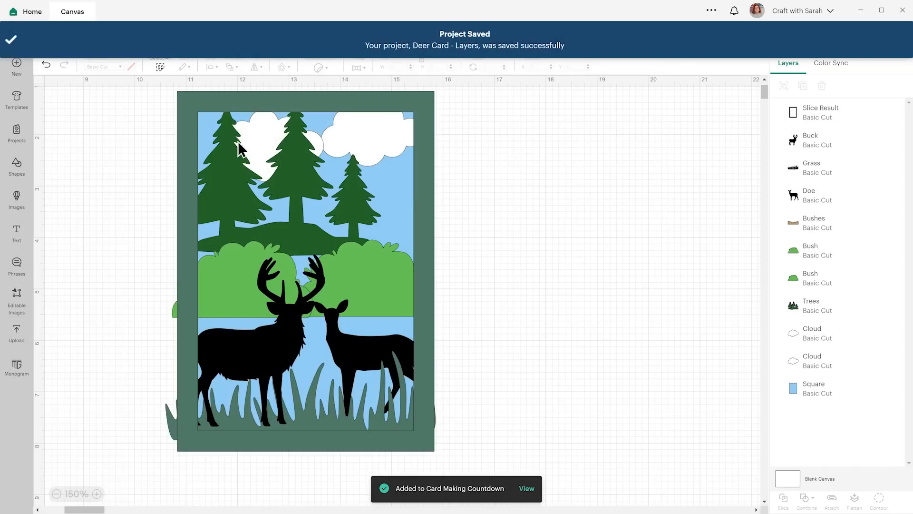
Save a copy of the project as "Deer Card - Flat" in the Card Making Countdown collection
{"action": "left_click", "coordinate": [13, 40]}
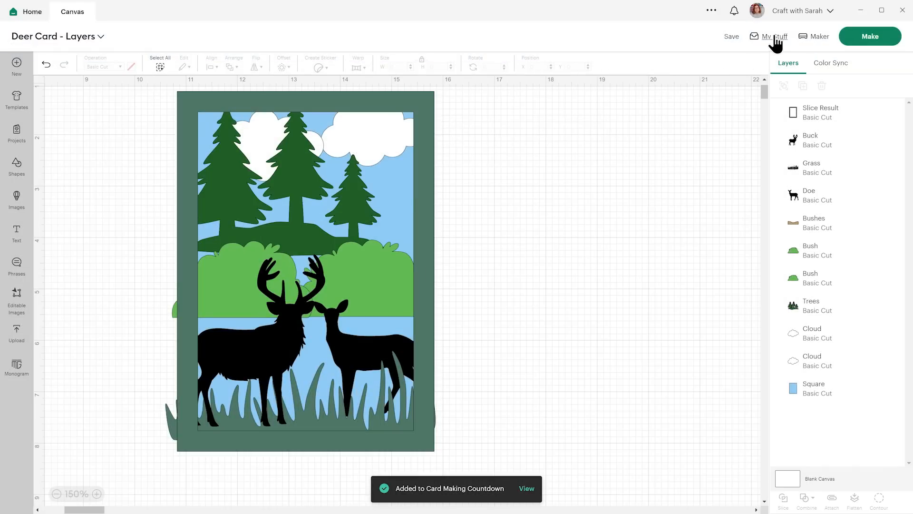
{"action": "mouse_move", "coordinate": [731, 39]}
{"action": "left_click", "coordinate": [740, 76]}
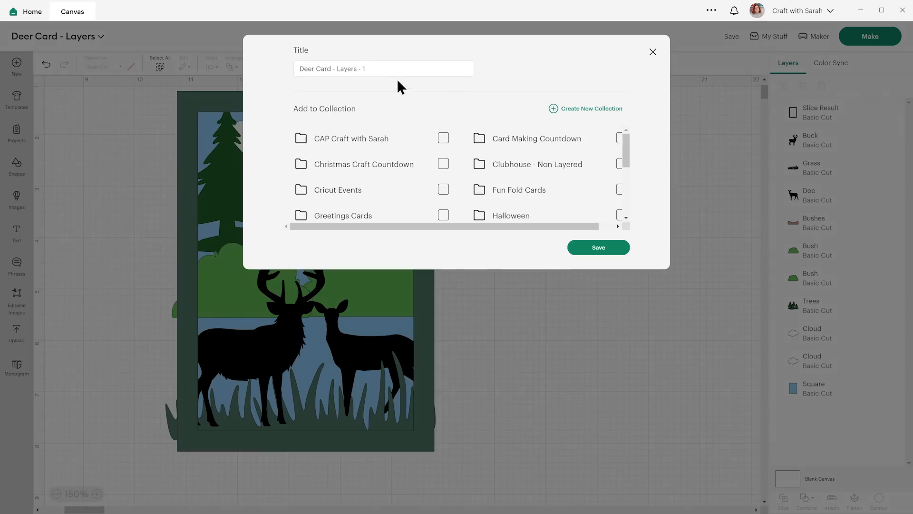
{"action": "left_click_drag", "start_coordinate": [337, 67], "coordinate": [411, 67]}
{"action": "type", "text": "F"}
{"action": "left_click", "coordinate": [497, 141]}
{"action": "left_click", "coordinate": [590, 252]}
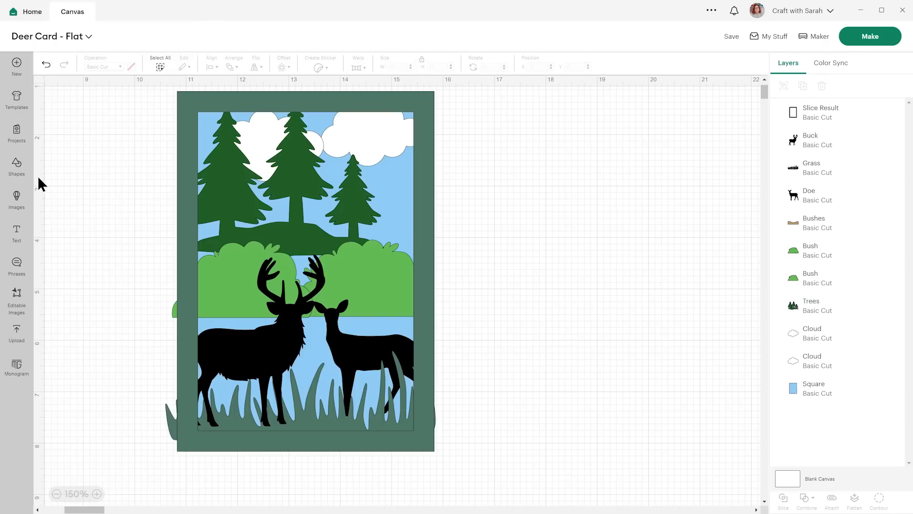
Add a square over the part of the left bush that sticks out past the frame and slice the bush with it
{"action": "left_click", "coordinate": [19, 168]}
{"action": "left_click", "coordinate": [145, 221]}
{"action": "left_click_drag", "start_coordinate": [141, 191], "coordinate": [156, 341]}
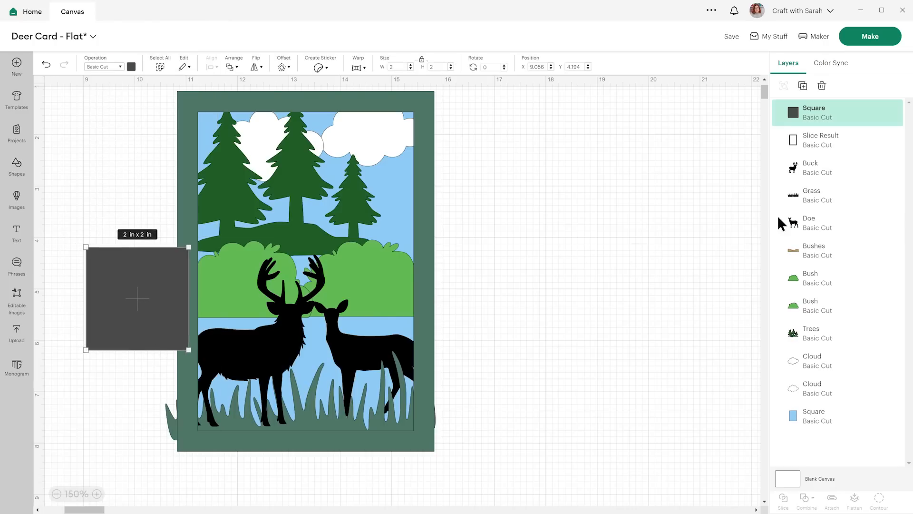
{"action": "left_click", "coordinate": [830, 278]}
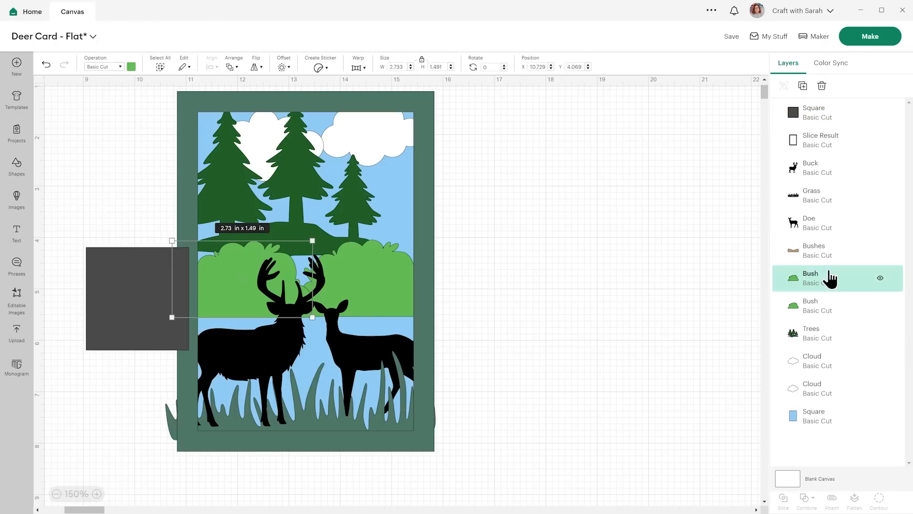
{"action": "left_click", "coordinate": [841, 122], "text": "shift"}
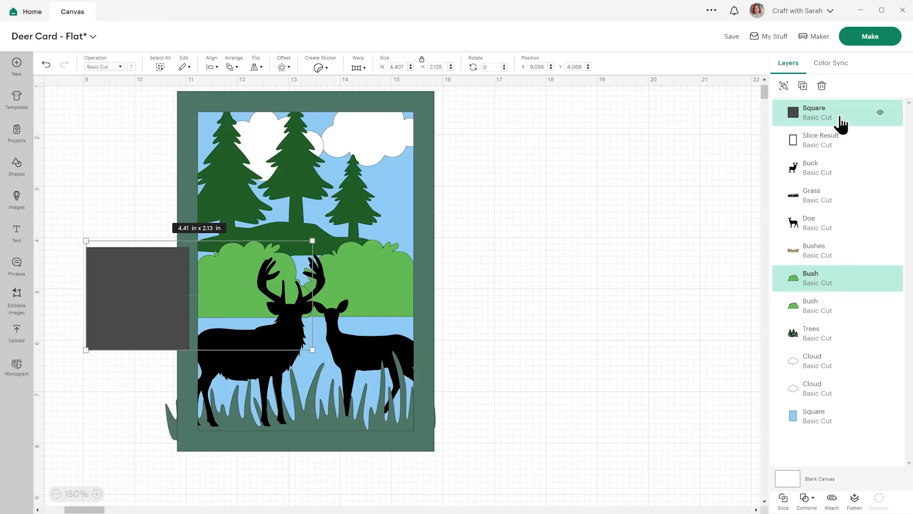
{"action": "left_click", "coordinate": [784, 503]}
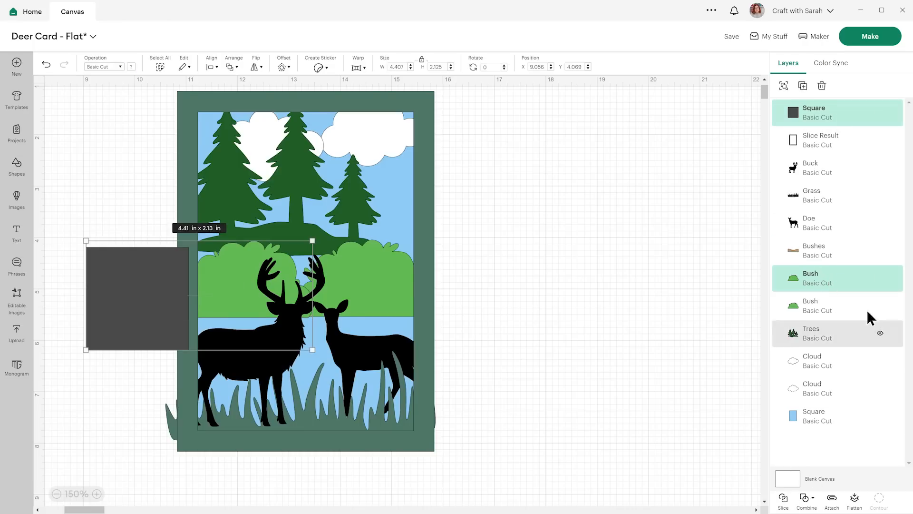
Delete the square and the cut-off bush pieces left over from the slice
{"action": "left_click", "coordinate": [827, 123]}
{"action": "key", "text": "Delete"}
{"action": "left_click", "coordinate": [815, 114]}
{"action": "key", "text": "Delete"}
{"action": "left_click", "coordinate": [815, 112]}
{"action": "key", "text": "Delete"}
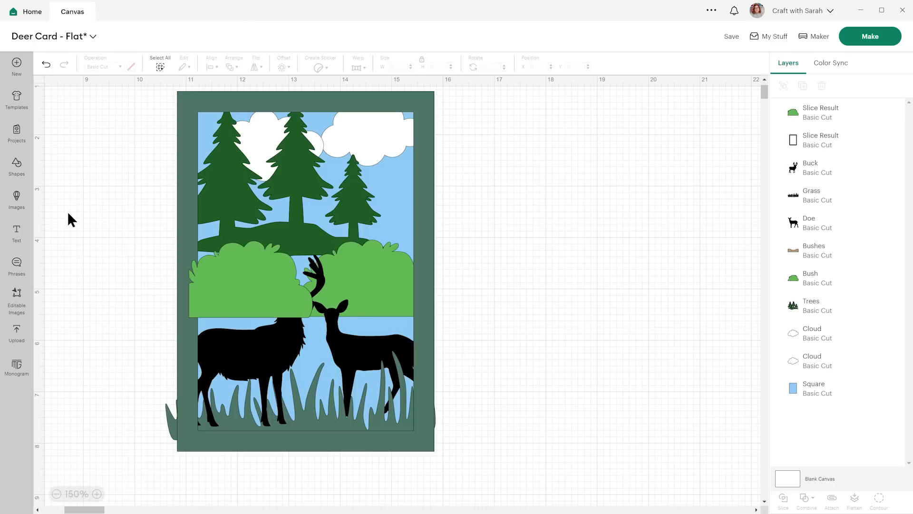
Place two squares over the grass ends overhanging both sides of the frame and weld the squares together
{"action": "left_click", "coordinate": [16, 174]}
{"action": "left_click", "coordinate": [142, 231]}
{"action": "left_click_drag", "start_coordinate": [155, 221], "coordinate": [162, 429]}
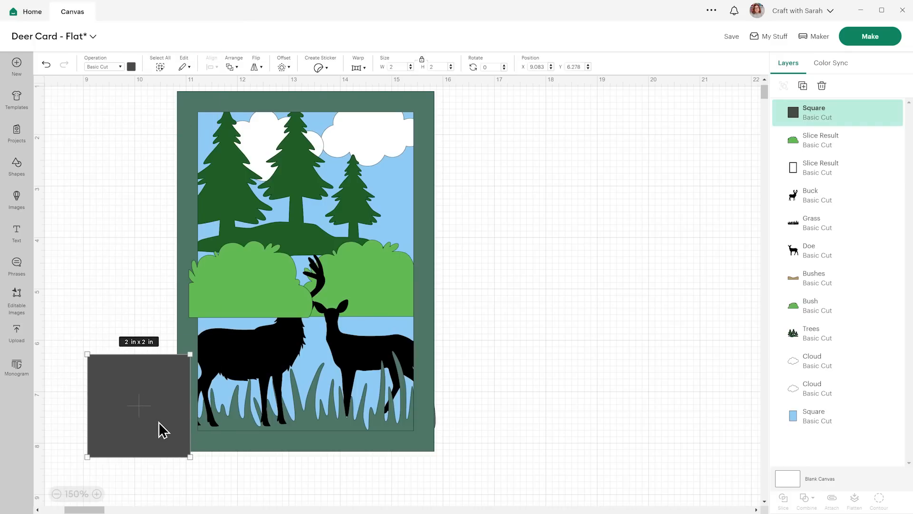
{"action": "left_click", "coordinate": [803, 86]}
{"action": "left_click_drag", "start_coordinate": [162, 207], "coordinate": [482, 424]}
{"action": "left_click", "coordinate": [846, 145], "text": "shift"}
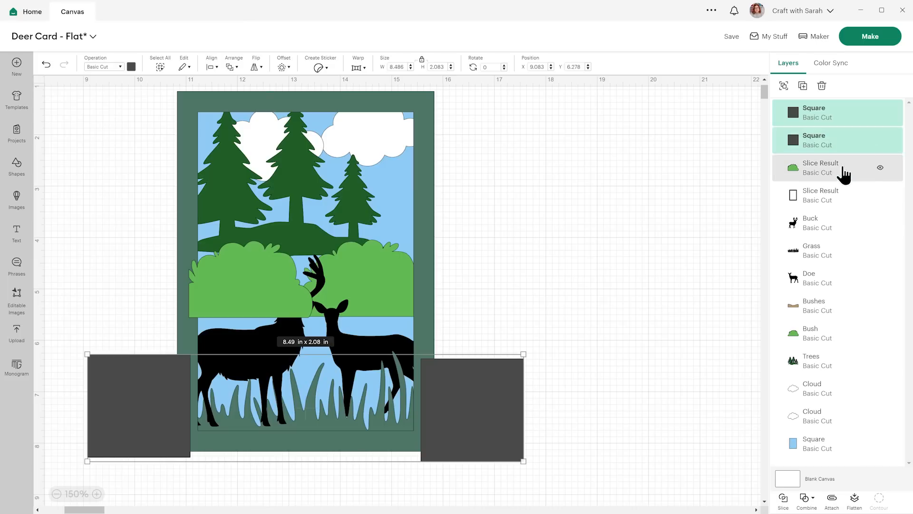
{"action": "left_click", "coordinate": [806, 498]}
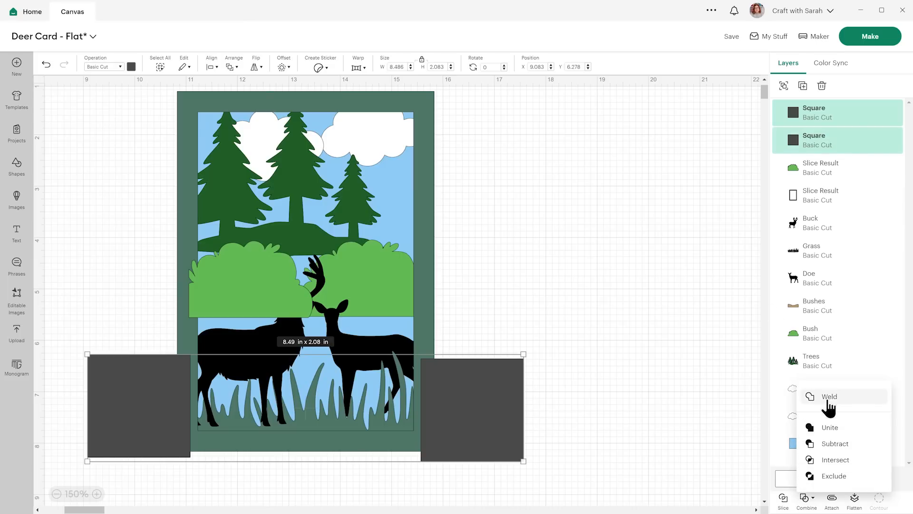
{"action": "left_click", "coordinate": [826, 402]}
Slice the grass layer with the welded pair of squares
{"action": "left_click", "coordinate": [812, 116]}
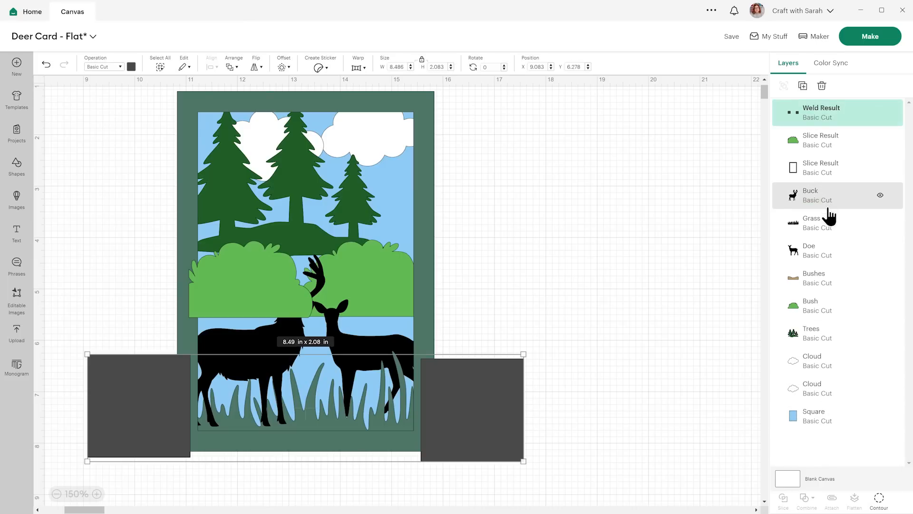
{"action": "left_click", "coordinate": [828, 231], "text": "shift"}
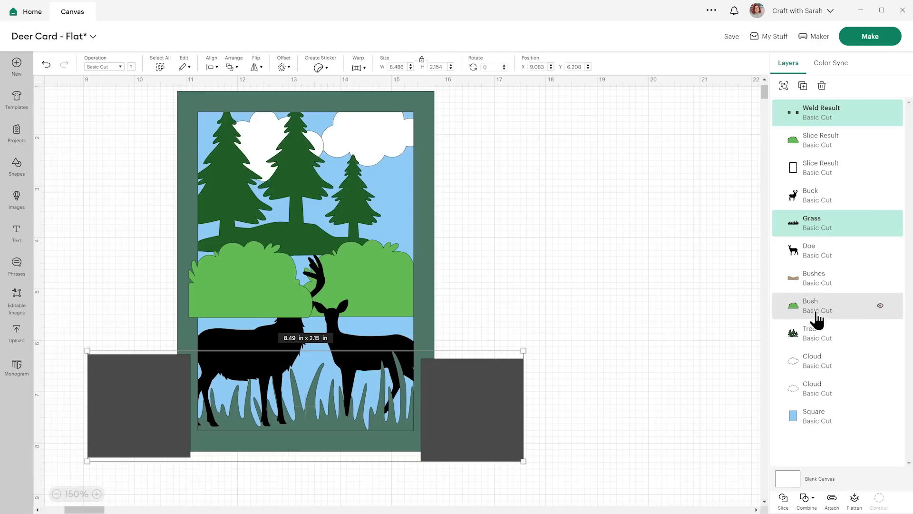
{"action": "left_click", "coordinate": [784, 498]}
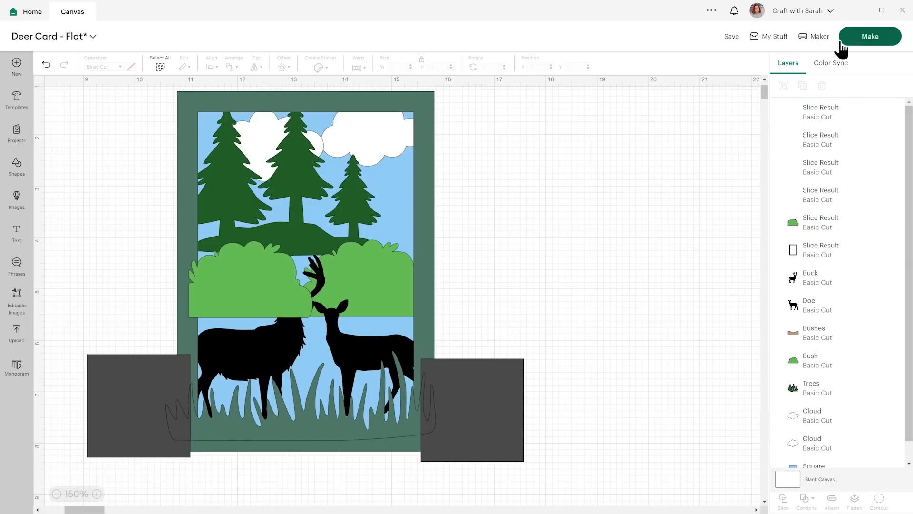
Delete the leftover pieces of the grass slice and move the trimmed left bush behind both deer
{"action": "left_click", "coordinate": [825, 107]}
{"action": "key", "text": "Delete"}
{"action": "left_click", "coordinate": [818, 114]}
{"action": "key", "text": "Delete"}
{"action": "left_click", "coordinate": [818, 114]}
{"action": "key", "text": "Delete"}
{"action": "left_click_drag", "start_coordinate": [820, 140], "coordinate": [806, 244]}
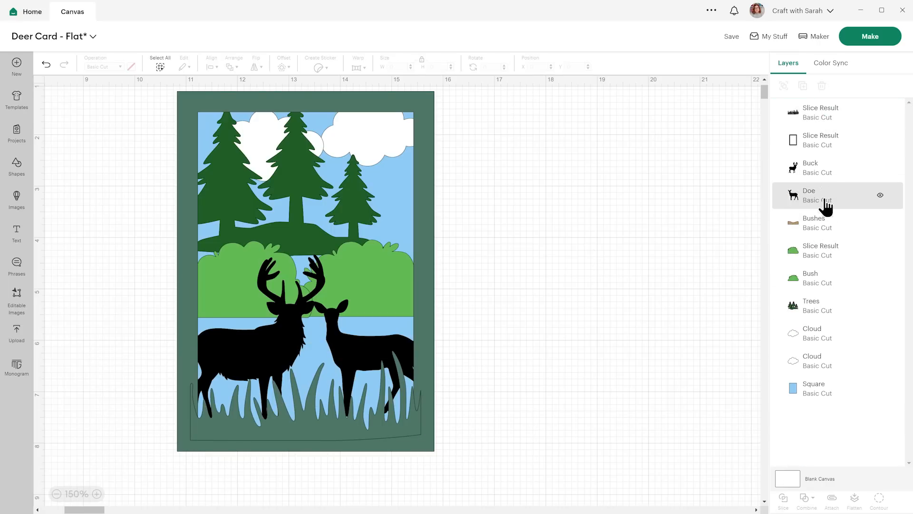
Hide the blue background square and group all the visible card layers
{"action": "left_click", "coordinate": [819, 148]}
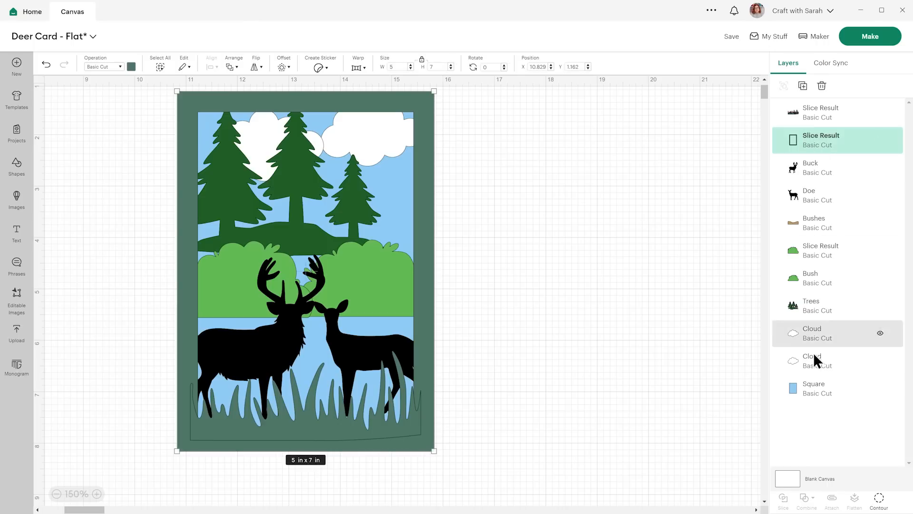
{"action": "left_click", "coordinate": [880, 388]}
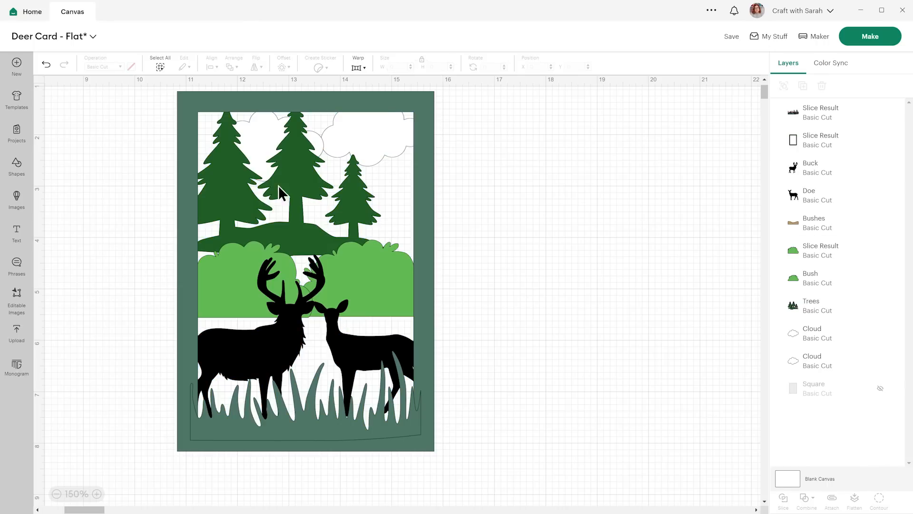
{"action": "left_click_drag", "start_coordinate": [167, 95], "coordinate": [456, 472]}
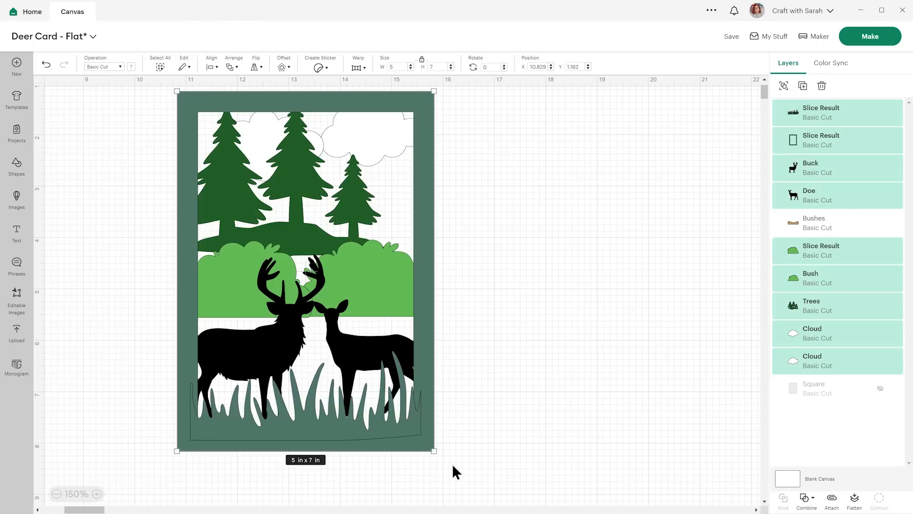
{"action": "left_click", "coordinate": [784, 86]}
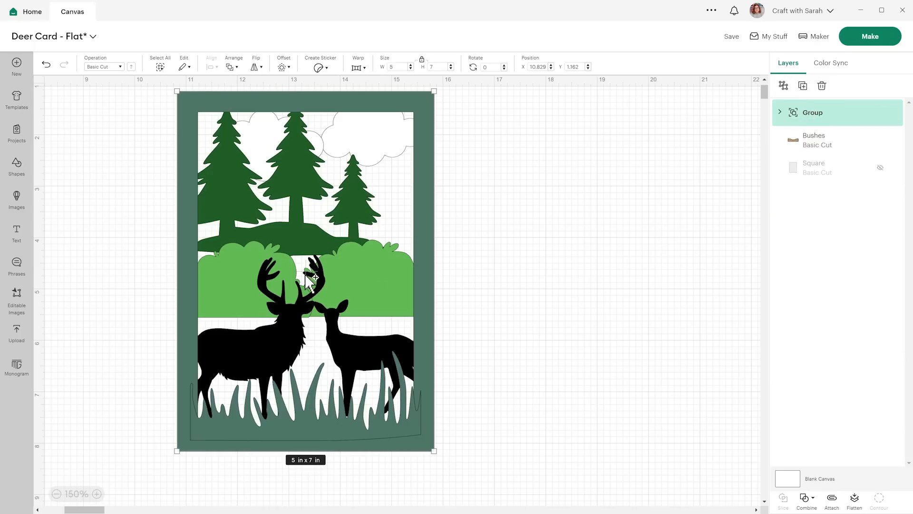
Duplicate the card group in place and hide the upper copy in the layer order
{"action": "key", "text": "ctrl+shift+v"}
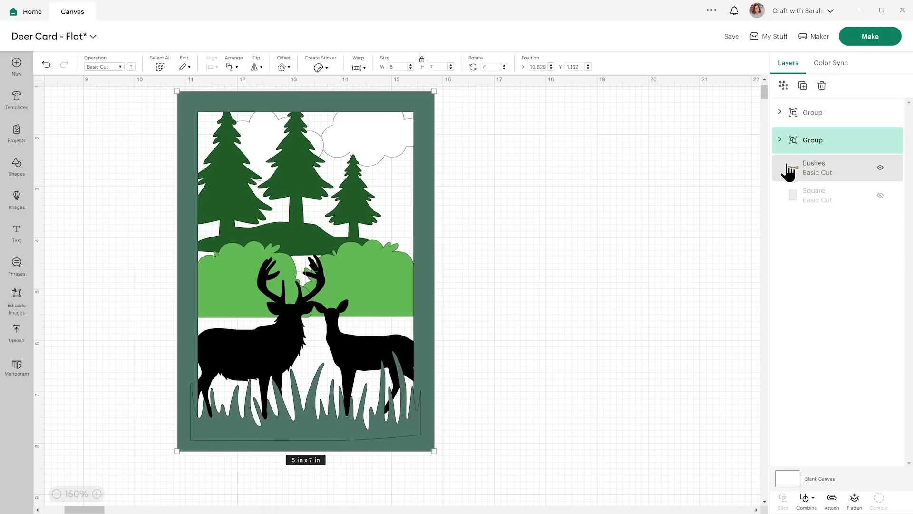
{"action": "left_click", "coordinate": [880, 113]}
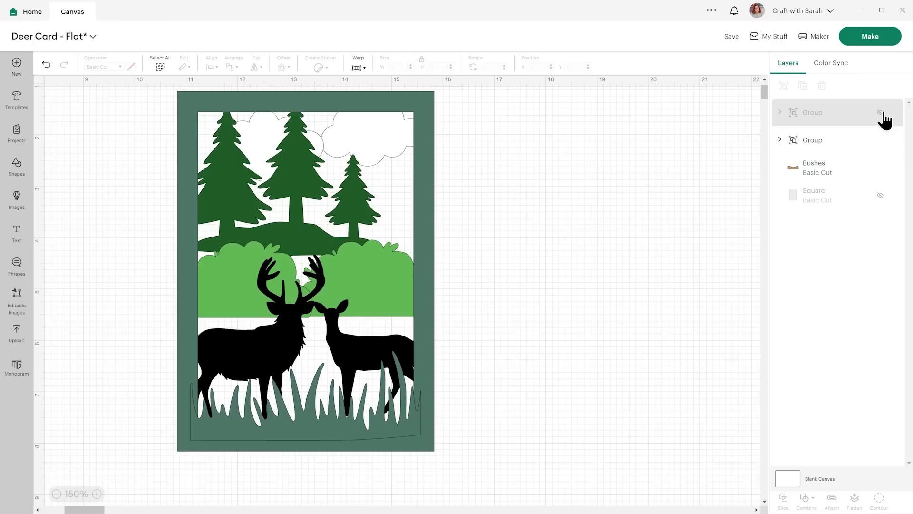
{"action": "left_click", "coordinate": [861, 139]}
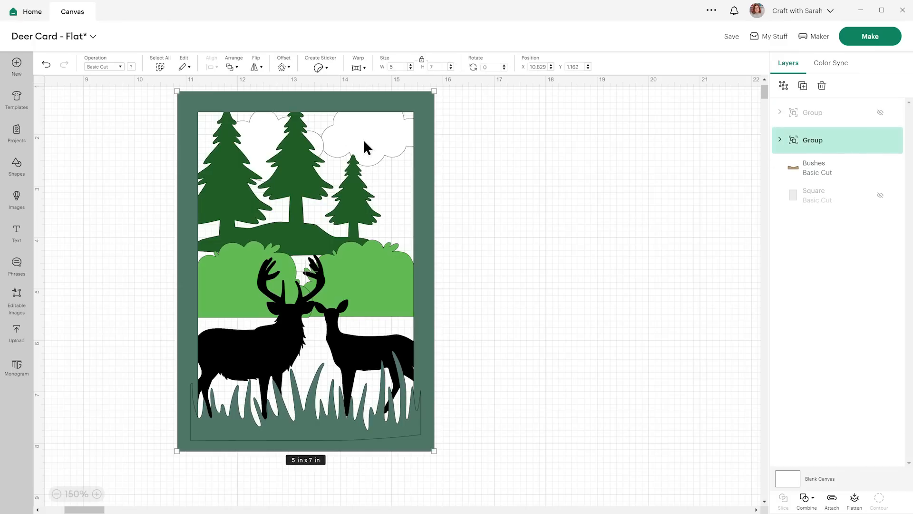
Delete the stray brown bushes shape and weld the visible card group into one shape
{"action": "left_click", "coordinate": [844, 179]}
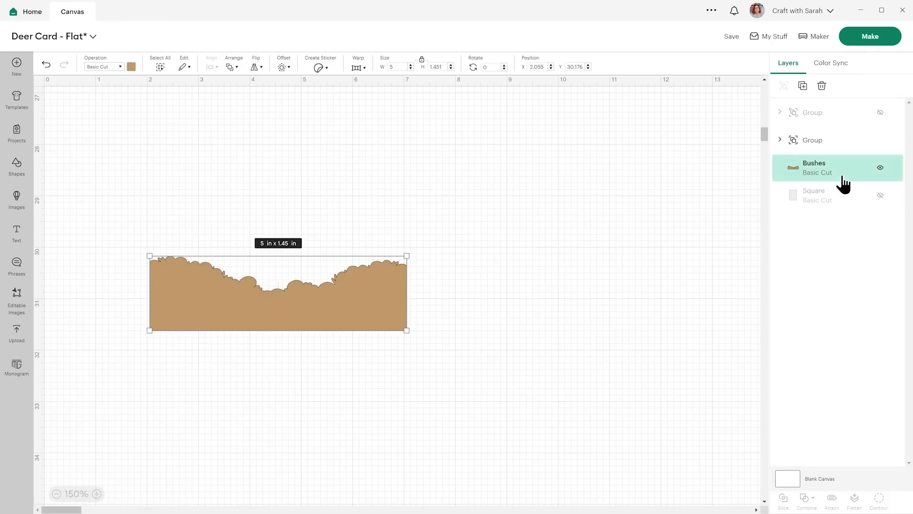
{"action": "key", "text": "Delete"}
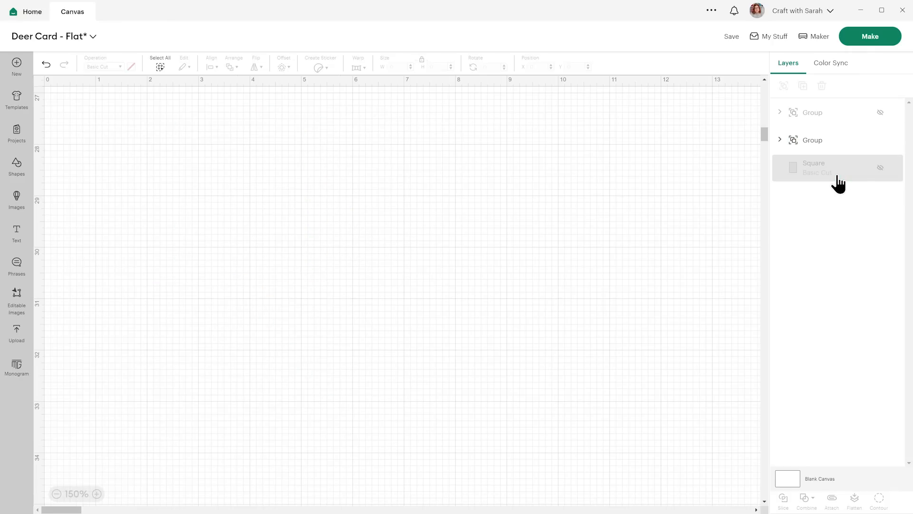
{"action": "left_click", "coordinate": [830, 145]}
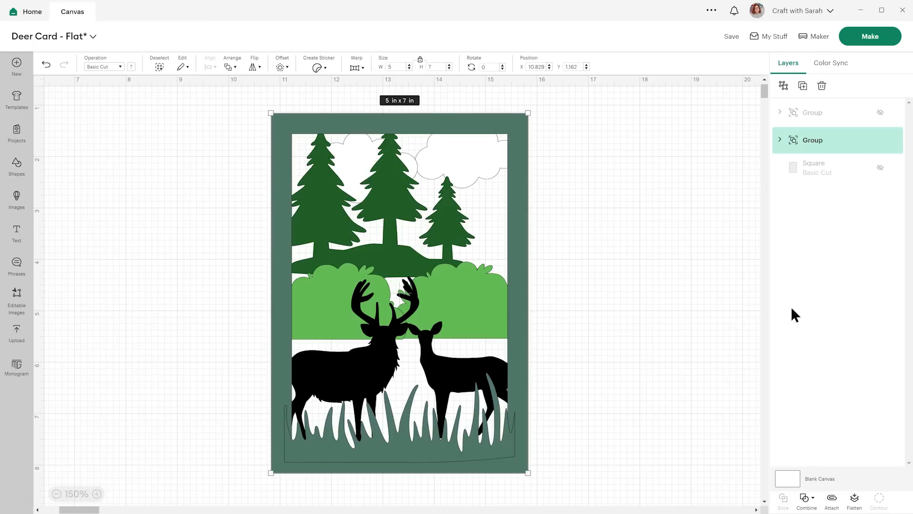
{"action": "left_click", "coordinate": [811, 503]}
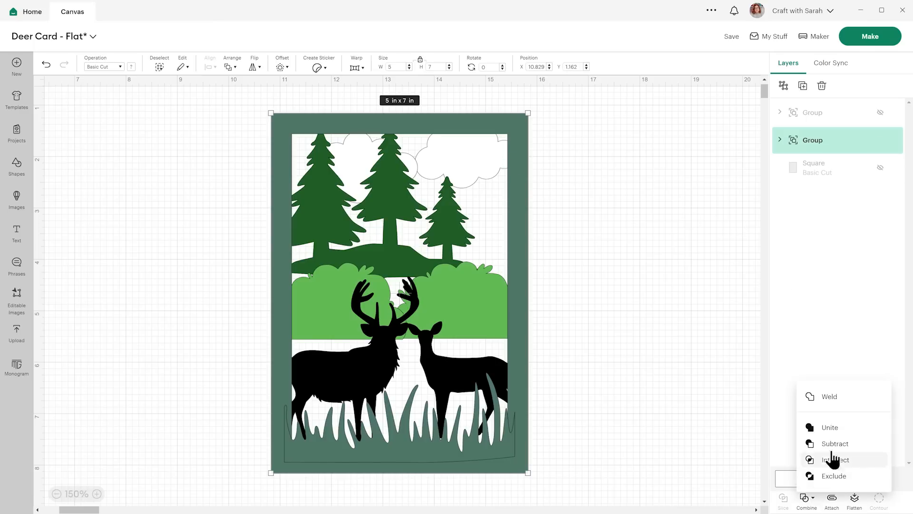
{"action": "left_click", "coordinate": [841, 399]}
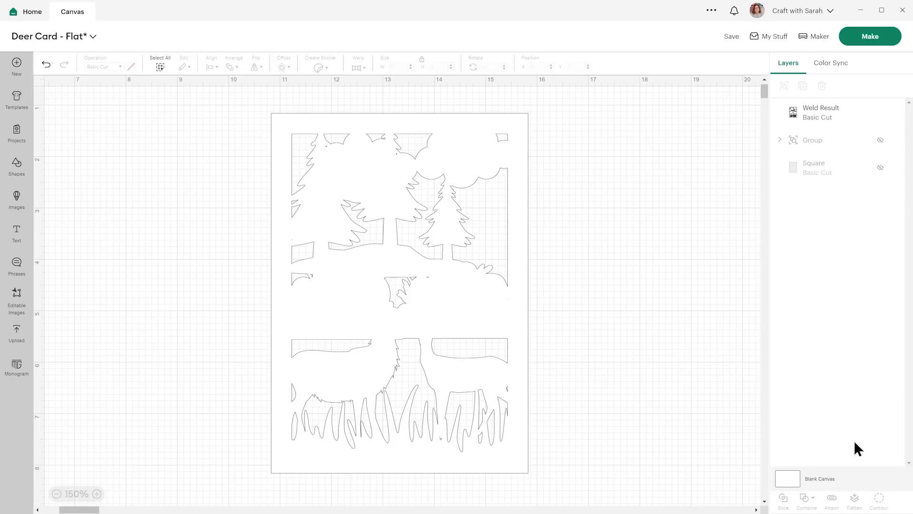
Open the welded card's contours and hide the tiny cutouts, then the small slivers and triangles, keeping the dark bush-edge wedge
{"action": "left_click", "coordinate": [832, 119]}
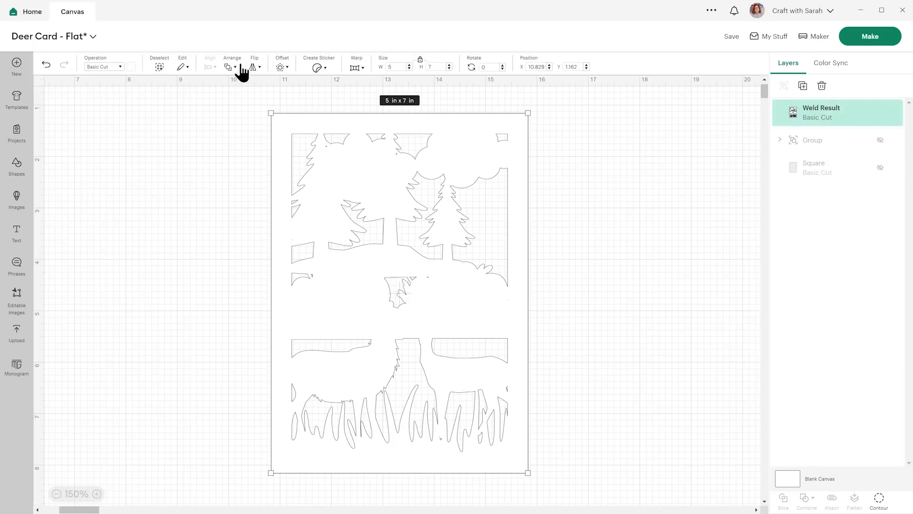
{"action": "left_click", "coordinate": [881, 500]}
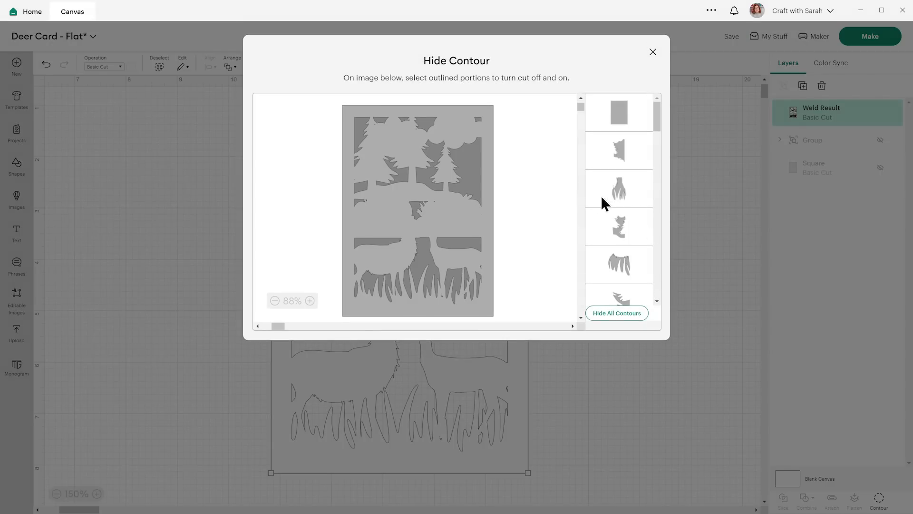
{"action": "scroll", "coordinate": [614, 190], "scroll_direction": "down", "scroll_amount": 2}
{"action": "scroll", "coordinate": [621, 200], "scroll_direction": "down", "scroll_amount": 10}
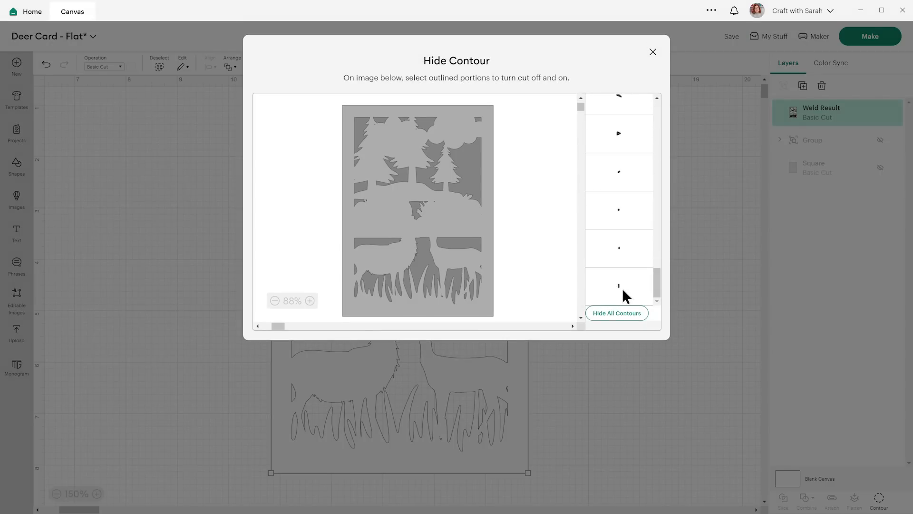
{"action": "left_click", "coordinate": [625, 245]}
{"action": "left_click", "coordinate": [624, 207]}
{"action": "left_click", "coordinate": [624, 173]}
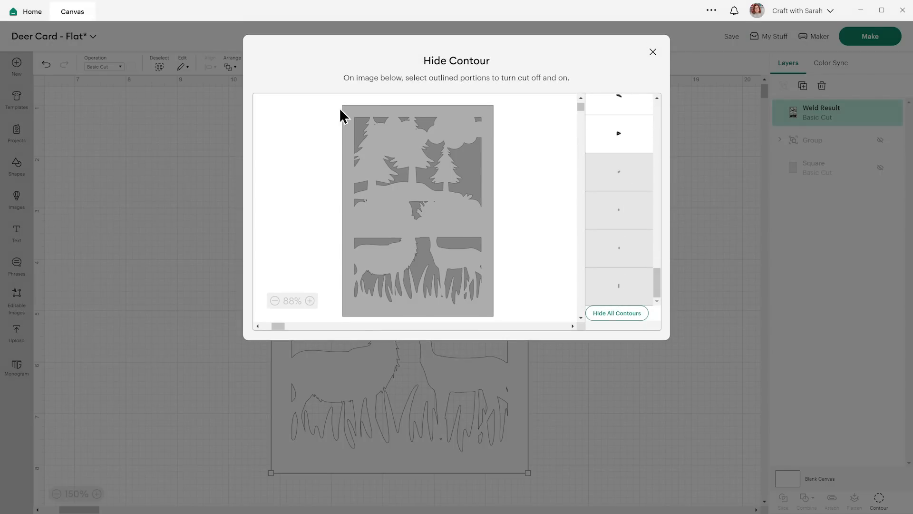
{"action": "scroll", "coordinate": [635, 219], "scroll_direction": "up", "scroll_amount": 2}
{"action": "left_click", "coordinate": [627, 227]}
{"action": "left_click", "coordinate": [629, 192]}
{"action": "left_click", "coordinate": [623, 152]}
{"action": "left_click", "coordinate": [623, 115]}
{"action": "scroll", "coordinate": [620, 209], "scroll_direction": "up", "scroll_amount": 2}
{"action": "left_click", "coordinate": [629, 166]}
{"action": "left_click", "coordinate": [626, 132]}
{"action": "scroll", "coordinate": [616, 204], "scroll_direction": "up", "scroll_amount": 1}
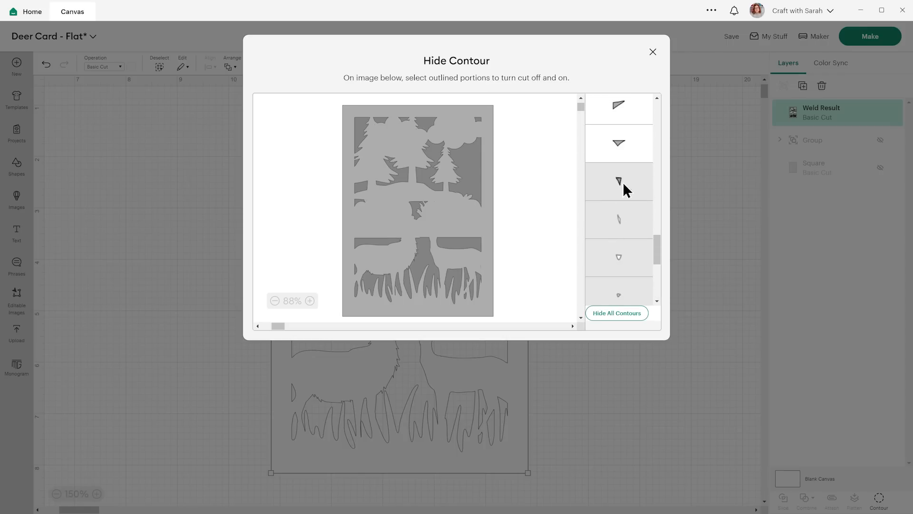
{"action": "left_click", "coordinate": [627, 147]}
{"action": "scroll", "coordinate": [623, 157], "scroll_direction": "up", "scroll_amount": 2}
{"action": "left_click", "coordinate": [616, 195]}
{"action": "left_click", "coordinate": [619, 197]}
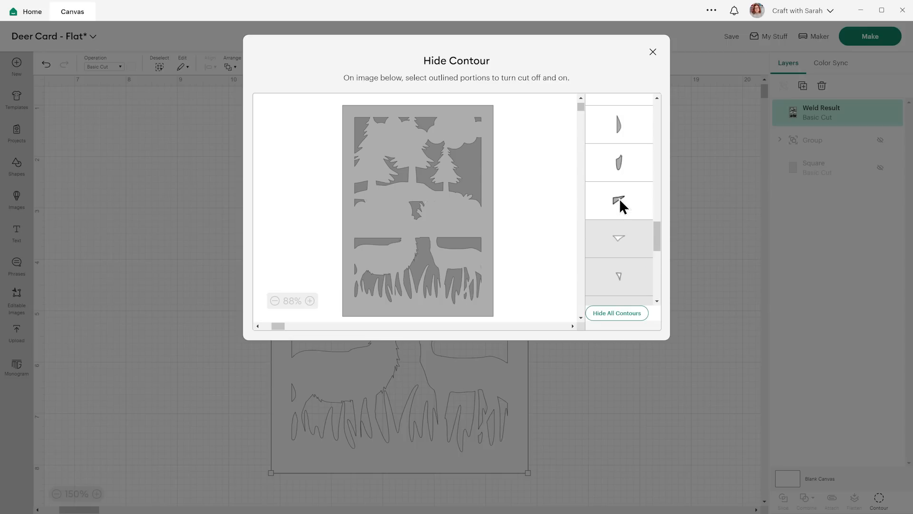
{"action": "left_click", "coordinate": [607, 164]}
{"action": "scroll", "coordinate": [618, 186], "scroll_direction": "up", "scroll_amount": 1}
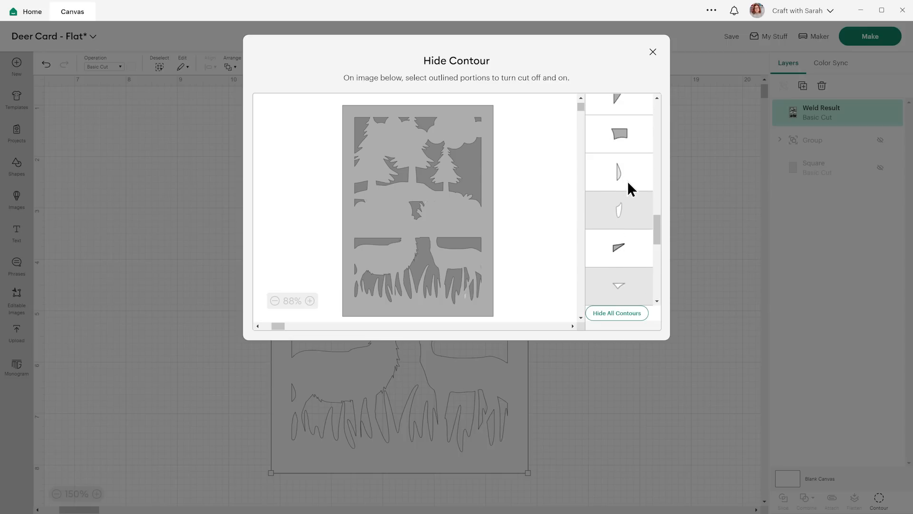
{"action": "left_click", "coordinate": [621, 169]}
Hide the larger contours between the bushes, around the two deer and among the grass blades
{"action": "left_click", "coordinate": [459, 248]}
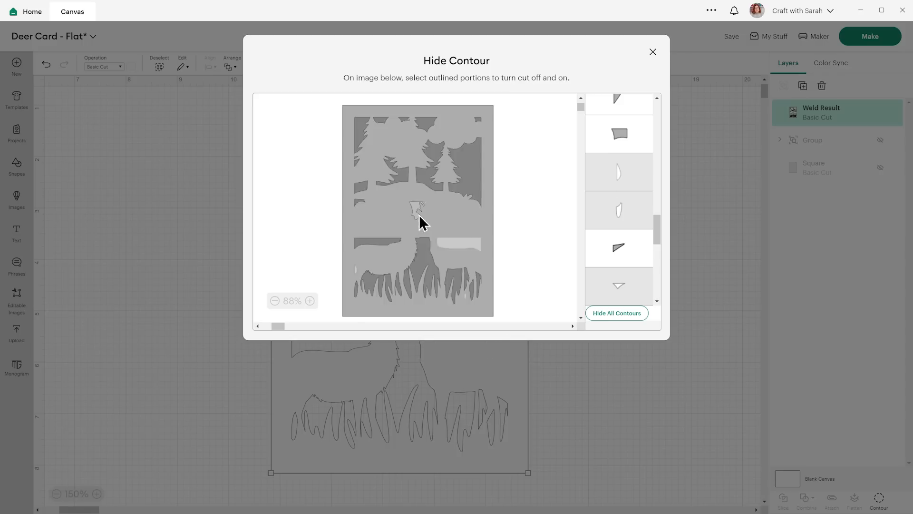
{"action": "left_click", "coordinate": [417, 210]}
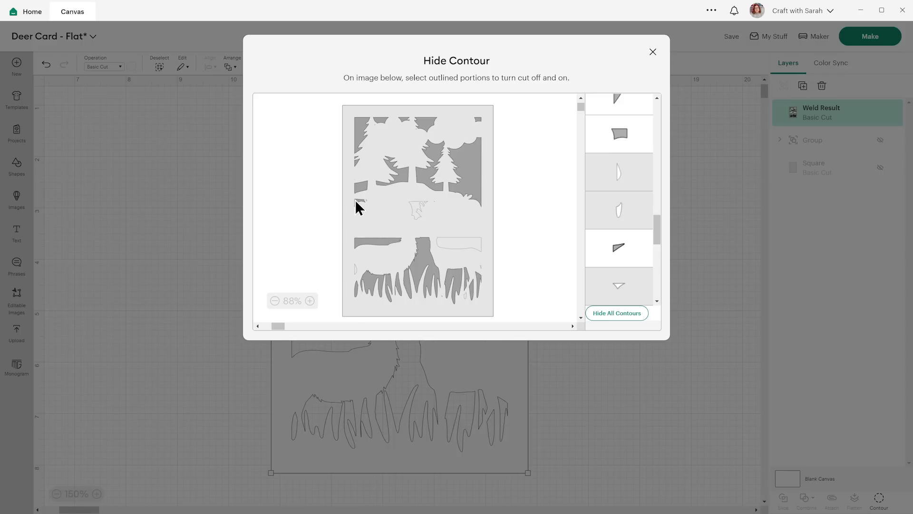
{"action": "left_click", "coordinate": [376, 242]}
{"action": "left_click", "coordinate": [427, 263]}
{"action": "left_click", "coordinate": [464, 281]}
{"action": "left_click", "coordinate": [481, 284]}
{"action": "left_click", "coordinate": [477, 294]}
{"action": "left_click", "coordinate": [396, 292]}
{"action": "left_click", "coordinate": [391, 289]}
{"action": "left_click", "coordinate": [367, 287]}
{"action": "left_click", "coordinate": [359, 297]}
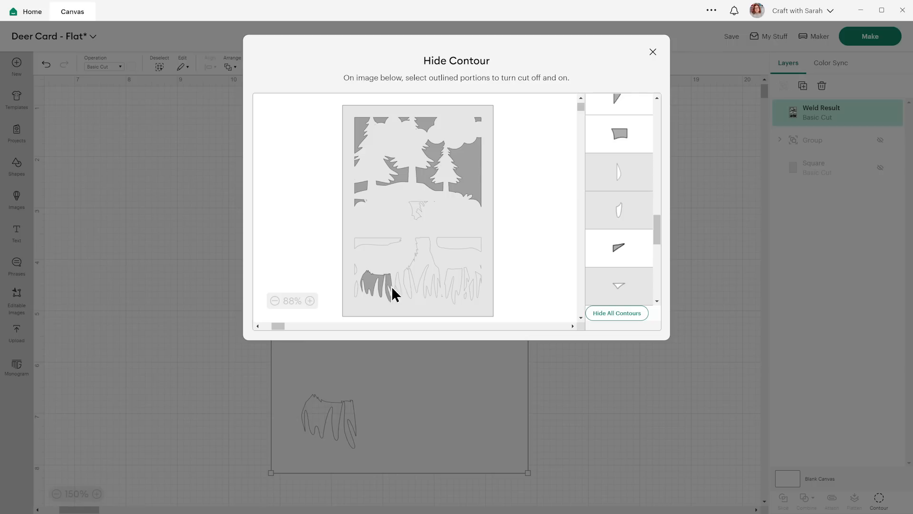
{"action": "left_click", "coordinate": [371, 288]}
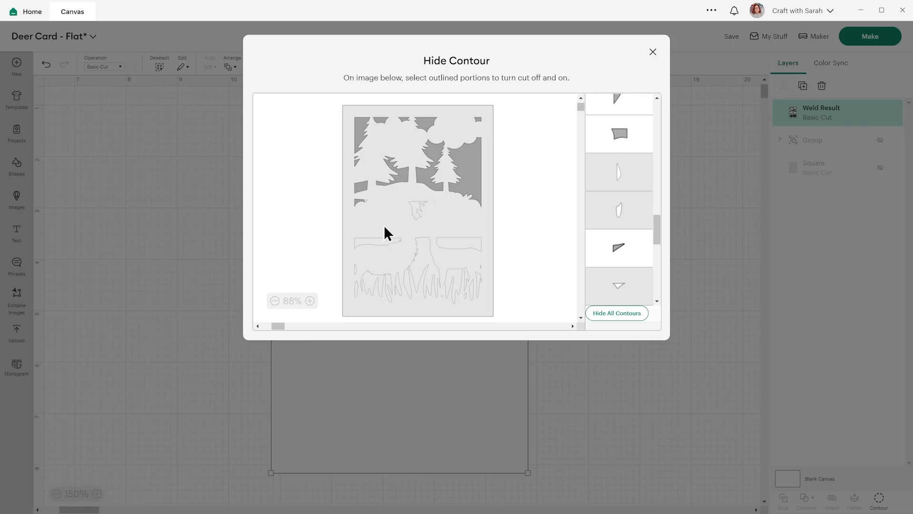
Hide the last bush-edge contour beside the frame, close the contour editor and show the blue background square
{"action": "left_click", "coordinate": [362, 203]}
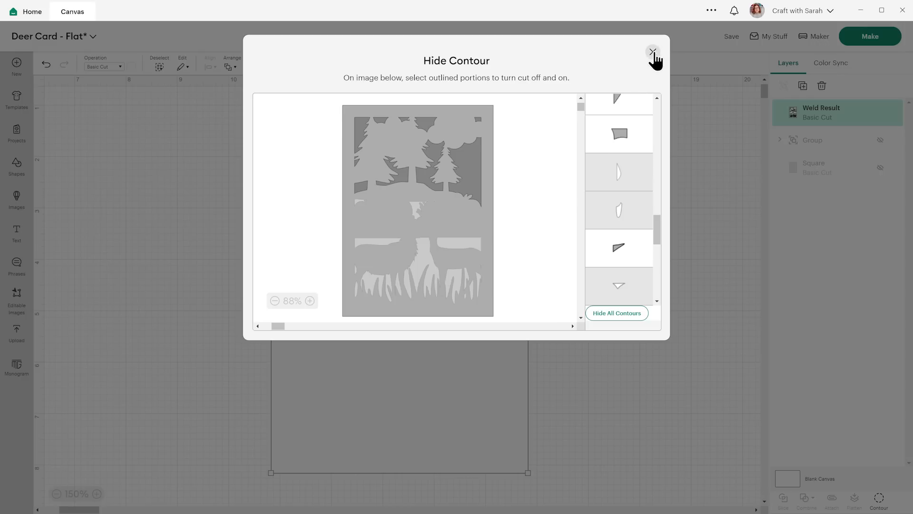
{"action": "left_click", "coordinate": [653, 52]}
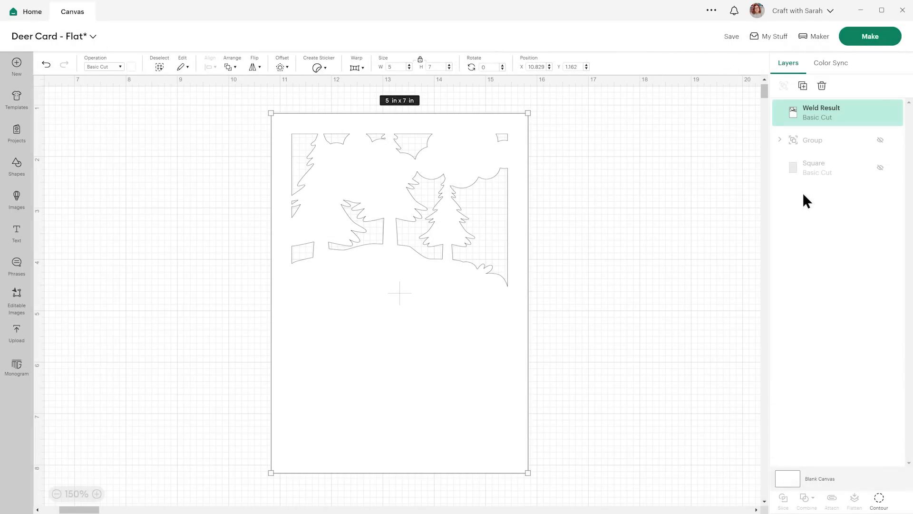
{"action": "left_click", "coordinate": [881, 168]}
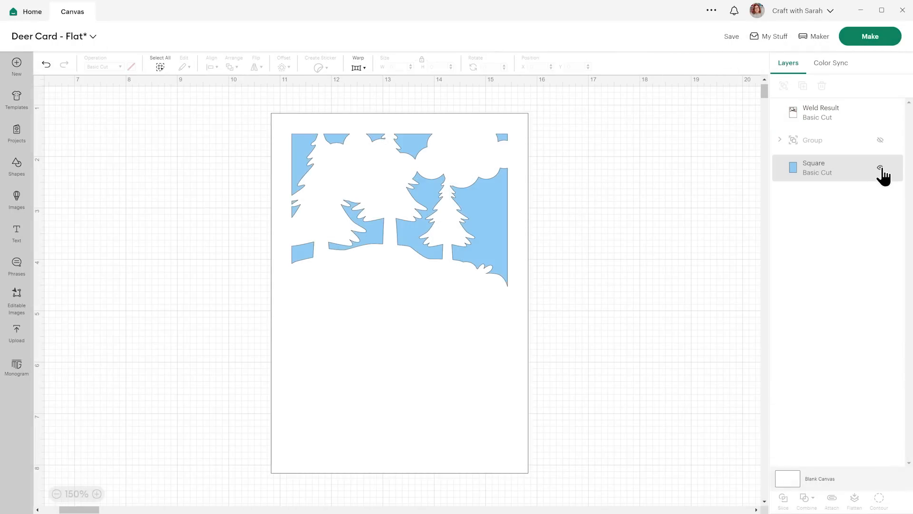
Reorder the layers so the white welded card sits directly above the blue square and below the hidden group
{"action": "mouse_move", "coordinate": [835, 126]}
{"action": "left_mouse_down"}
{"action": "mouse_move", "coordinate": [827, 134]}
{"action": "mouse_move", "coordinate": [825, 125]}
{"action": "left_mouse_up"}
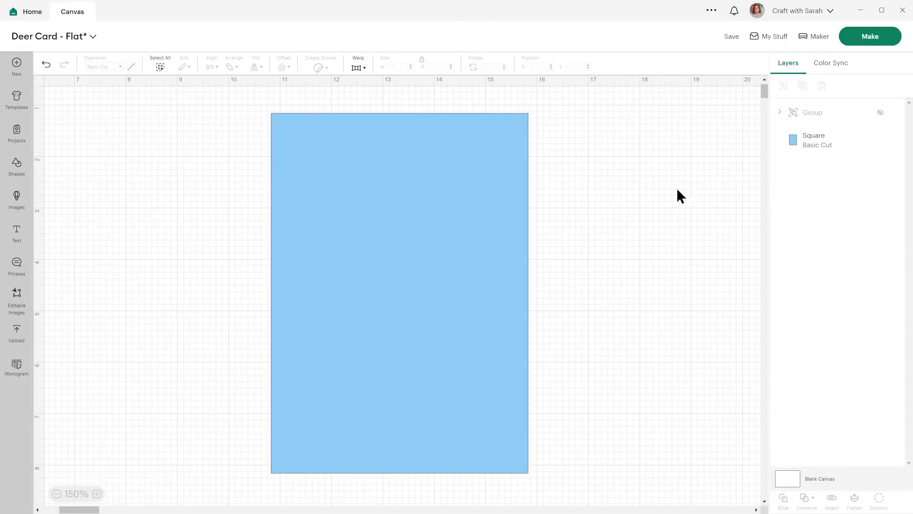
{"action": "left_click", "coordinate": [47, 64]}
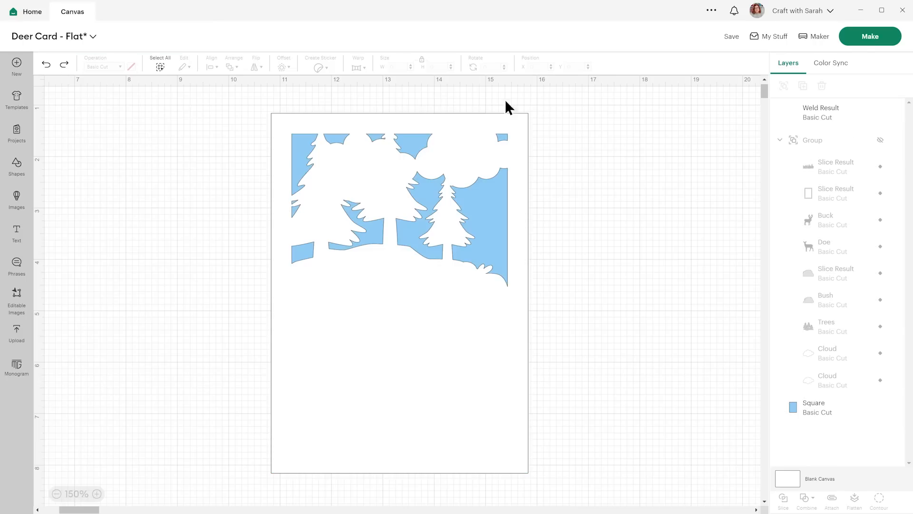
{"action": "left_click", "coordinate": [780, 139]}
{"action": "left_click", "coordinate": [822, 122]}
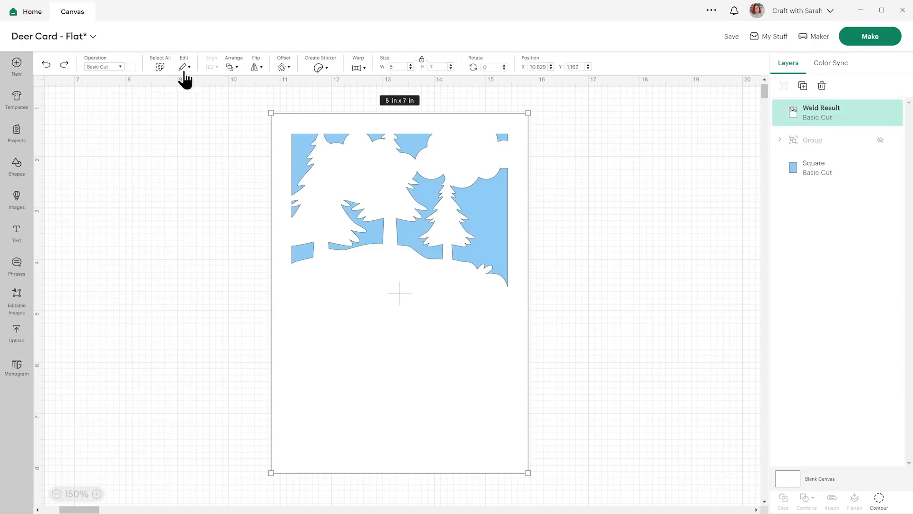
{"action": "left_click", "coordinate": [233, 67]}
{"action": "left_click", "coordinate": [268, 136]}
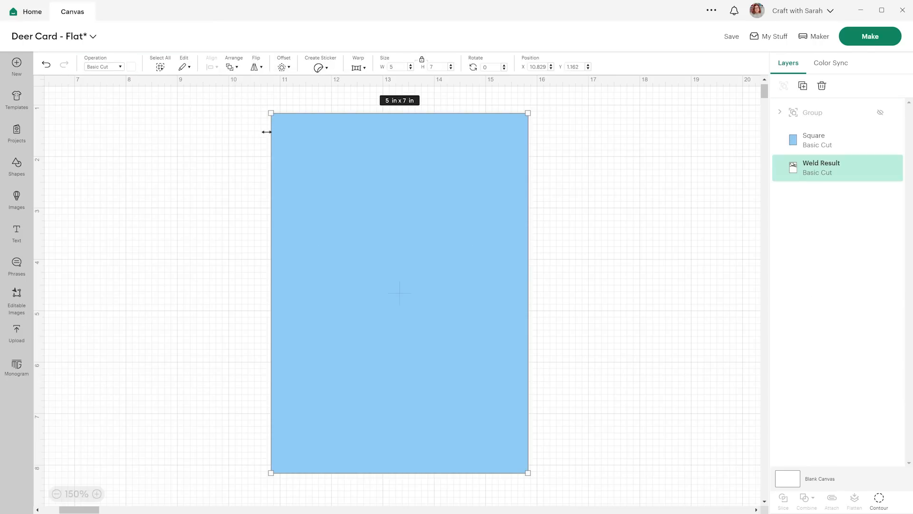
{"action": "left_click", "coordinate": [231, 68]}
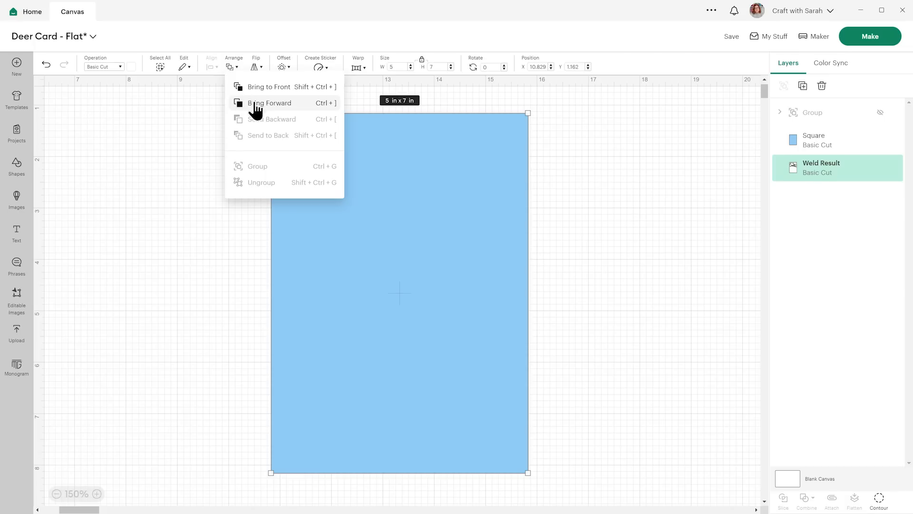
{"action": "left_click", "coordinate": [249, 102]}
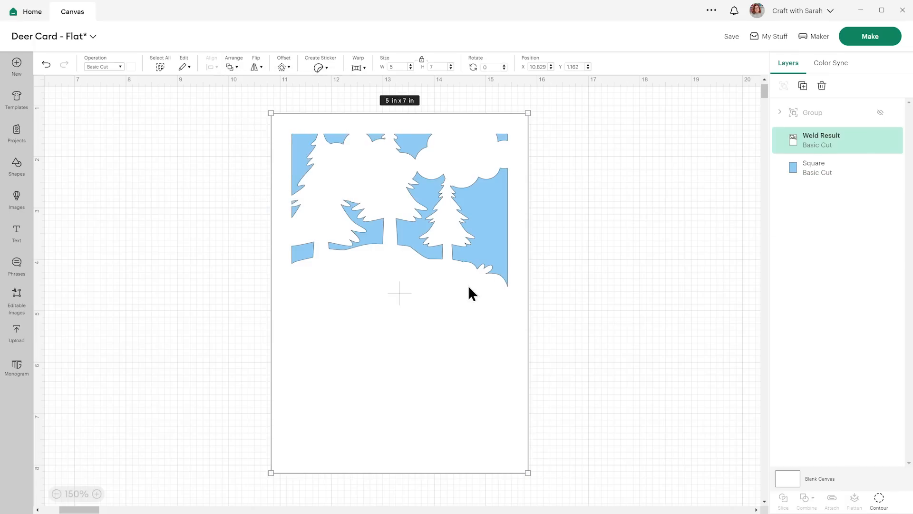
Show the hidden card group and delete both clouds from it
{"action": "left_click", "coordinate": [880, 112]}
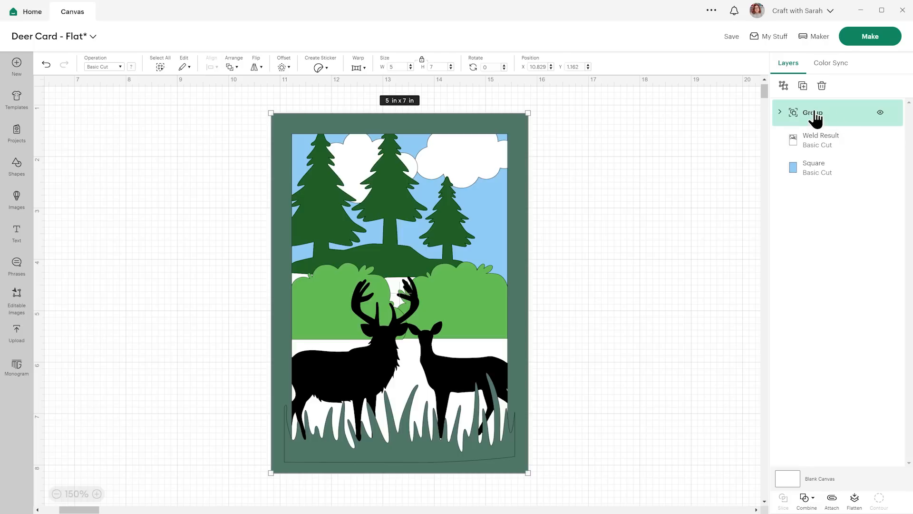
{"action": "left_click", "coordinate": [780, 112]}
{"action": "left_click", "coordinate": [820, 325]}
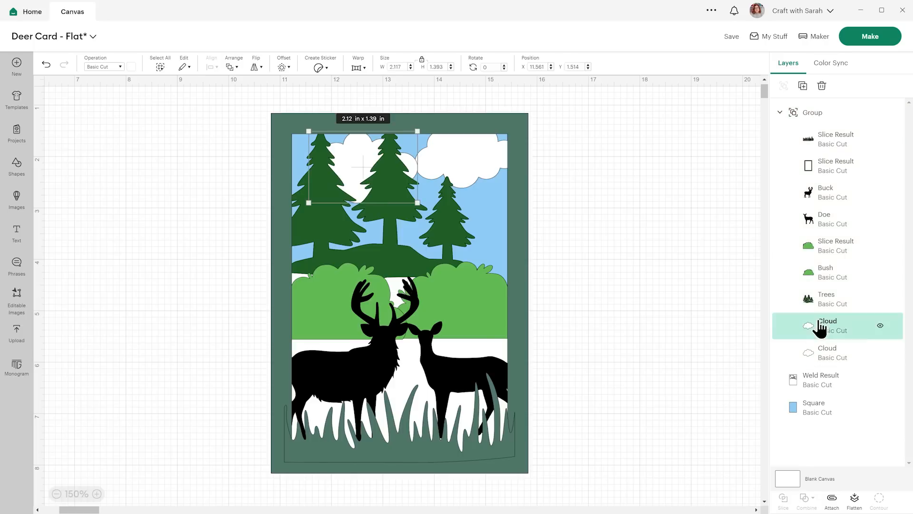
{"action": "left_click", "coordinate": [822, 86]}
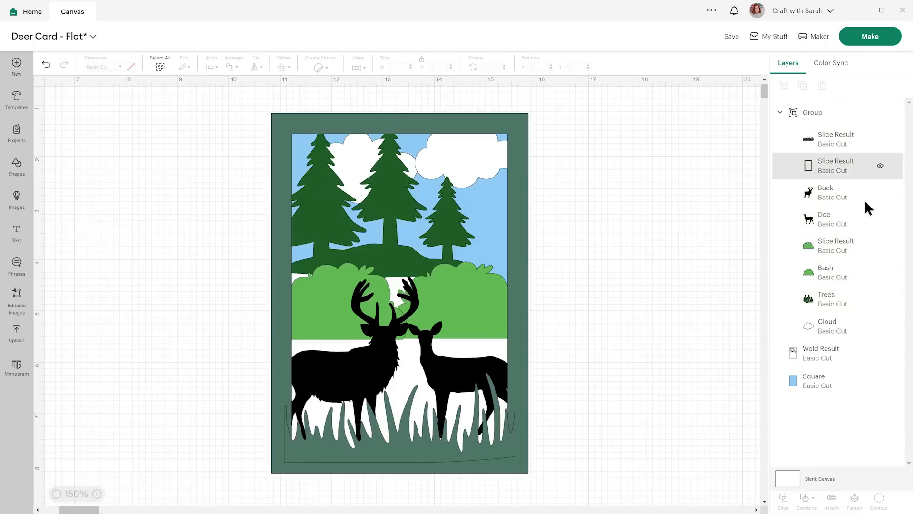
{"action": "left_click", "coordinate": [827, 331]}
{"action": "left_click", "coordinate": [822, 86]}
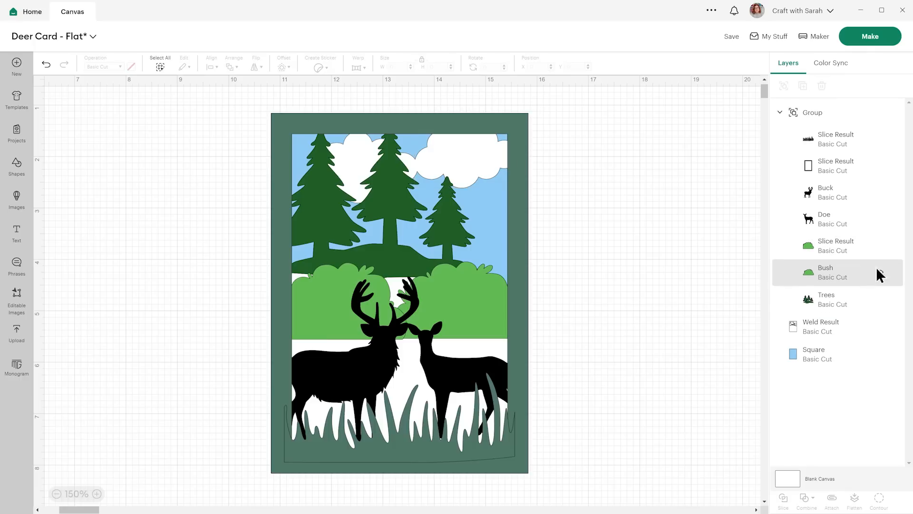
Hide the white welded card, duplicate the cloudless group in place and hide the upper copy
{"action": "left_click", "coordinate": [880, 328]}
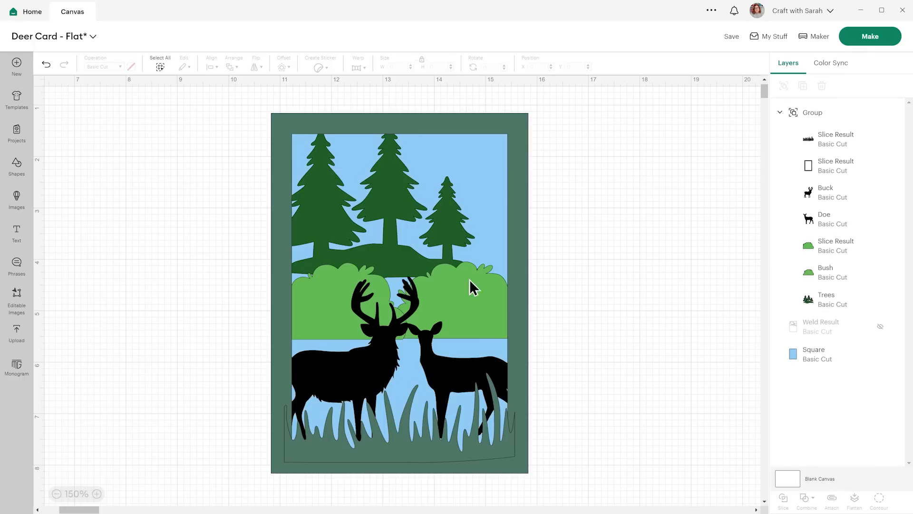
{"action": "left_click", "coordinate": [781, 113]}
{"action": "left_click", "coordinate": [800, 115]}
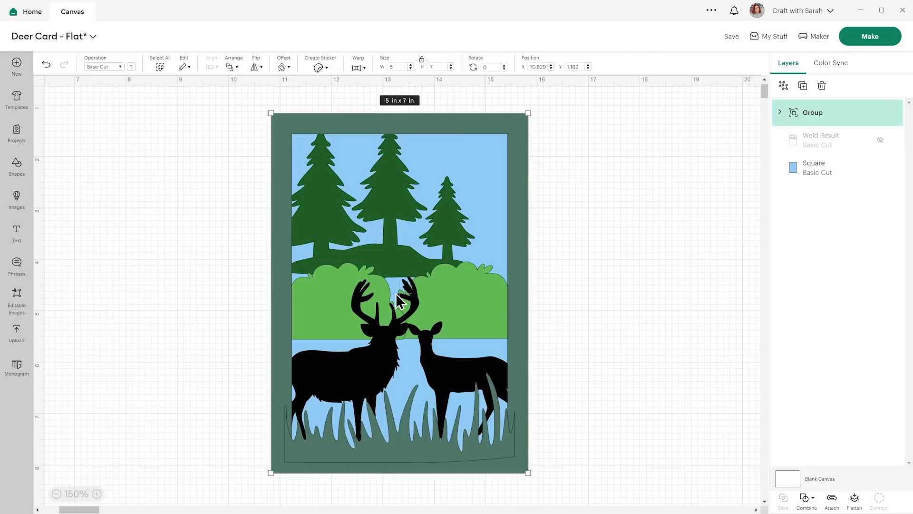
{"action": "key", "text": "ctrl+d"}
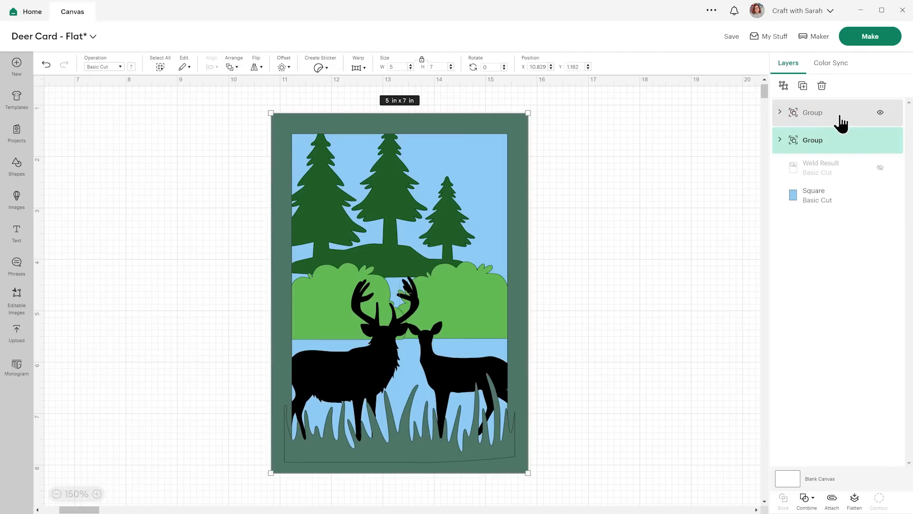
{"action": "left_click", "coordinate": [881, 112]}
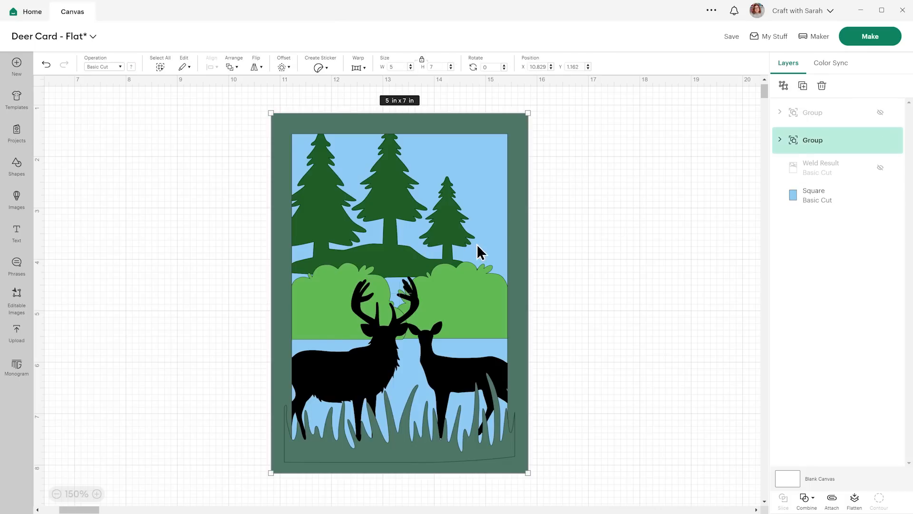
Weld the visible cloudless group into one shape and select it
{"action": "left_click", "coordinate": [805, 498]}
{"action": "left_click", "coordinate": [829, 398]}
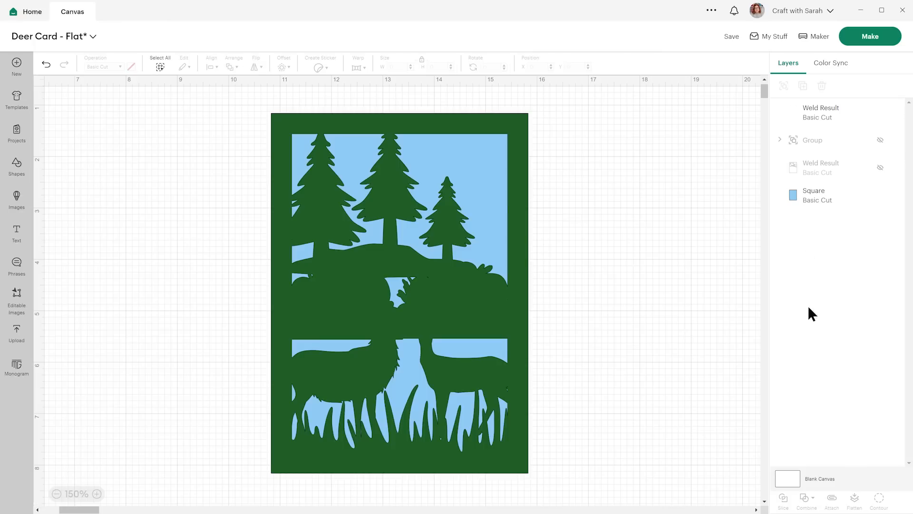
{"action": "left_click", "coordinate": [834, 114]}
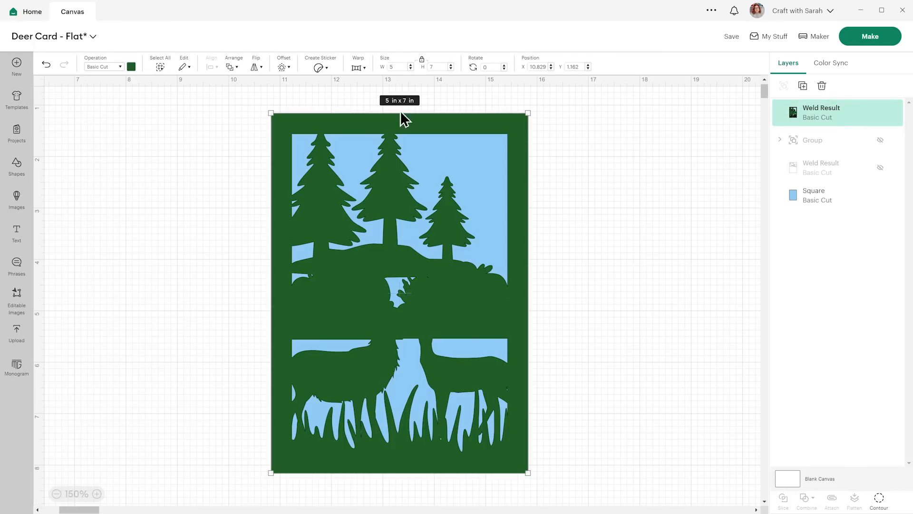
Open the green welded card's contours and hide the large ones around the two deer and among the grass blades
{"action": "left_click", "coordinate": [879, 500]}
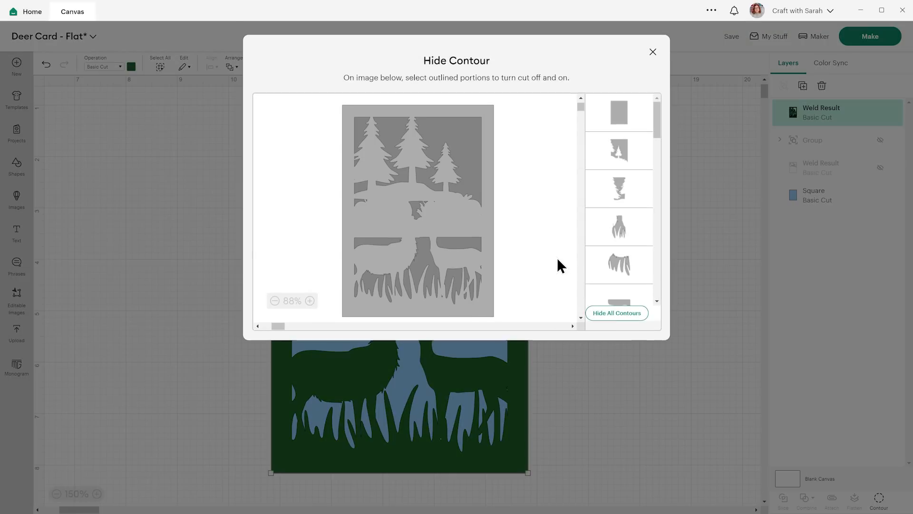
{"action": "left_click", "coordinate": [430, 264]}
{"action": "left_click", "coordinate": [455, 242]}
{"action": "left_click", "coordinate": [461, 282]}
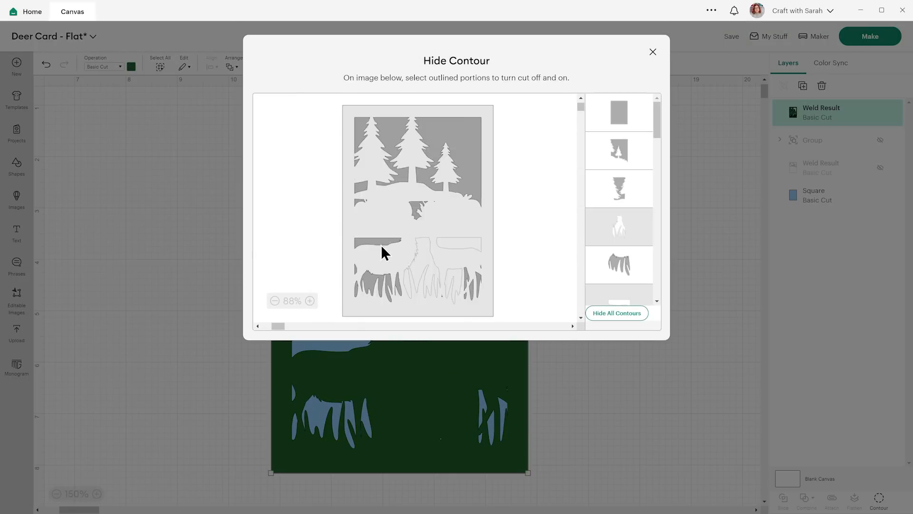
{"action": "left_click", "coordinate": [380, 243]}
{"action": "left_click", "coordinate": [380, 282]}
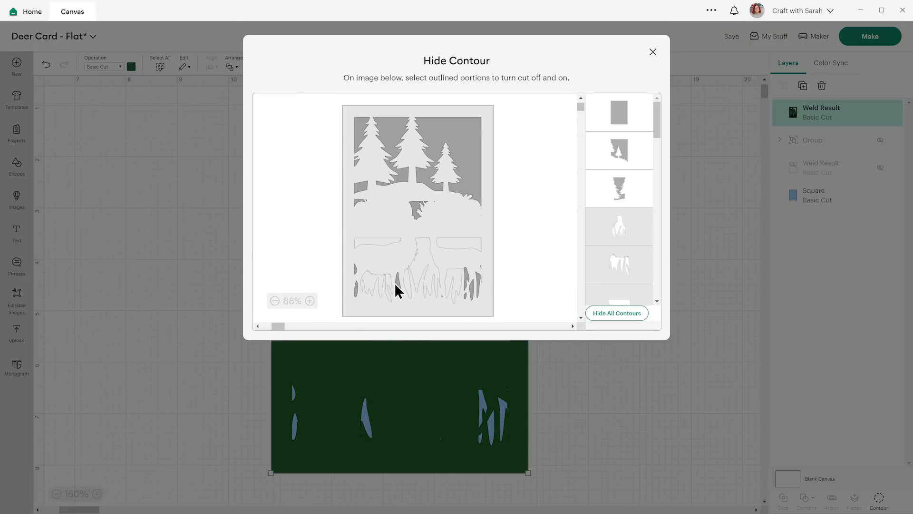
Hide the gap between the bushes and the tiny cutouts, small slivers and triangles in the contour list
{"action": "scroll", "coordinate": [619, 166], "scroll_direction": "down", "scroll_amount": 5}
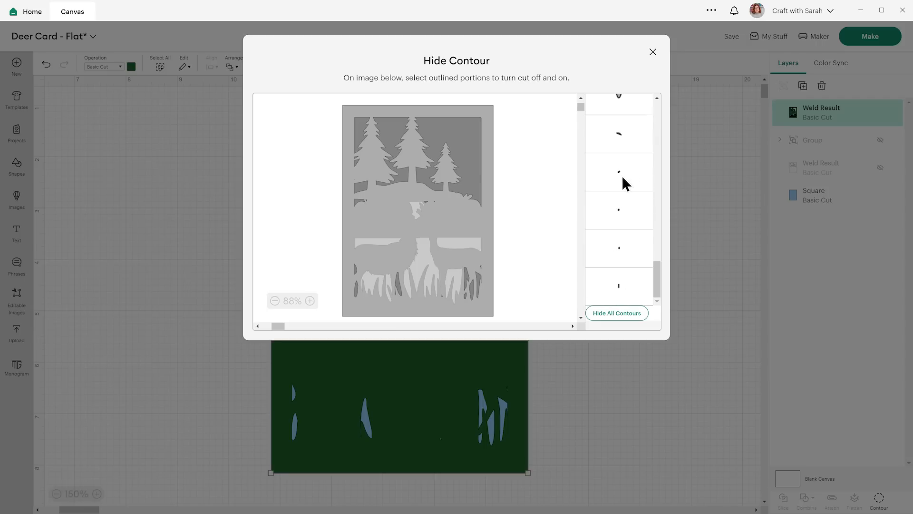
{"action": "scroll", "coordinate": [621, 212], "scroll_direction": "up", "scroll_amount": 1}
{"action": "left_click", "coordinate": [621, 233]}
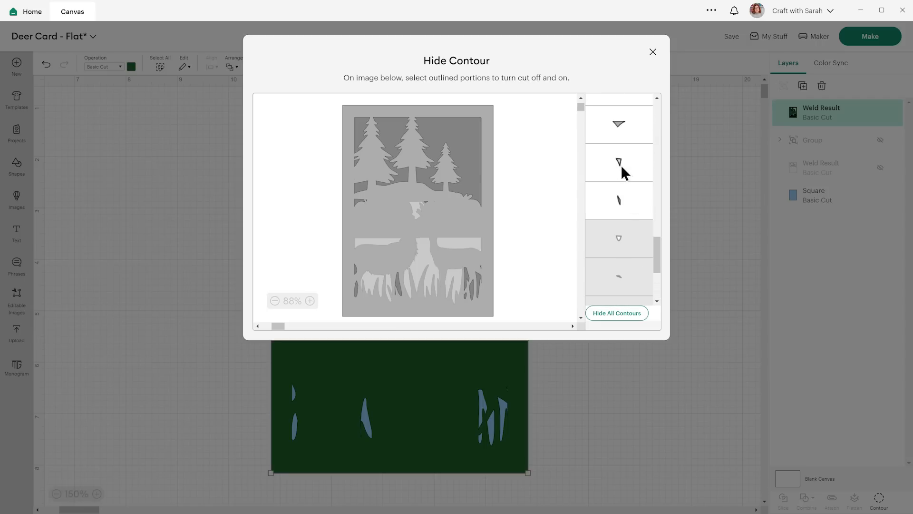
{"action": "scroll", "coordinate": [621, 164], "scroll_direction": "up", "scroll_amount": 2}
{"action": "left_click", "coordinate": [616, 249]}
{"action": "left_click_drag", "start_coordinate": [618, 290], "coordinate": [614, 289]}
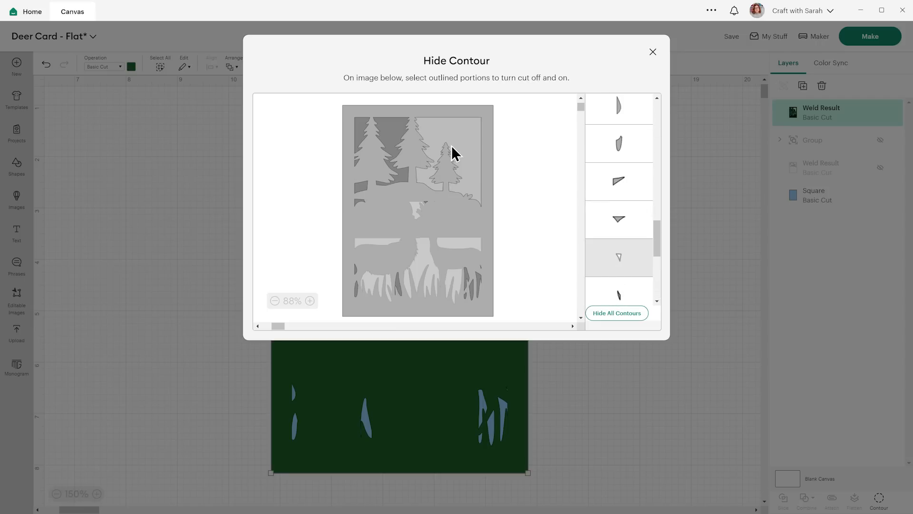
{"action": "scroll", "coordinate": [602, 227], "scroll_direction": "down", "scroll_amount": 1}
{"action": "left_click", "coordinate": [626, 242]}
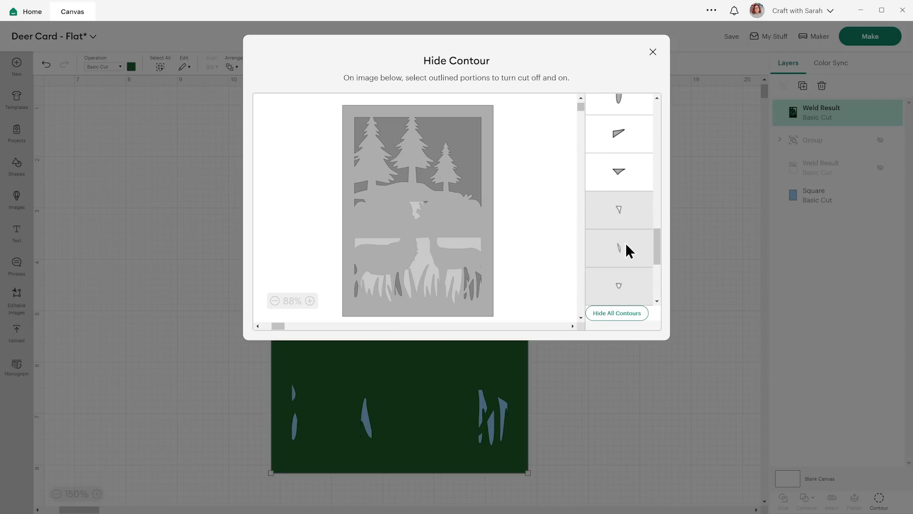
{"action": "left_click", "coordinate": [616, 168]}
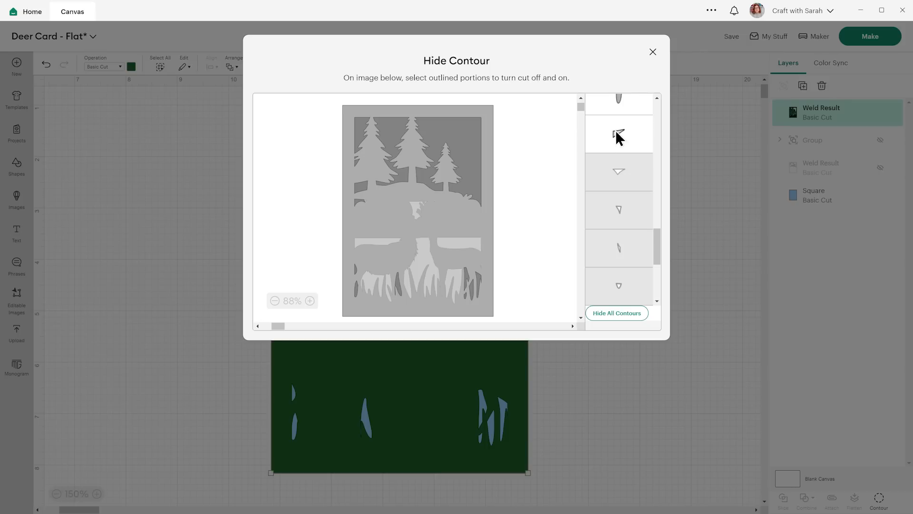
Hide the next two grass slivers while keeping the wedge and triangle cutouts between the leftmost tree's branches and the frame
{"action": "scroll", "coordinate": [627, 212], "scroll_direction": "up", "scroll_amount": 1}
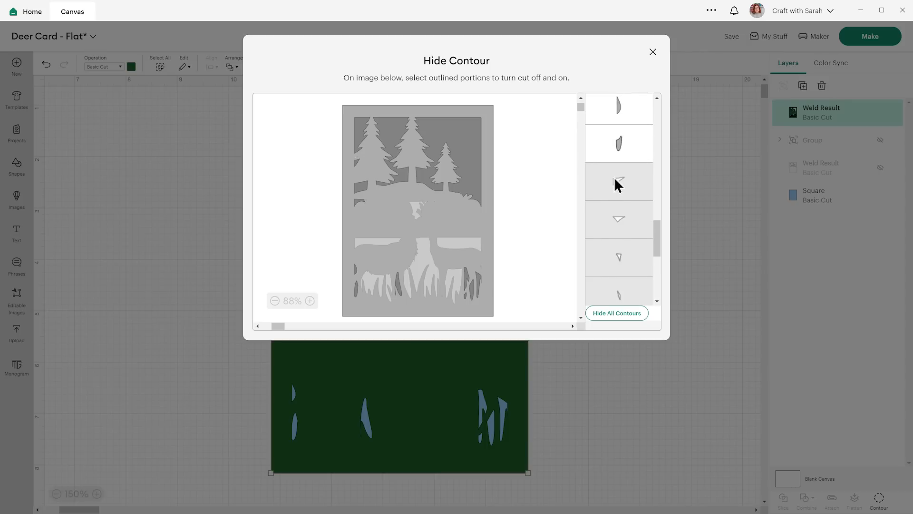
{"action": "scroll", "coordinate": [614, 178], "scroll_direction": "up", "scroll_amount": 1}
{"action": "left_click", "coordinate": [615, 192]}
{"action": "left_click", "coordinate": [624, 152]}
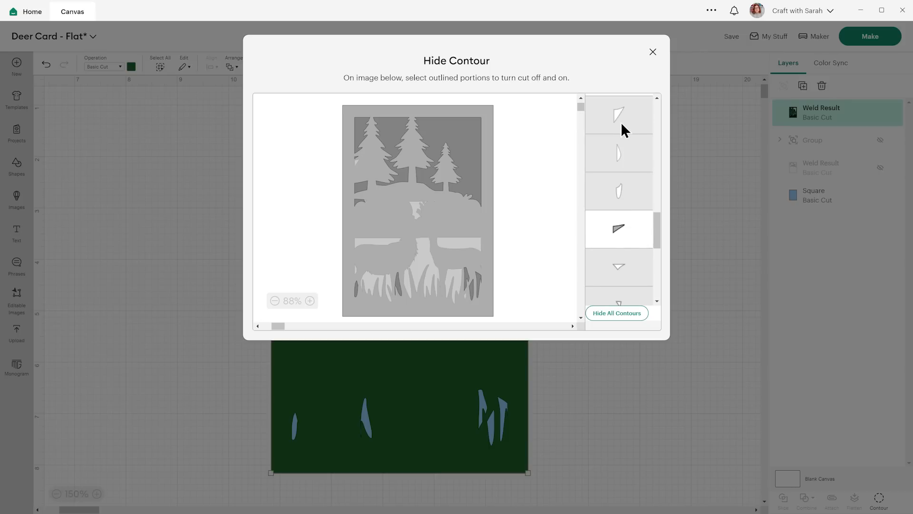
{"action": "left_click", "coordinate": [361, 179]}
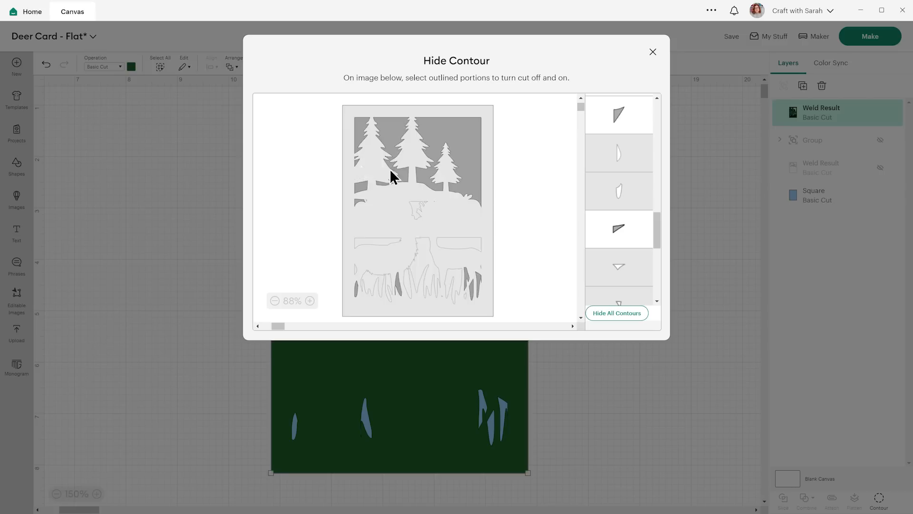
{"action": "scroll", "coordinate": [620, 198], "scroll_direction": "up", "scroll_amount": 1}
{"action": "left_click", "coordinate": [614, 177]}
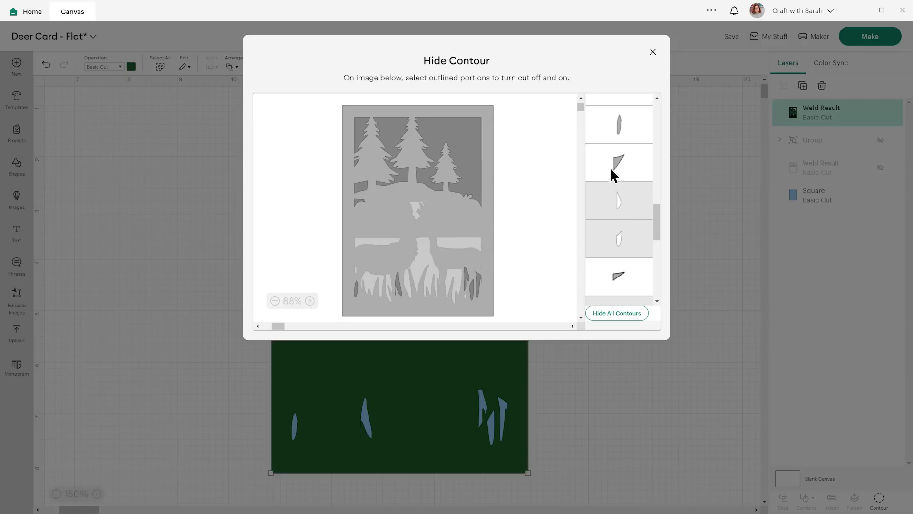
Hide the remaining grass-blade and bush-edge contours, keep the opening beside the leftmost tree's trunk, and close the contour editor
{"action": "left_click", "coordinate": [616, 127]}
{"action": "scroll", "coordinate": [624, 158], "scroll_direction": "up", "scroll_amount": 1}
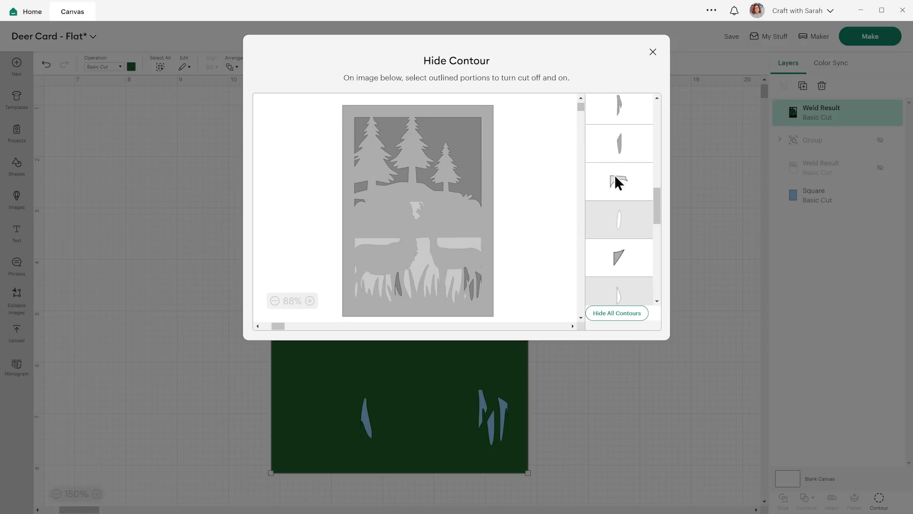
{"action": "scroll", "coordinate": [628, 193], "scroll_direction": "up", "scroll_amount": 1}
{"action": "left_click", "coordinate": [628, 195]}
{"action": "scroll", "coordinate": [623, 153], "scroll_direction": "up", "scroll_amount": 1}
{"action": "left_click", "coordinate": [624, 148]}
{"action": "scroll", "coordinate": [633, 179], "scroll_direction": "up", "scroll_amount": 1}
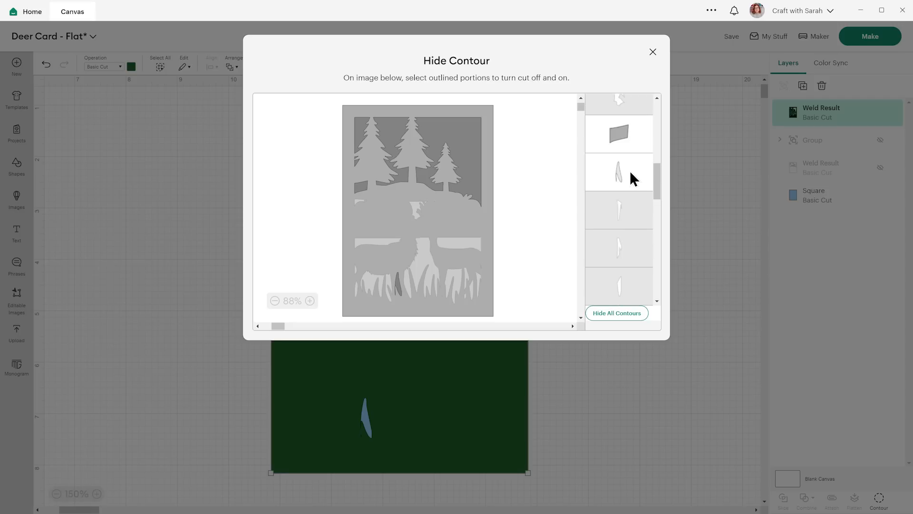
{"action": "left_click", "coordinate": [635, 180]}
{"action": "left_click", "coordinate": [633, 142]}
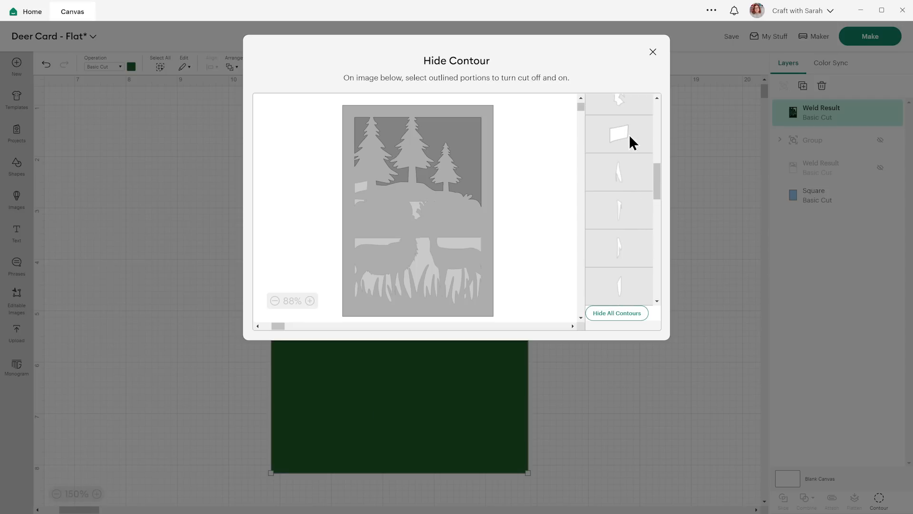
{"action": "left_click", "coordinate": [590, 150]}
{"action": "left_click", "coordinate": [653, 50]}
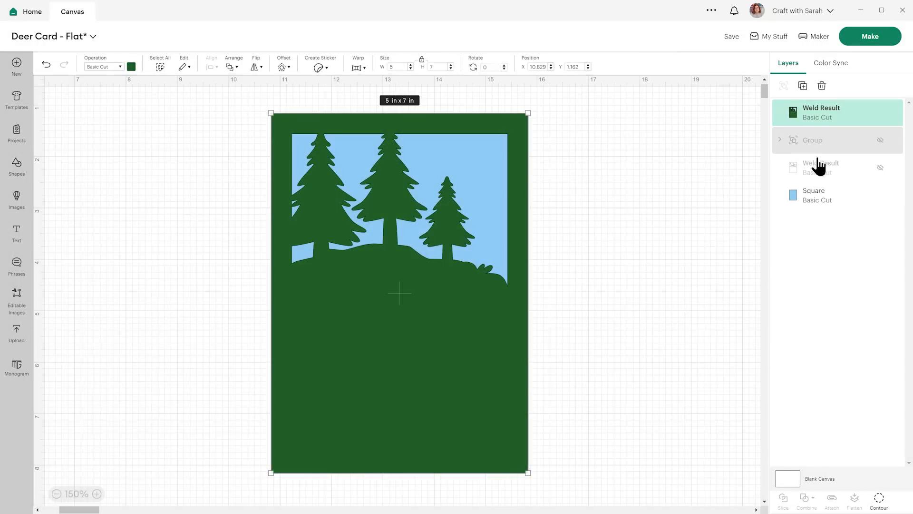
Show the white cloud layer and place the dark green welded card directly above it, beneath the hidden group
{"action": "left_click", "coordinate": [881, 168]}
{"action": "left_click_drag", "start_coordinate": [826, 109], "coordinate": [825, 143]}
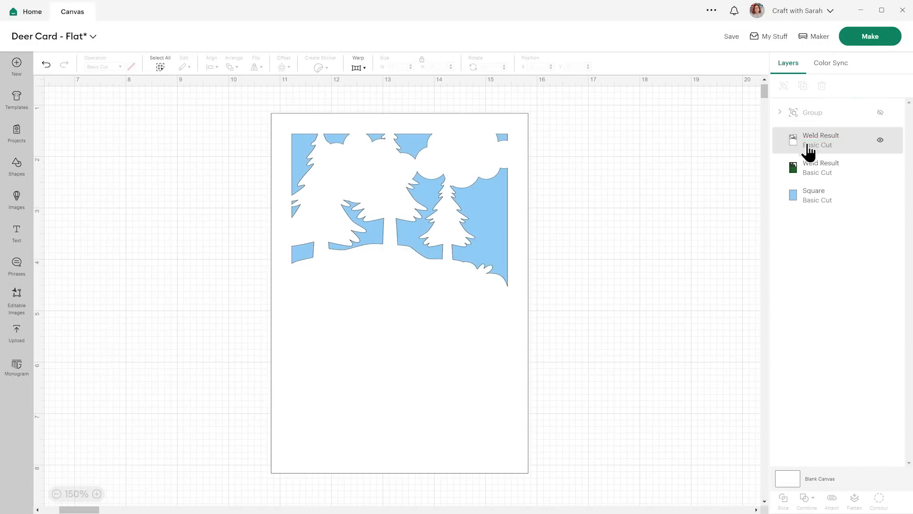
{"action": "left_click", "coordinate": [869, 177]}
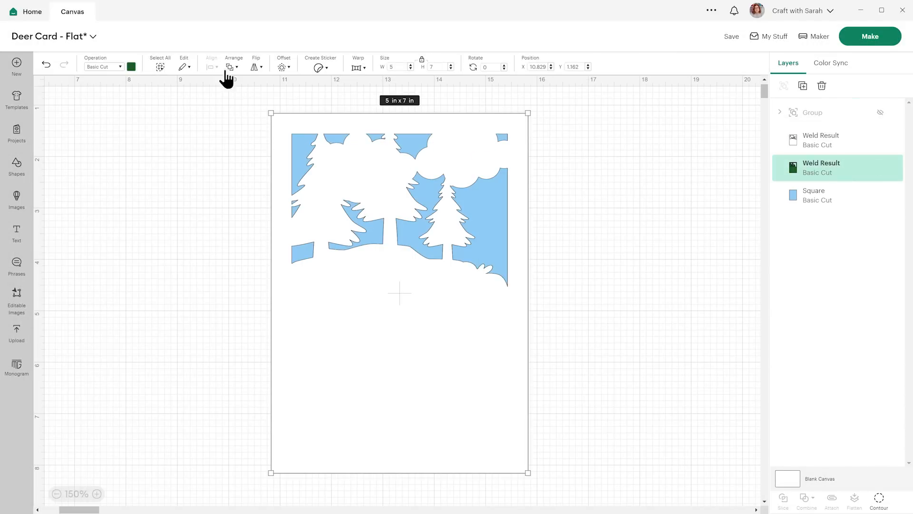
{"action": "left_click", "coordinate": [230, 67]}
{"action": "left_click", "coordinate": [290, 104]}
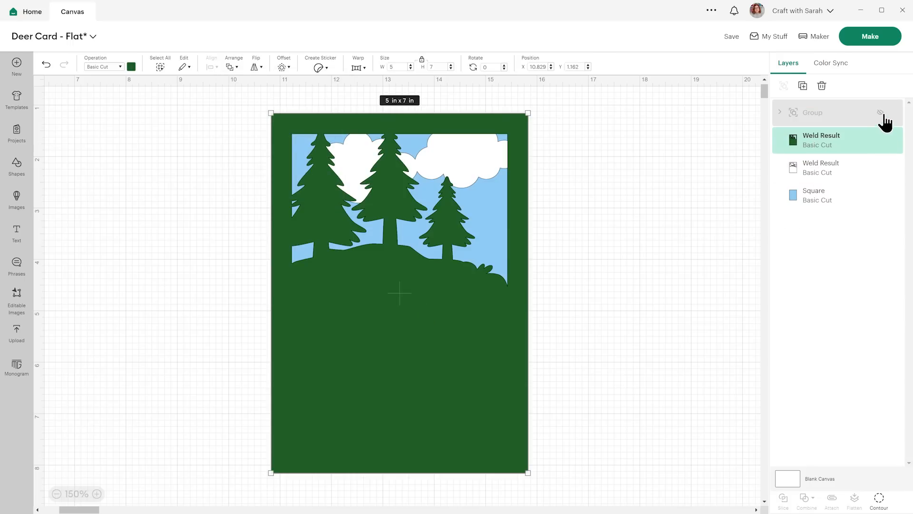
Hide the dark green and cloud layers, show the original group and delete its Trees layer
{"action": "left_click", "coordinate": [880, 140]}
{"action": "left_click", "coordinate": [881, 167]}
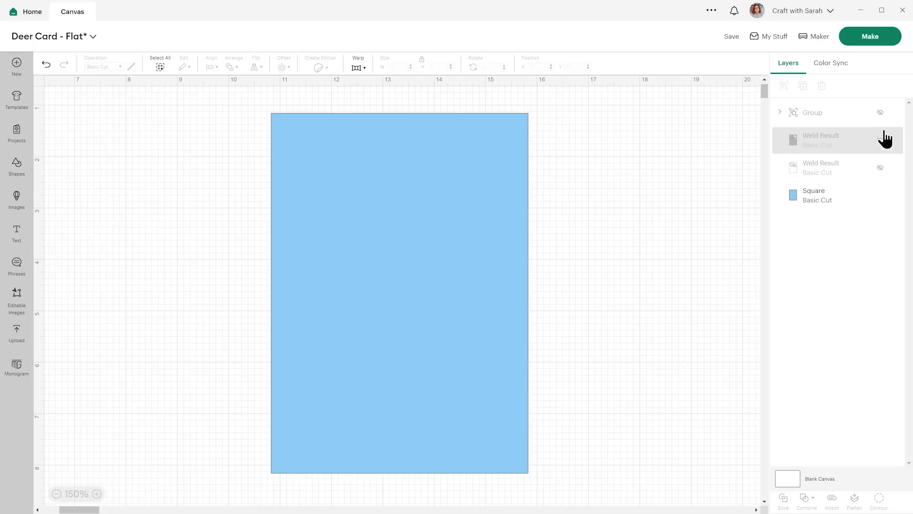
{"action": "left_click", "coordinate": [880, 113]}
{"action": "left_click", "coordinate": [780, 112]}
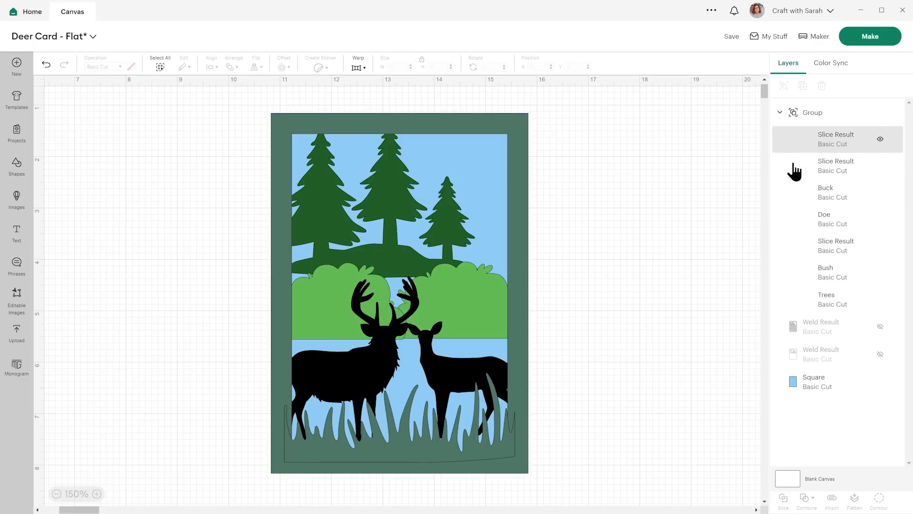
{"action": "left_click", "coordinate": [841, 295]}
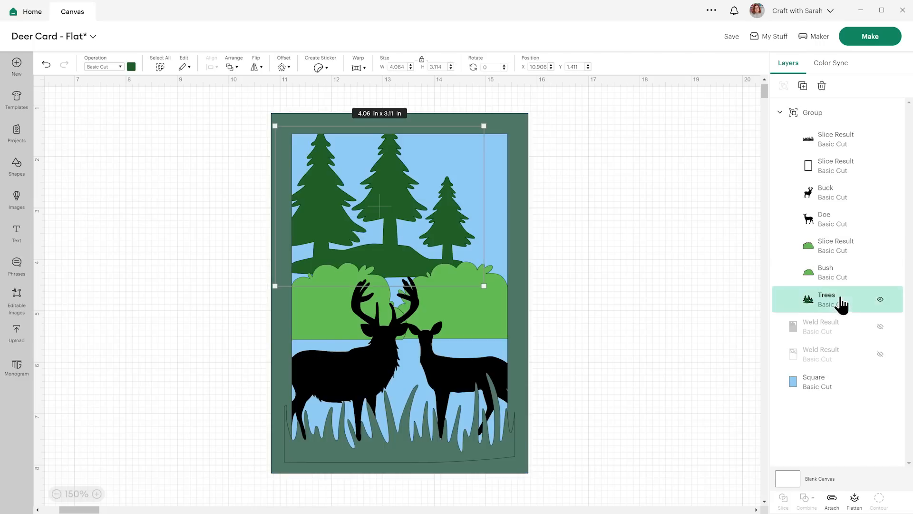
{"action": "left_click", "coordinate": [822, 86]}
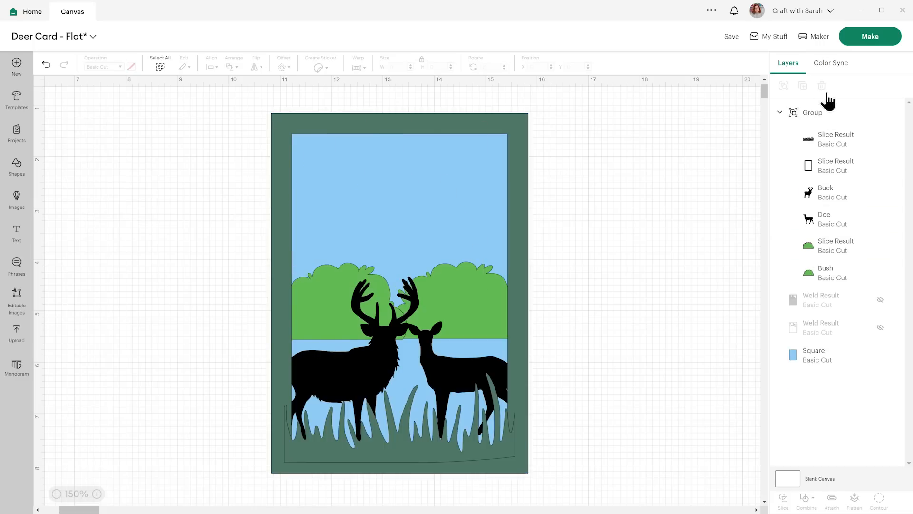
Duplicate the group without the trees, hide one copy and weld the other into a single layer
{"action": "left_click", "coordinate": [780, 113]}
{"action": "left_click", "coordinate": [806, 117]}
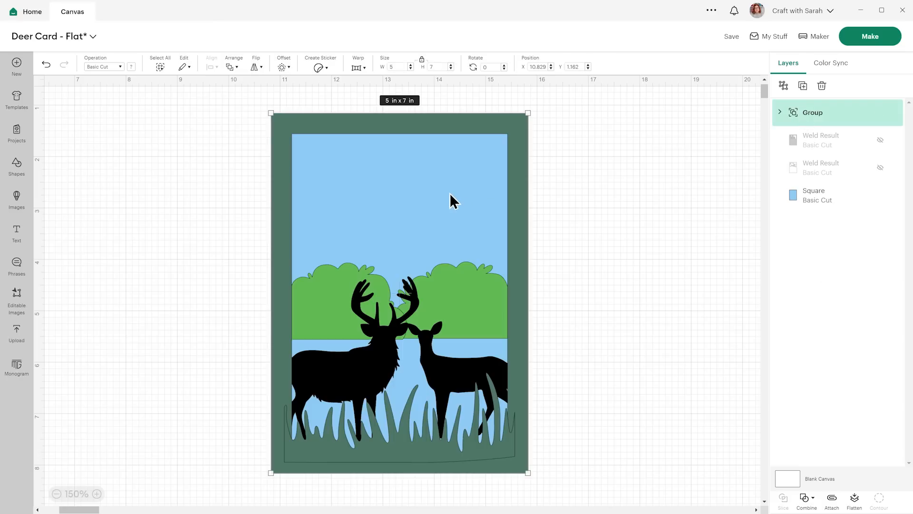
{"action": "key", "text": "ctrl+d"}
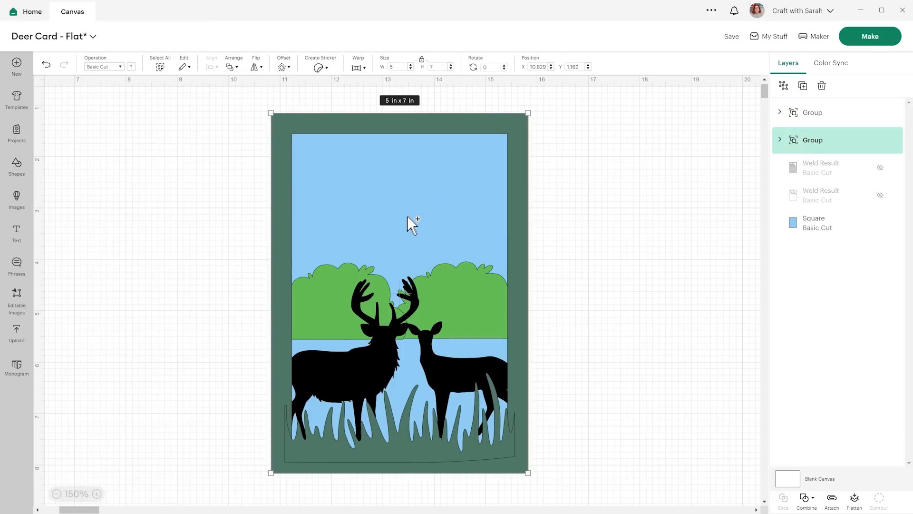
{"action": "left_click", "coordinate": [880, 113]}
{"action": "left_click", "coordinate": [836, 143]}
{"action": "left_click", "coordinate": [808, 498]}
{"action": "left_click", "coordinate": [826, 397]}
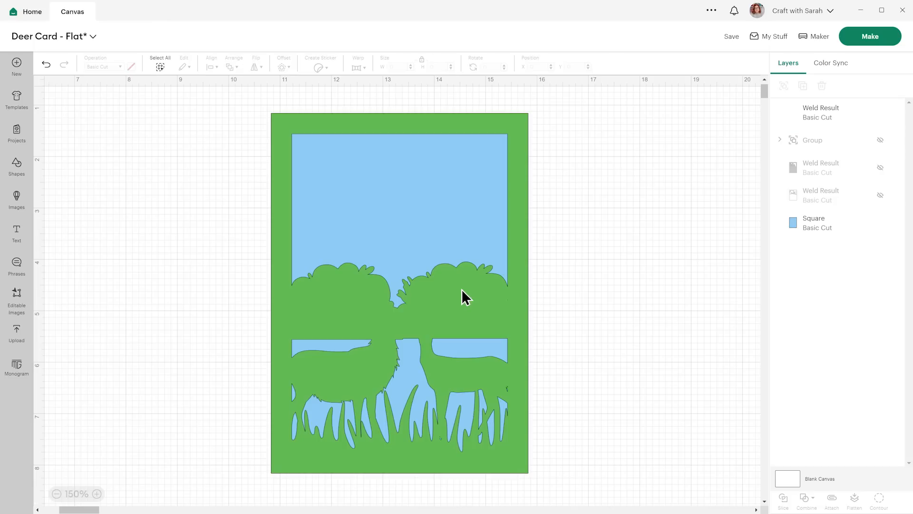
Open the contour editor for the light green welded card
{"action": "left_click", "coordinate": [815, 114]}
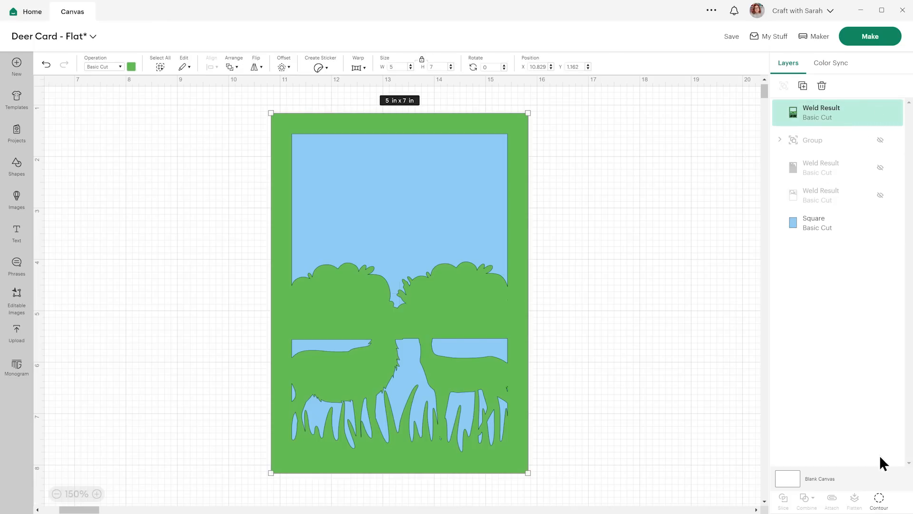
{"action": "left_click", "coordinate": [880, 498]}
Hide the tiny cutouts and narrow grass slivers one by one in the light green card's contour list
{"action": "scroll", "coordinate": [618, 214], "scroll_direction": "down", "scroll_amount": 10}
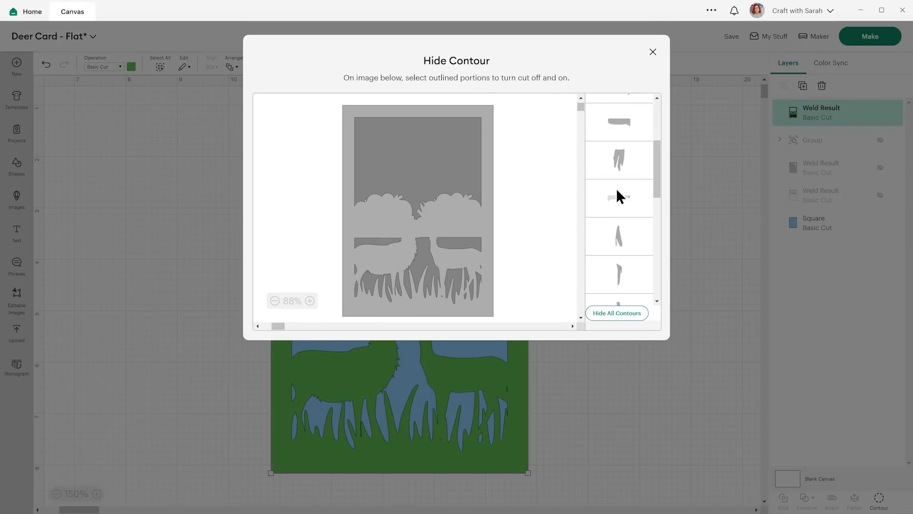
{"action": "left_click", "coordinate": [618, 289]}
{"action": "left_click", "coordinate": [622, 250]}
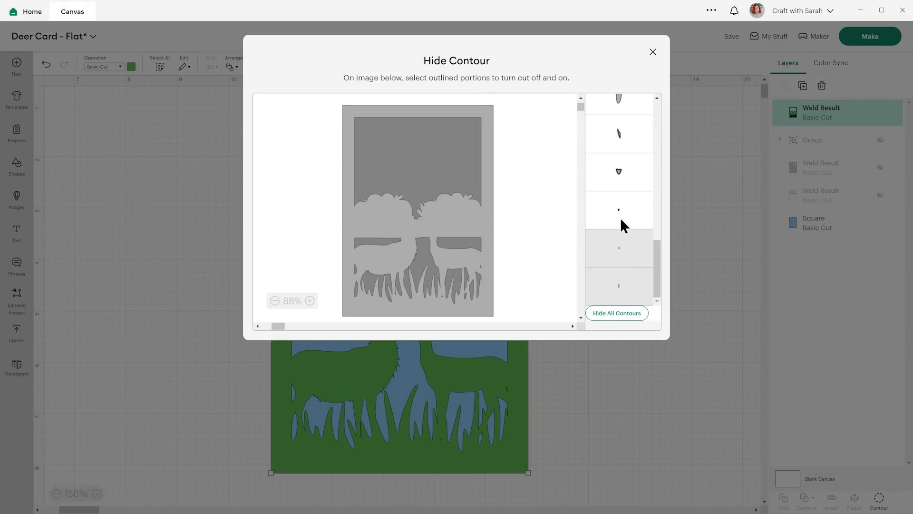
{"action": "left_click", "coordinate": [620, 214]}
{"action": "left_click", "coordinate": [622, 175]}
{"action": "scroll", "coordinate": [623, 190], "scroll_direction": "up", "scroll_amount": 2}
{"action": "left_click", "coordinate": [621, 184]}
{"action": "left_click", "coordinate": [621, 146]}
{"action": "scroll", "coordinate": [614, 171], "scroll_direction": "up", "scroll_amount": 2}
{"action": "left_click", "coordinate": [615, 152]}
{"action": "scroll", "coordinate": [620, 204], "scroll_direction": "up", "scroll_amount": 2}
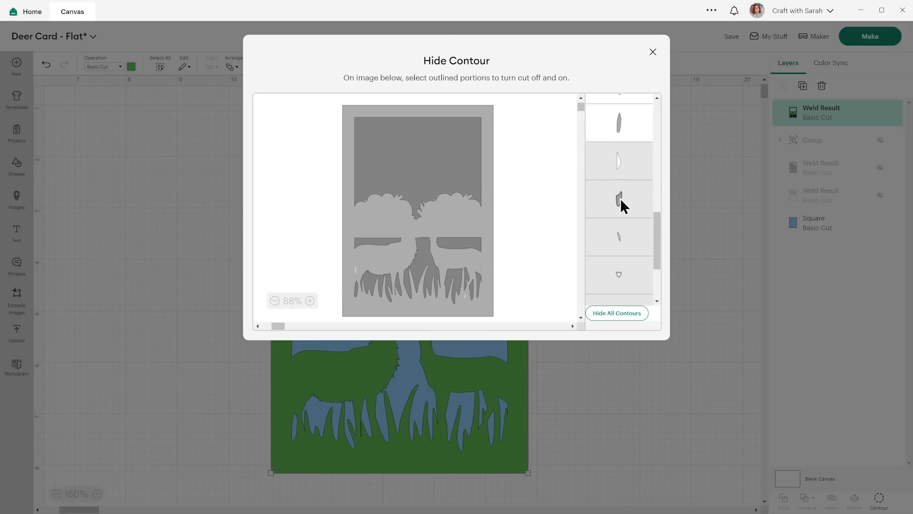
{"action": "left_click", "coordinate": [612, 210]}
{"action": "left_click", "coordinate": [617, 164]}
{"action": "left_click", "coordinate": [619, 133]}
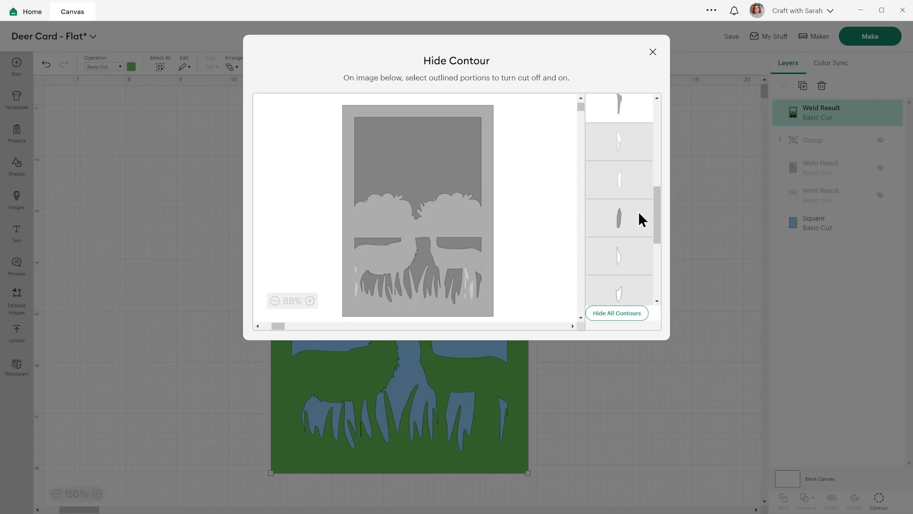
{"action": "scroll", "coordinate": [639, 212], "scroll_direction": "up", "scroll_amount": 1}
Hide all contours of the light green card, restore only the sky opening above the bushes, and close the contour editor
{"action": "left_click", "coordinate": [610, 314]}
{"action": "left_click", "coordinate": [437, 194]}
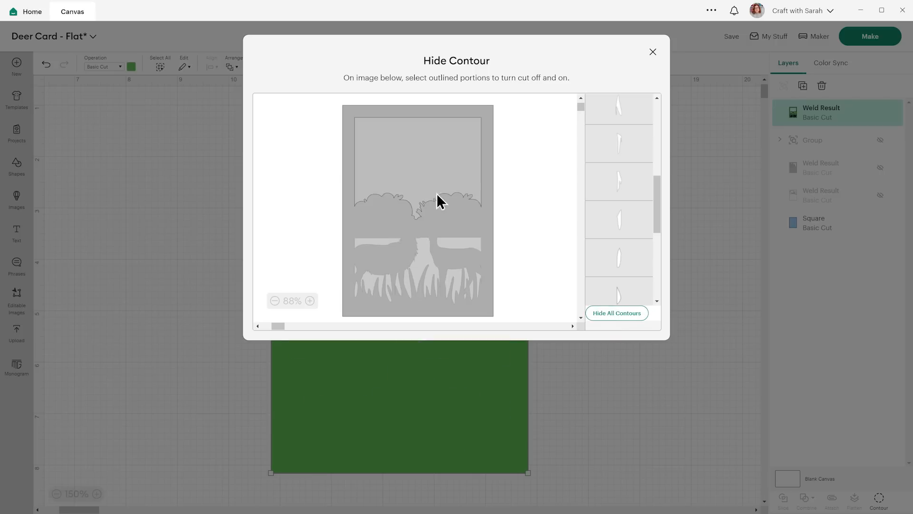
{"action": "left_click", "coordinate": [652, 51]}
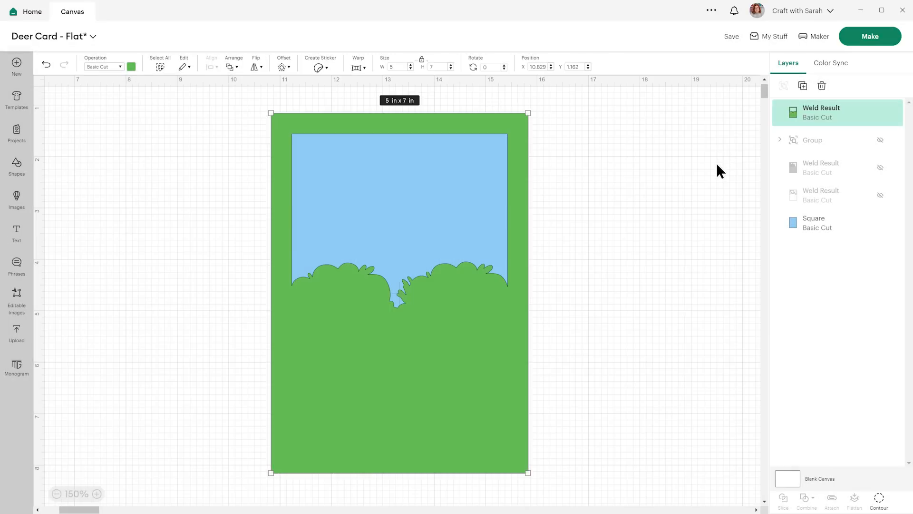
Move the light green card beneath the hidden group and show the dark green trees and cloud layers behind it
{"action": "mouse_move", "coordinate": [825, 116]}
{"action": "left_mouse_down"}
{"action": "mouse_move", "coordinate": [834, 114]}
{"action": "mouse_move", "coordinate": [832, 126]}
{"action": "left_mouse_up"}
{"action": "left_click", "coordinate": [881, 167]}
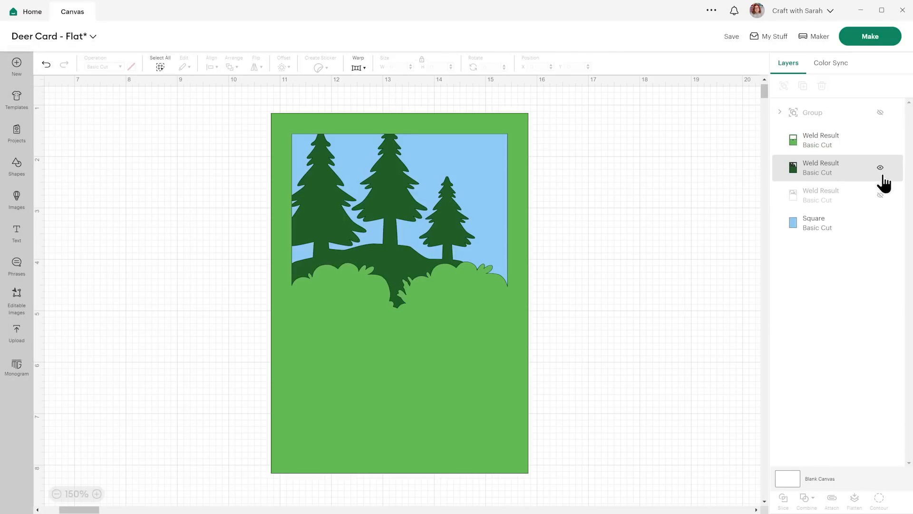
{"action": "left_click", "coordinate": [880, 195]}
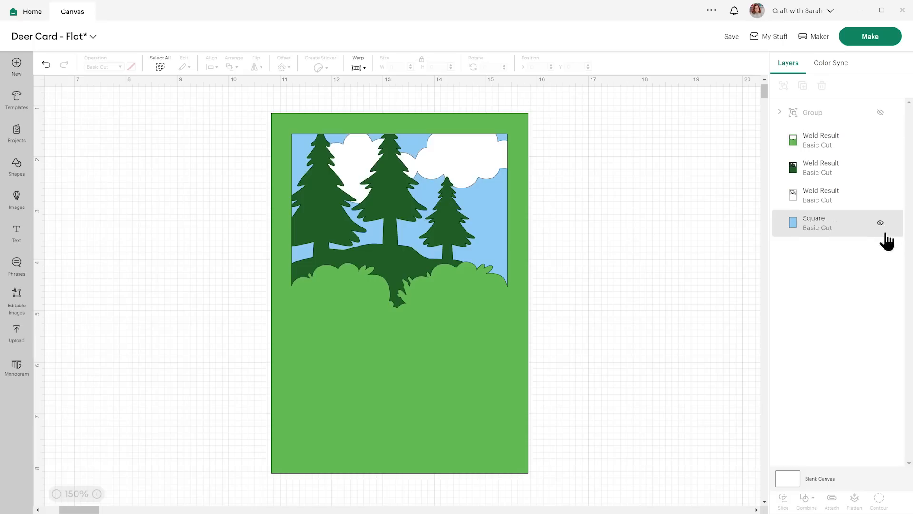
Hide the three welded layers, show the group and delete both bush layers from it
{"action": "left_click", "coordinate": [880, 195]}
{"action": "left_click", "coordinate": [881, 167]}
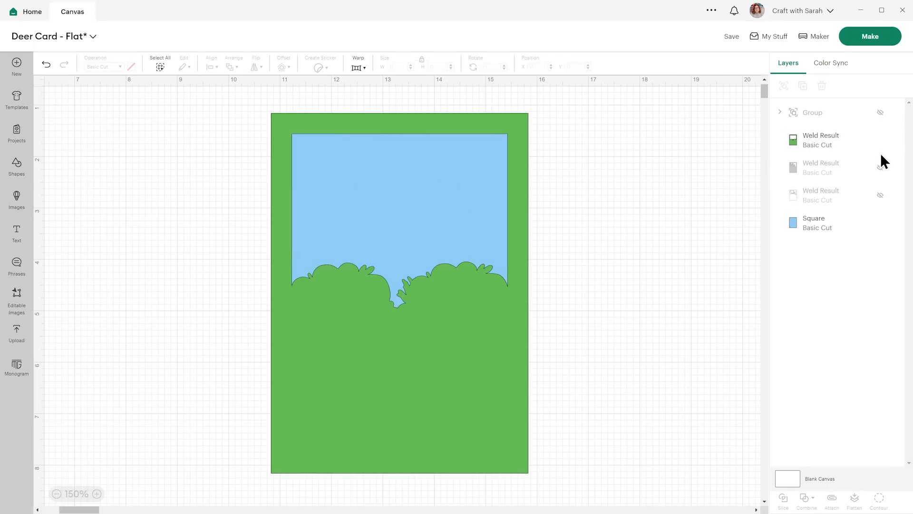
{"action": "left_click", "coordinate": [881, 140]}
{"action": "left_click", "coordinate": [880, 113]}
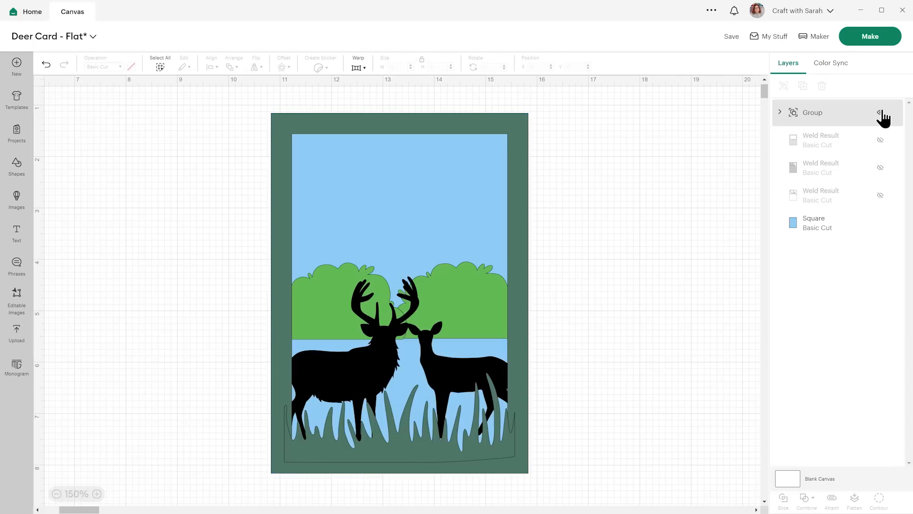
{"action": "left_click", "coordinate": [780, 112]}
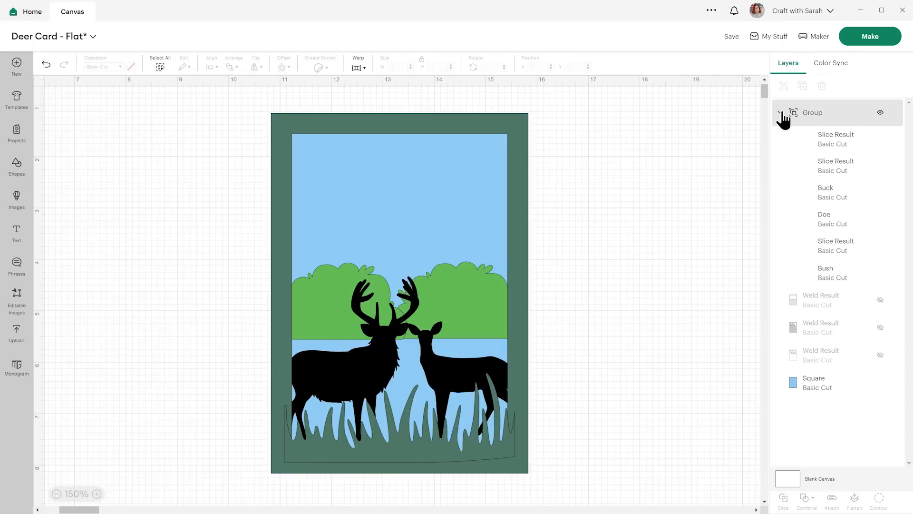
{"action": "left_click", "coordinate": [840, 250]}
{"action": "left_click", "coordinate": [822, 86]}
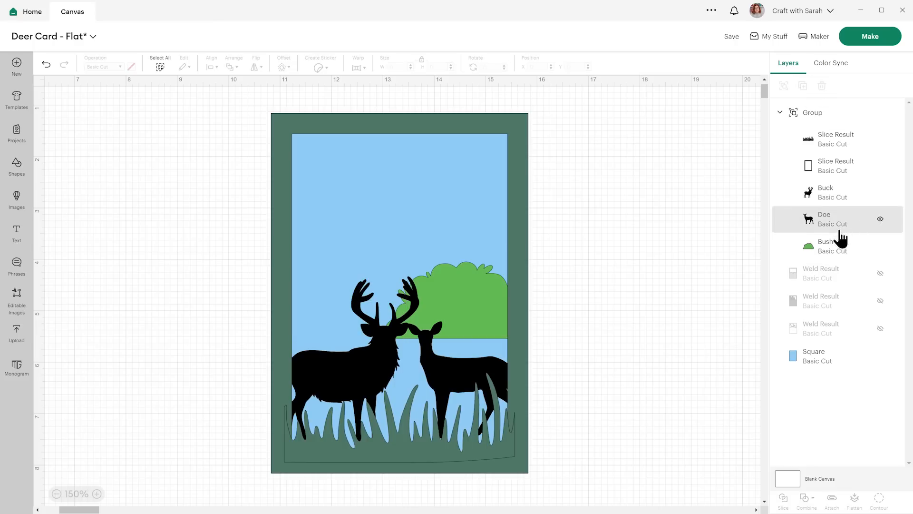
{"action": "left_click", "coordinate": [800, 246]}
{"action": "left_click", "coordinate": [822, 85]}
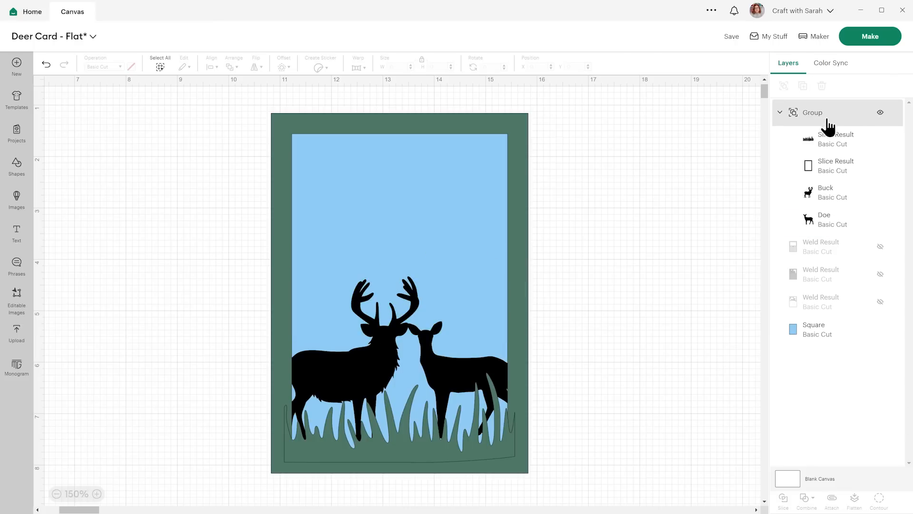
Duplicate the group with only deer, grass and frame, hide one copy and weld the other
{"action": "left_click", "coordinate": [780, 113]}
{"action": "left_click", "coordinate": [799, 115]}
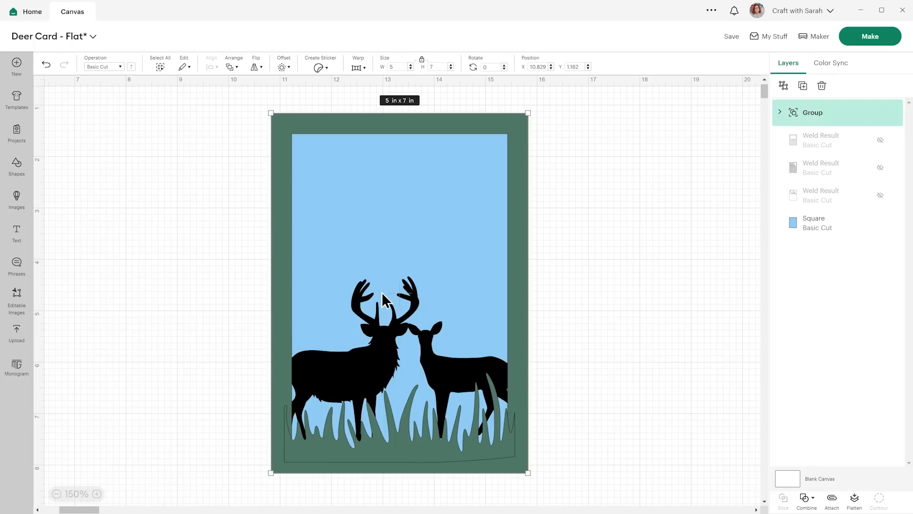
{"action": "key", "text": "ctrl+d"}
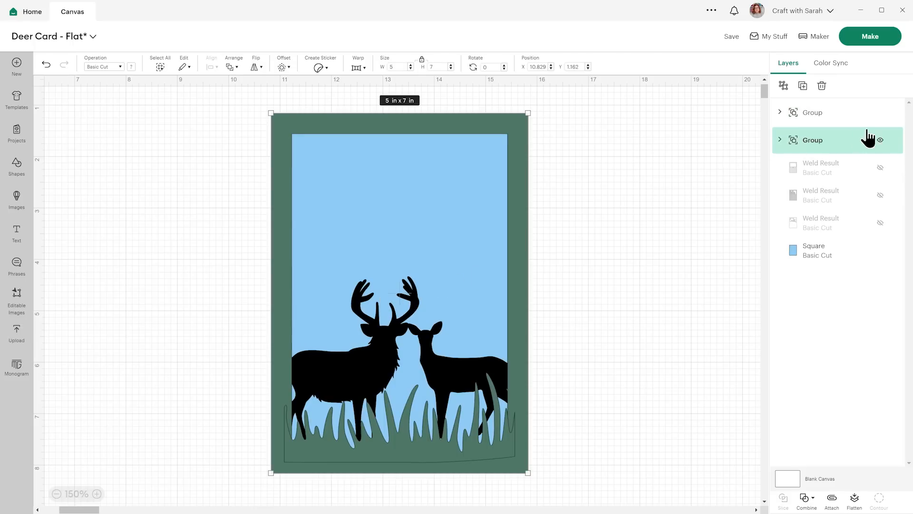
{"action": "left_click", "coordinate": [881, 113]}
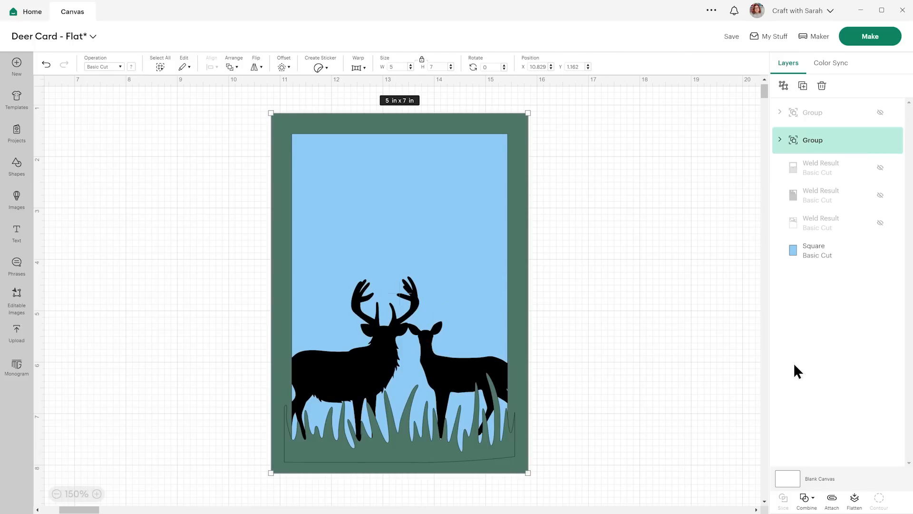
{"action": "left_click", "coordinate": [806, 497]}
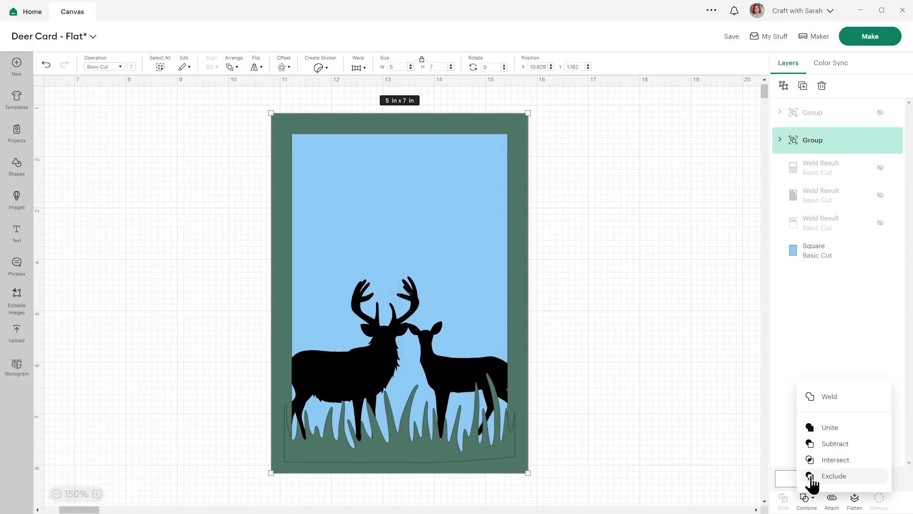
{"action": "left_click", "coordinate": [820, 399]}
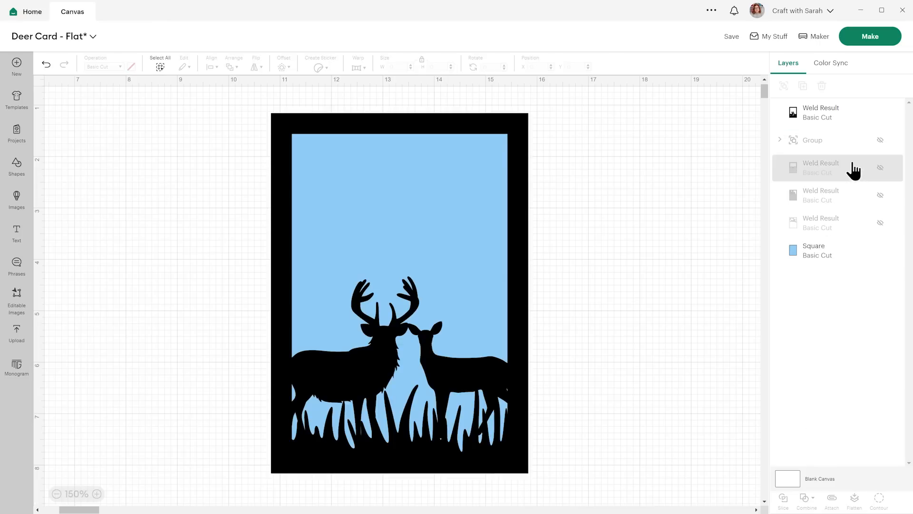
Hide the two tiny specks, the small triangle and the thin sliver in the black welded card's contours, then close the editor
{"action": "left_click", "coordinate": [832, 119]}
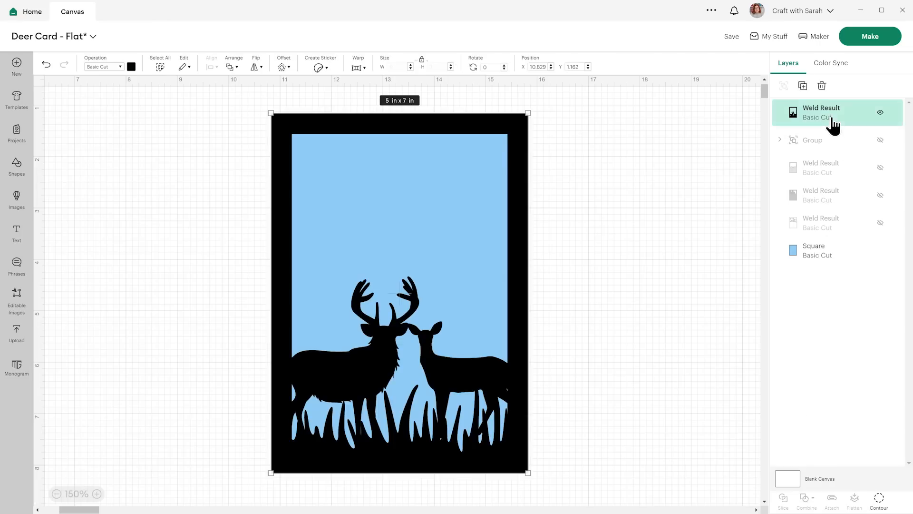
{"action": "left_click", "coordinate": [884, 506]}
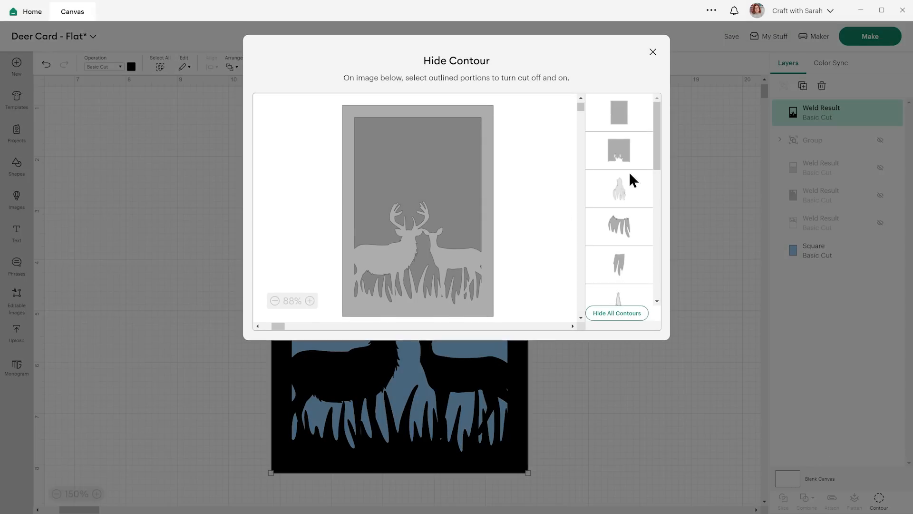
{"action": "scroll", "coordinate": [630, 174], "scroll_direction": "down", "scroll_amount": 10}
{"action": "left_click", "coordinate": [621, 286]}
{"action": "left_click", "coordinate": [619, 247]}
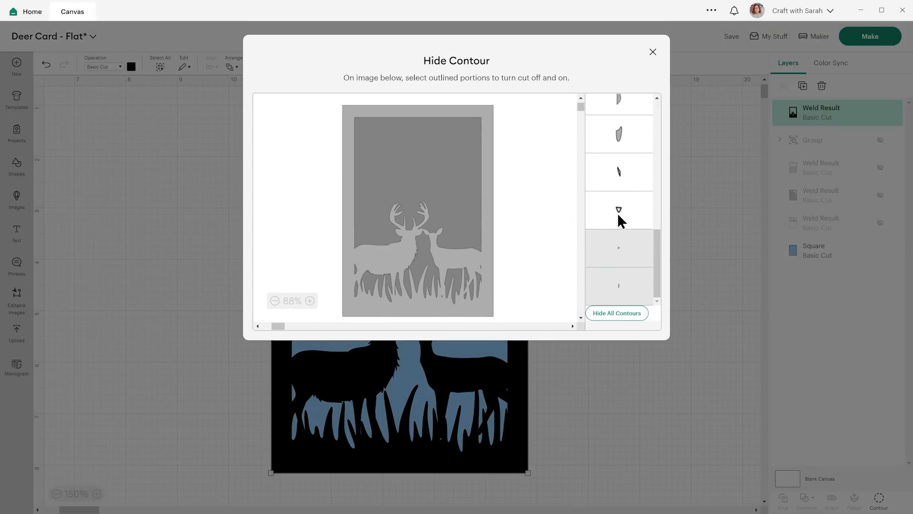
{"action": "left_click", "coordinate": [619, 173]}
{"action": "left_click", "coordinate": [627, 213]}
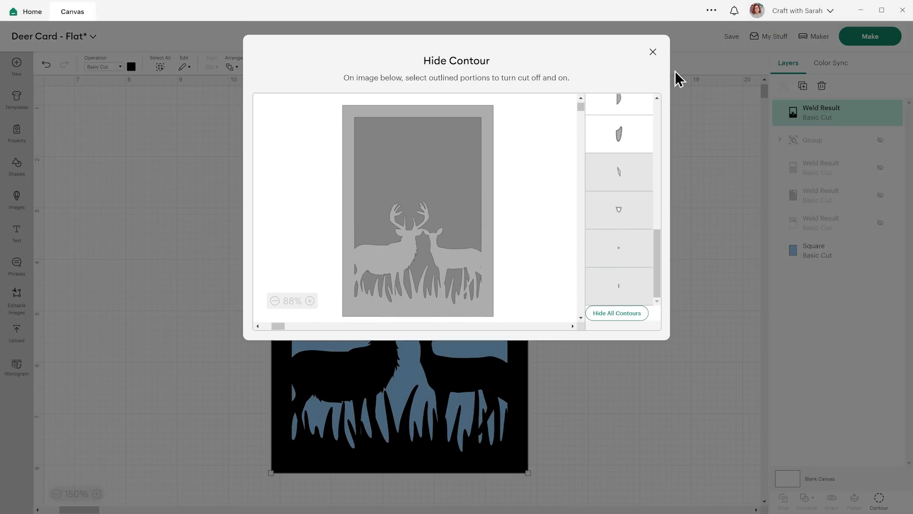
{"action": "left_click", "coordinate": [653, 52]}
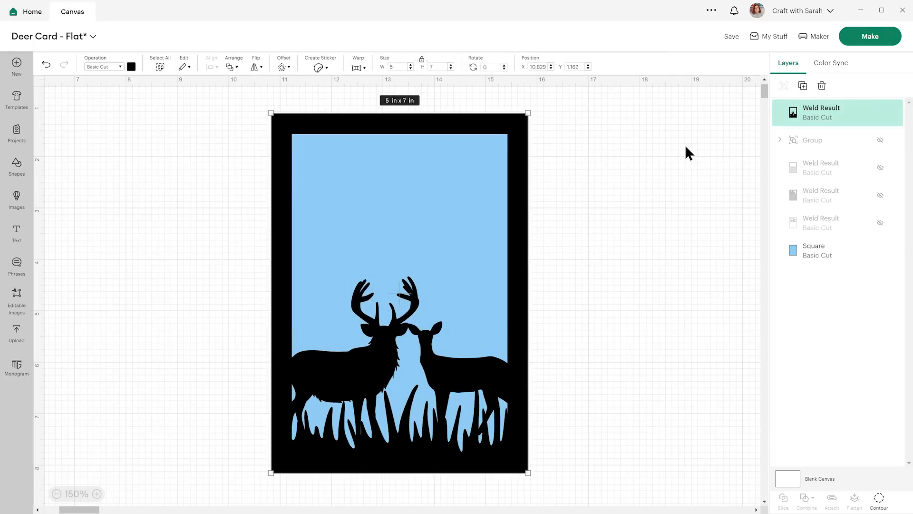
{"action": "left_click_drag", "start_coordinate": [815, 112], "coordinate": [811, 128]}
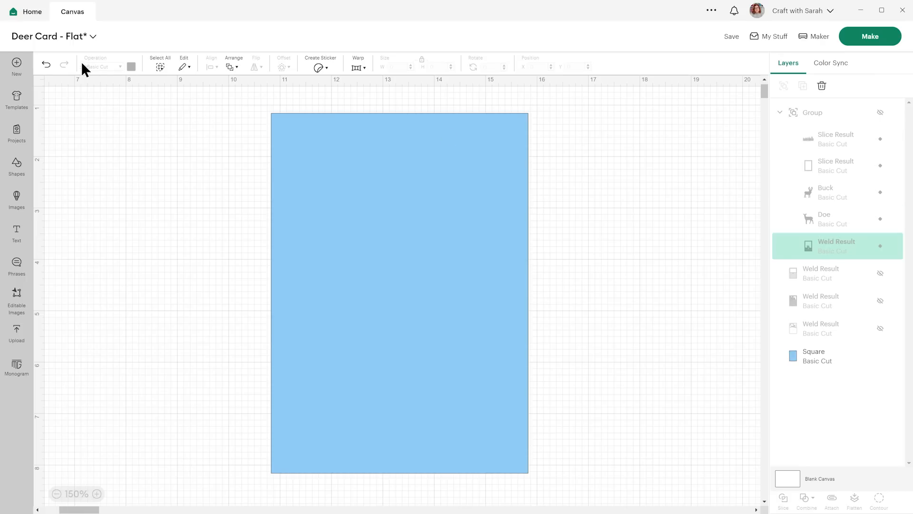
{"action": "left_click", "coordinate": [47, 64]}
{"action": "left_click_drag", "start_coordinate": [816, 114], "coordinate": [818, 248]}
{"action": "left_click", "coordinate": [780, 275]}
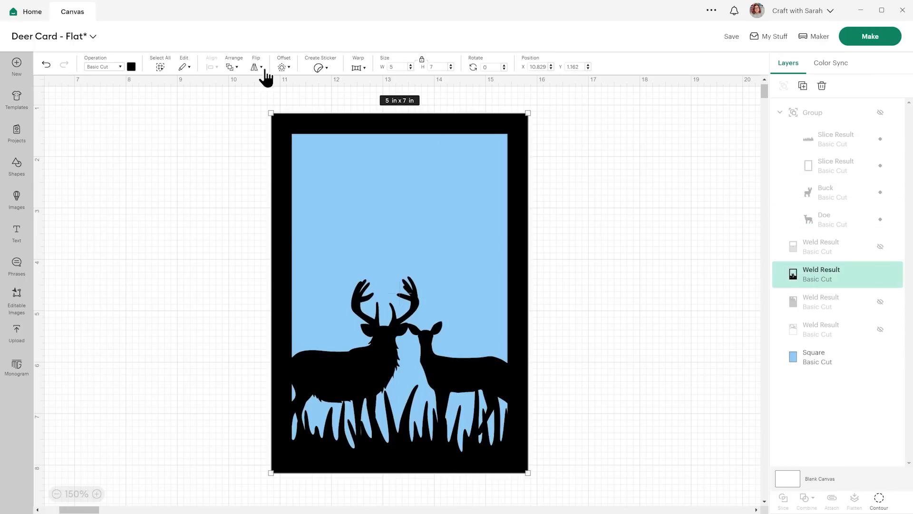
{"action": "left_click", "coordinate": [231, 69]}
{"action": "left_click", "coordinate": [255, 85]}
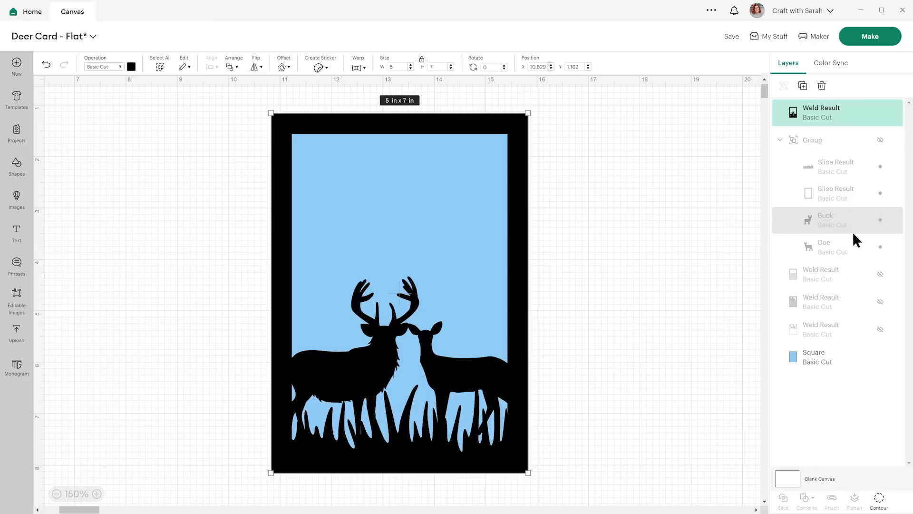
Move the black deer card directly beneath the hidden group, above the other hidden welded layers
{"action": "left_click_drag", "start_coordinate": [789, 113], "coordinate": [815, 257]}
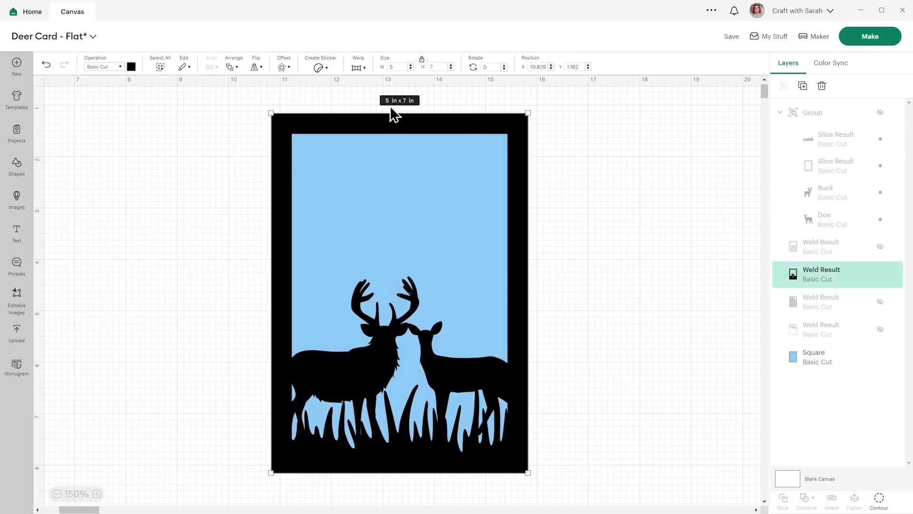
{"action": "left_click", "coordinate": [235, 69]}
{"action": "left_click", "coordinate": [285, 107]}
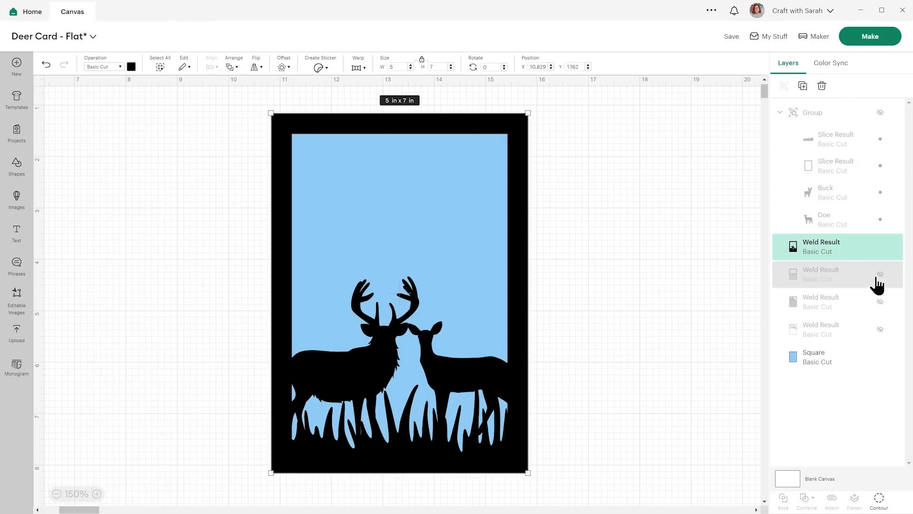
Show the group, hide the black welded card and delete the buck and doe from the group
{"action": "left_click", "coordinate": [881, 113]}
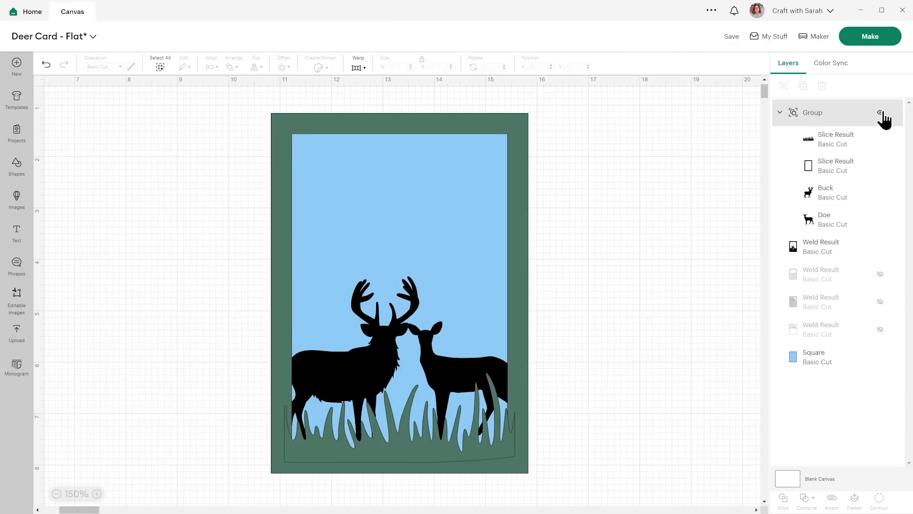
{"action": "left_click", "coordinate": [882, 251]}
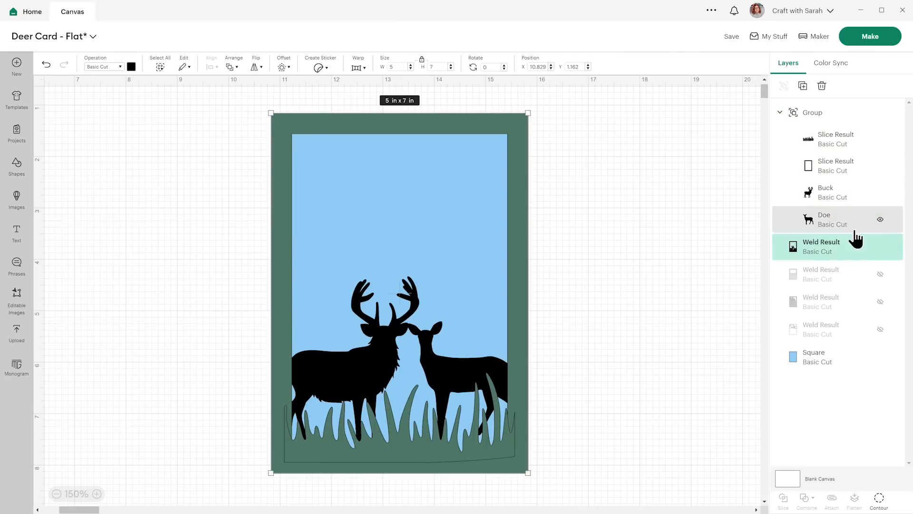
{"action": "left_click", "coordinate": [836, 204]}
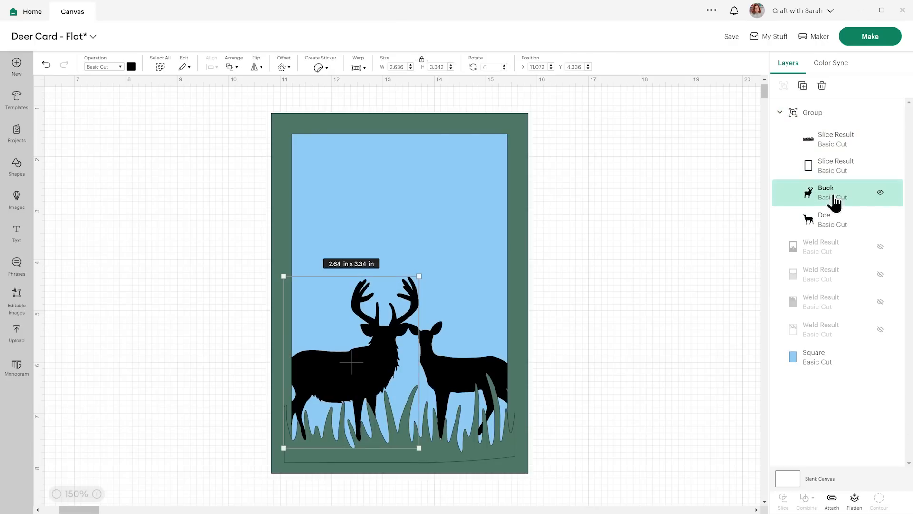
{"action": "key", "text": "Delete"}
{"action": "left_click", "coordinate": [833, 195]}
{"action": "key", "text": "Delete"}
Weld the group's remaining grass and frame into one dark green layer
{"action": "left_click", "coordinate": [820, 117]}
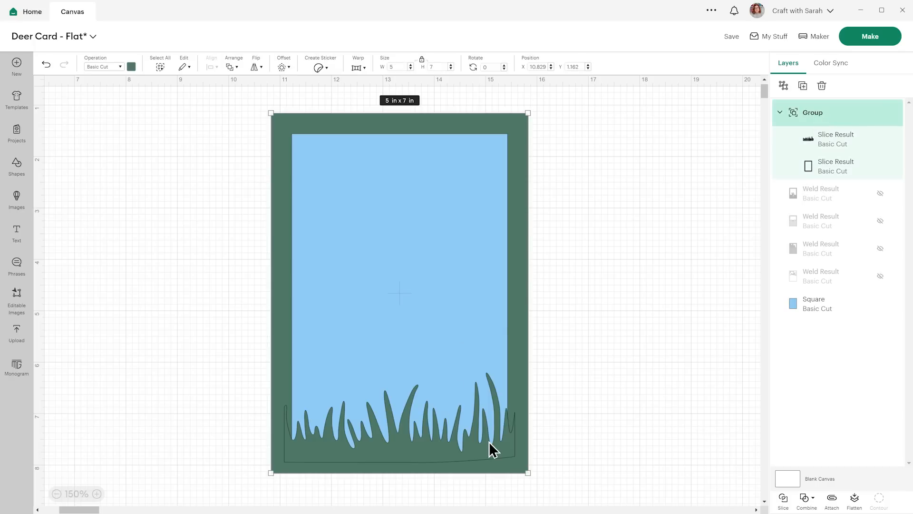
{"action": "left_click", "coordinate": [811, 497]}
{"action": "left_click", "coordinate": [833, 397]}
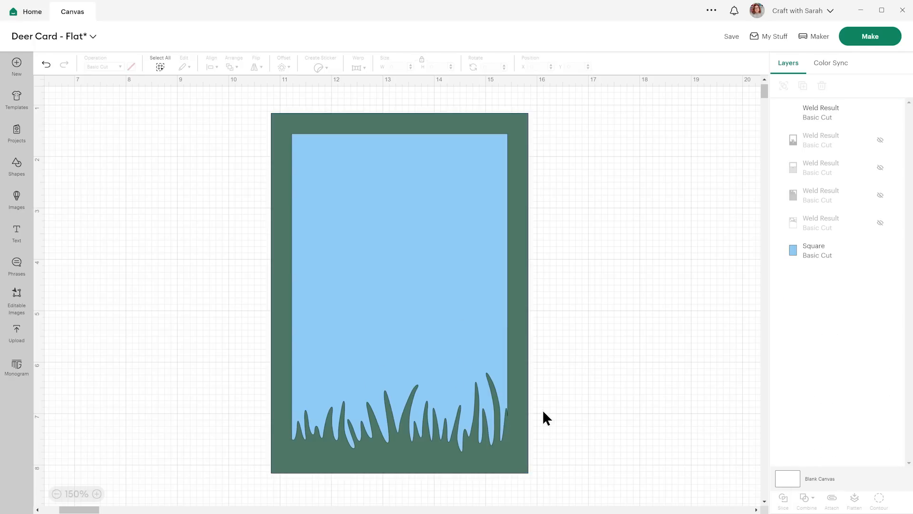
Show the four hidden welded layers behind the grass frame: black deer, light green bushes, dark green trees and clouds
{"action": "left_click", "coordinate": [881, 142]}
{"action": "left_click", "coordinate": [881, 167]}
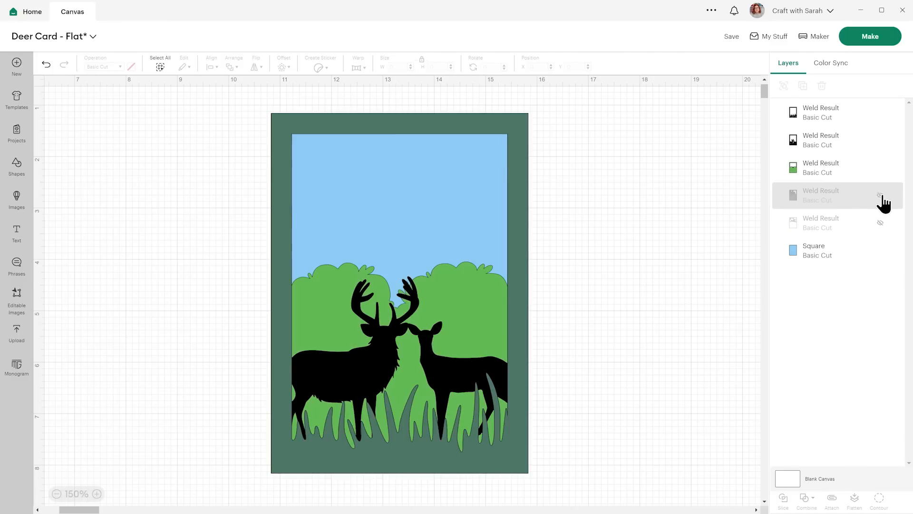
{"action": "left_click", "coordinate": [880, 195]}
{"action": "left_click", "coordinate": [881, 223]}
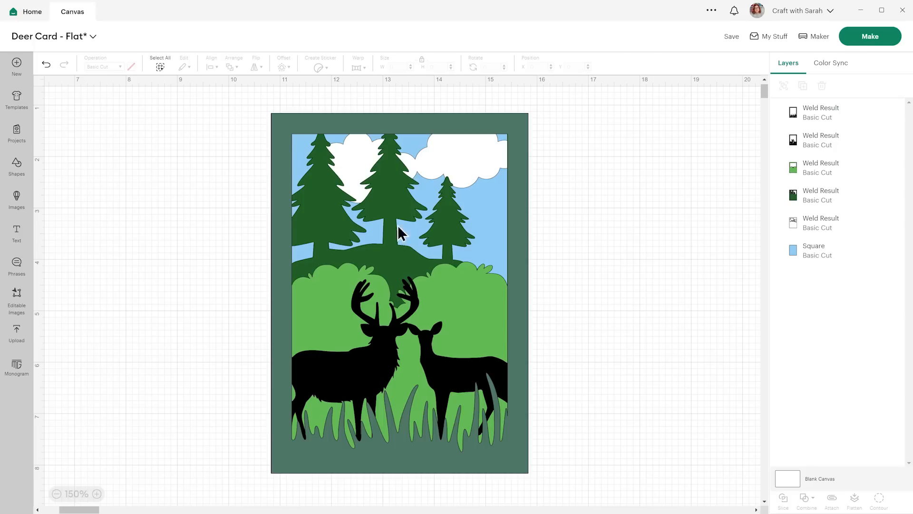
Review the assembled card as a whole and select its blue background square
{"action": "left_click", "coordinate": [56, 495]}
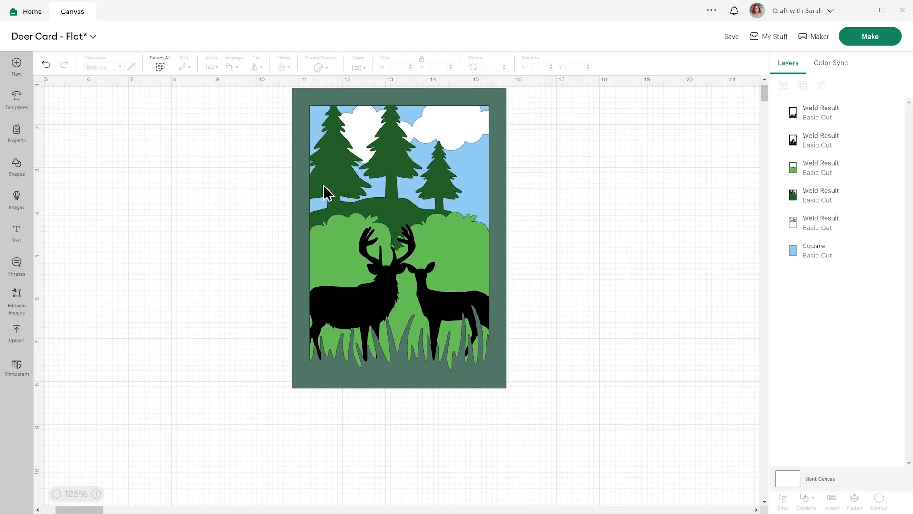
{"action": "left_click_drag", "start_coordinate": [285, 134], "coordinate": [600, 456]}
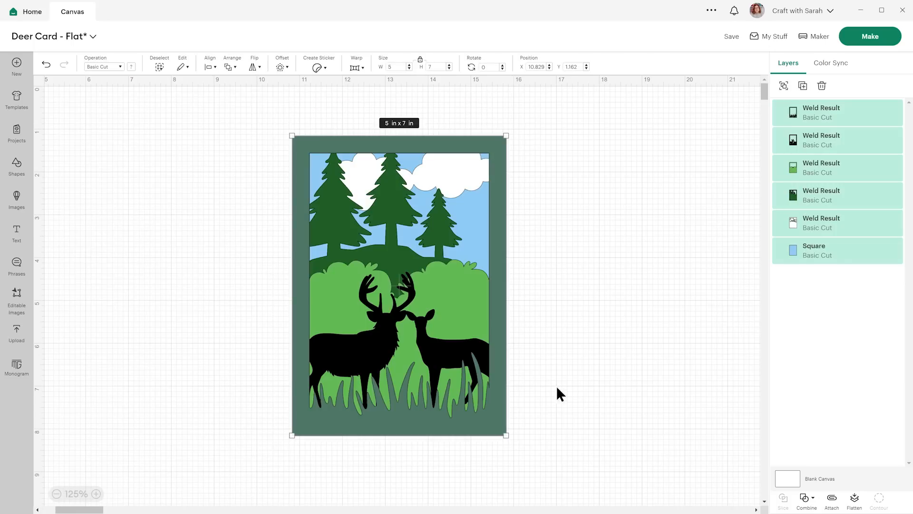
{"action": "left_click", "coordinate": [574, 372]}
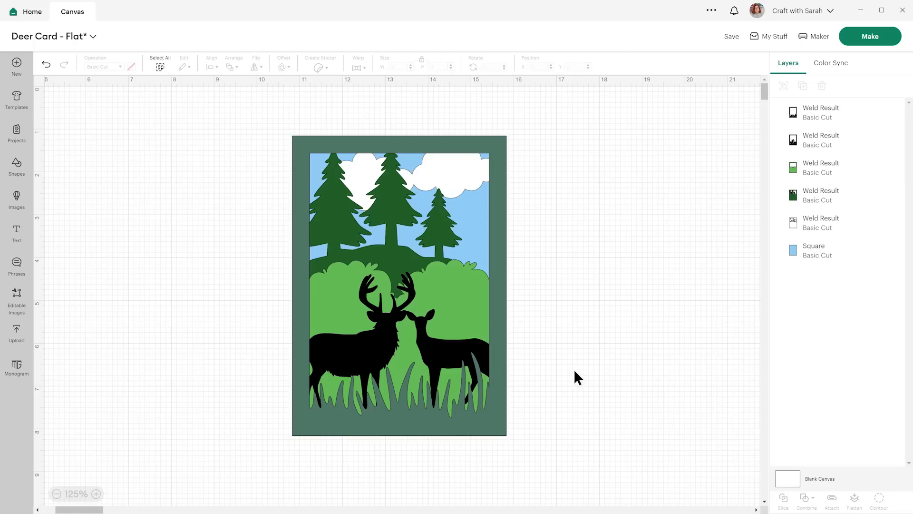
{"action": "left_click", "coordinate": [826, 252]}
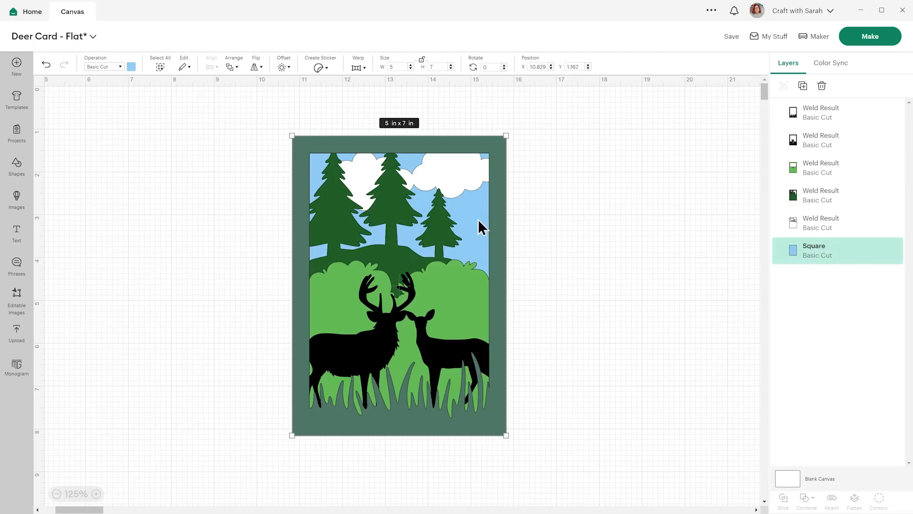